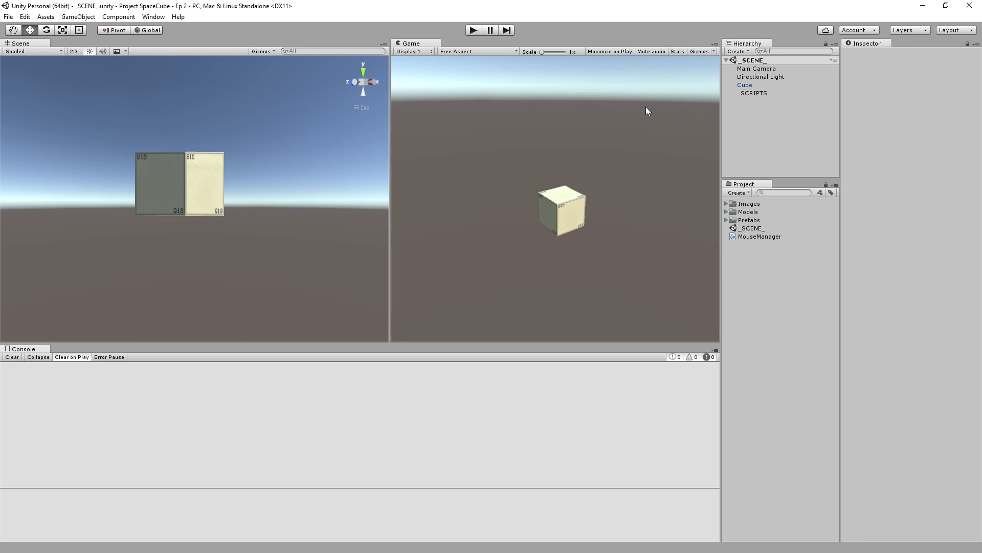
- Run the scene, spawn cubes by hitting different faces of the existing cubes in the game view, and stop the run
left_click(474, 29)
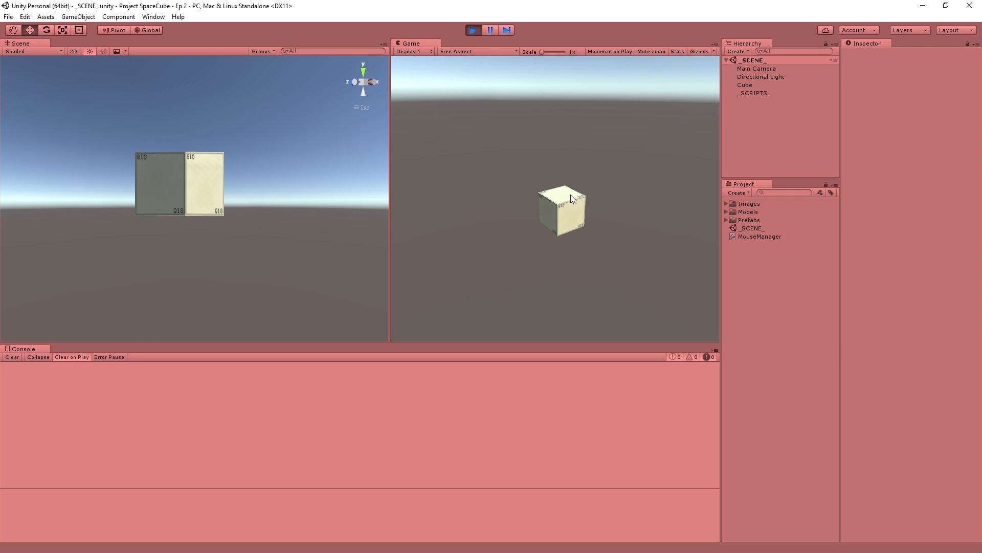
left_click(574, 216)
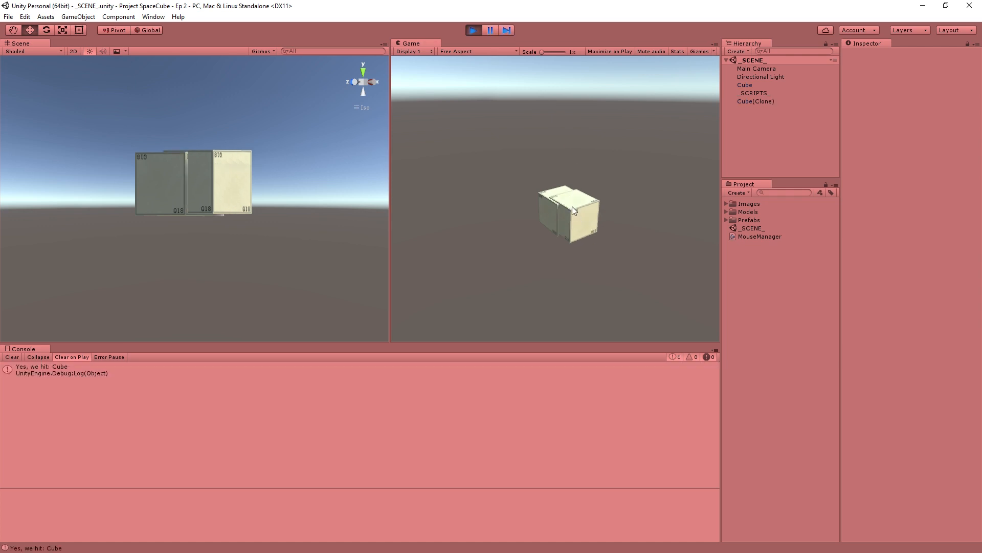
left_click(594, 201)
left_click(591, 217)
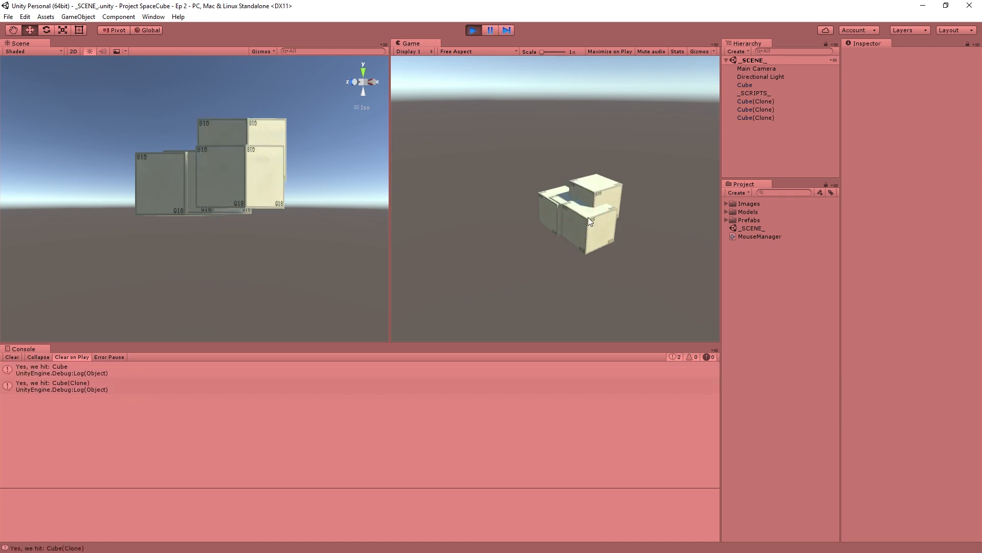
left_click(593, 194)
left_click(612, 184)
left_click(612, 183)
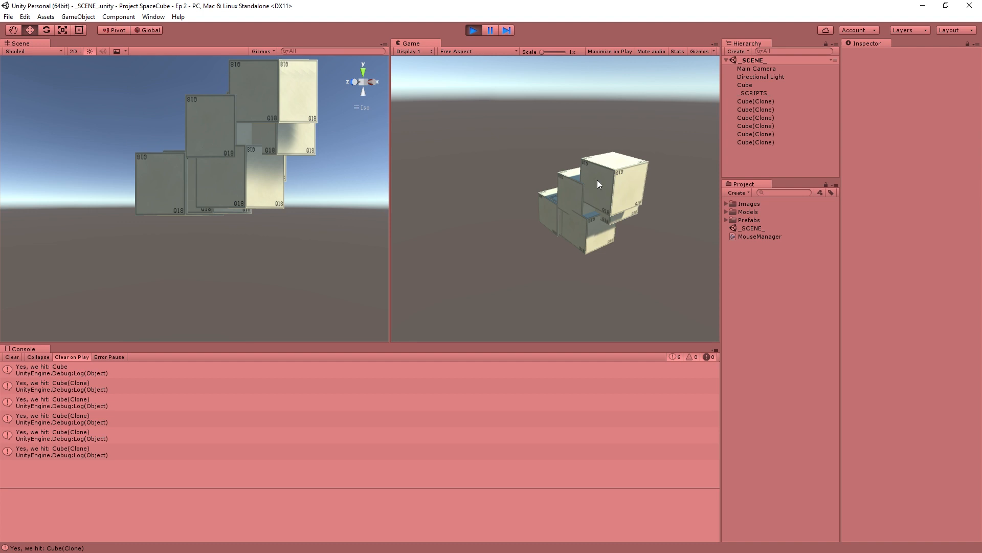
left_click(596, 193)
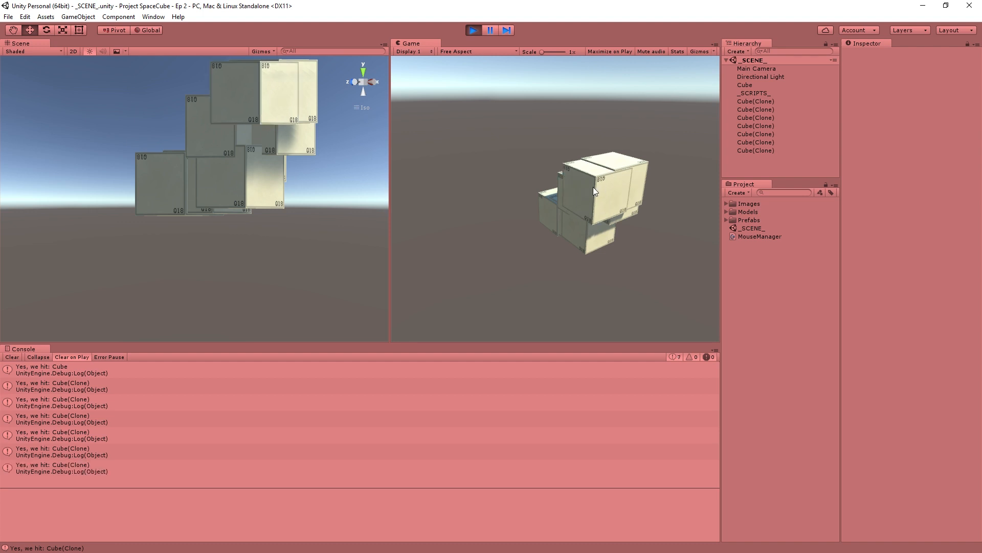
left_click(475, 33)
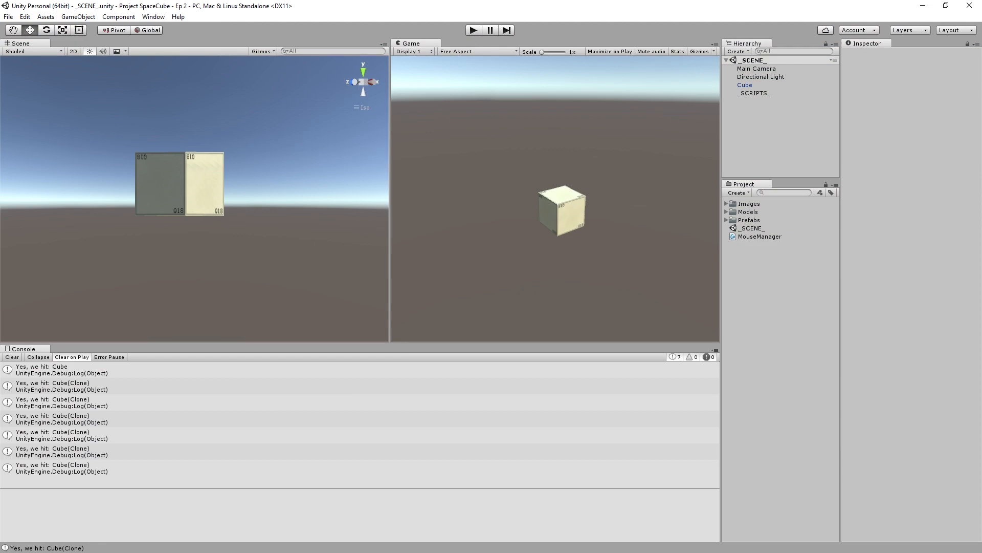
- Switch to MonoDevelop, change the spawnSpot value in MouseManager.cs to hitInfo.collider.transform.position, and save the script
key("alt+Tab")
left_click(340, 323)
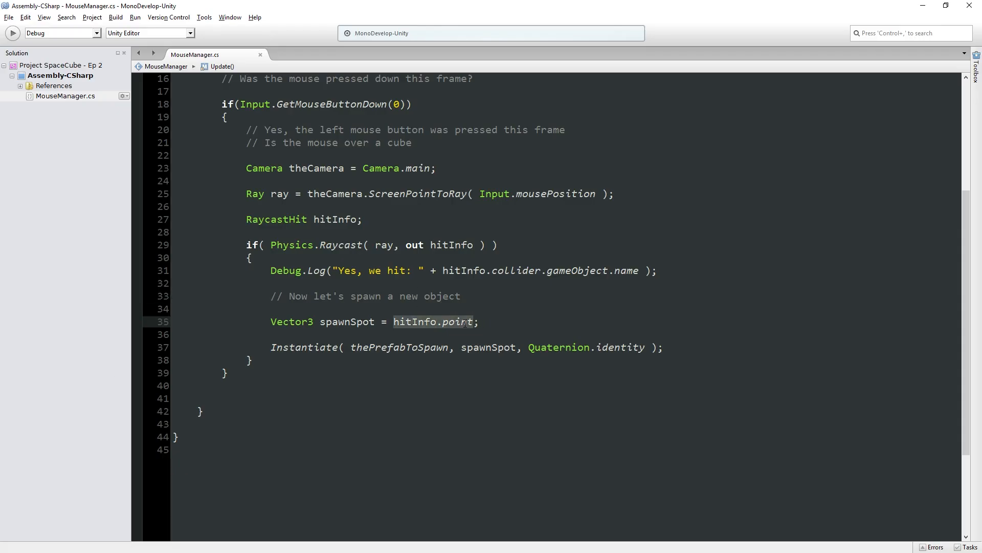
mouse_move(463, 323)
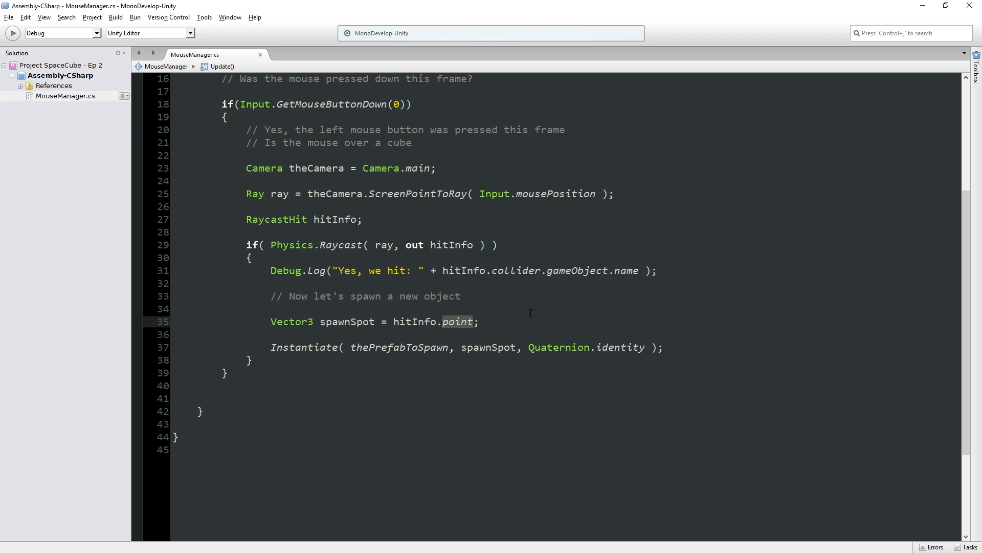
key("BackSpace")
type("coo")
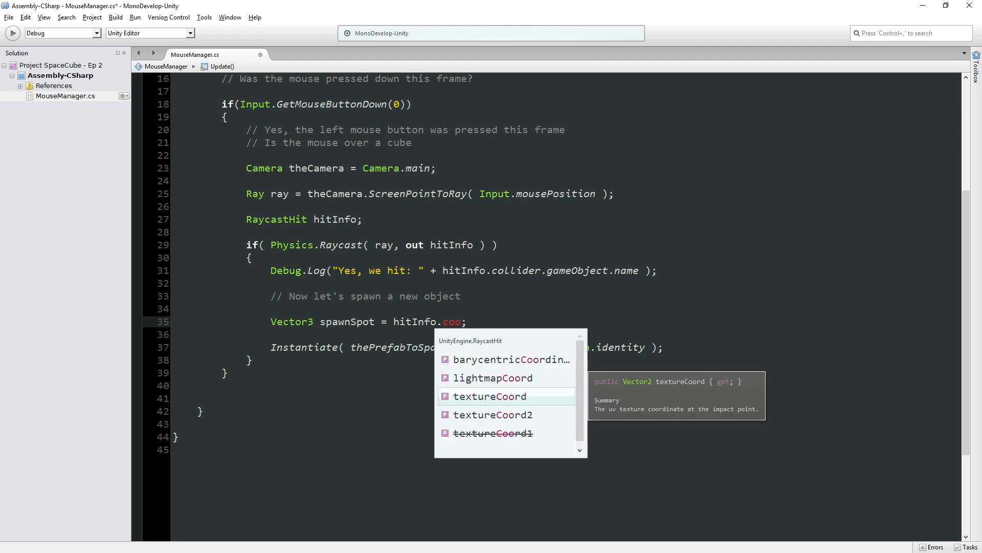
key("BackSpace")
type("ll")
key("Return")
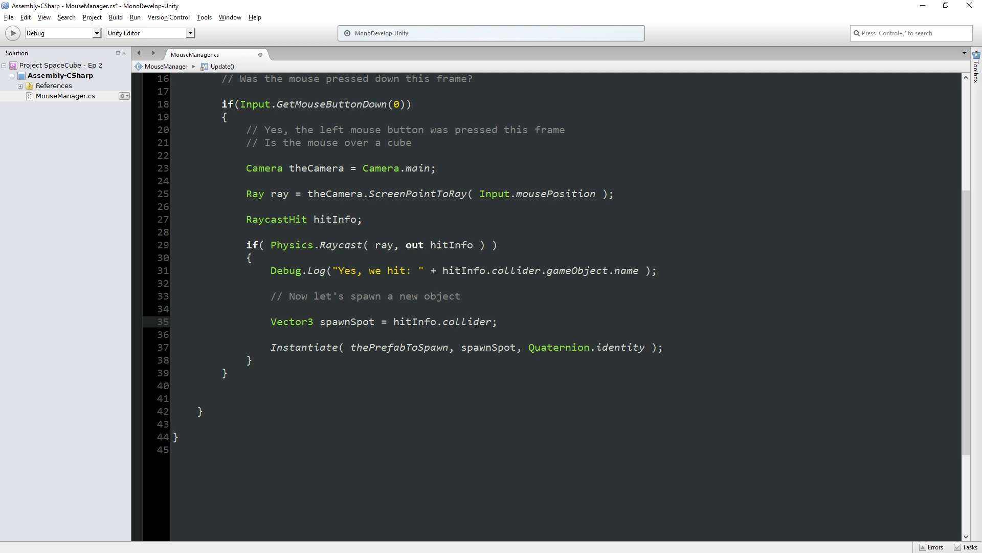
type(".transform.")
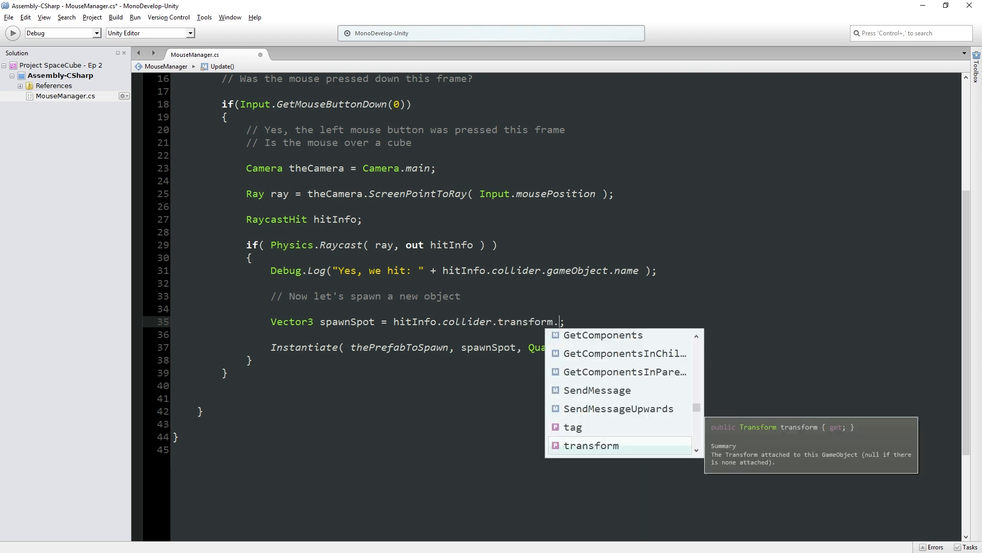
type("po")
key("Return")
key("ctrl+s")
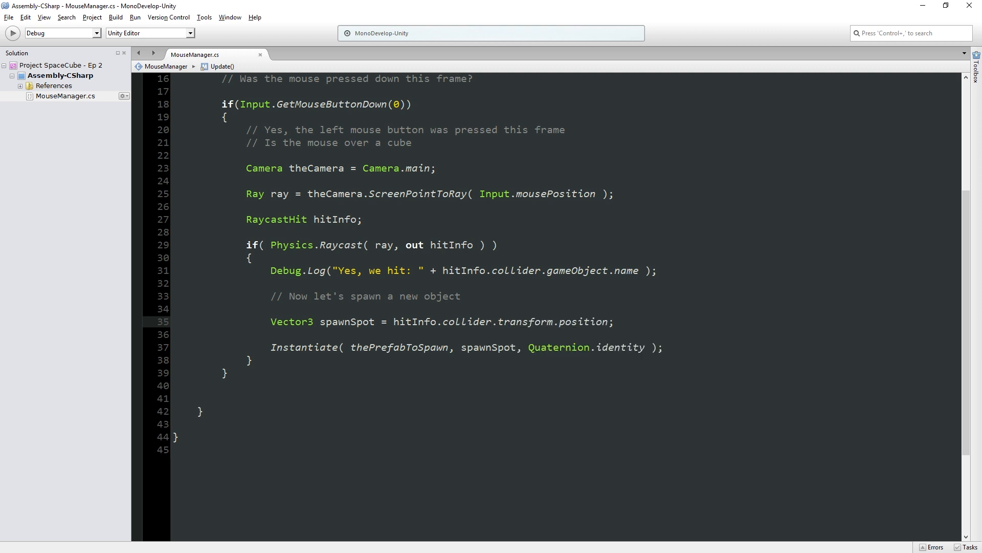
- Switch to Unity, run the scene, test spawning by hitting the cube's front face repeatedly, and stop the run
key("alt+Tab")
left_click(475, 28)
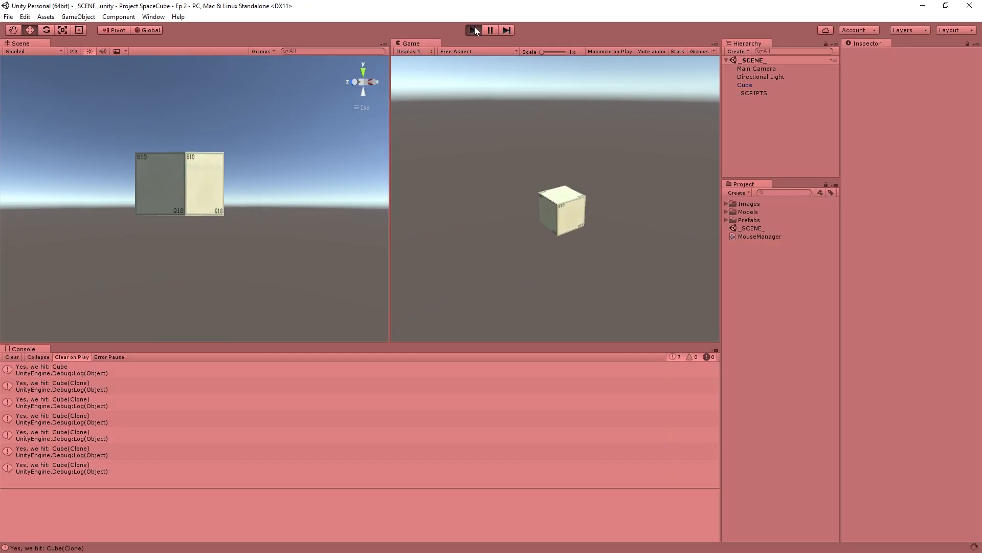
left_click(566, 214)
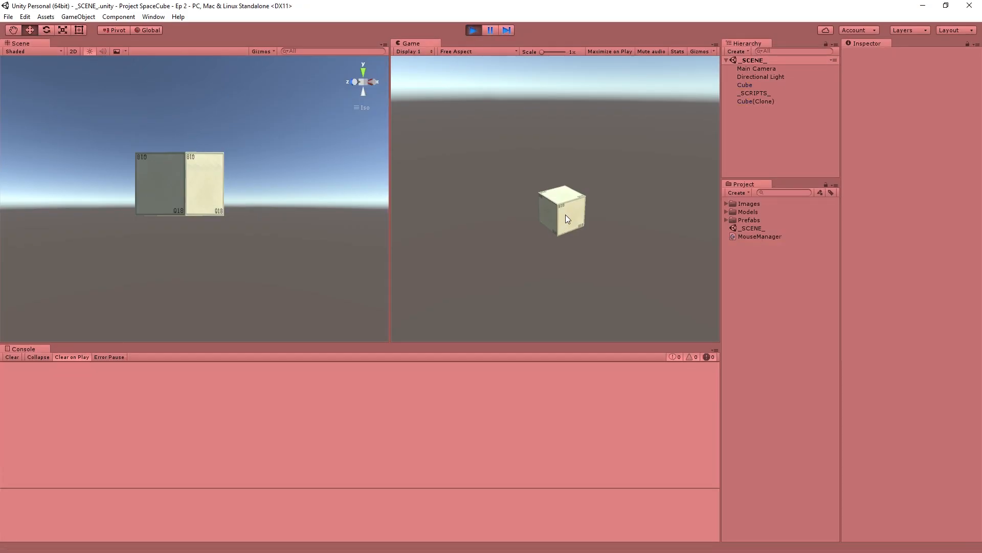
left_click(566, 214)
left_click(566, 214)
left_click(566, 214)
left_click(566, 214)
left_click(566, 214)
left_click(566, 214)
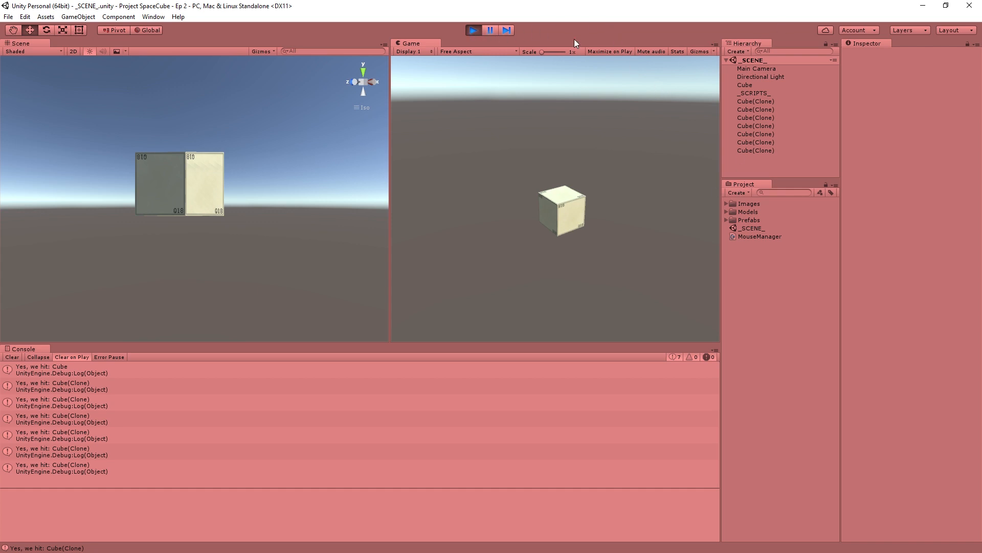
left_click(472, 32)
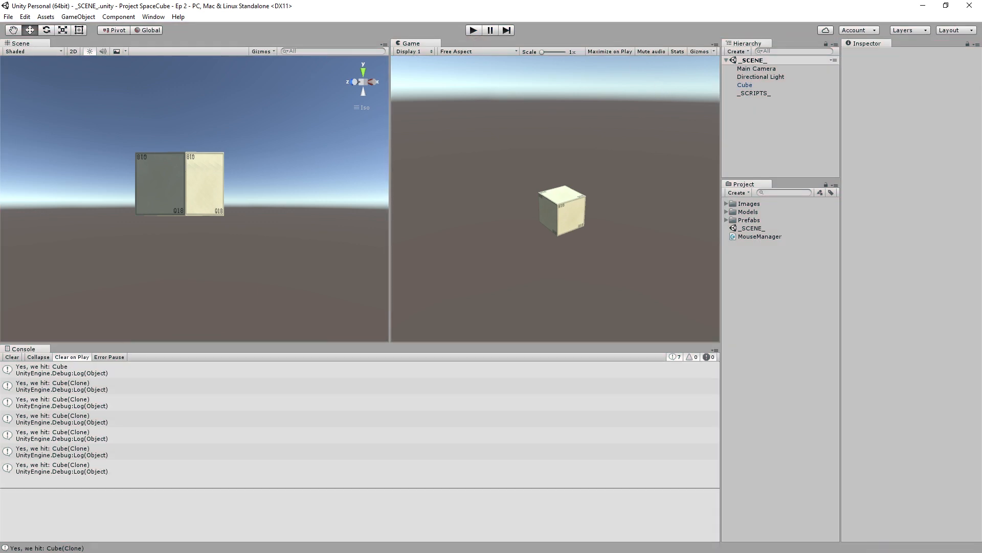
- Return to MonoDevelop and write hitInfo.normal on a new line between the spawnSpot declaration and the Instantiate call
key("alt+Tab")
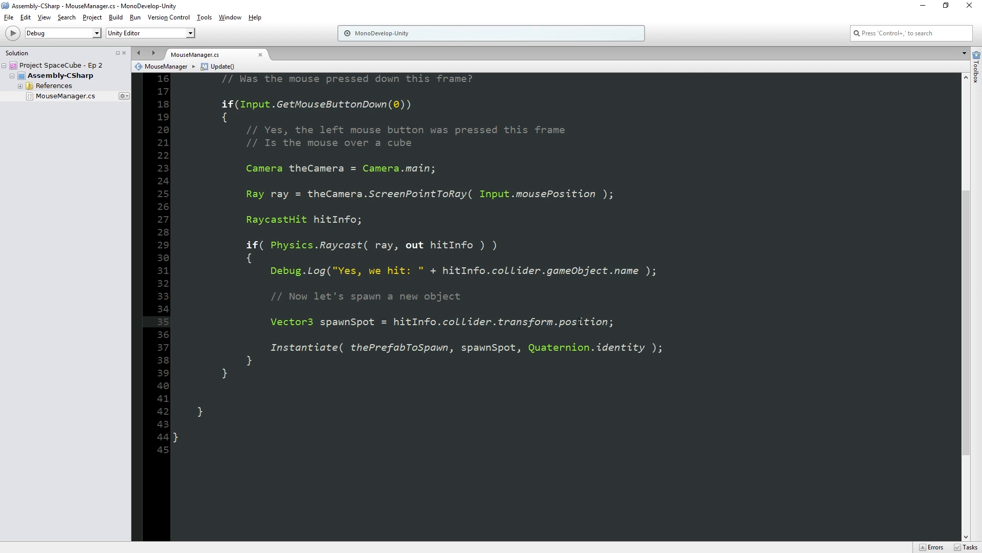
double_click(581, 321)
left_click_drag(581, 321, 427, 325)
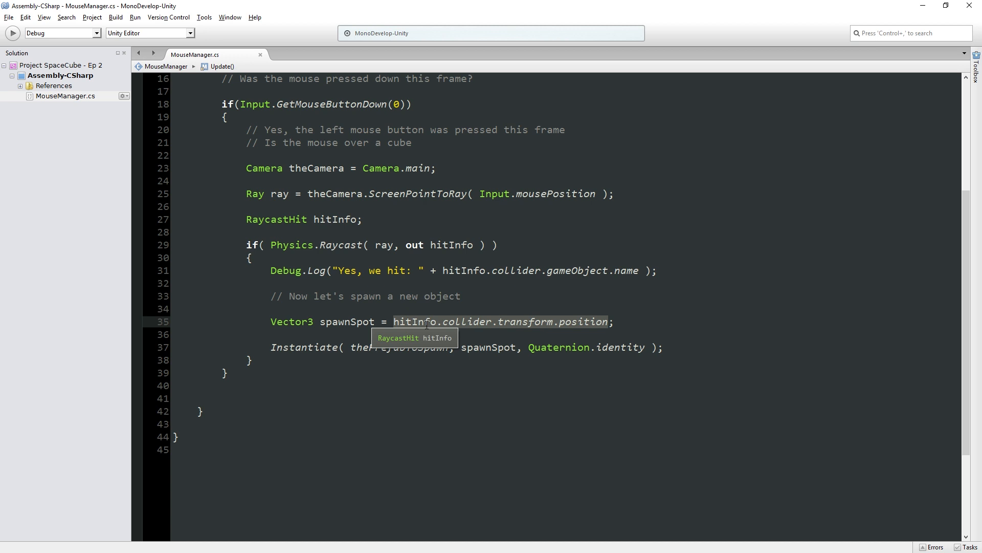
left_click(635, 320)
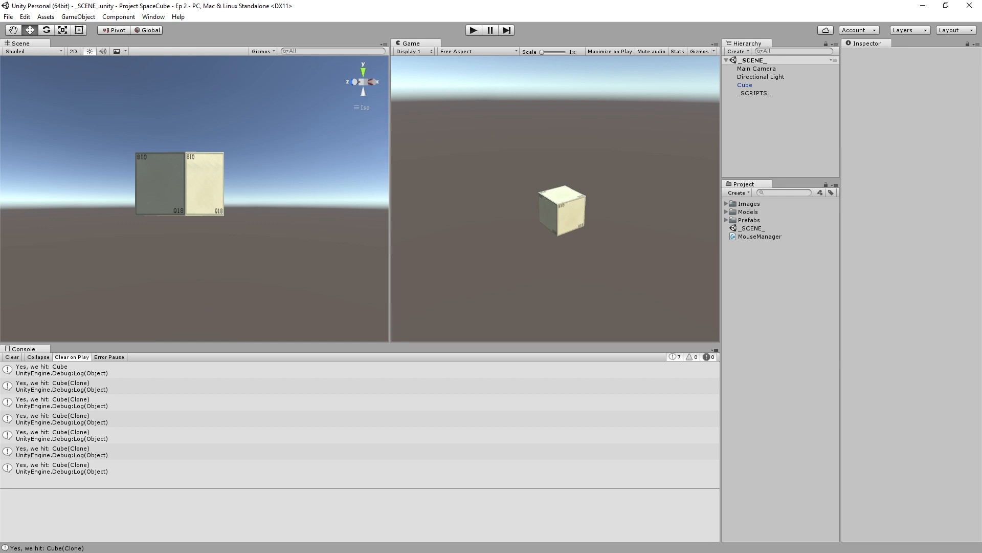
key("alt+Tab")
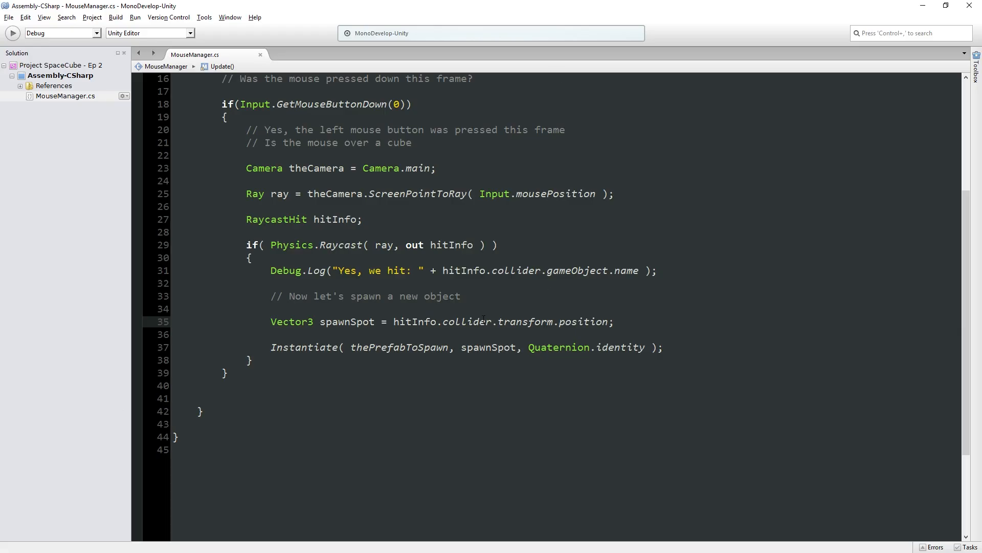
key("Return")
key("Return")
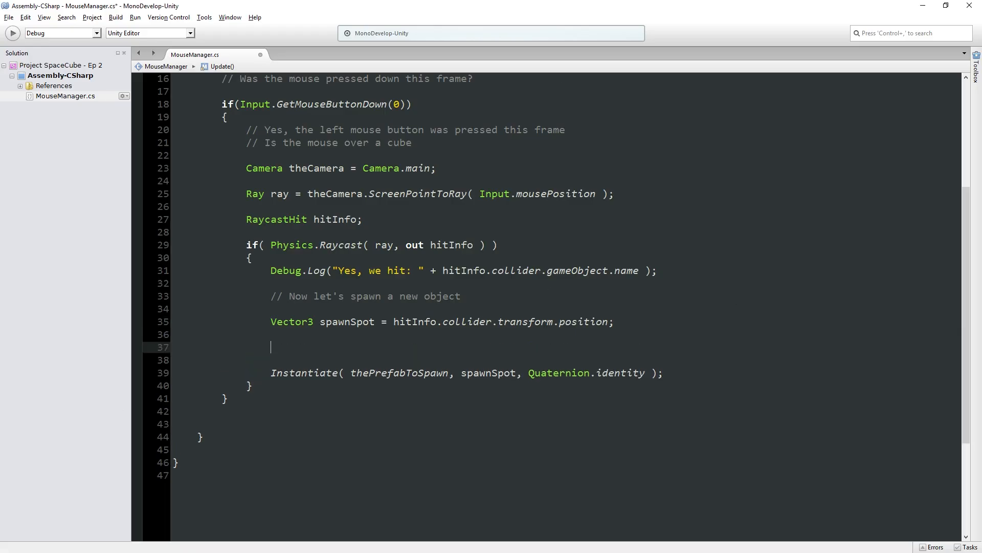
type("hitInfo.")
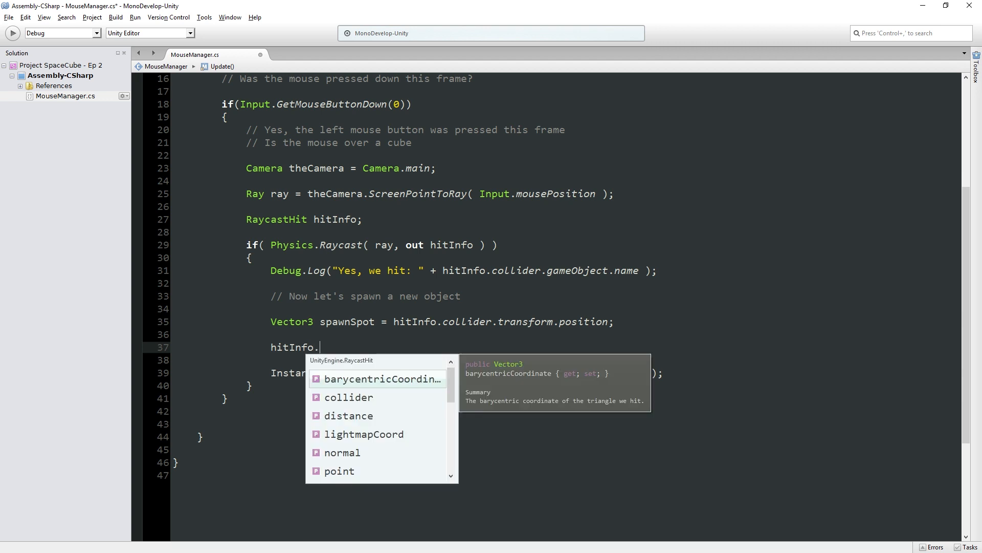
type("normal")
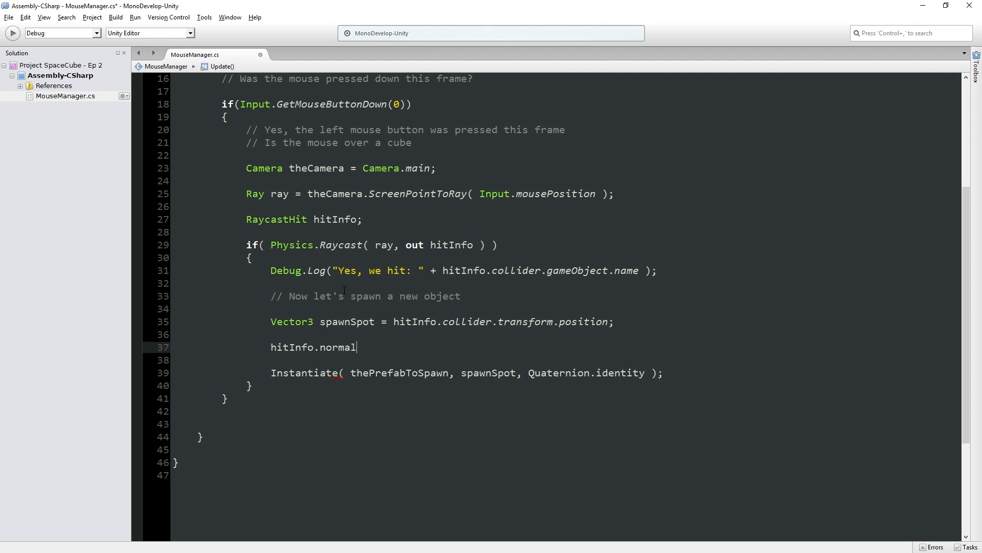
- Move hitInfo.normal into the spawnSpot expression as "+ hitInfo.normal" after transform.position, and save the script
left_click_drag(271, 347, 357, 347)
key("ctrl+c")
key("BackSpace")
left_click(609, 321)
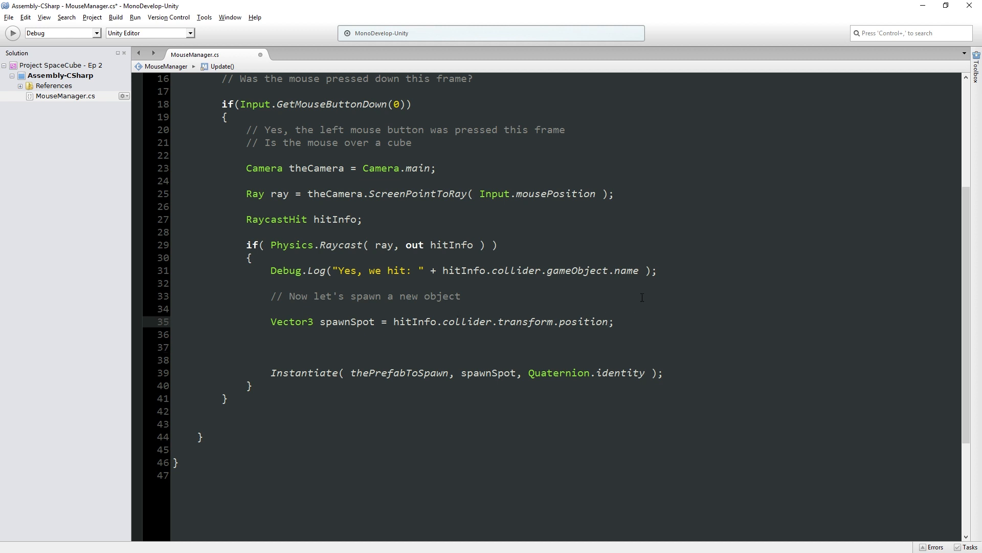
type("+")
key("ctrl+v")
key("ctrl+s")
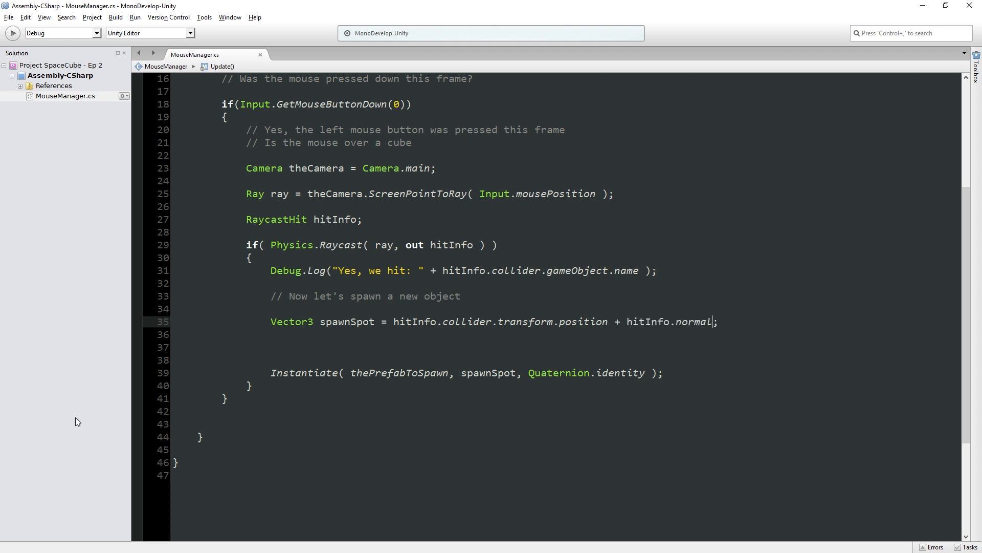
- Switch to Unity, run the scene, and test spawning adjacent cubes from the top and side faces of existing cubes
key("alt+Tab")
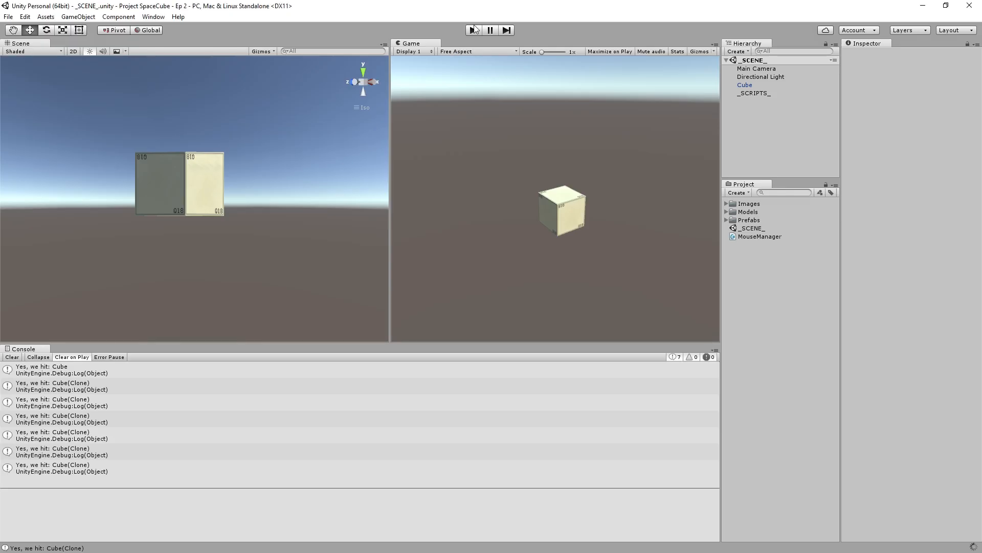
left_click(473, 28)
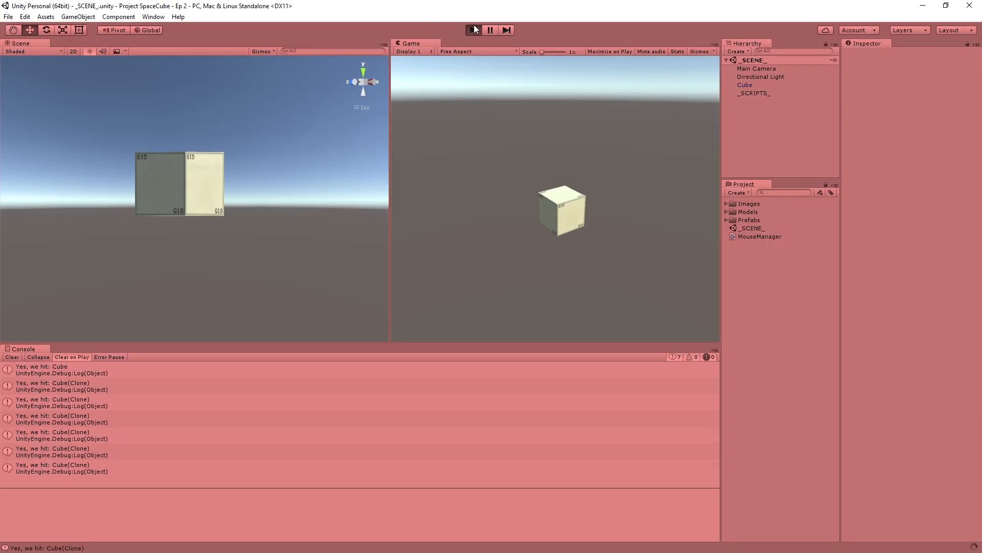
left_click(565, 198)
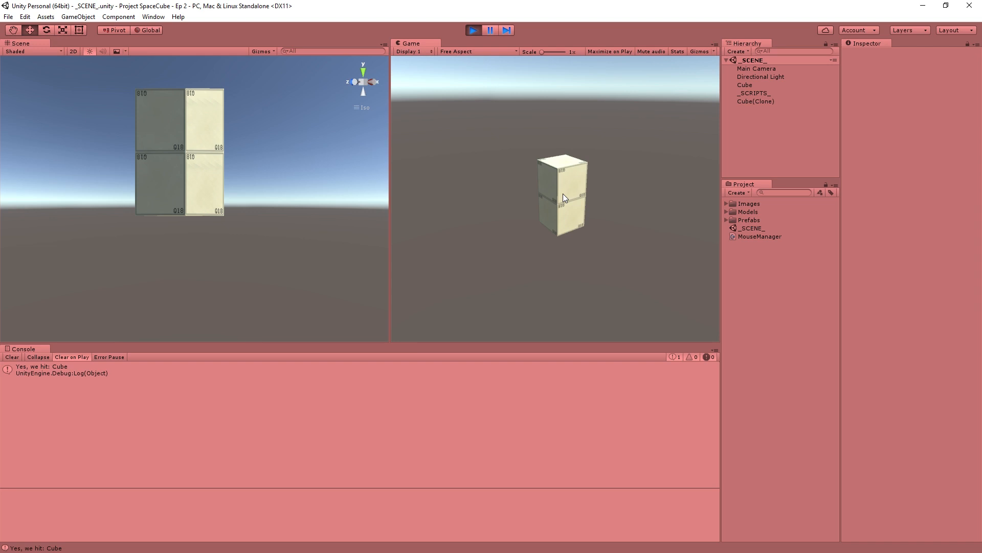
left_click(549, 182)
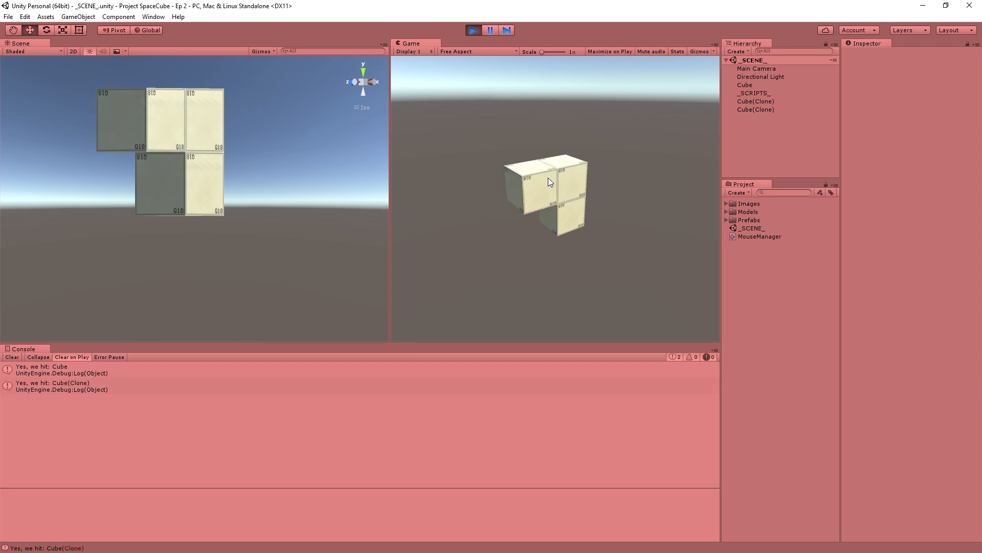
left_click(537, 166)
left_click(513, 186)
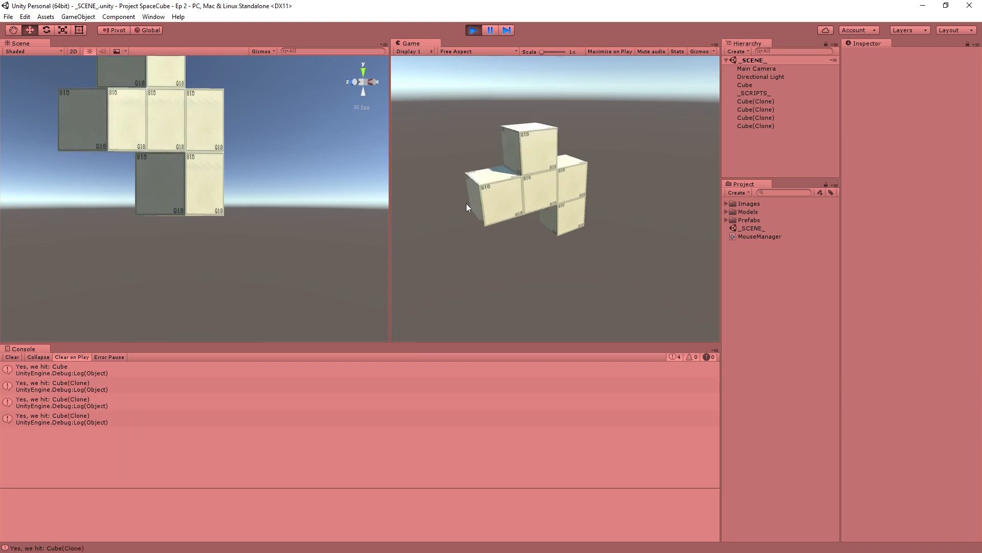
left_click(467, 206)
left_click(506, 206)
left_click(537, 208)
left_click(584, 191)
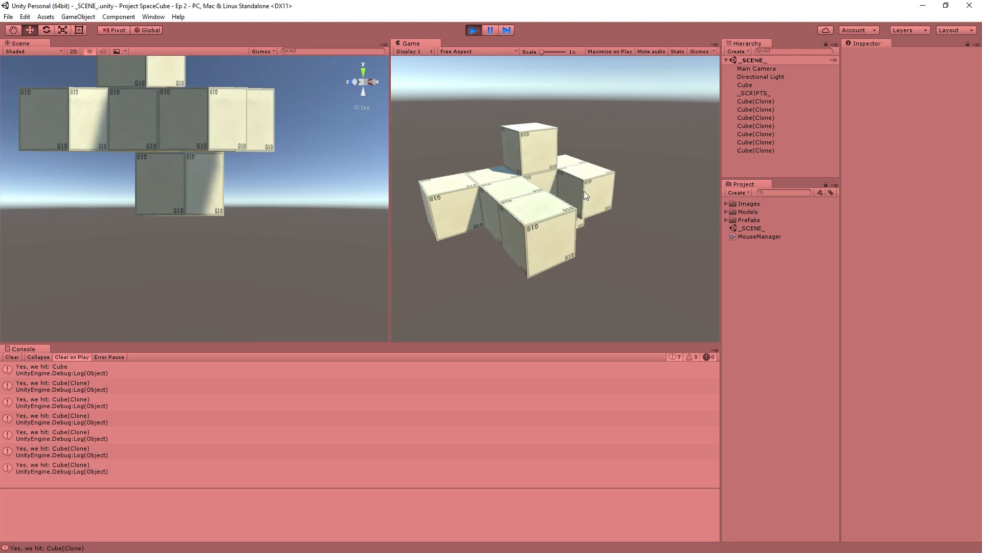
left_click(602, 203)
left_click(608, 225)
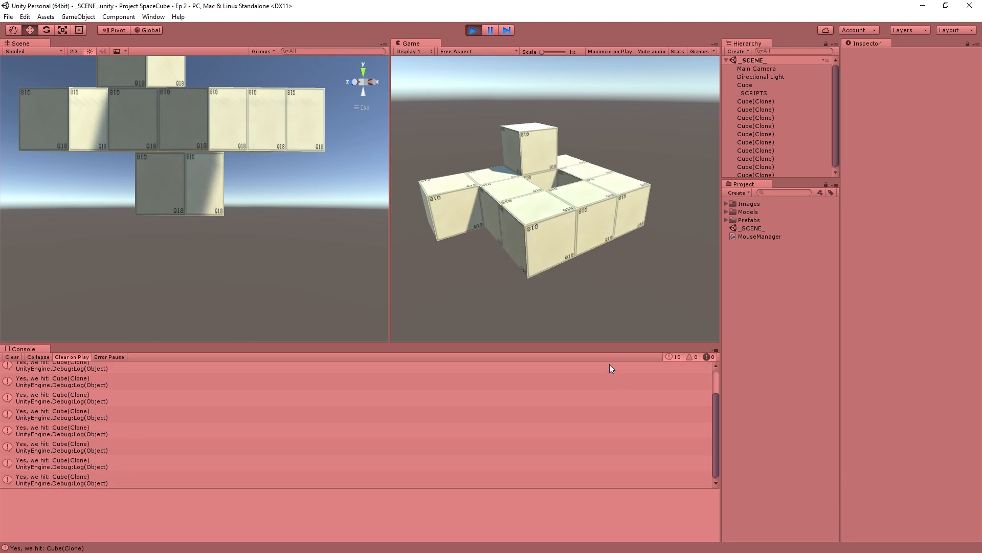
- Stack more cubes on the top faces of the outer cubes in the running game, and stop the run
left_click(457, 185)
left_click(599, 178)
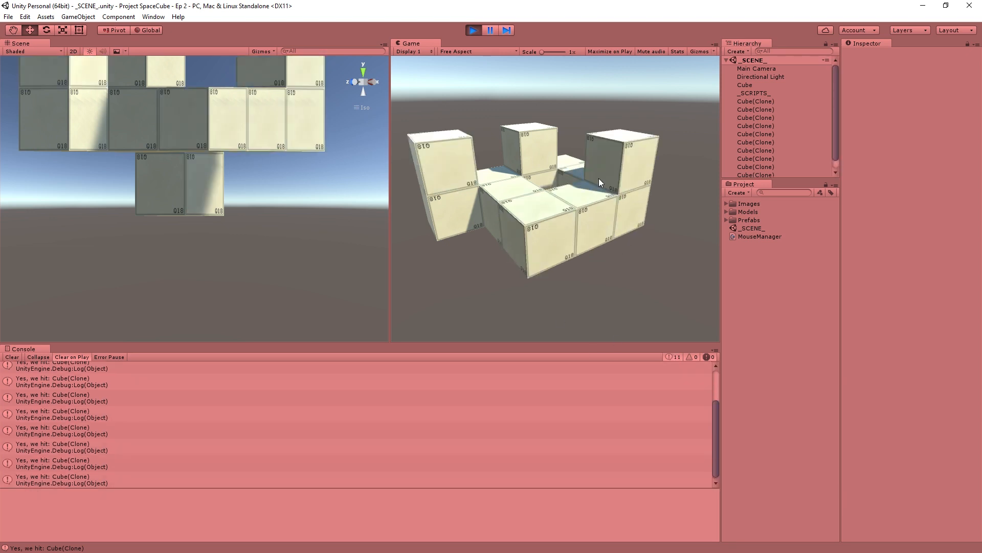
left_click(578, 197)
left_click(560, 211)
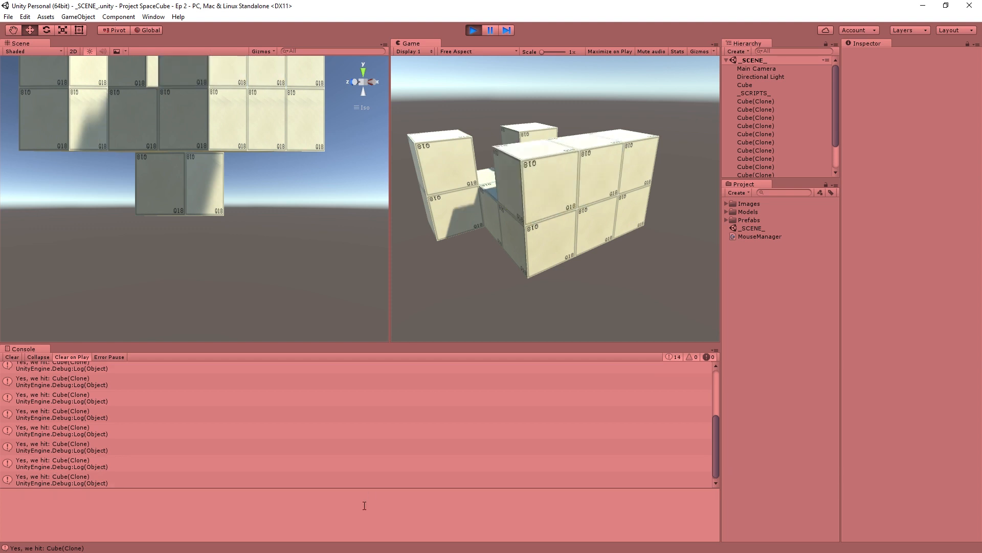
left_click(477, 32)
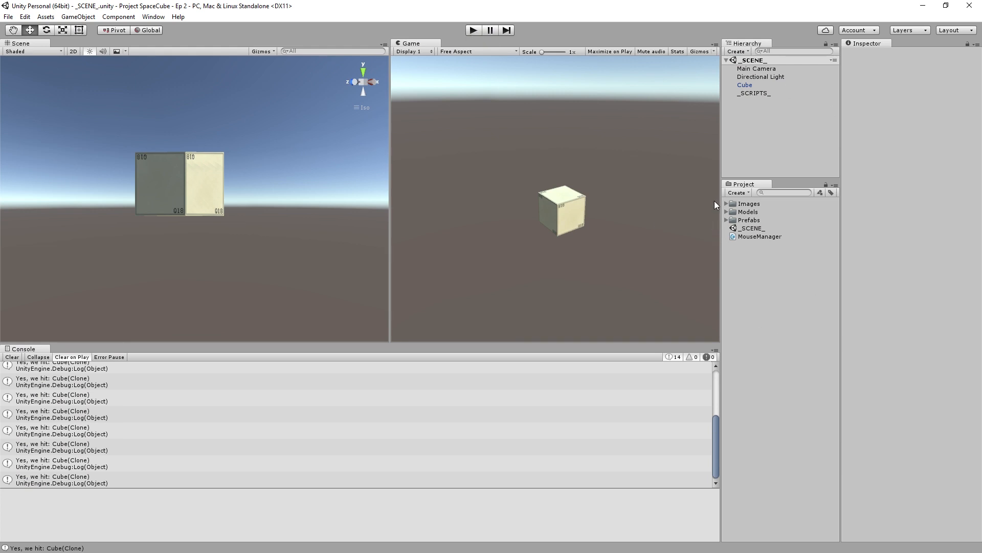
- Add the thruster001 model from the Models folder to the scene and compare its components with the Cube's
left_click(726, 211)
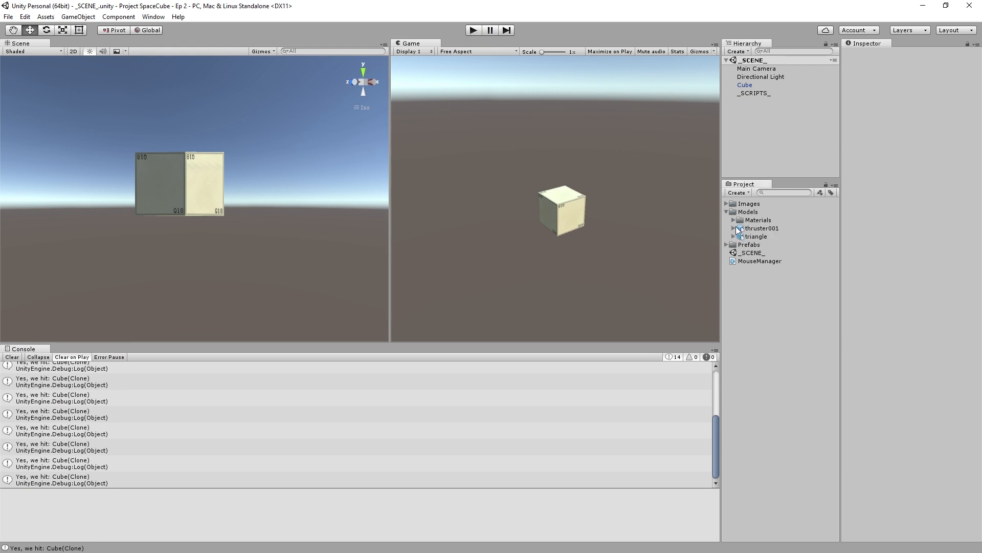
left_click(744, 229)
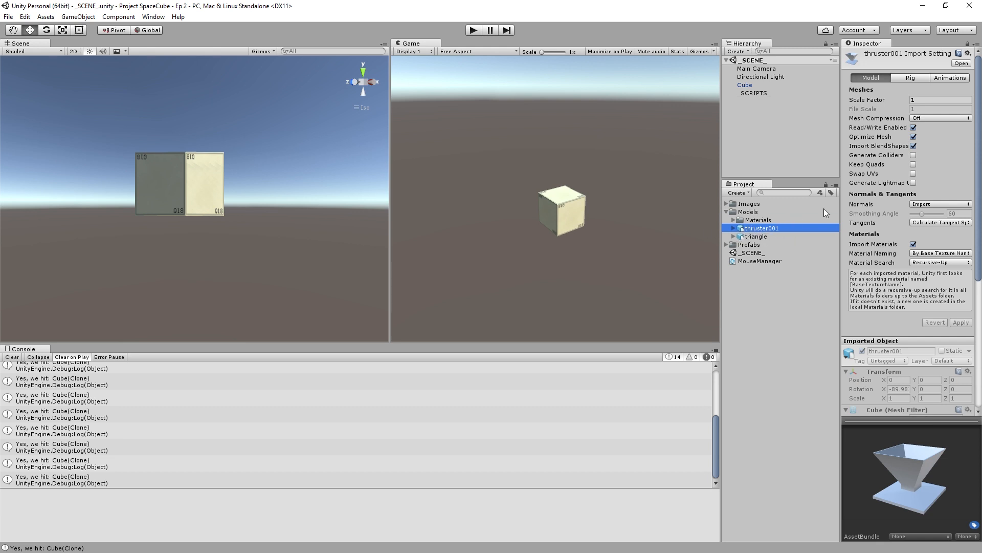
left_click_drag(768, 228, 744, 112)
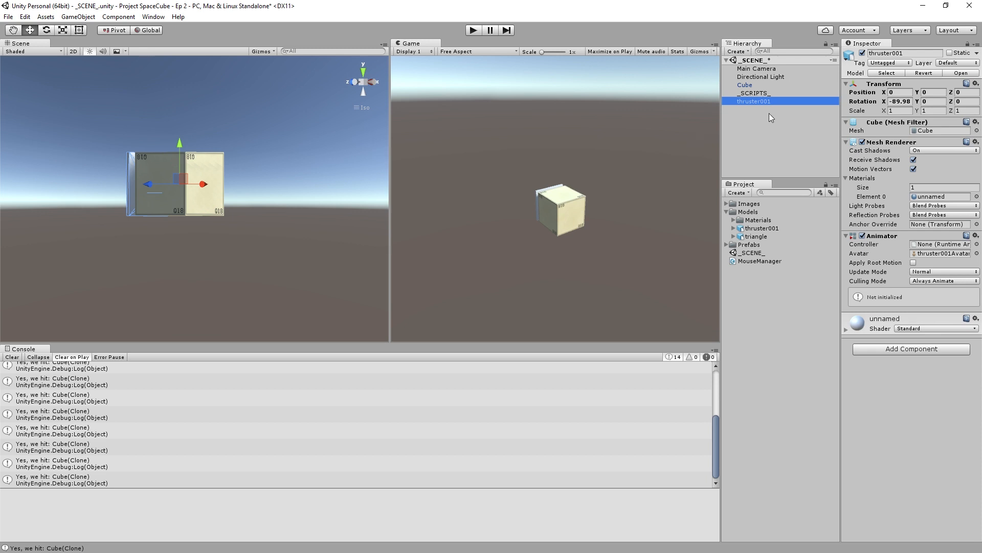
left_click(747, 86)
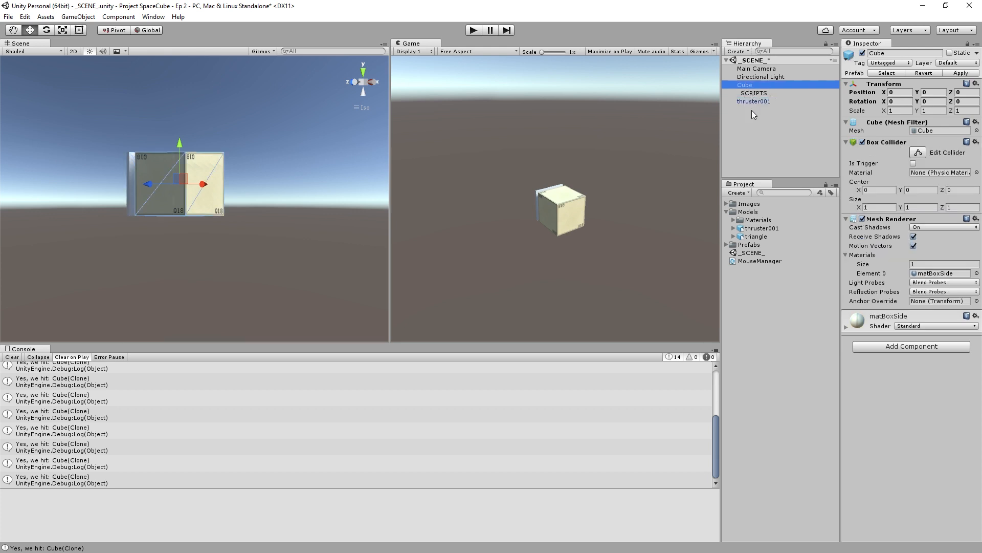
left_click(753, 100)
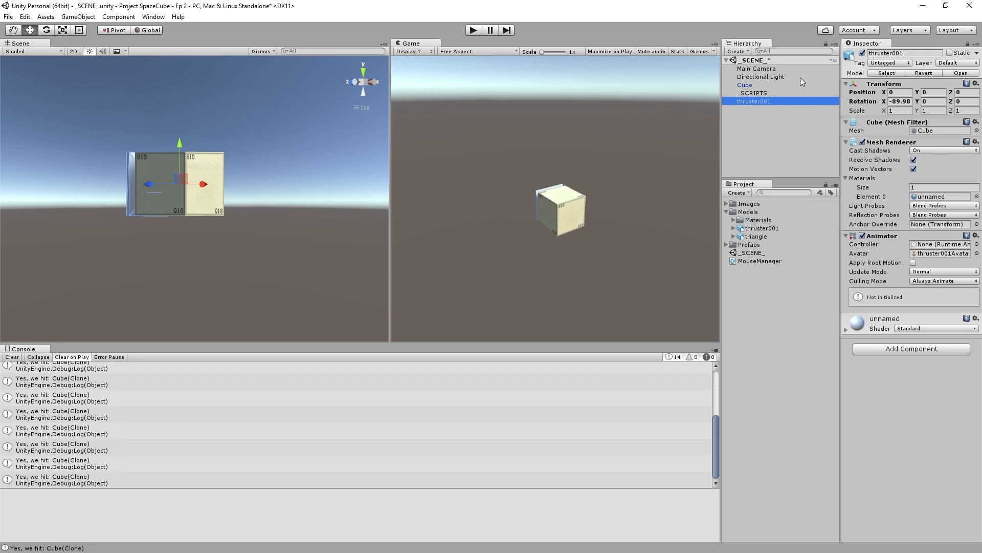
left_click(767, 115)
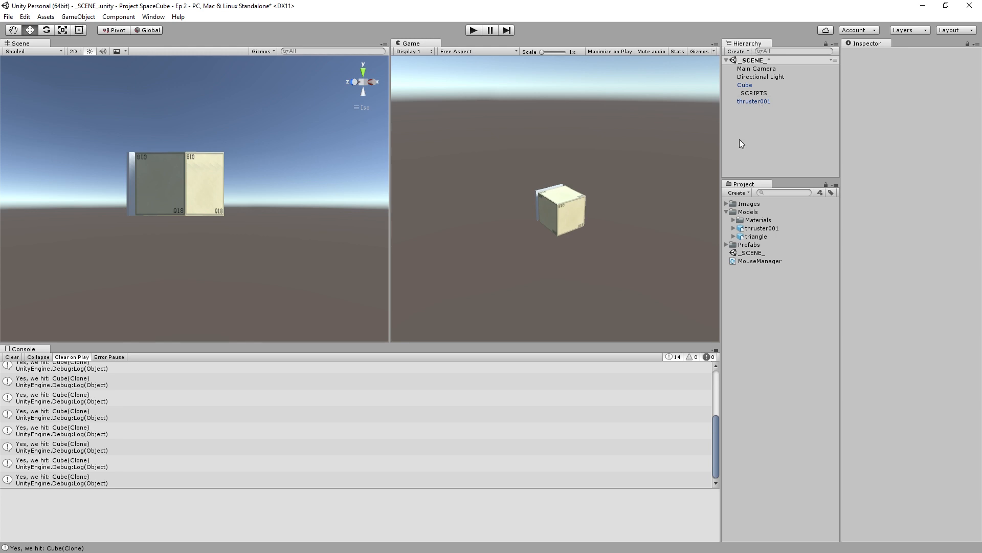
- Rename the thruster001 scene object to Thruster and store it as a prefab in the Prefabs folder
left_click(726, 245)
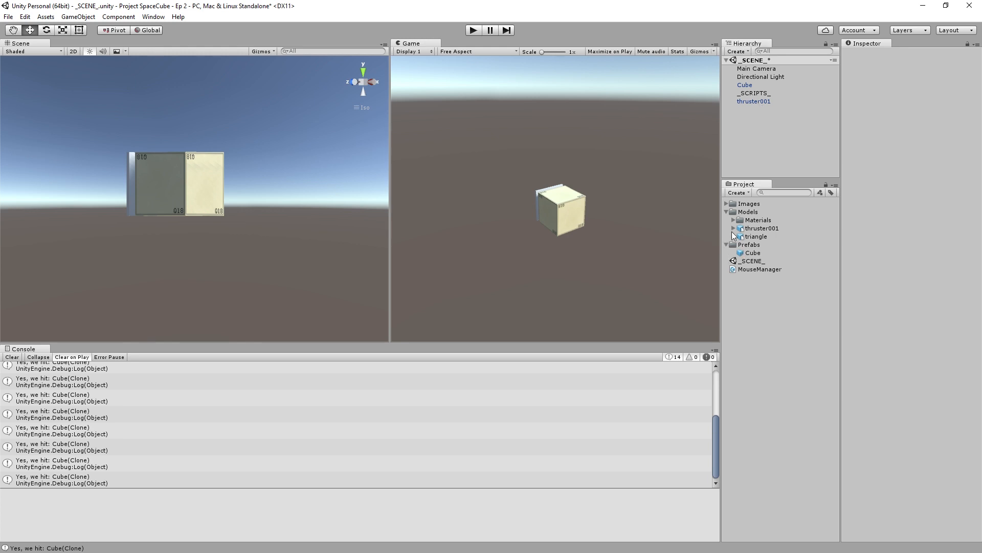
left_click(760, 102)
key("F2")
type("Thruster")
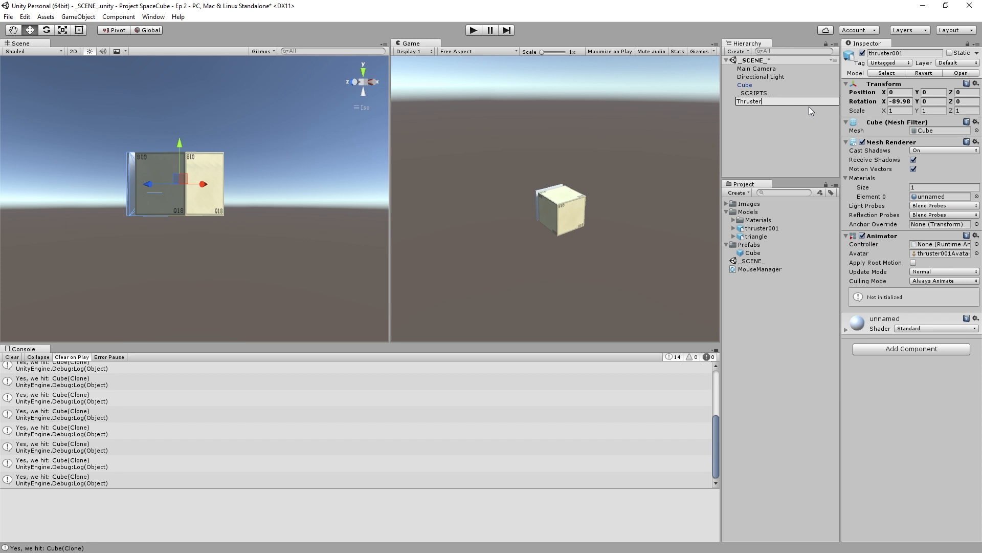
key("Return")
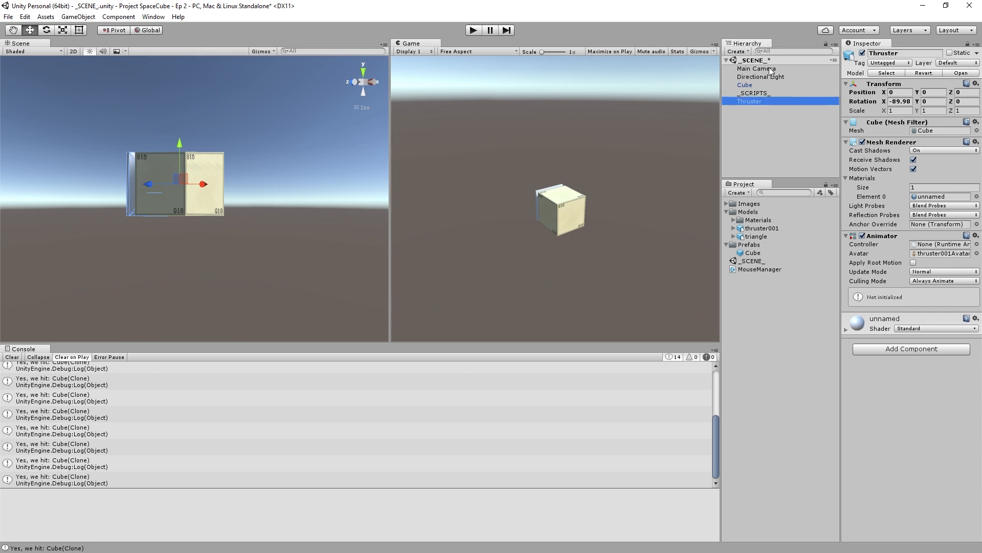
left_click_drag(747, 101, 757, 250)
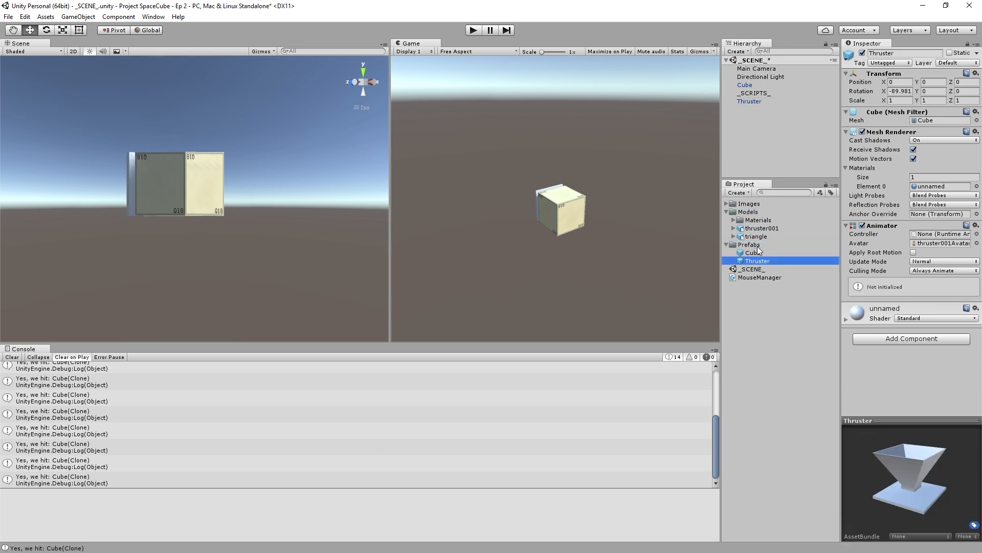
- Delete the Thruster instance from the scene, keeping its prefab
left_click(760, 115)
left_click(757, 102)
key("Delete")
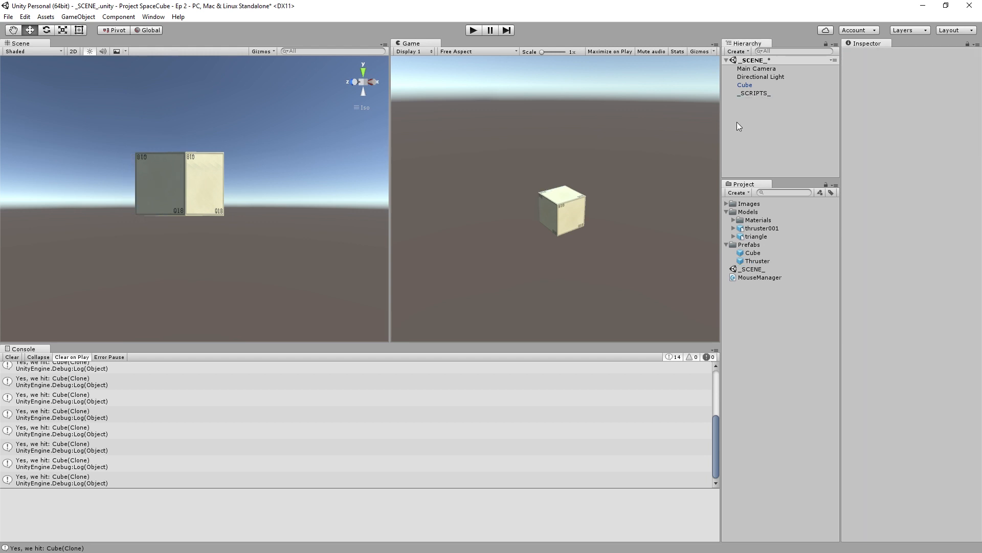
- Assign the Thruster prefab as the Mouse Manager's prefab to spawn on _SCRIPTS_, and save the scene
left_click(751, 95)
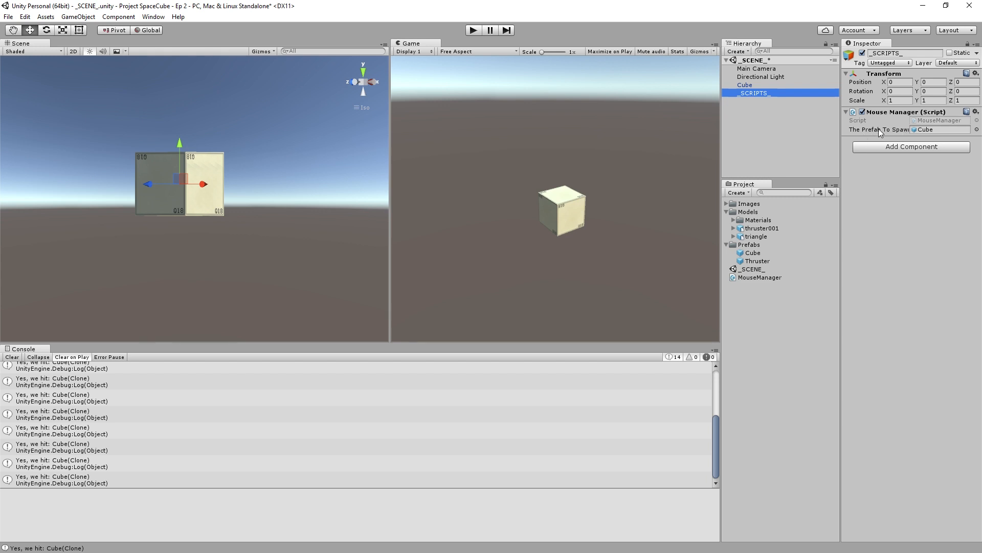
left_click_drag(752, 260, 919, 131)
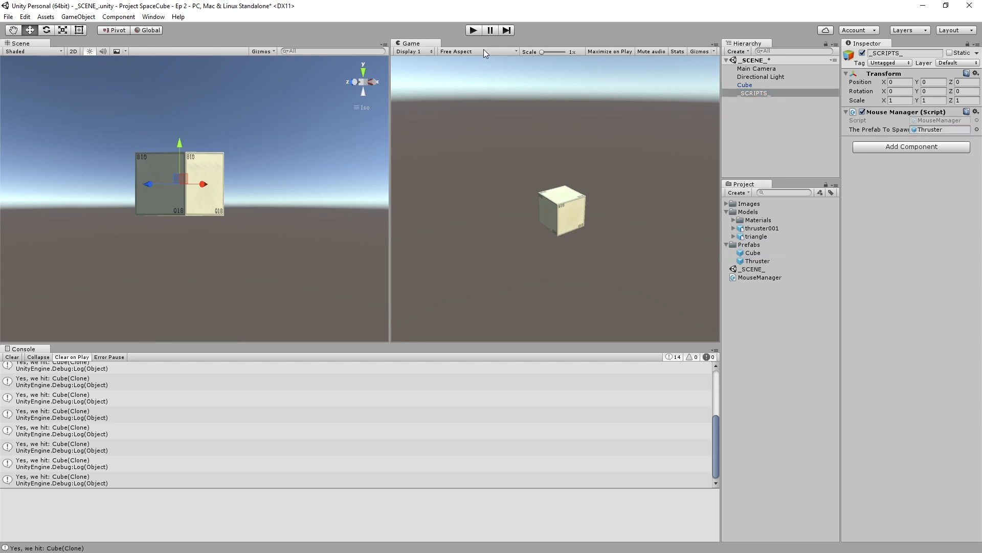
key("ctrl+s")
- Run the scene and spawn a thruster on each of the cube's two visible side faces and its top face
left_click(474, 32)
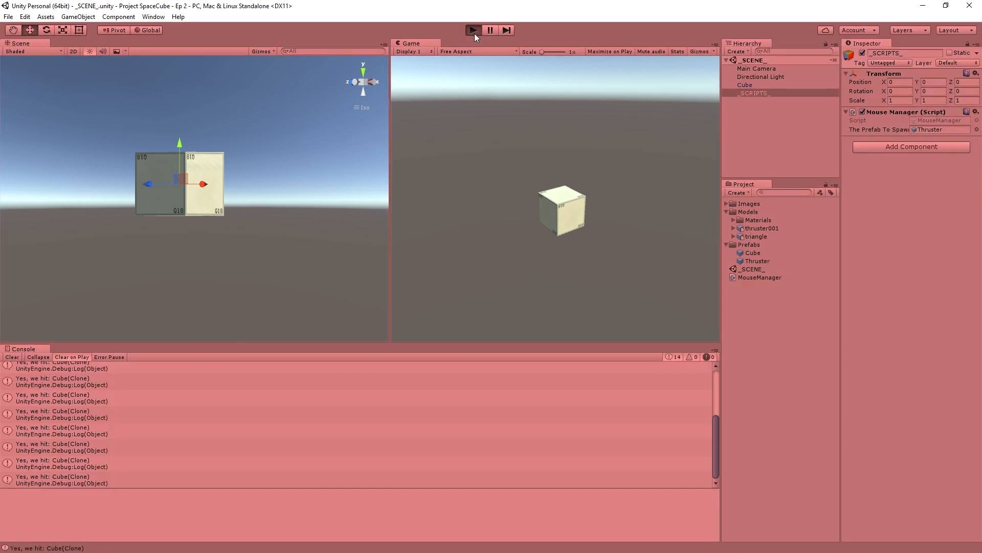
left_click(579, 216)
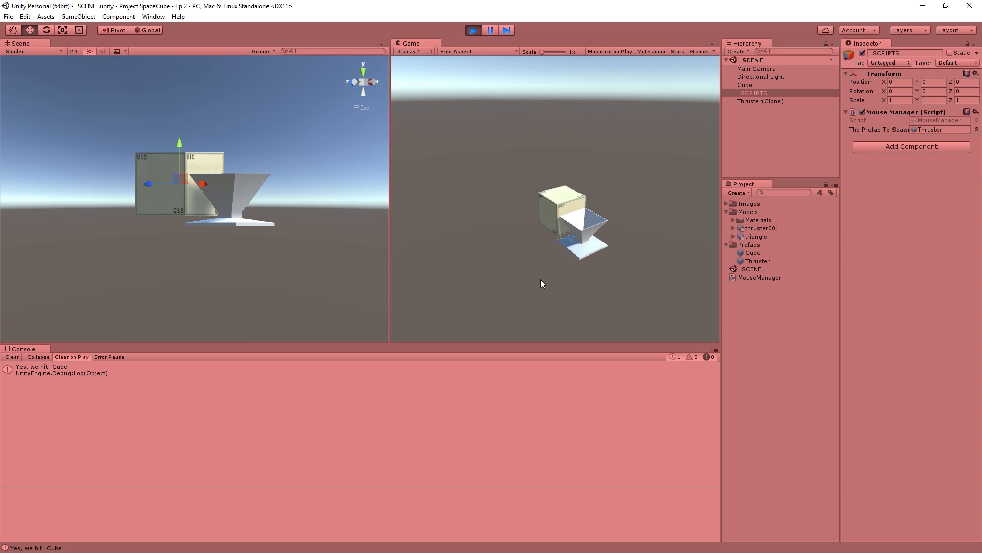
left_click(563, 200)
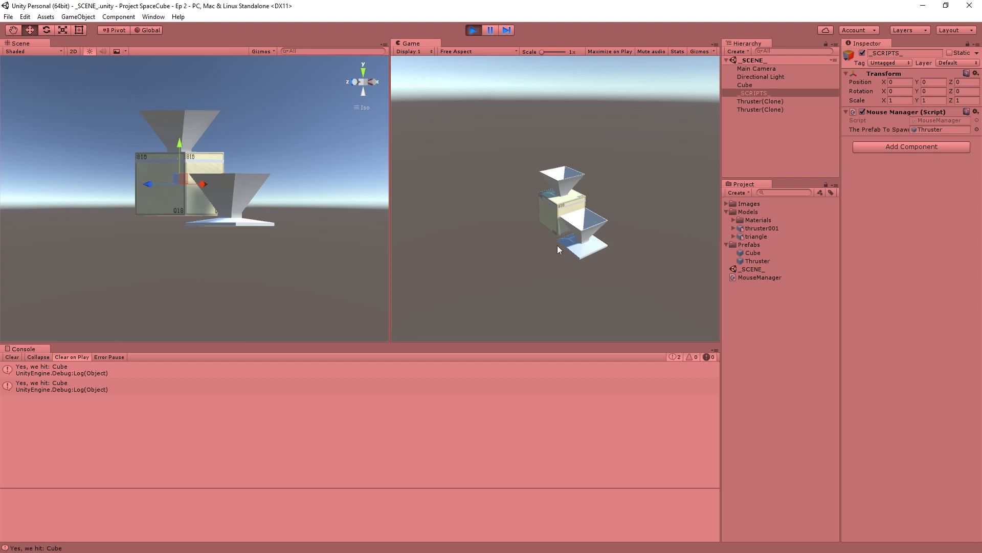
left_click(550, 212)
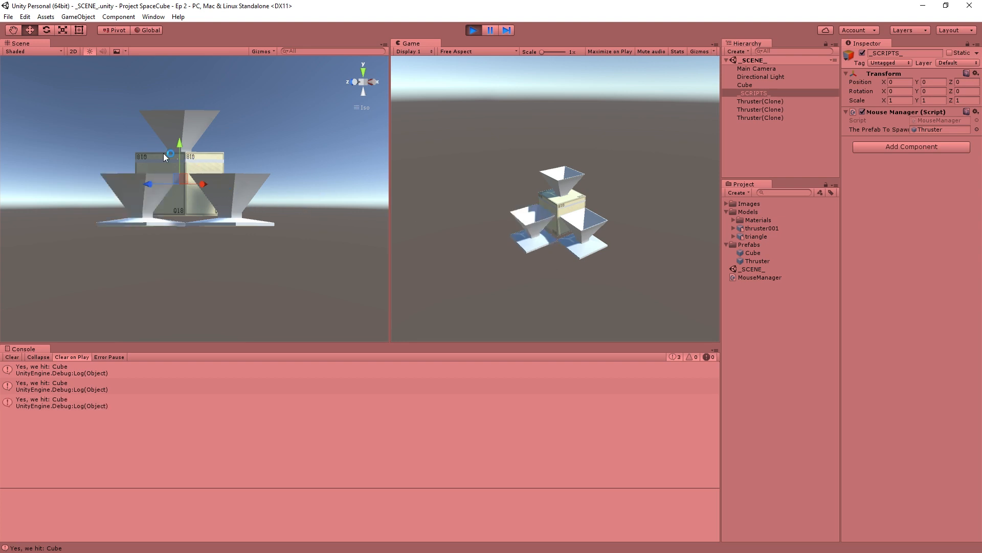
- Examine up close how the spawned thrusters sit against the cube in the Scene view, and stop the run
scroll(169, 152, "up", 10)
middle_click_drag(286, 163, 278, 192)
scroll(340, 234, "up", 5)
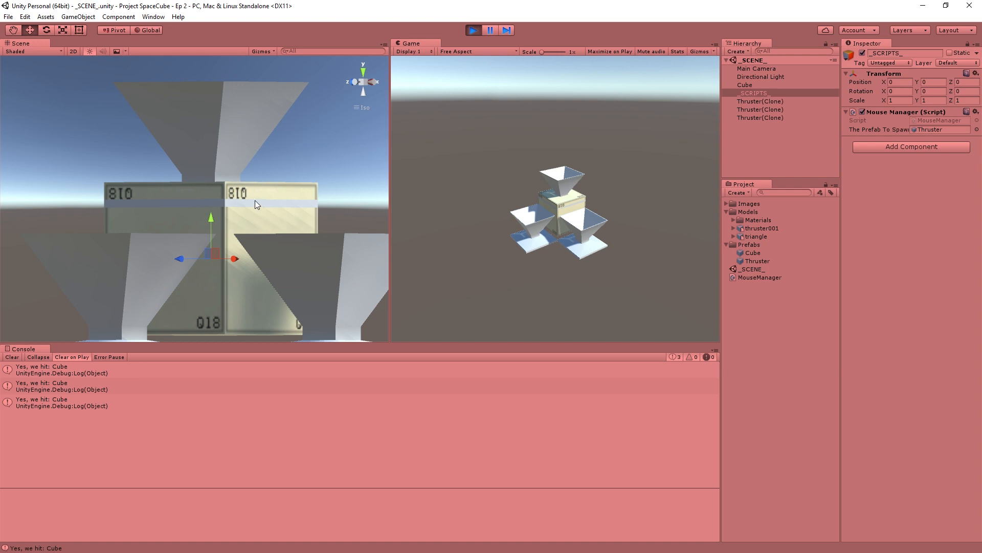
scroll(247, 214, "down", 8)
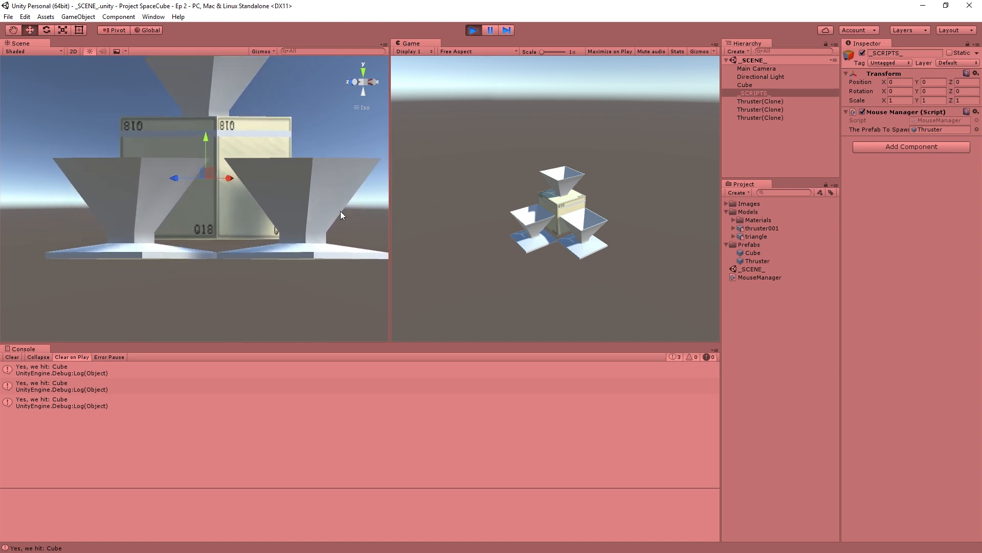
middle_click_drag(316, 171, 307, 231)
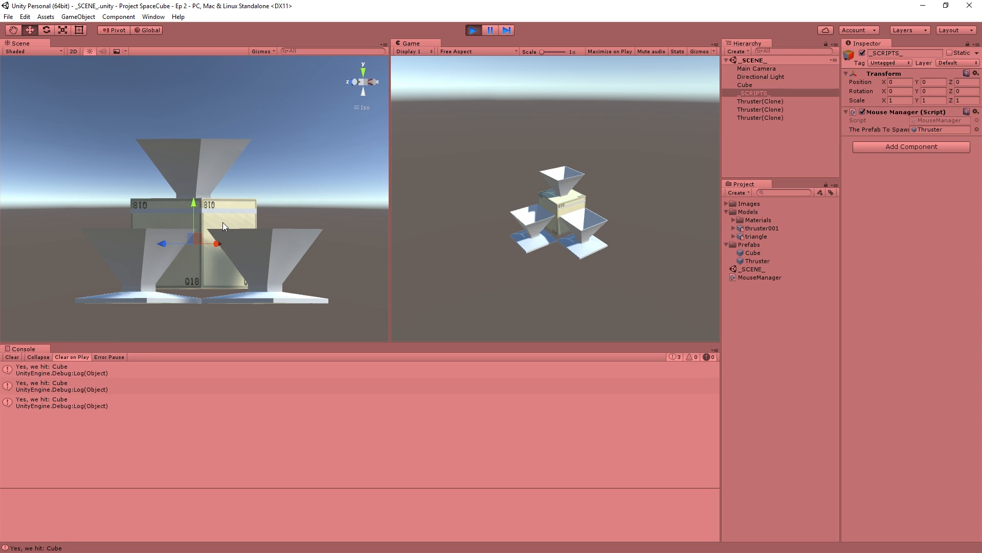
left_click(474, 30)
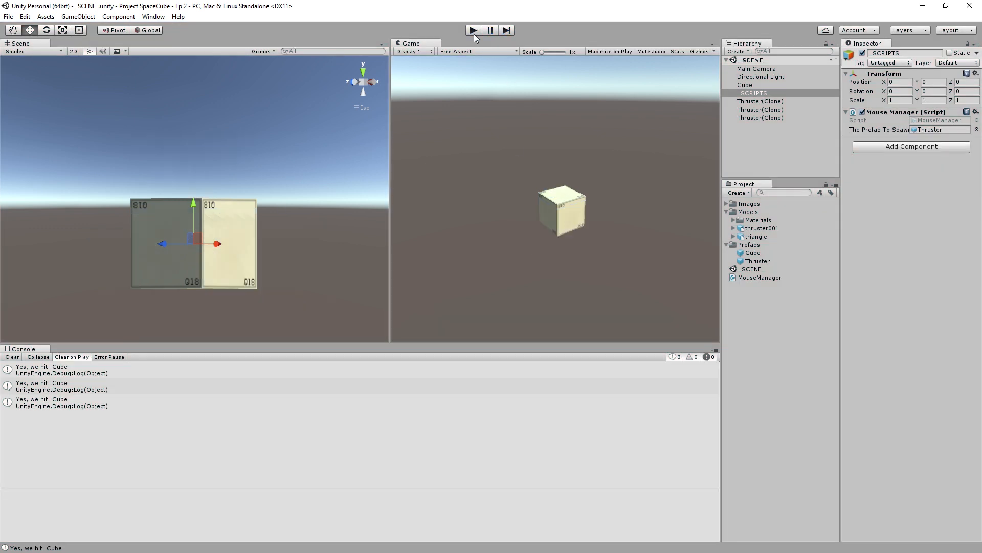
- Place a Thruster prefab instance in the scene and, viewed from above, move it beside the cube to about X 1.457, Z -1.059
left_click_drag(752, 262, 761, 113)
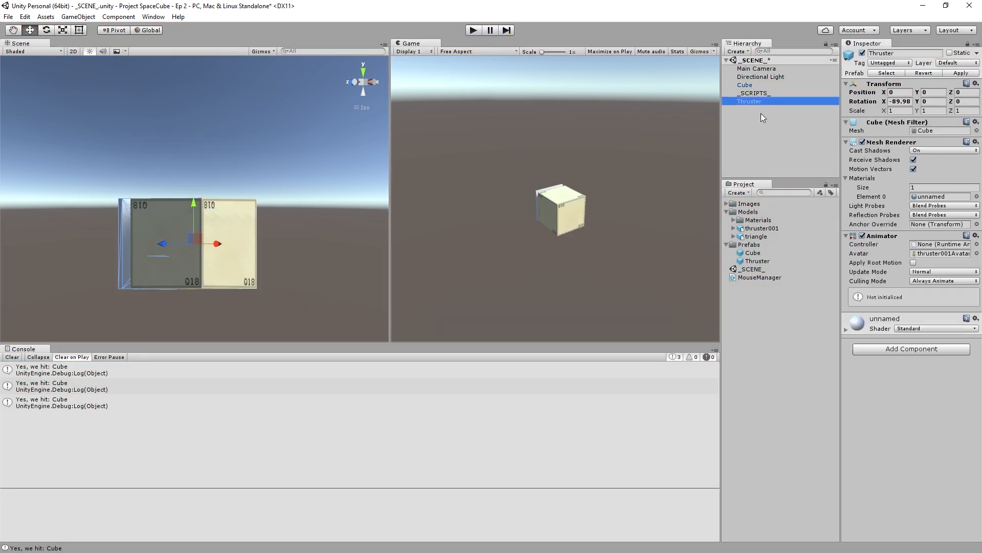
left_click(364, 72)
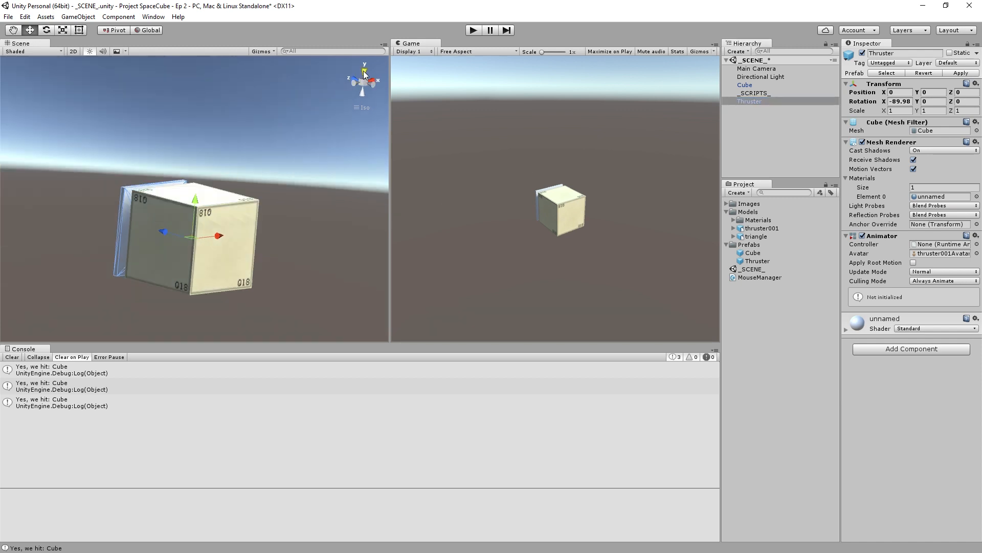
left_click_drag(253, 189, 346, 181)
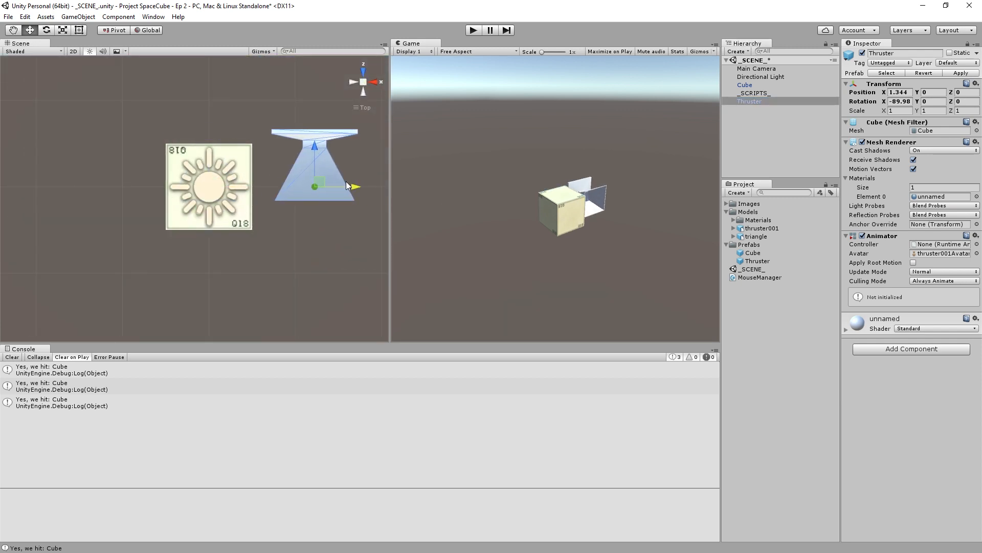
left_click_drag(304, 149, 302, 246)
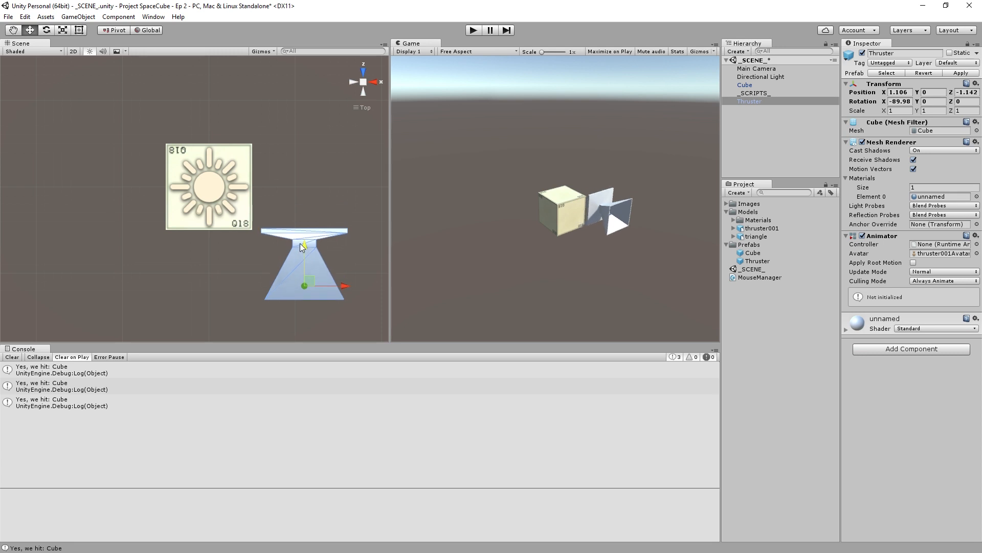
left_click_drag(308, 285, 339, 275)
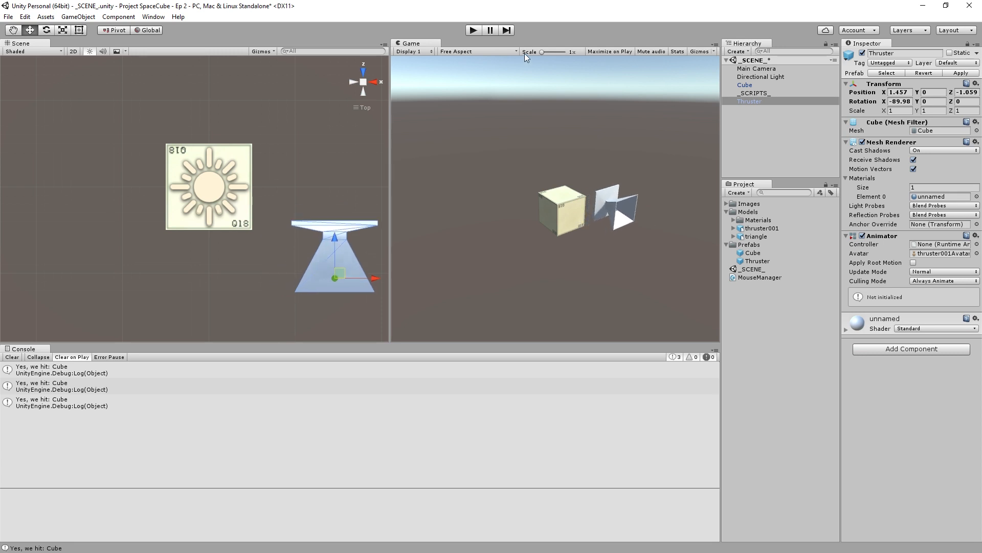
- Run the scene, spawn a thruster on the cube's front face to compare it with the placed Thruster, and stop the run
left_click(472, 34)
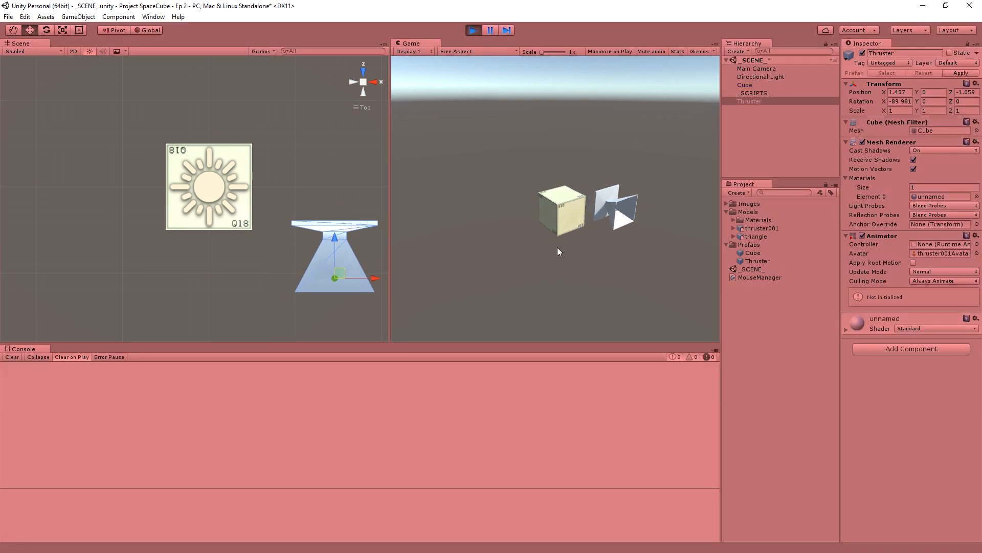
left_click(574, 213)
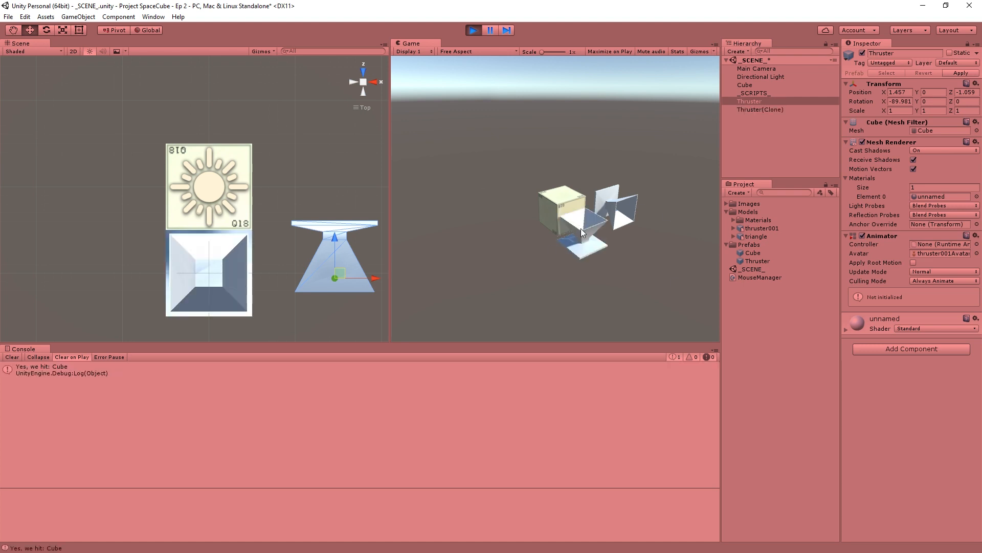
left_click(473, 30)
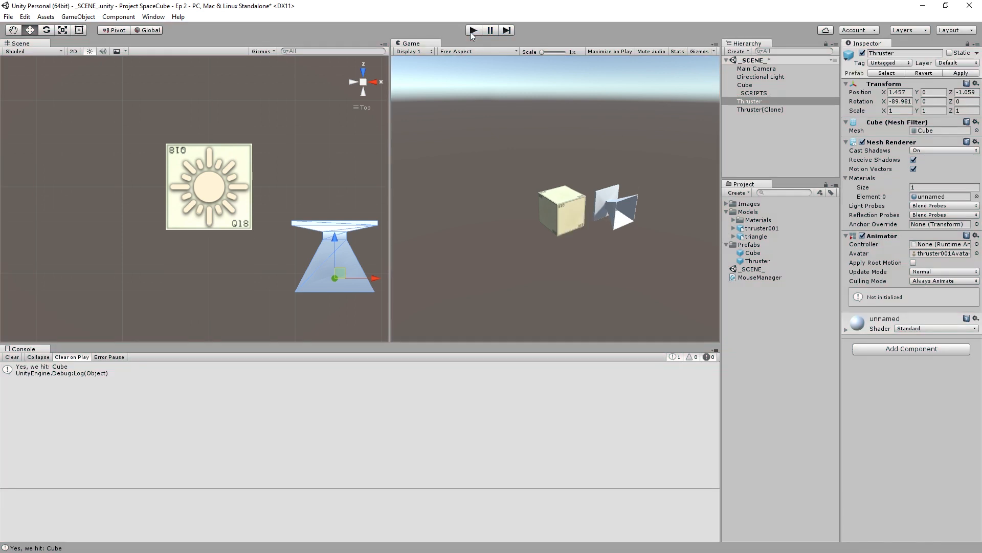
- Inspect the thruster001 model's import settings and the X rotation of the Thruster placed in the scene
left_click(744, 229)
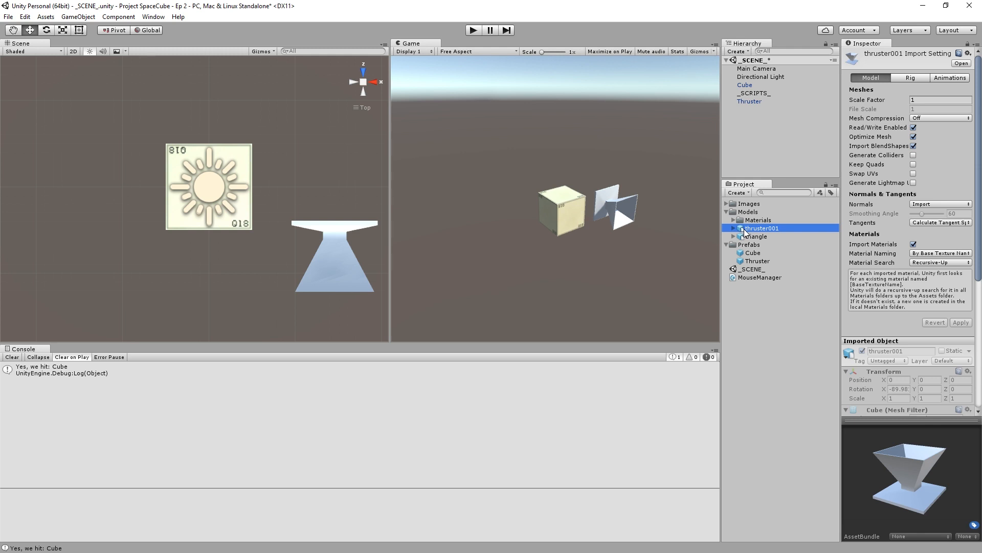
left_click(763, 155)
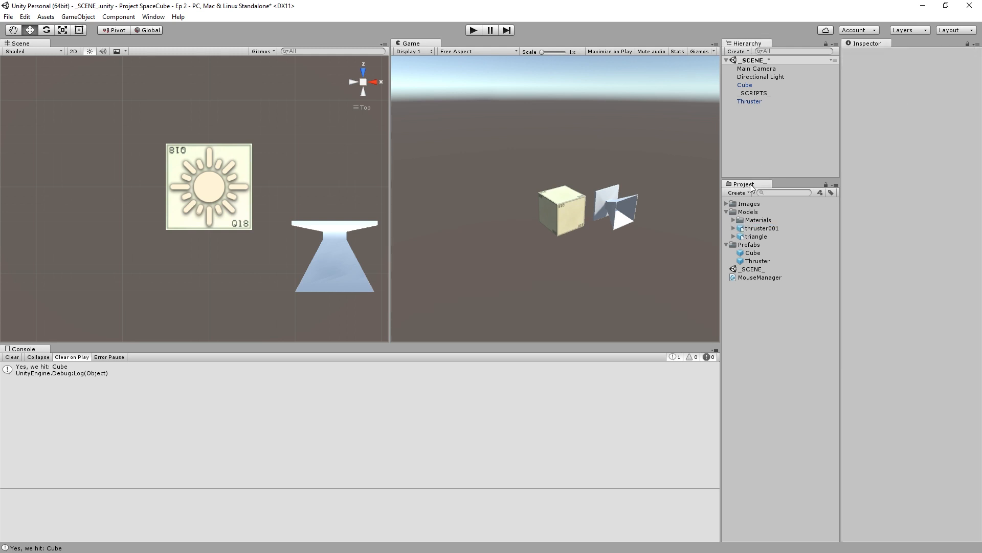
left_click(740, 229)
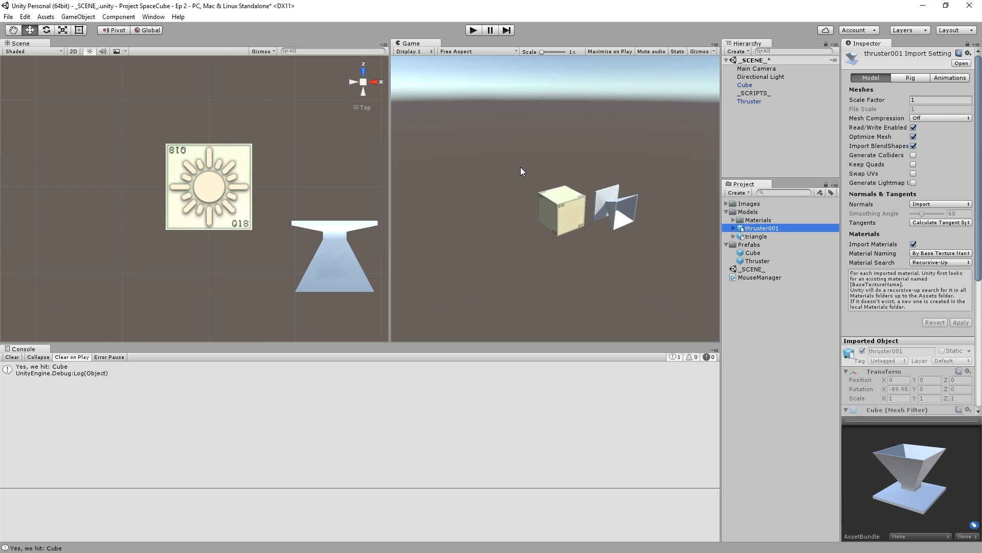
left_click(752, 101)
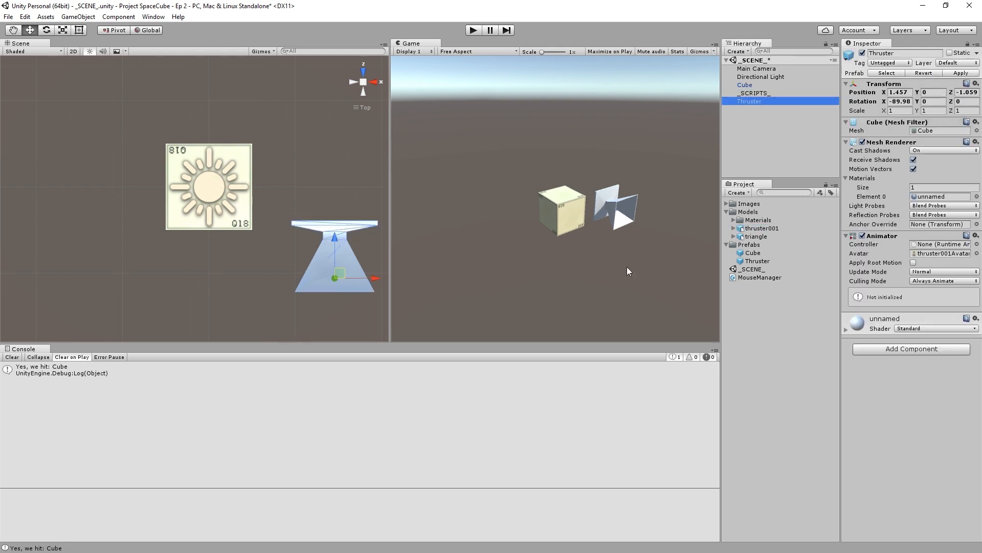
left_click(898, 102)
left_click(897, 101)
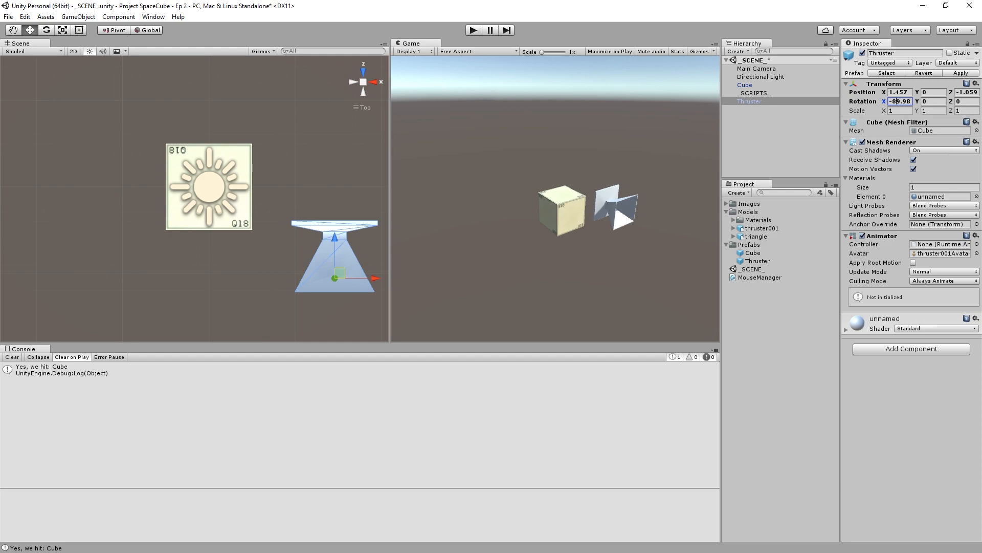
- Review the Quaternion.identity rotation argument of the Instantiate call in the MouseManager.cs script, and return to the Unity editor
key("alt+Tab")
scroll(385, 182, "down", 3)
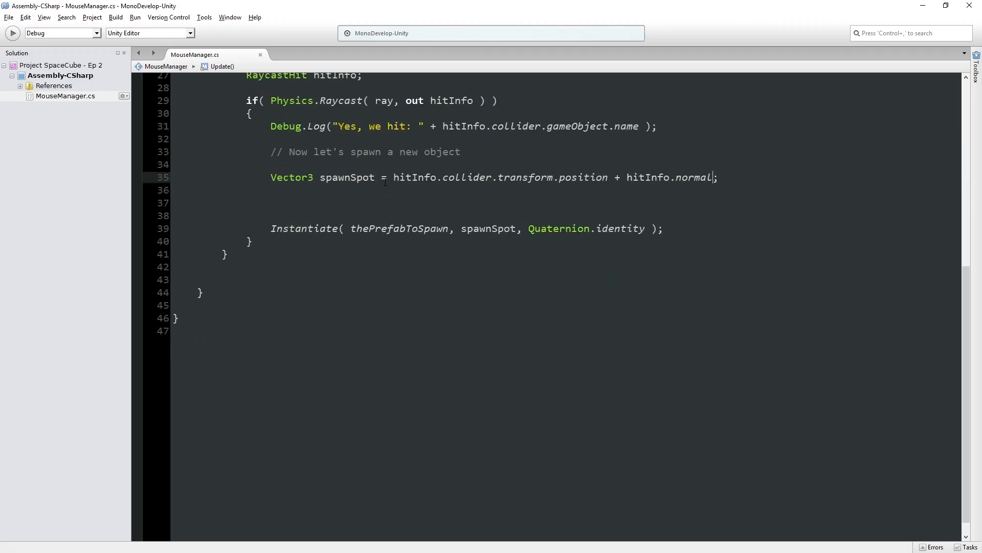
double_click(306, 228)
left_click(559, 229)
left_click_drag(558, 229, 612, 228)
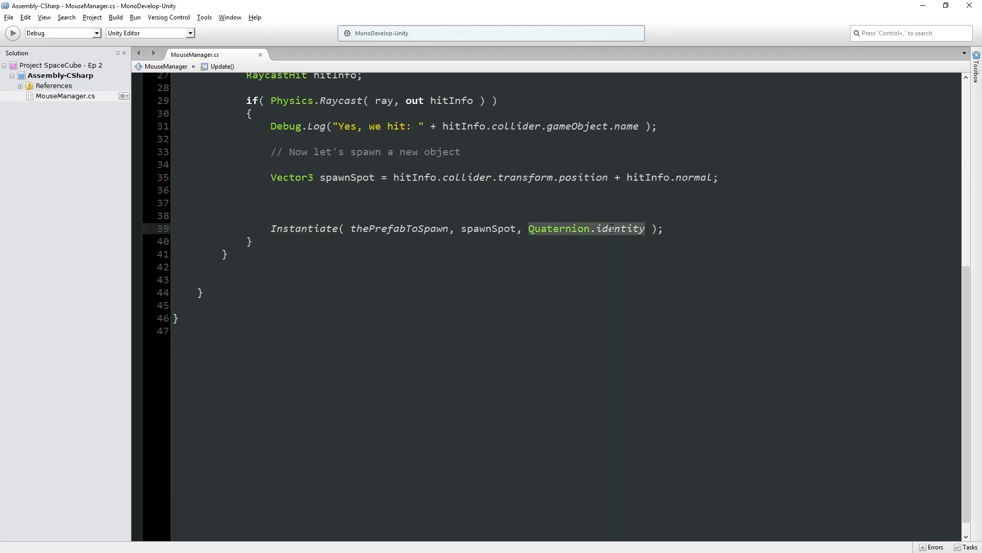
double_click(544, 228)
left_click_drag(543, 228, 648, 228)
left_click(917, 6)
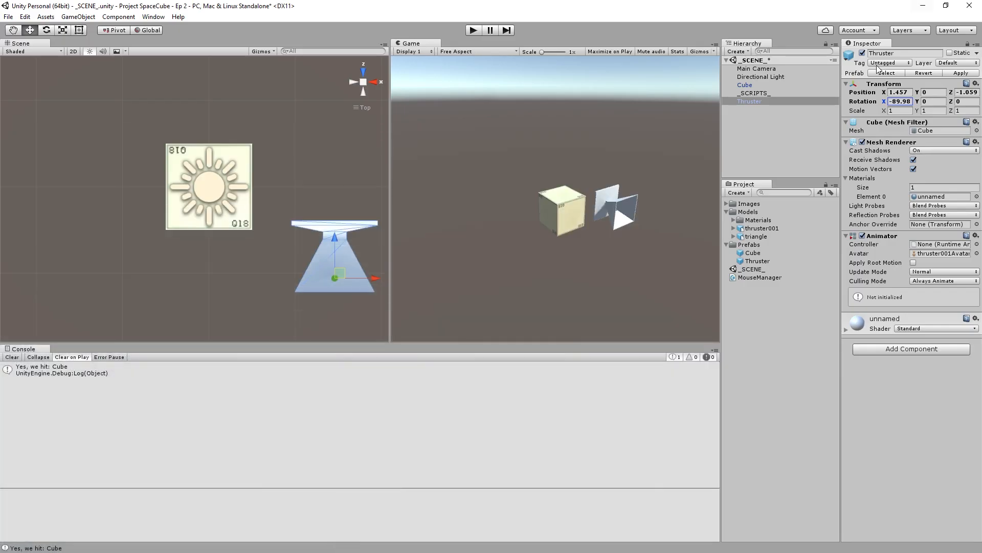
- Run the scene, spawn a thruster on the cube's front face, and compare the clone's rotation with the placed Thruster's after stopping
left_click(475, 32)
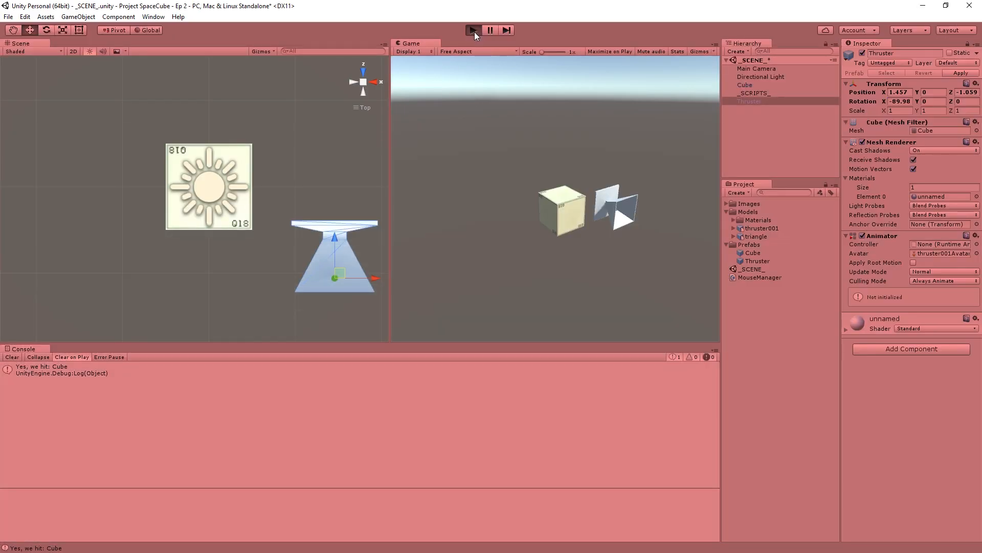
left_click(569, 211)
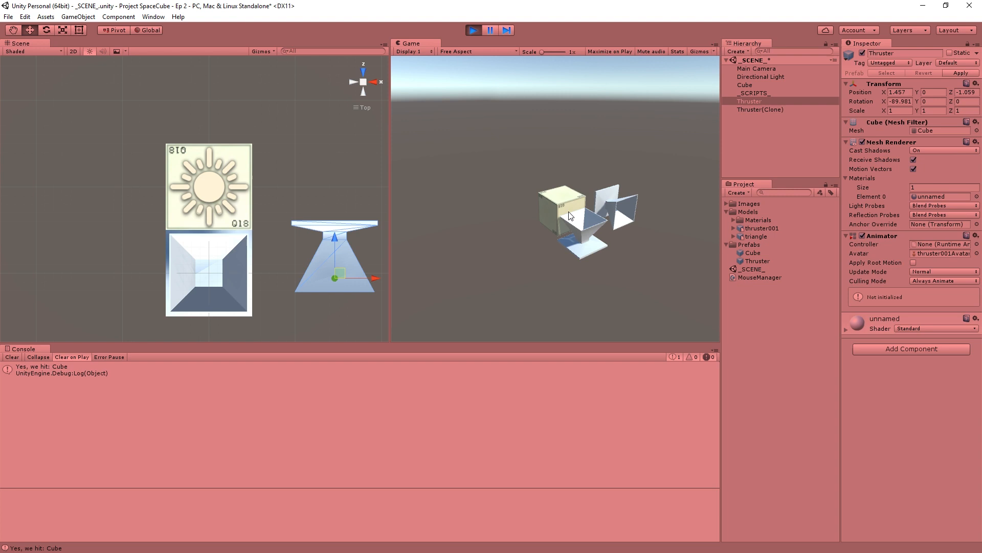
left_click(773, 109)
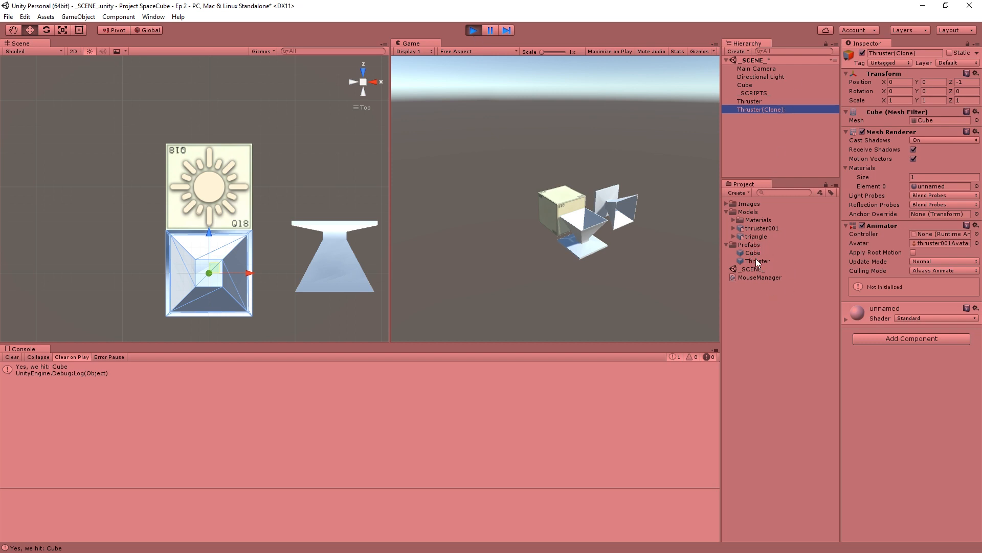
left_click(475, 31)
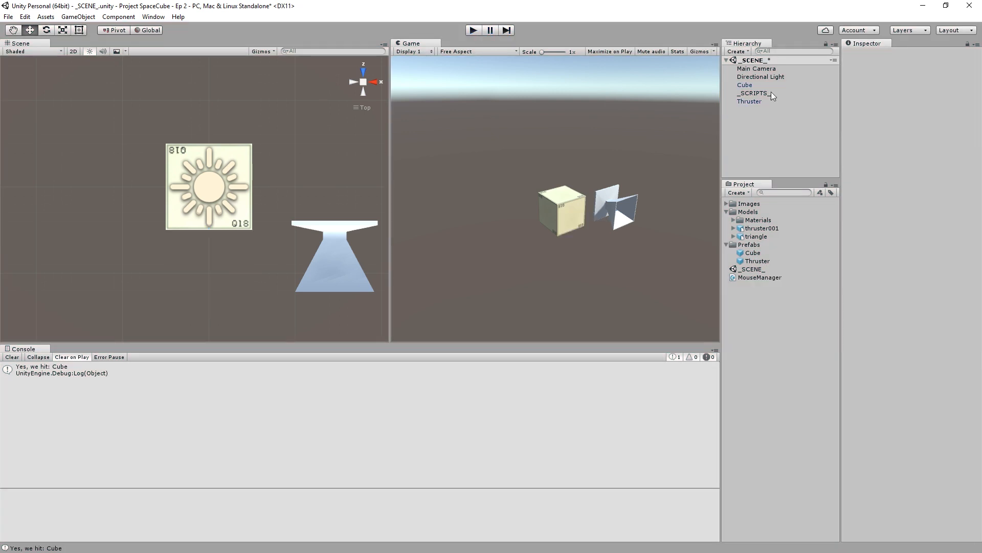
left_click(753, 101)
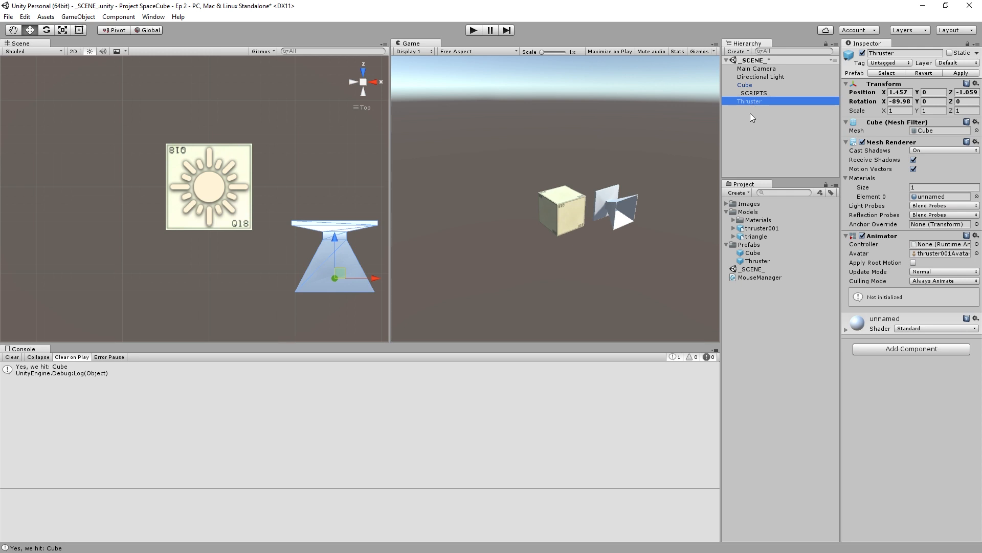
- Create an empty game object in the scene and set its position to X 0, Y 0, Z 0
left_click(742, 52)
left_click(757, 63)
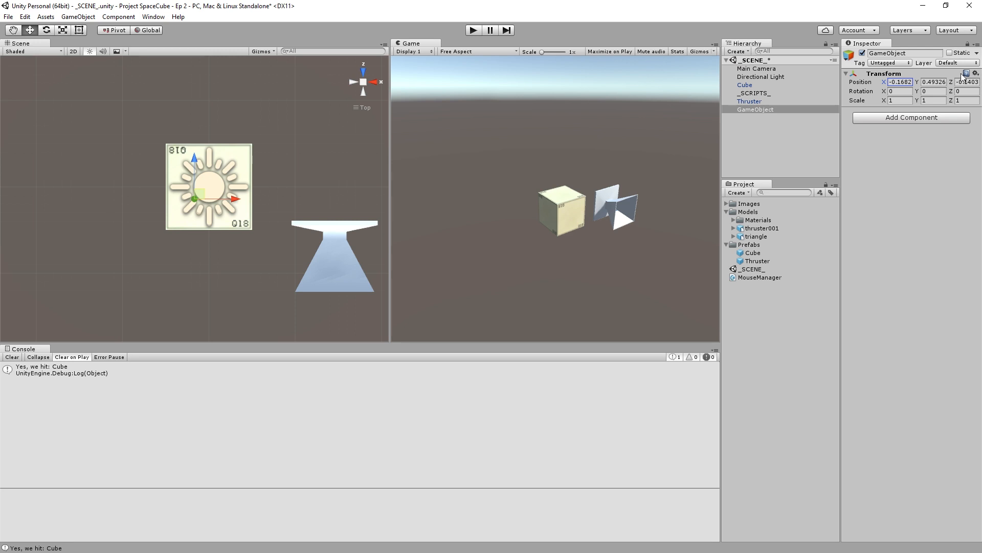
left_click(908, 83)
type("0")
key("Tab")
type("0")
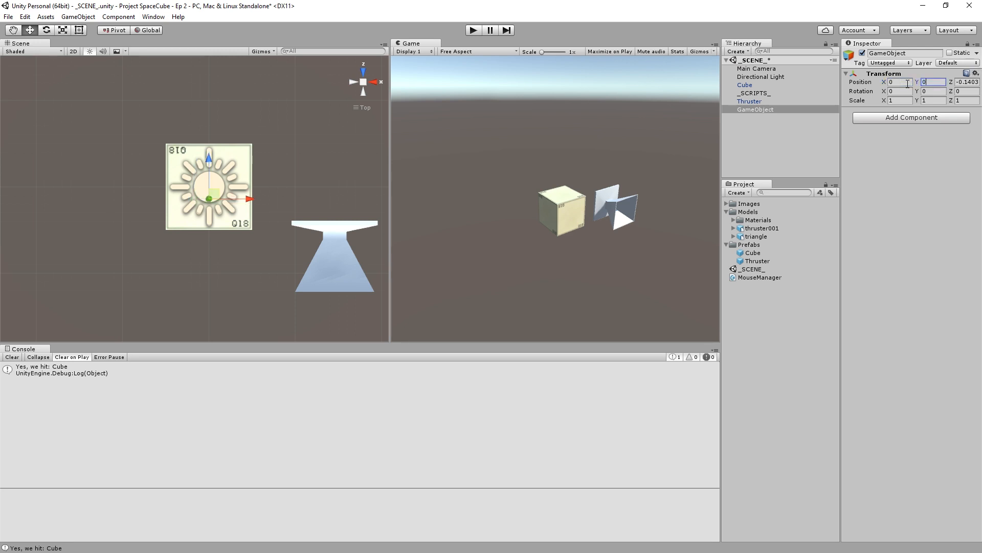
key("Tab")
type("0")
- Make the Thruster a child of the empty GameObject and rename the child Thruster Graphics
left_click(756, 119)
mouse_move(752, 102)
left_mouse_down()
mouse_move(760, 120)
mouse_move(756, 105)
left_mouse_up()
left_click(906, 53)
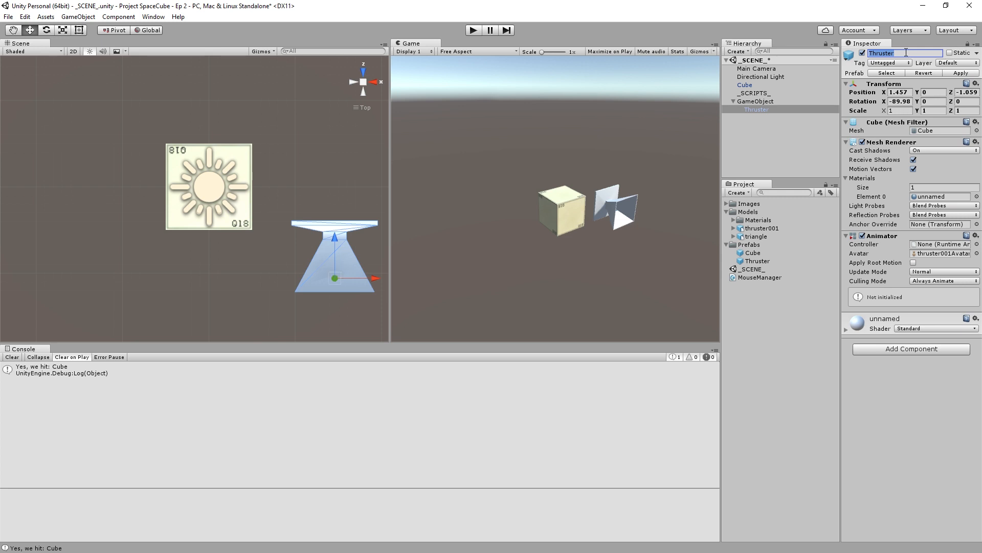
type("Graphics")
key("Return")
key("Home")
type("Thruster")
- Rename the parent GameObject as Thruster
left_click(780, 101)
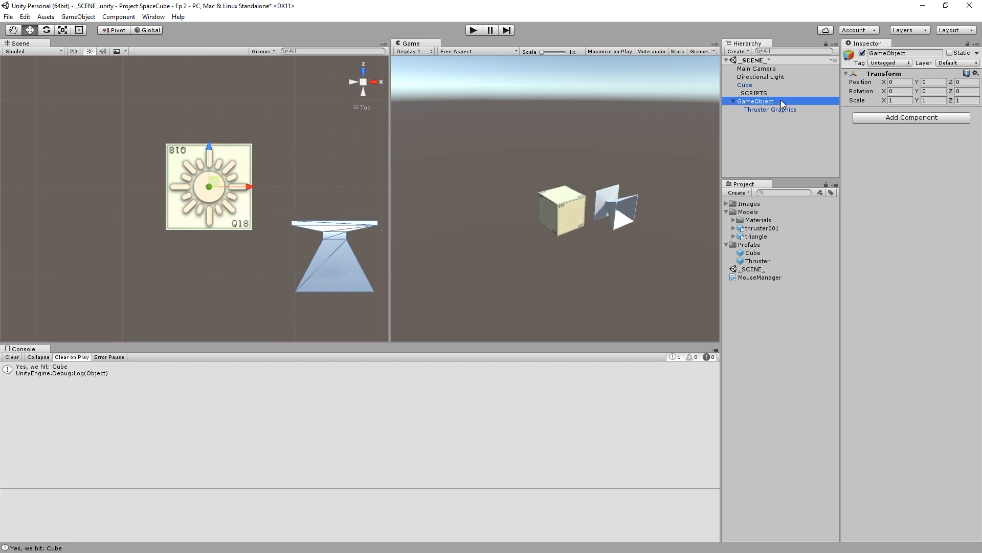
left_click(893, 54)
type("Thruster")
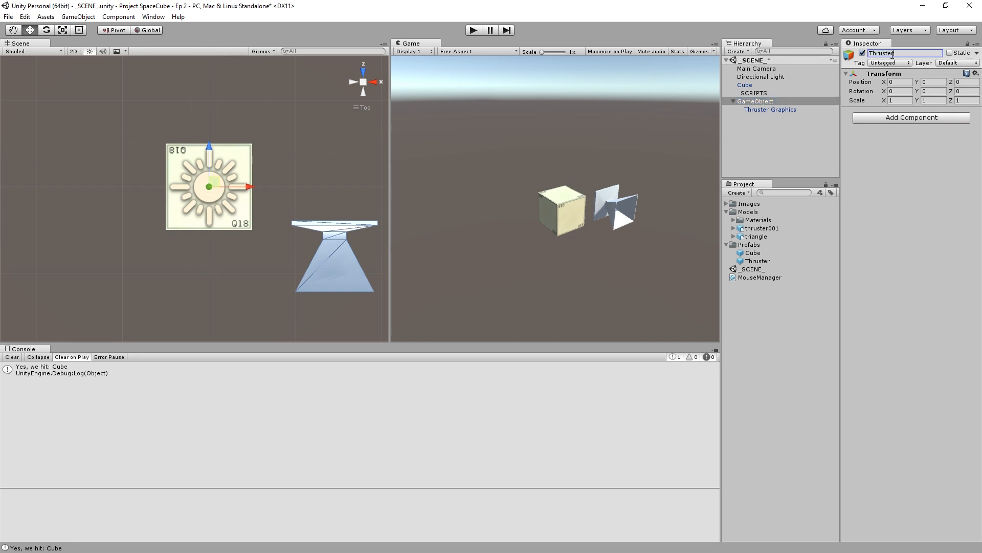
- Set Thruster Graphics' local position to X 0, Z 0, and move the parent Thruster beside the cube to about X 1.136, Z -0.309
left_click(783, 109)
left_click(905, 92)
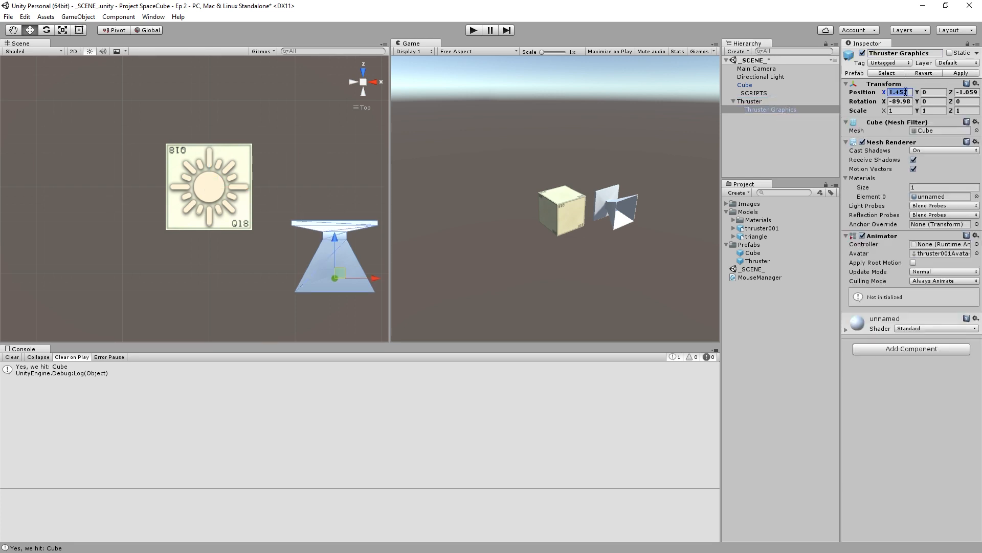
type("0")
key("Tab")
key("Tab")
type("0")
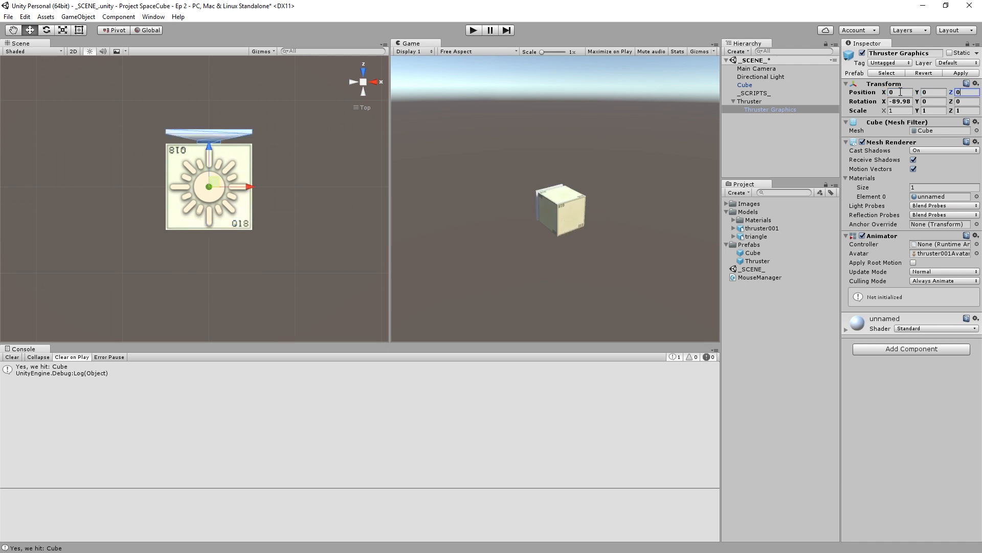
left_click(757, 103)
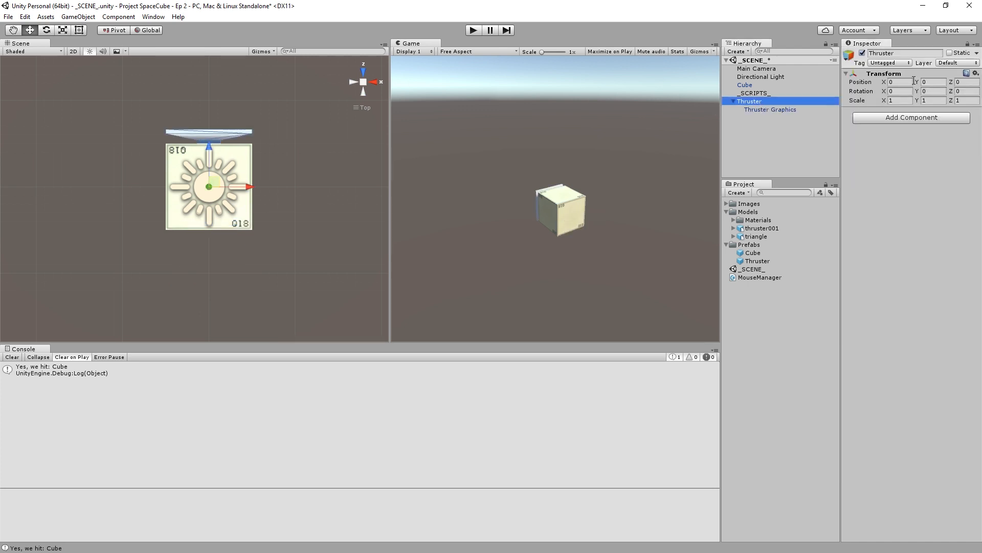
left_click_drag(220, 177, 314, 204)
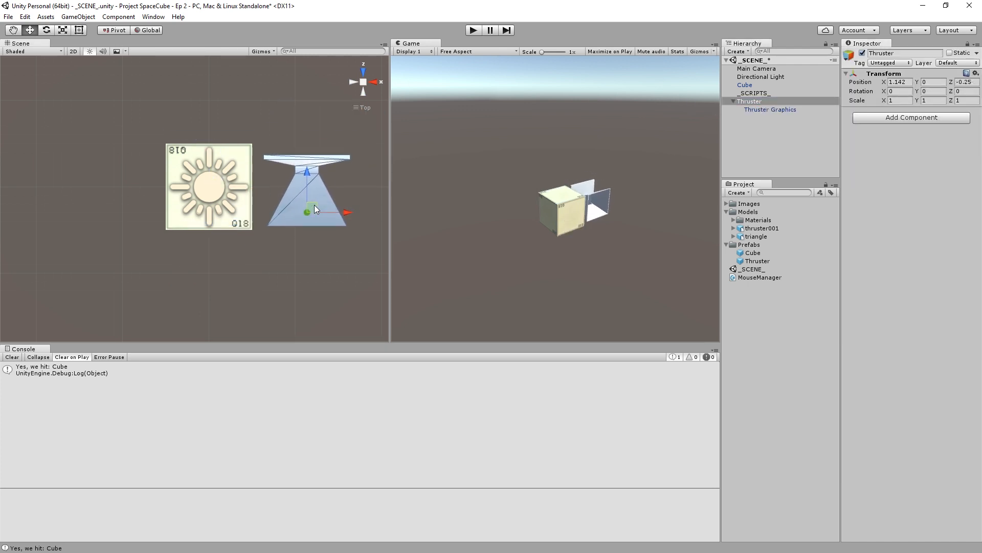
- Delete the old Thruster prefab and create a new one in the Prefabs folder from the scene's parent Thruster
left_click(755, 261)
key("Delete")
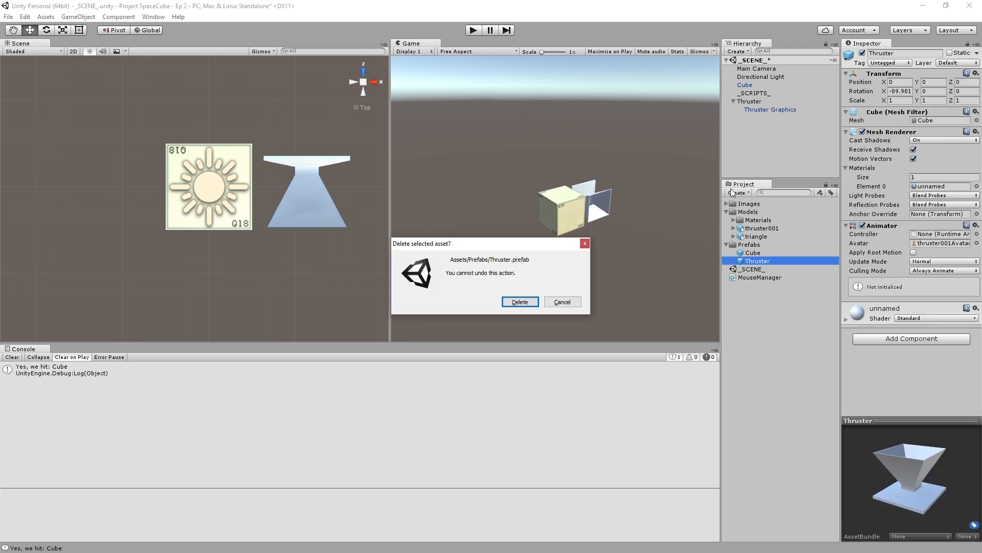
key("Return")
left_click(752, 102)
left_click_drag(751, 104, 758, 256)
- Delete the Thruster instance from the scene, and assign the new Thruster prefab as The Prefab To Spawn on _SCRIPTS_
left_click(750, 101)
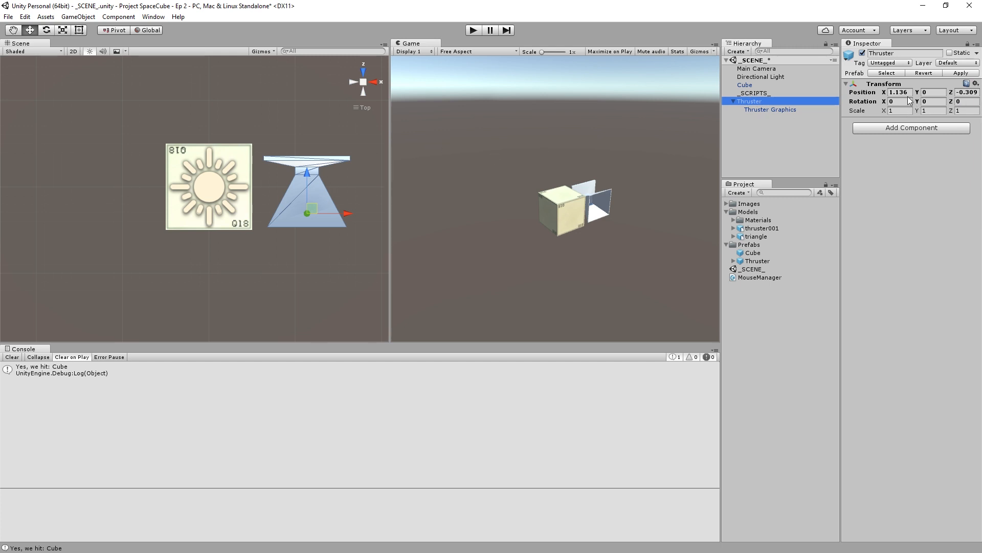
left_click(782, 109)
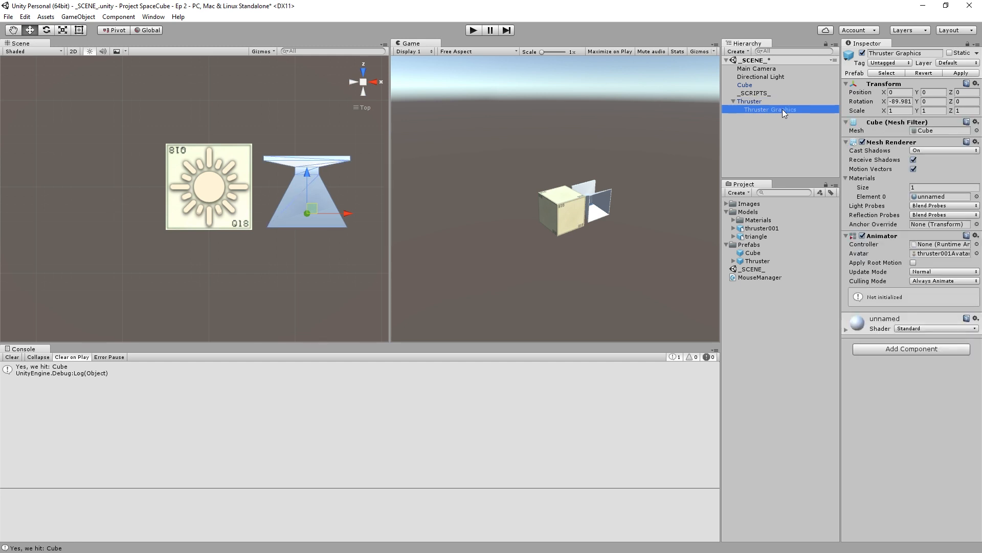
left_click(764, 119)
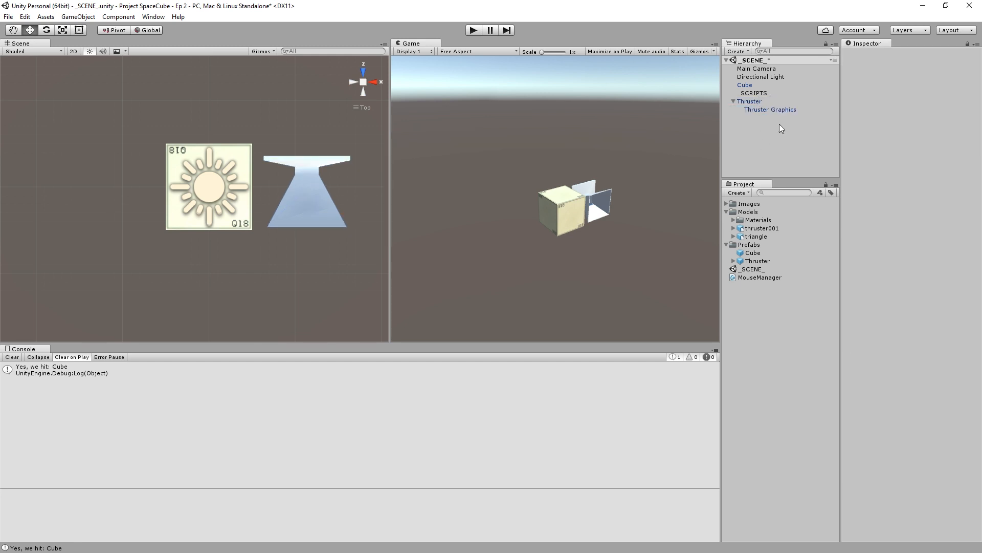
left_click(772, 101)
key("Delete")
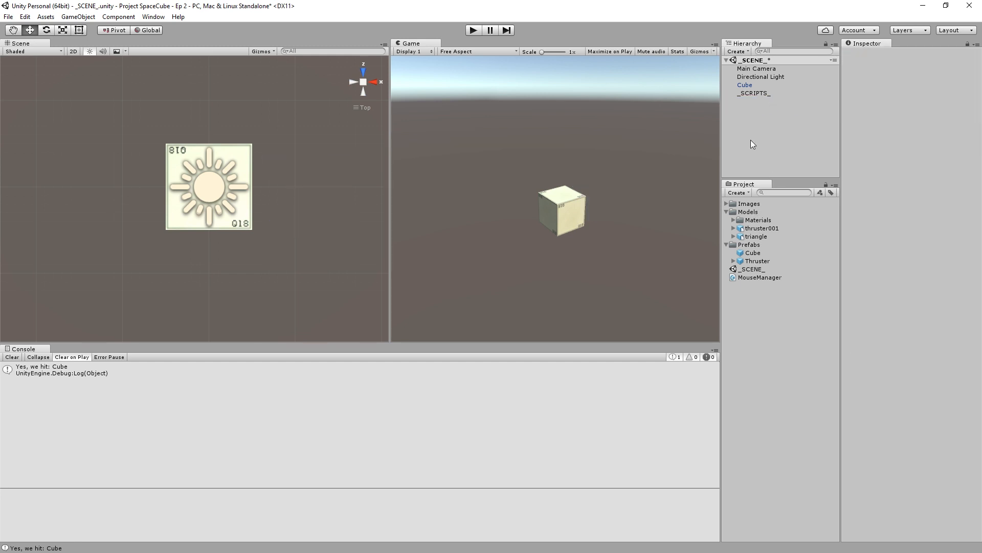
left_click(753, 93)
left_click_drag(741, 261, 929, 131)
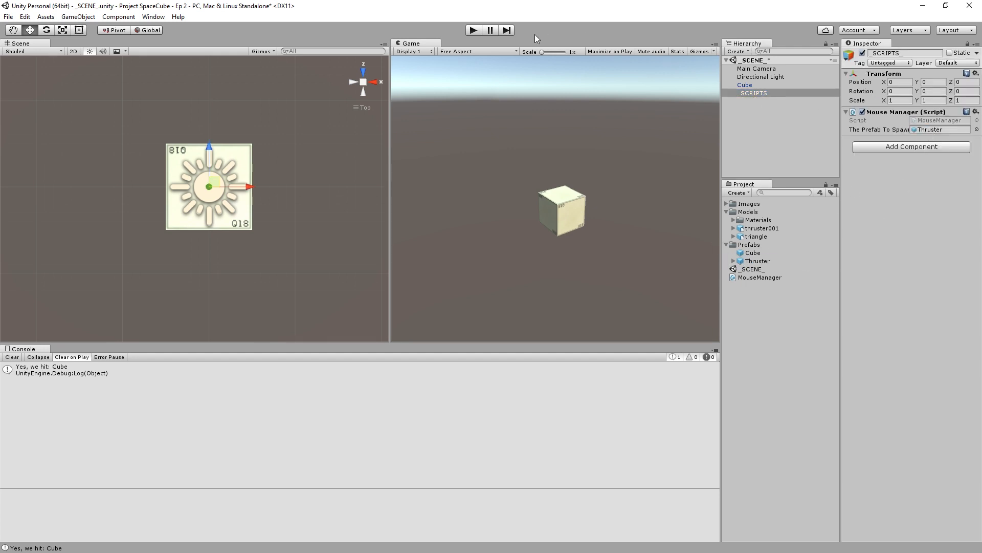
- Run the scene, spawn thrusters on the cube's three visible faces to check their orientation, and stop the run
left_click(472, 31)
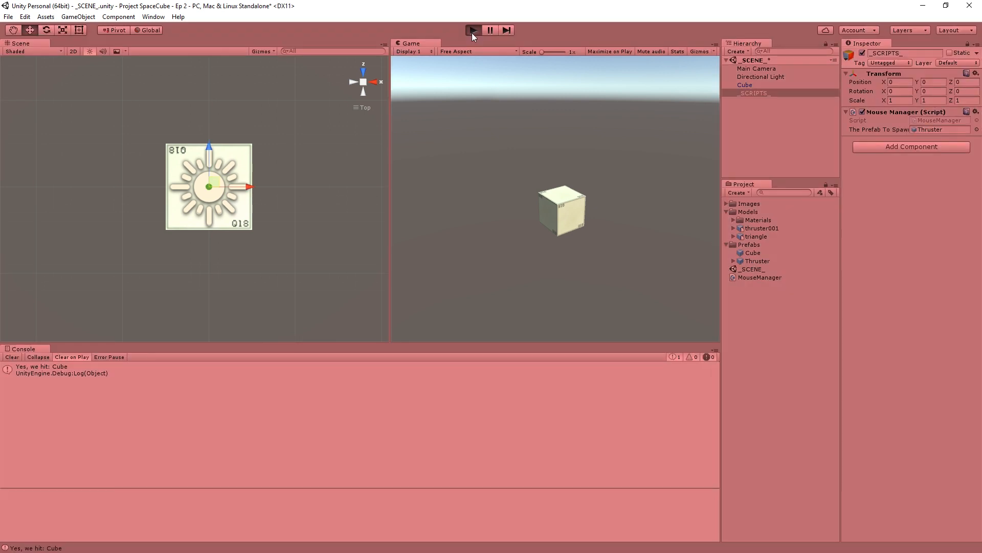
left_click(570, 215)
left_click(561, 193)
left_click(542, 217)
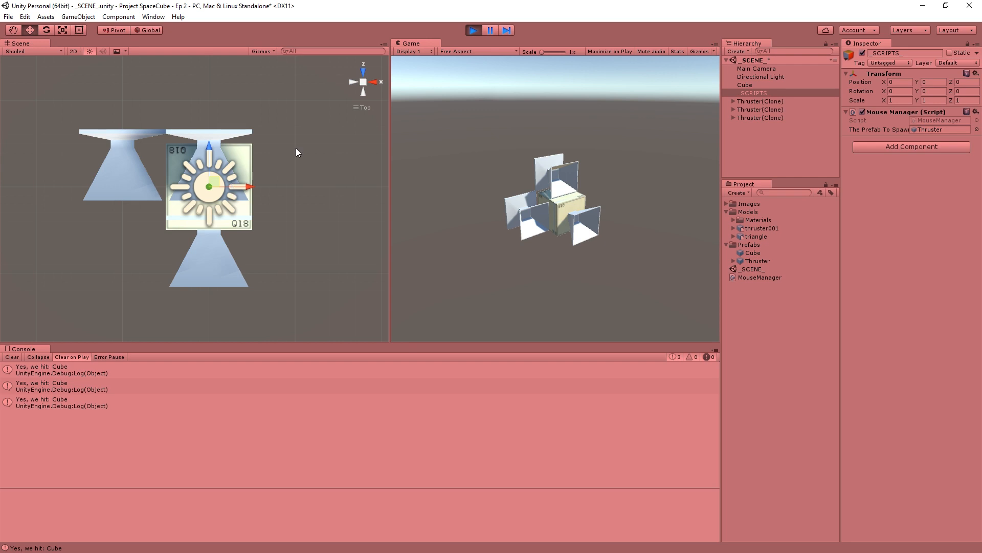
left_click(473, 31)
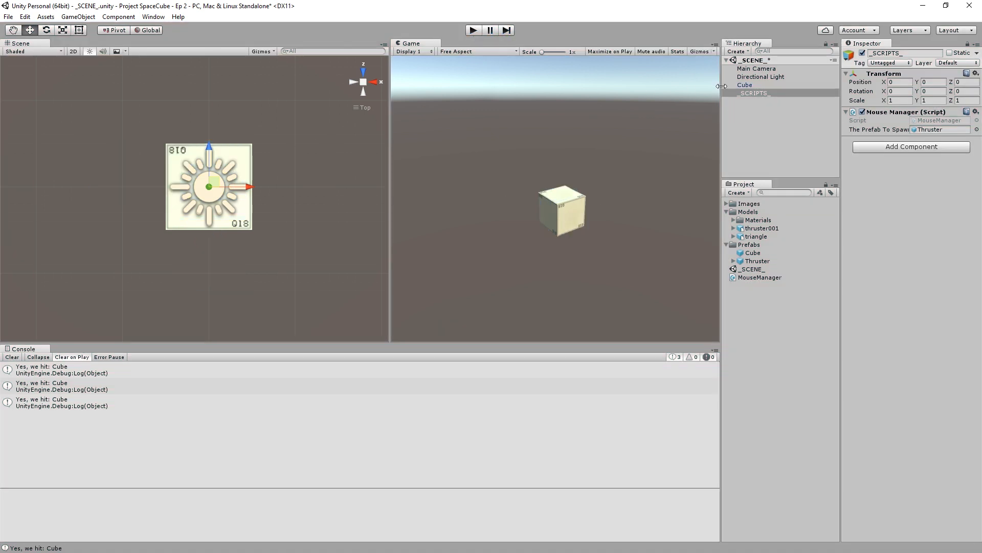
- Run the scene again, spawn one thruster on the front face, examine up close where it meets the cube, and stop the run
left_click(473, 31)
left_click(576, 210)
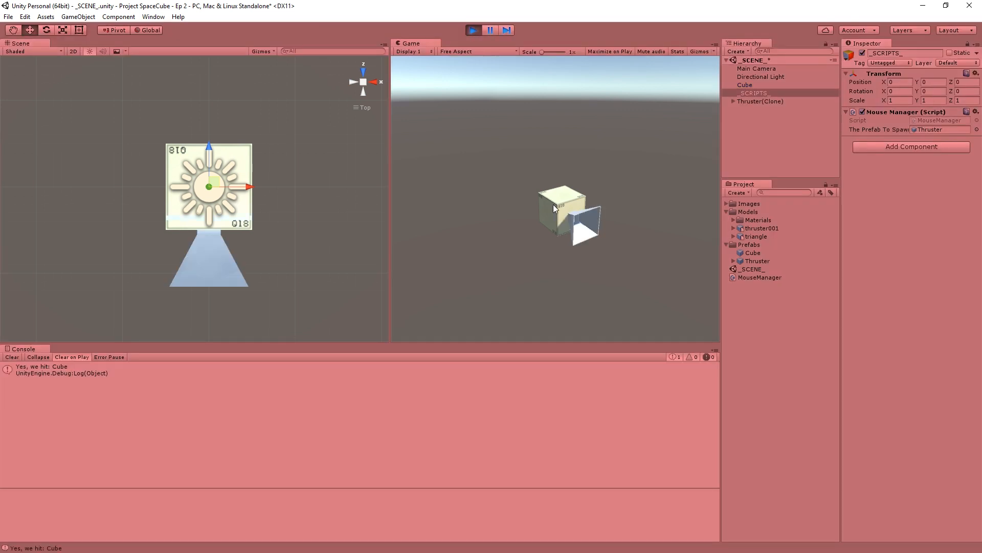
scroll(274, 269, "up", 8)
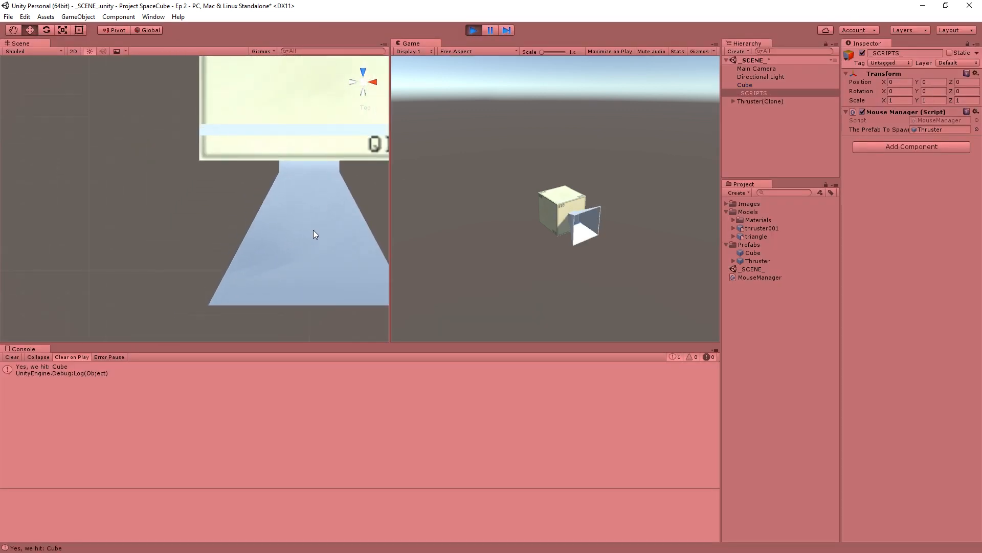
left_click(314, 230)
scroll(313, 230, "down", 3)
left_click(473, 30)
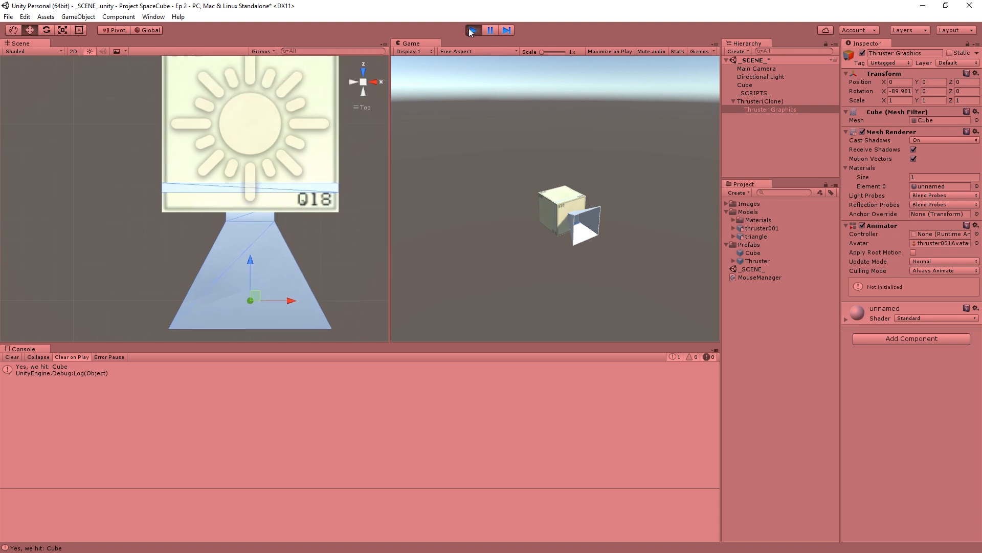
- Place an instance of the new Thruster prefab in the scene and set its position to X 0, Z -1
left_click_drag(751, 261, 776, 119)
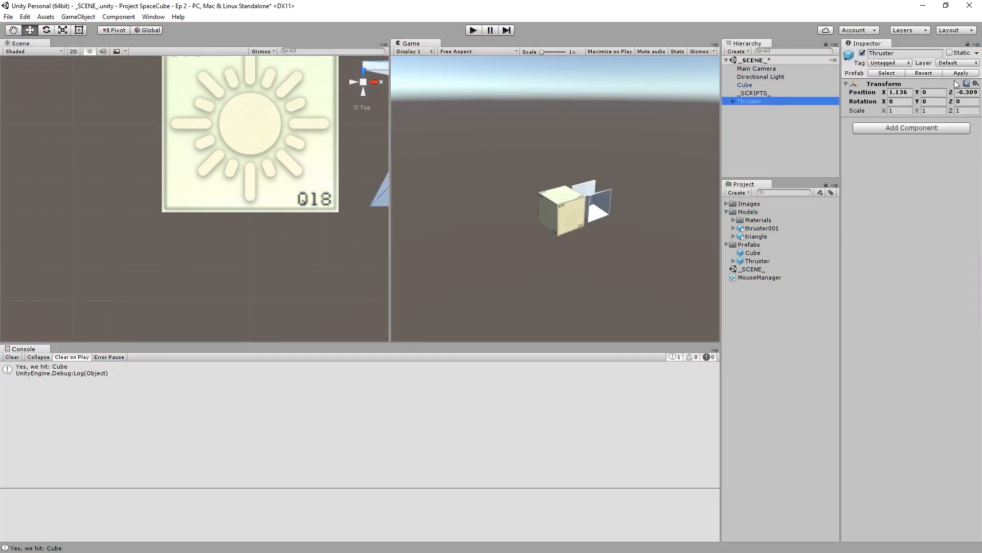
left_click(902, 91)
type("0")
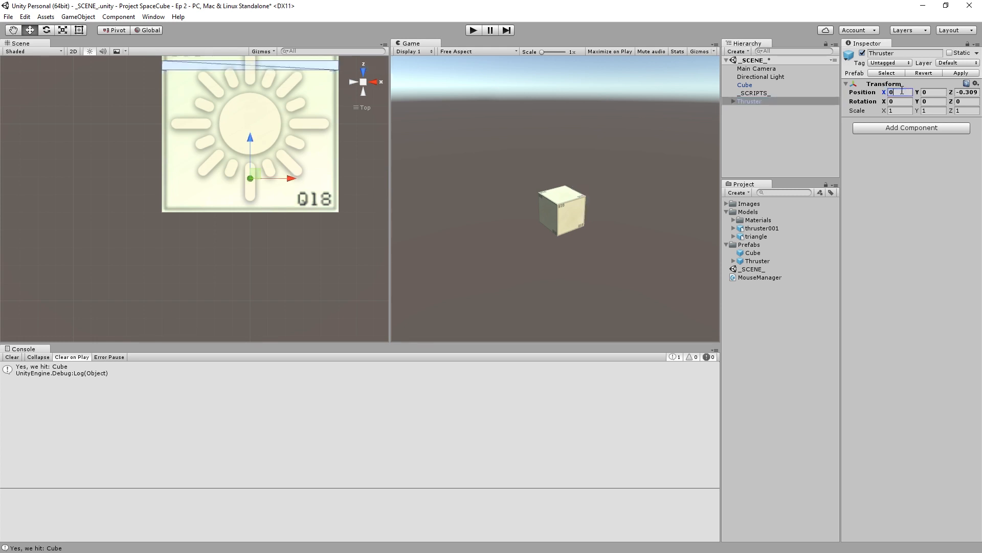
key("Tab")
key("Tab")
type("0")
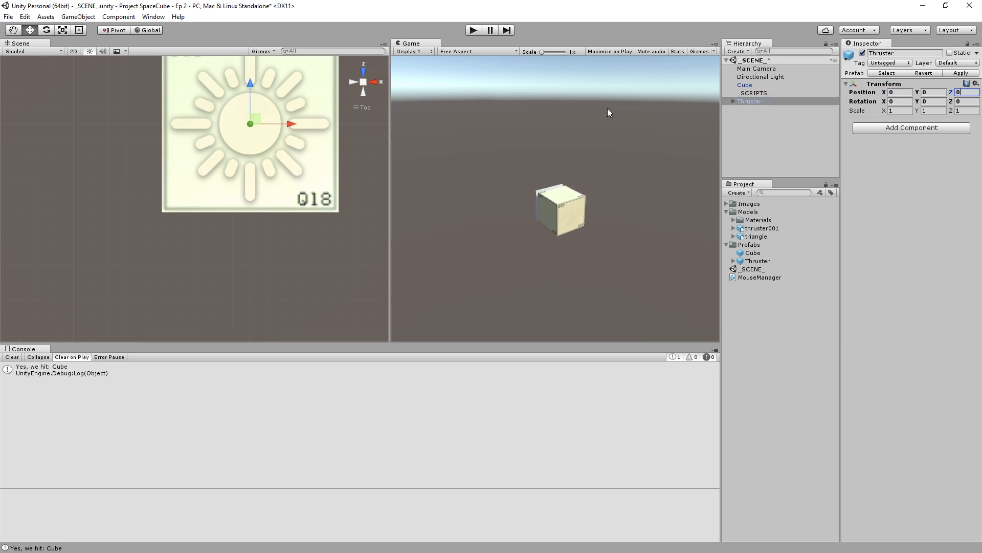
key("BackSpace")
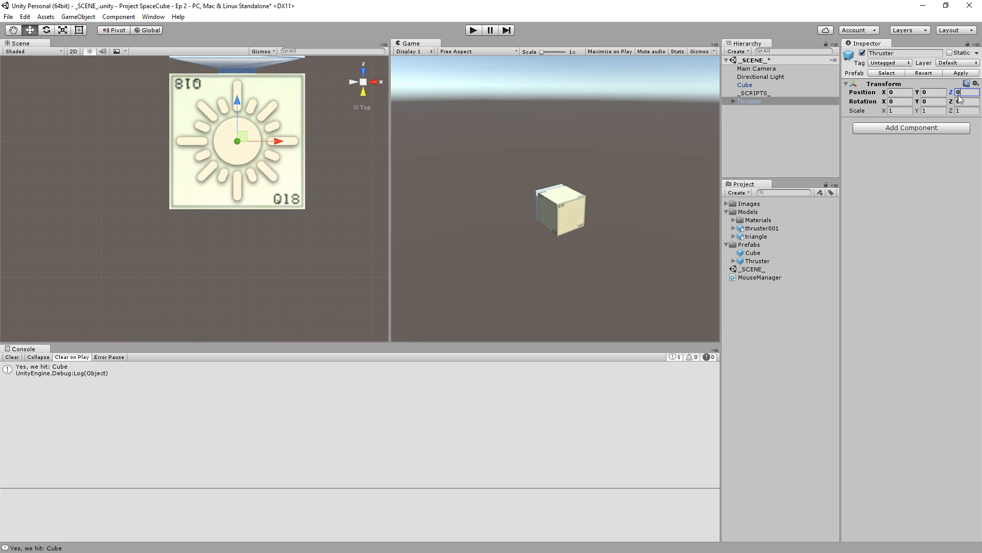
type("1")
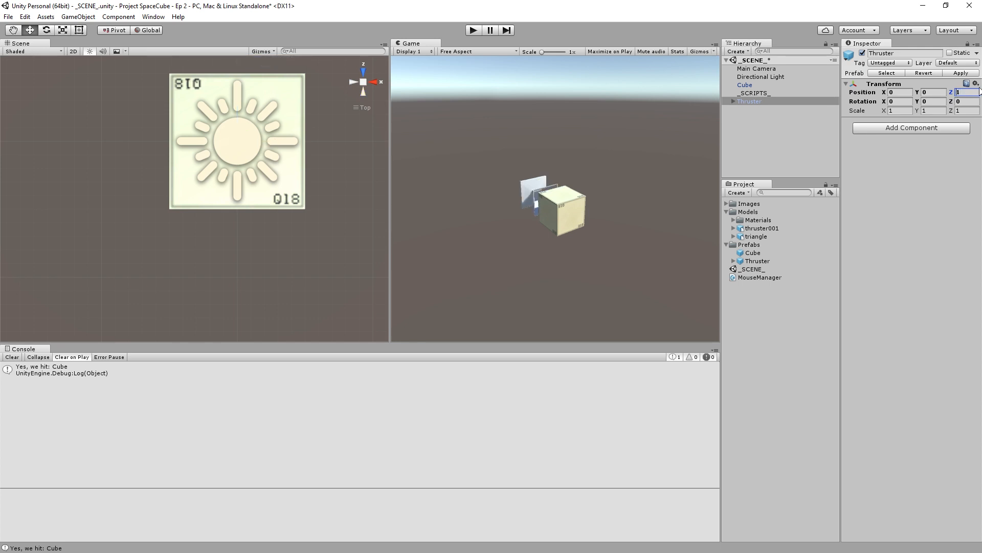
type("-1")
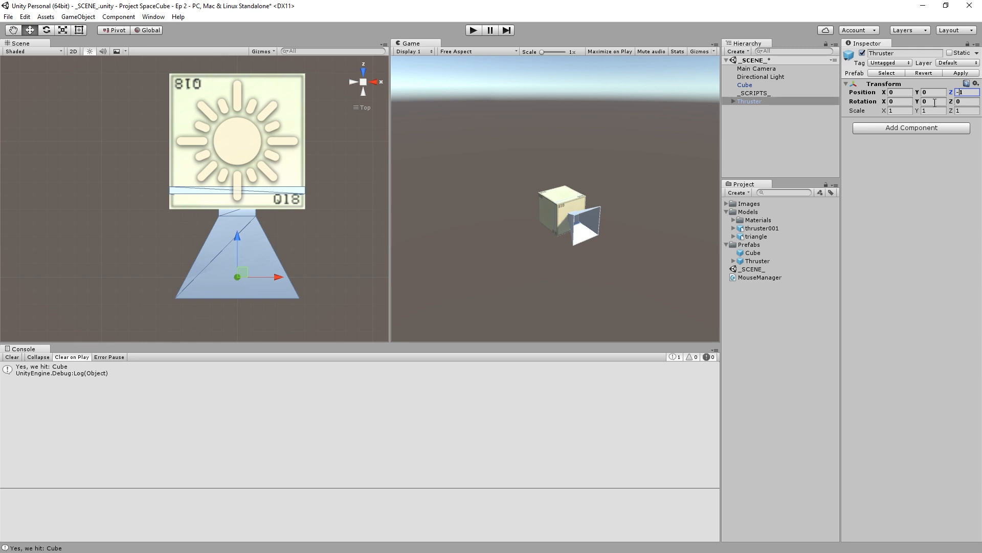
- Slide the Thruster away from the cube along Z, and set its Z position back to -1
left_click(789, 118)
left_click(763, 103)
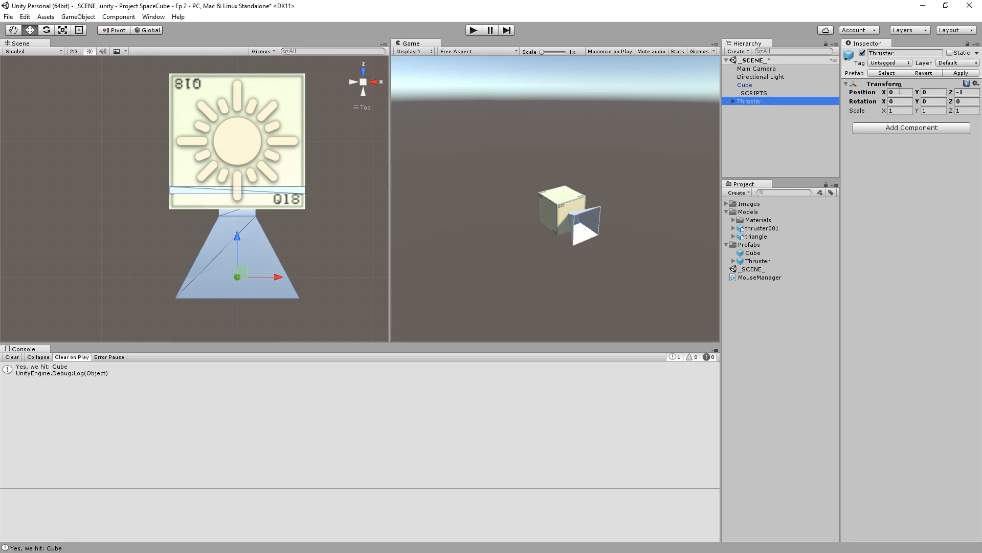
left_click(966, 92)
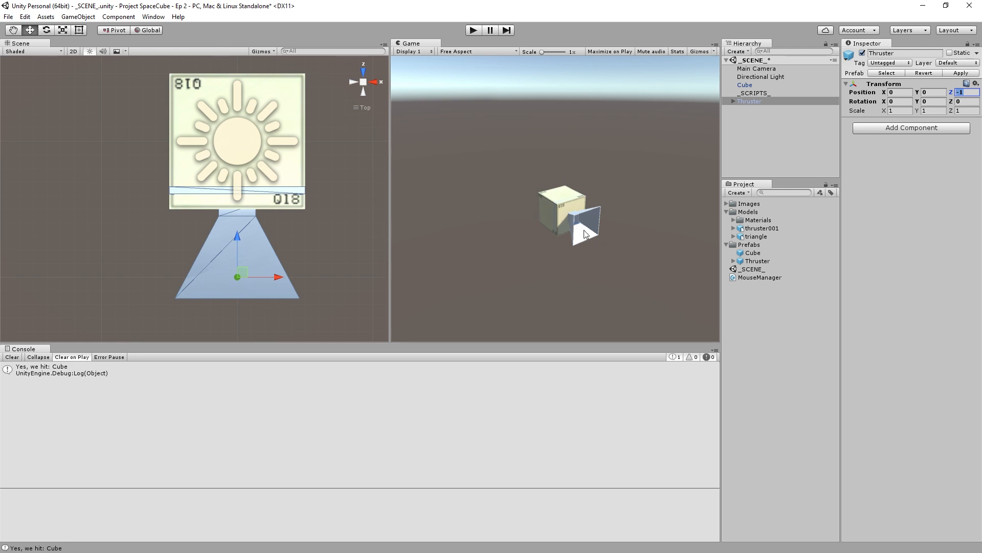
left_click_drag(950, 92, 366, 105)
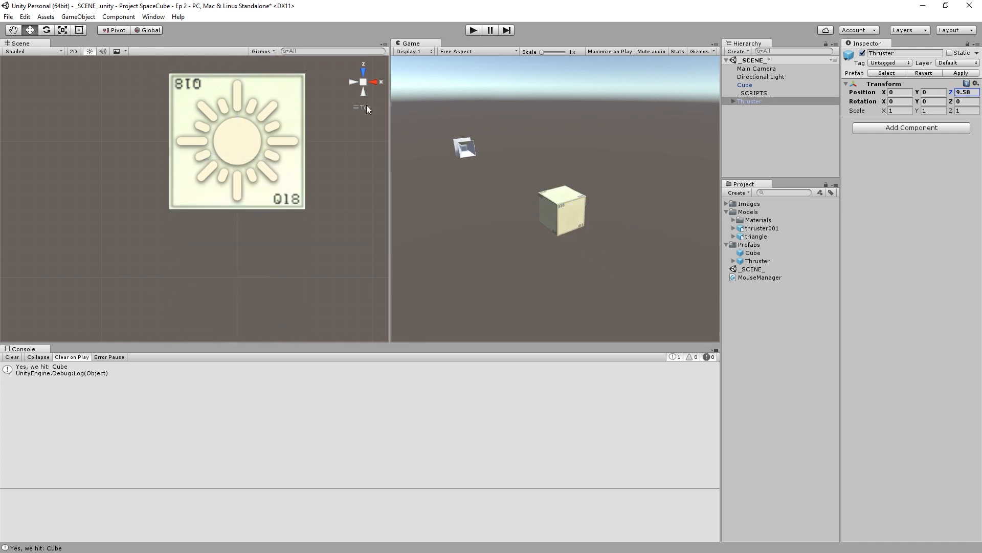
left_click(966, 92)
type("-1")
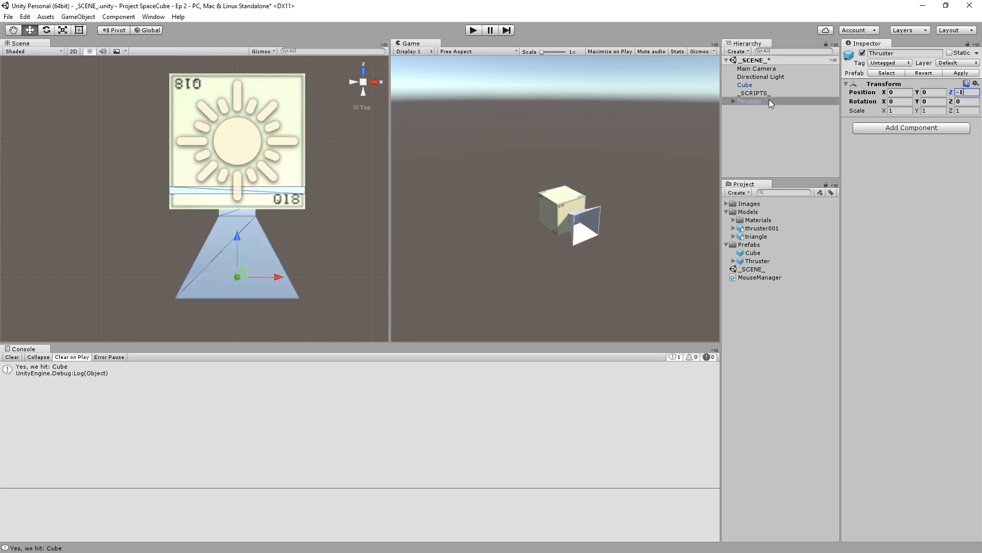
- Move the Thruster Graphics child along Z to about -0.164 so its base sits flush against the cube's front face
scroll(251, 199, "up", 3)
middle_click_drag(290, 214, 173, 136)
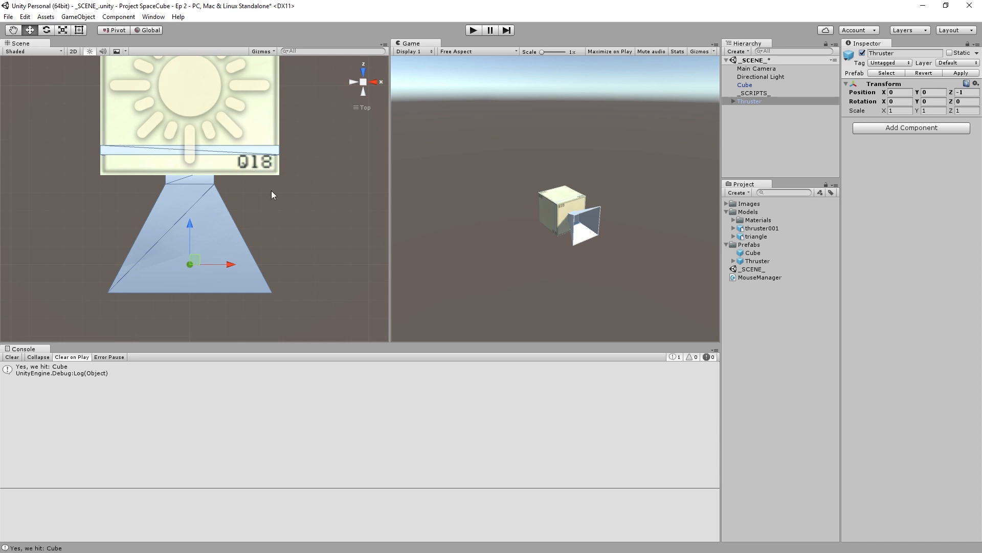
left_click(300, 204)
middle_click_drag(172, 209, 306, 159)
left_click(246, 132)
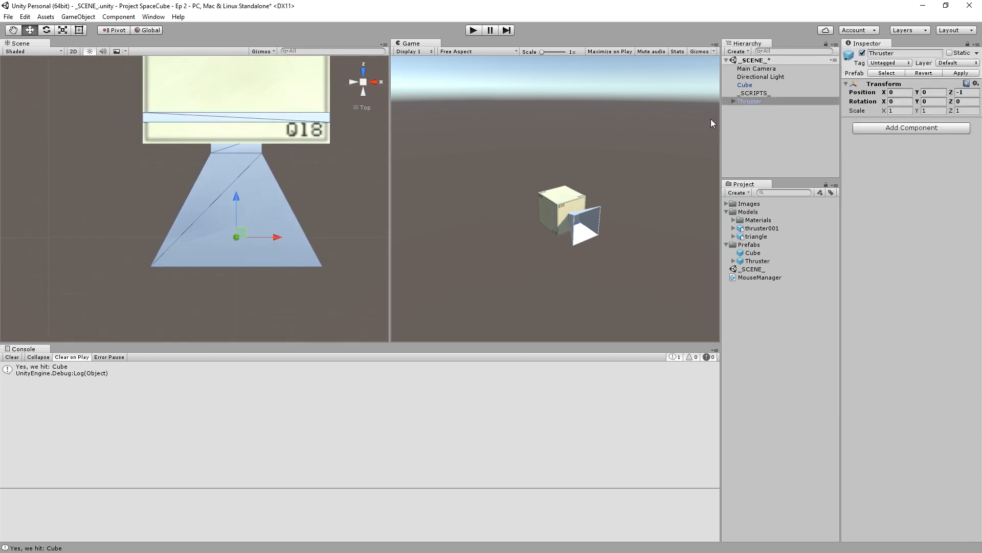
left_click(733, 101)
left_click(787, 110)
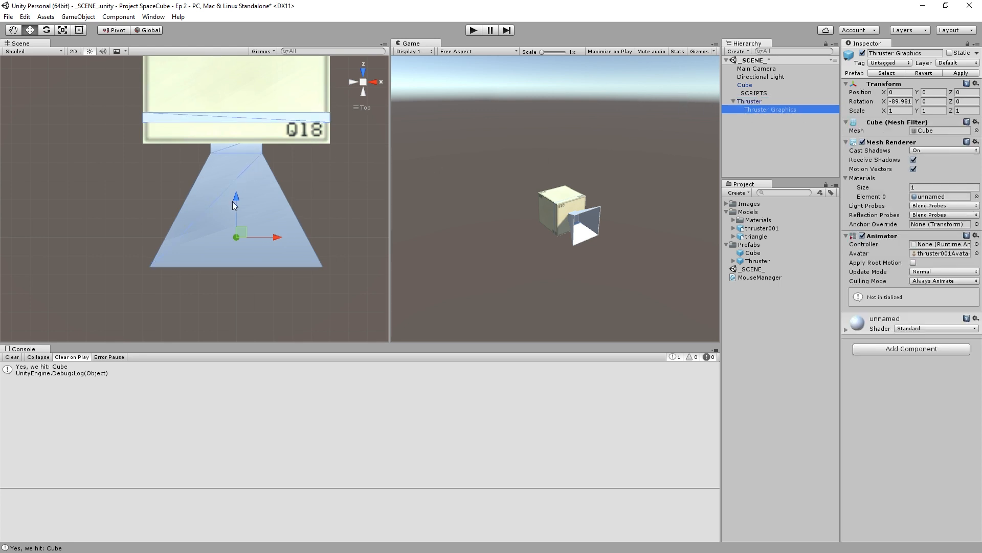
left_click_drag(237, 197, 237, 228)
left_click(333, 191)
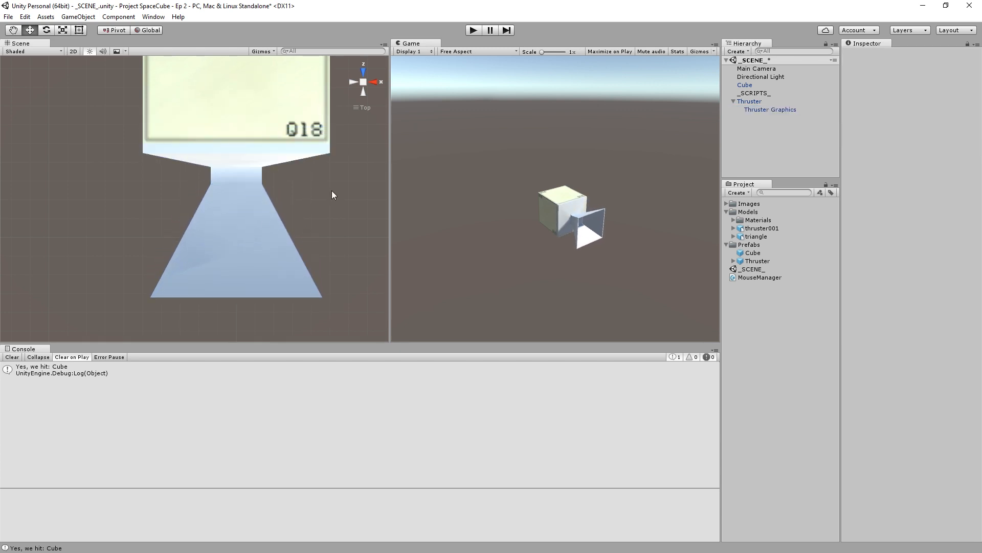
- Apply the Thruster's graphics offset to the prefab, and delete the Thruster instance from the scene
left_click(781, 102)
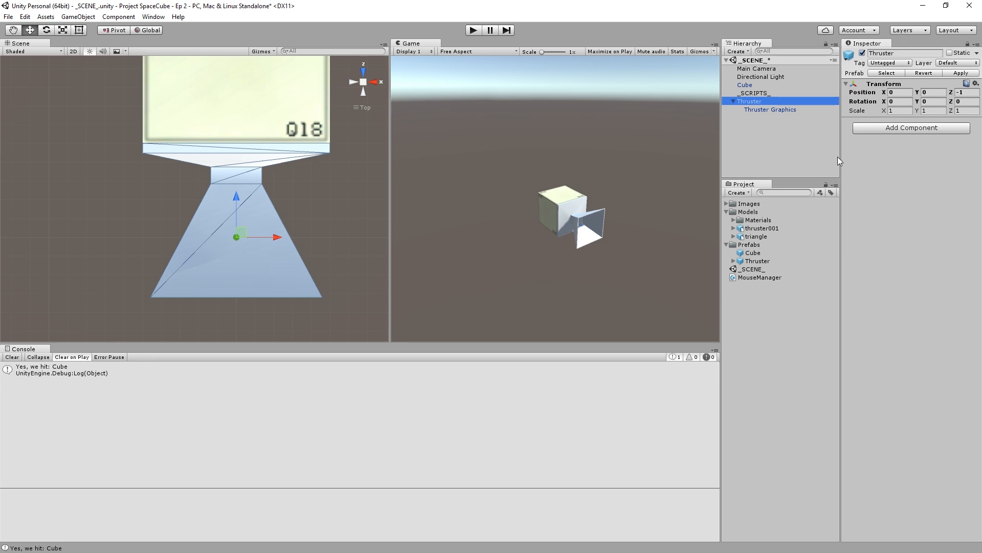
left_click(228, 177)
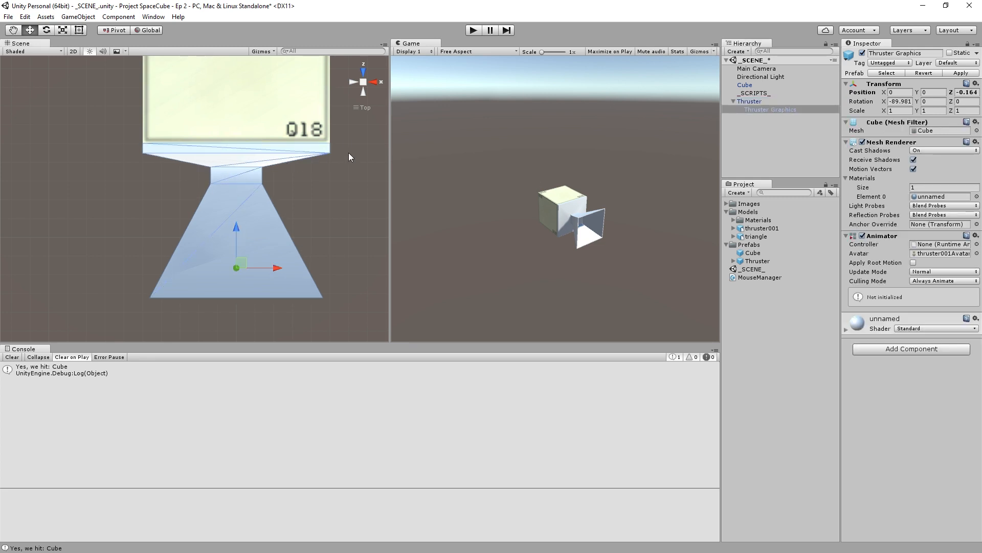
left_click(313, 180)
left_click(239, 179)
left_click(785, 106)
left_click(785, 95)
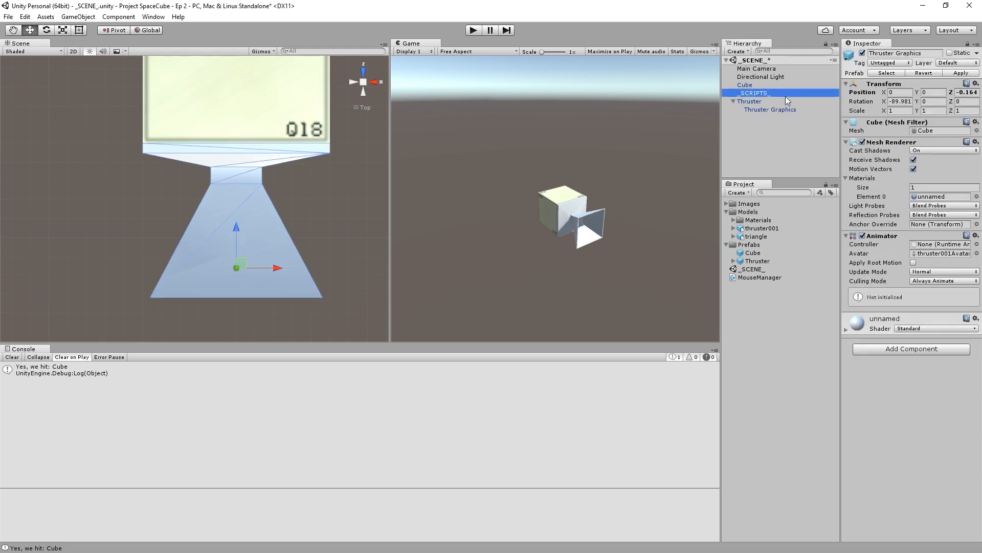
left_click(775, 102)
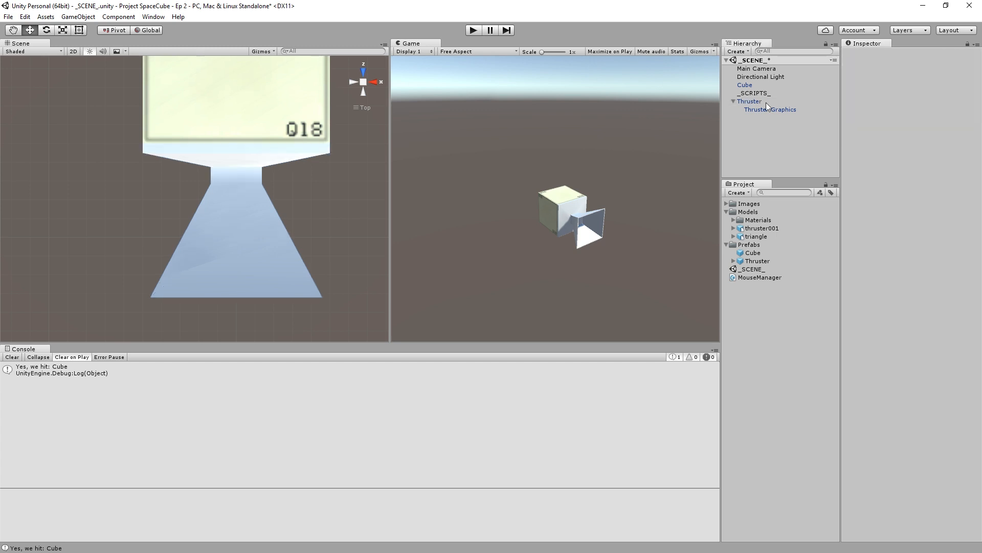
left_click(766, 102)
key("Delete")
- Run the scene, spawn thrusters on the cube's front, top and side faces to check how they meet it, and stop the run
left_click(474, 29)
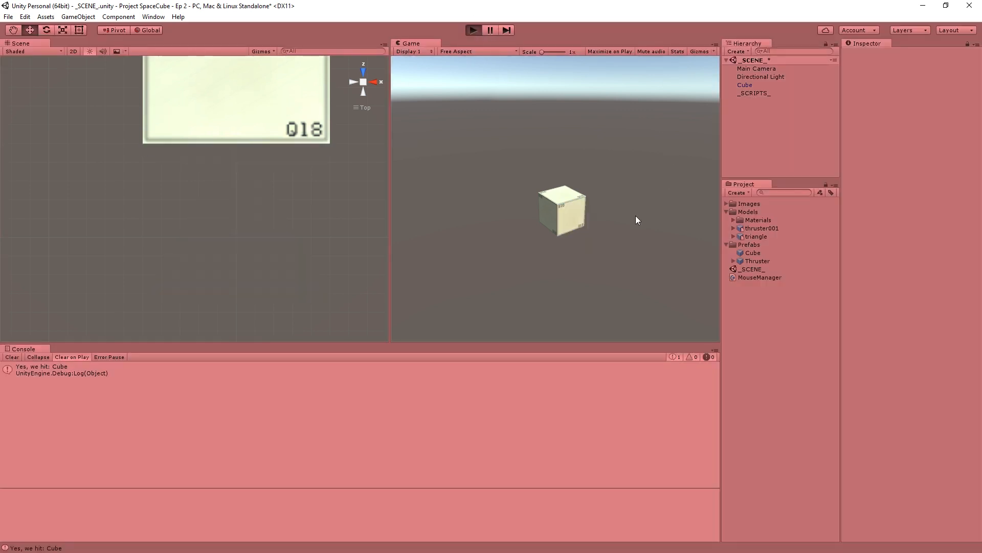
left_click(574, 217)
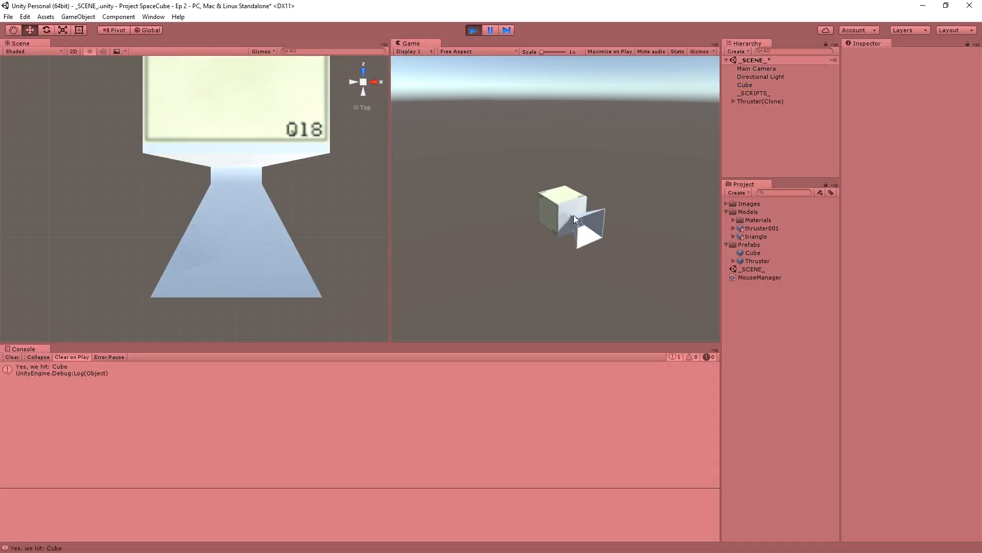
left_click(561, 195)
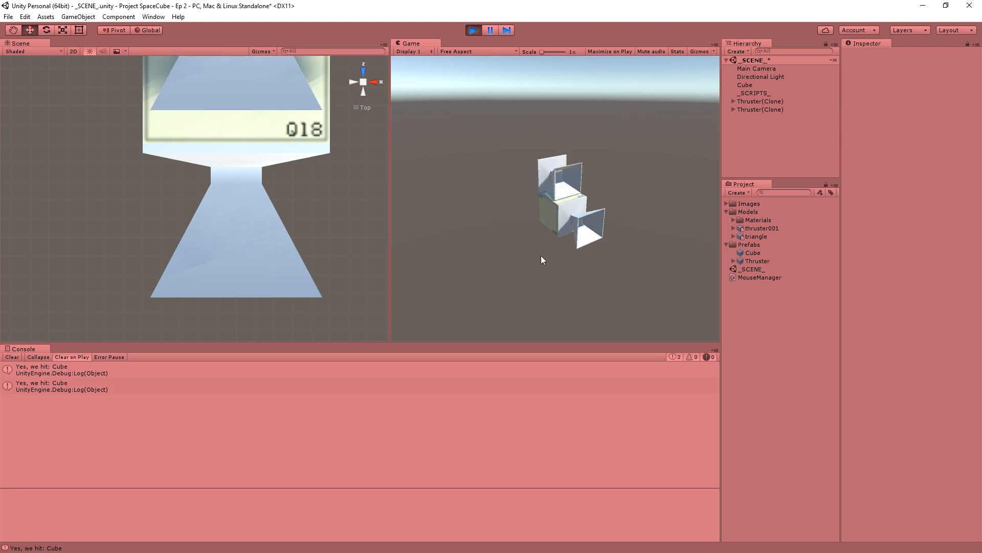
middle_click_drag(306, 159, 305, 276)
scroll(305, 271, "down", 2)
scroll(353, 222, "up", 3)
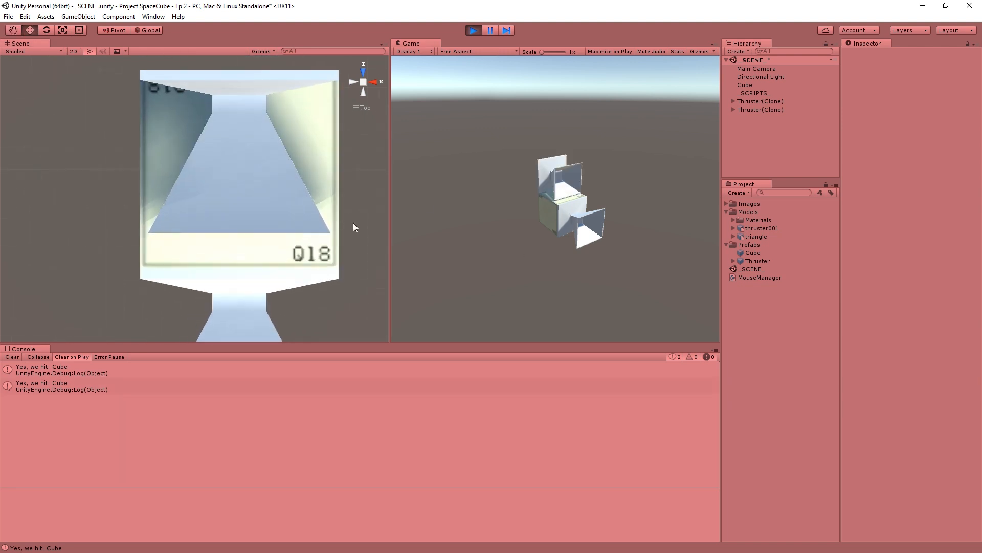
middle_click_drag(352, 223, 300, 252)
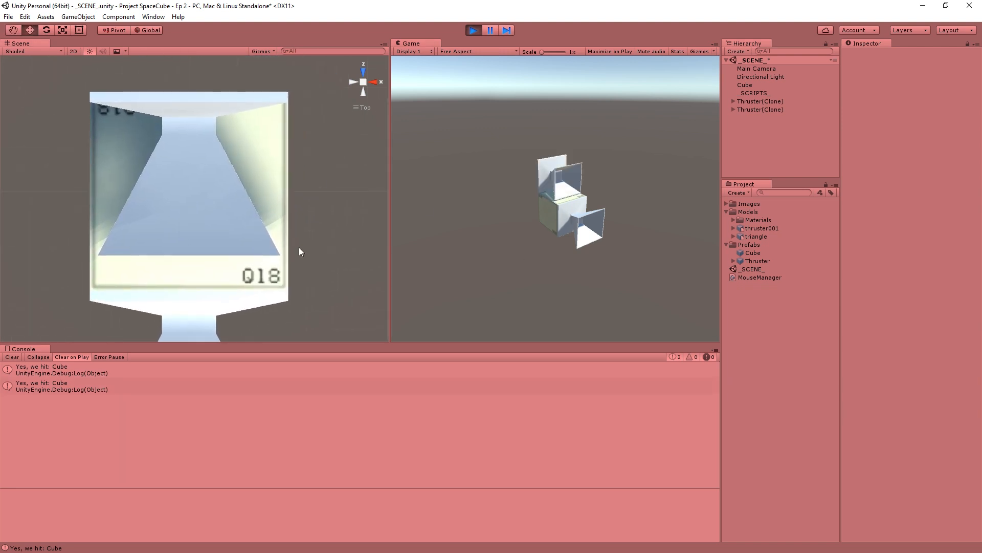
scroll(299, 247, "down", 3)
left_click(555, 212)
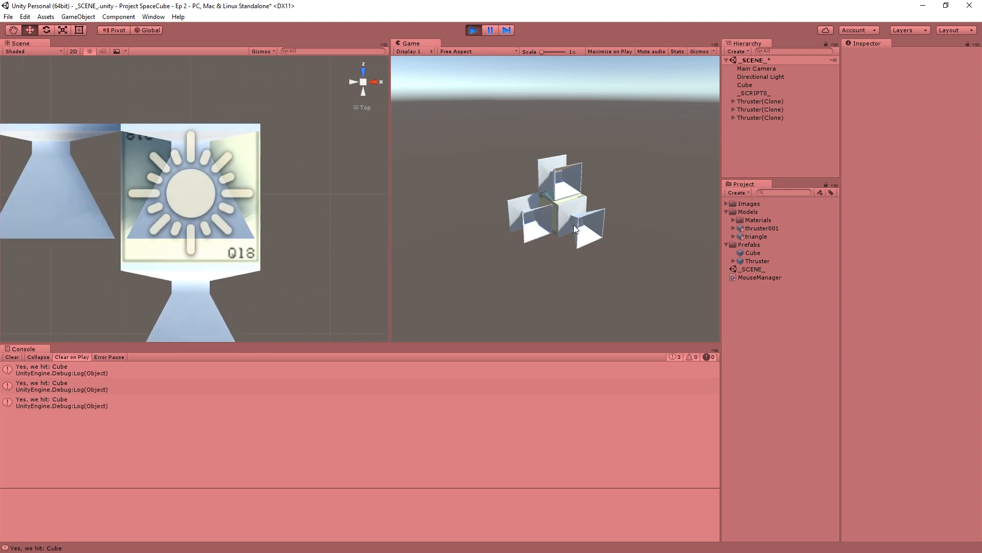
middle_click_drag(223, 258, 268, 201)
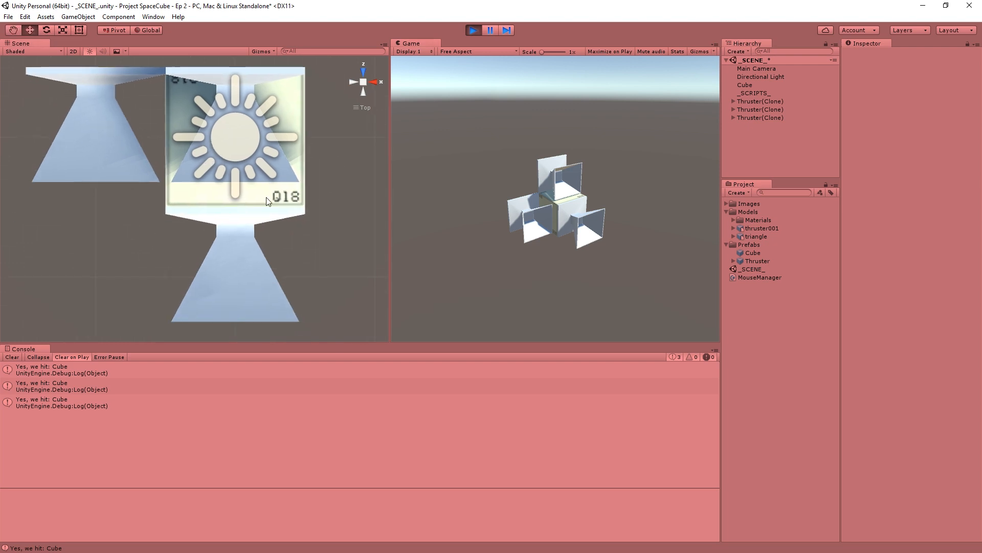
scroll(269, 201, "down", 6)
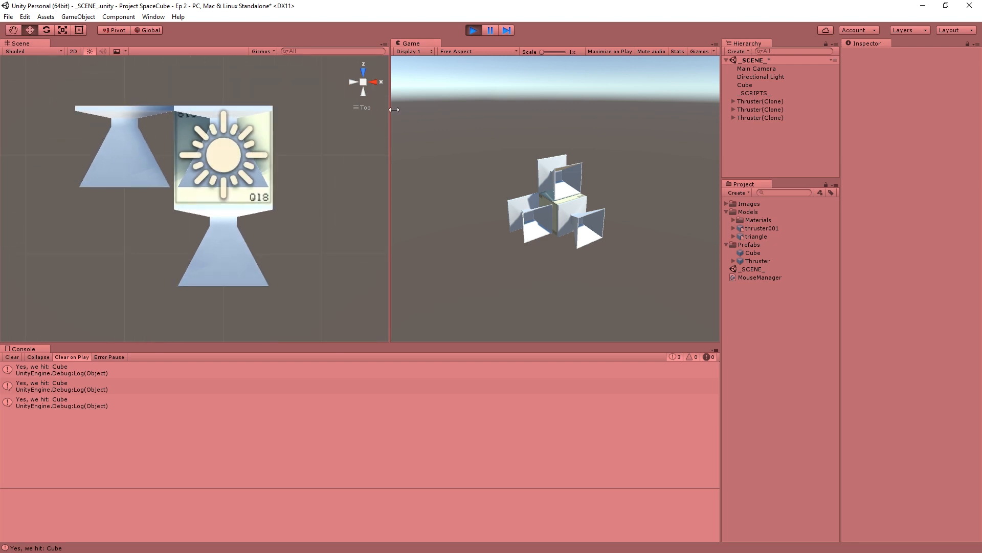
left_click(478, 32)
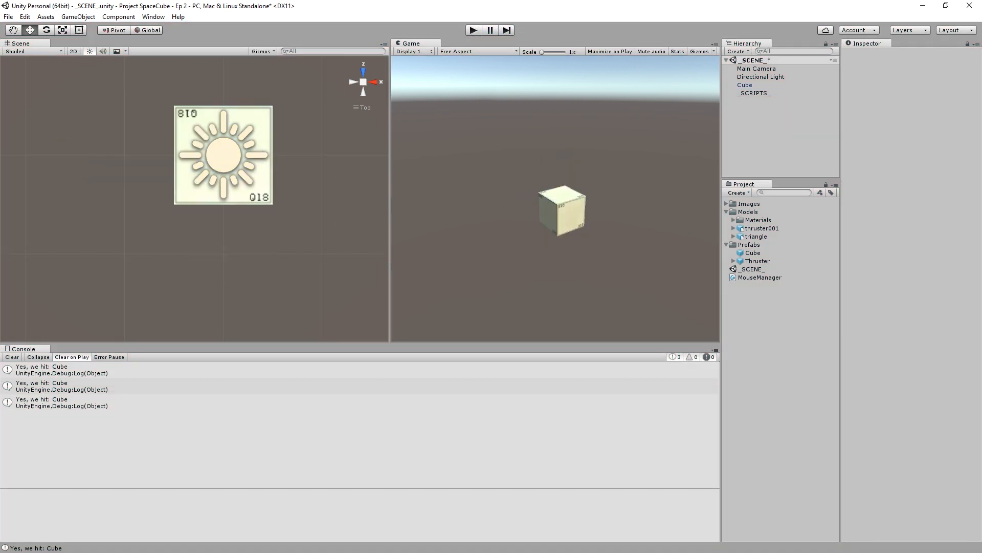
- Switch to MouseManager.cs in MonoDevelop and examine hitInfo.normal in the spawnSpot line and the Quaternion.identity argument of Instantiate
key("alt+Tab")
left_click(431, 204)
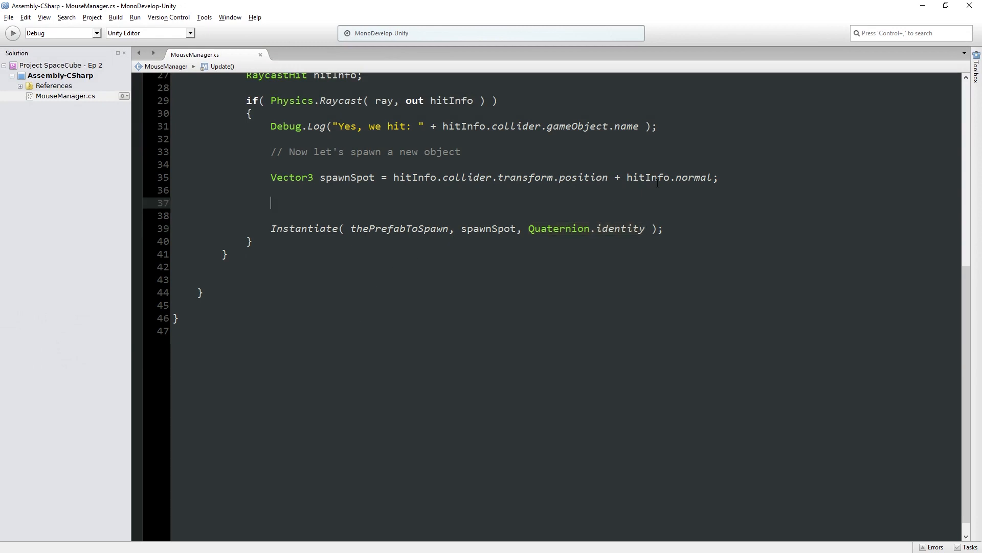
left_click_drag(627, 178, 712, 178)
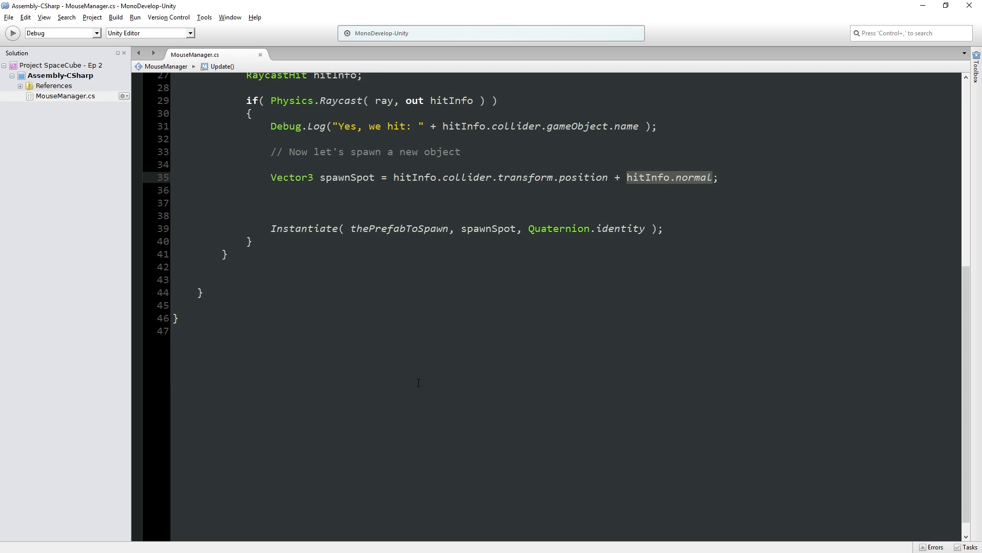
key("Down")
key("Down")
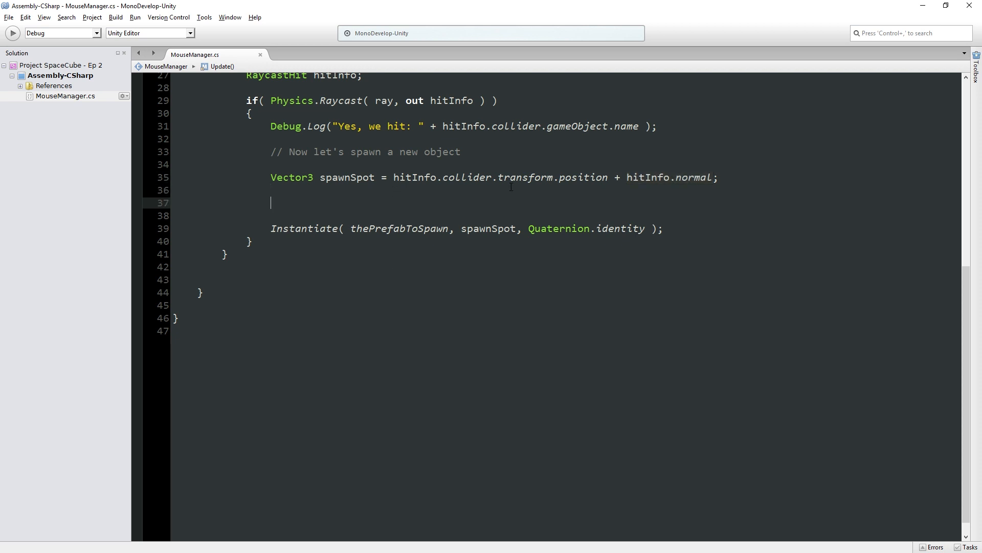
left_click_drag(530, 230, 645, 232)
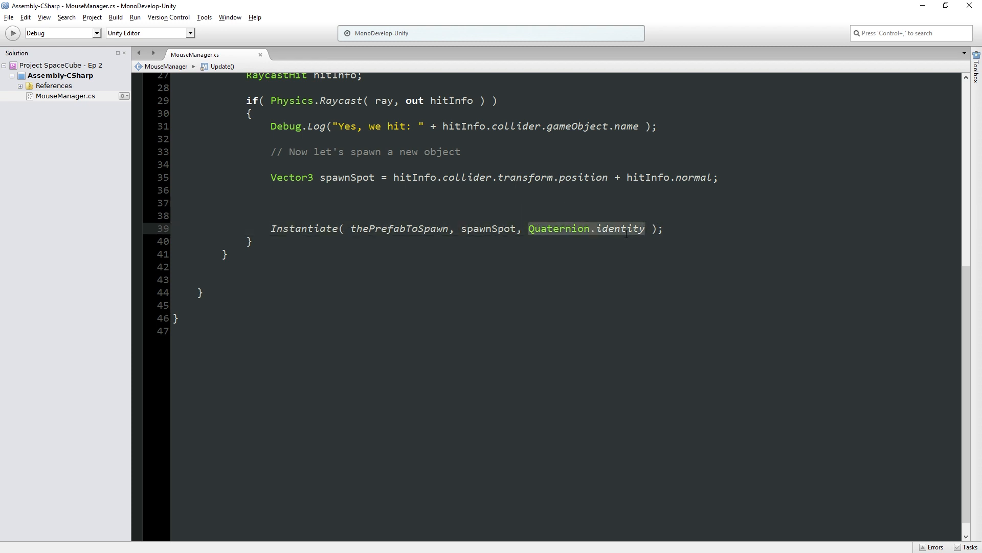
left_click(393, 229)
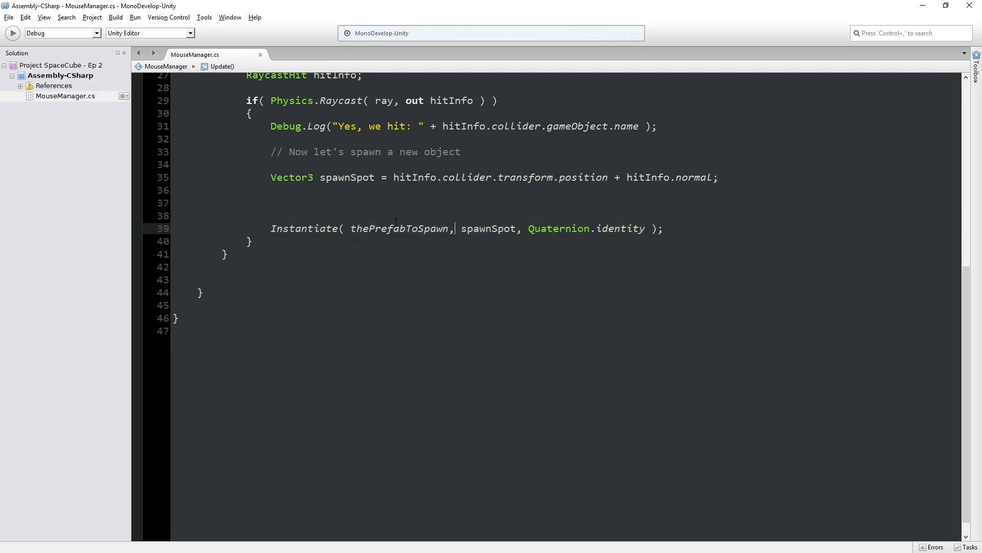
left_click(507, 228)
double_click(578, 230)
left_click_drag(578, 230, 624, 231)
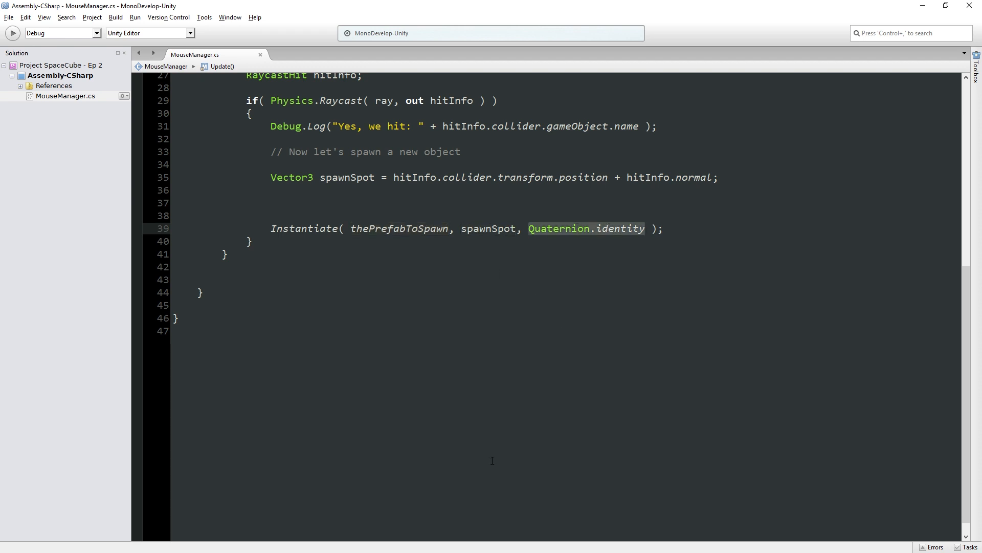
- Add the line "Quaternion spawnRotation = hitInfo.normal;" between the spawnSpot declaration and the Instantiate call
left_click(392, 210)
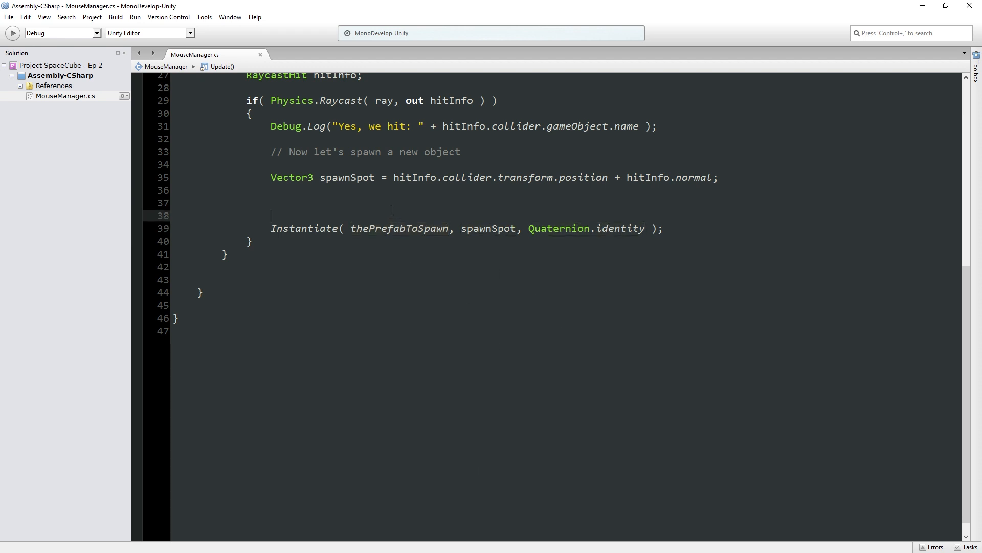
key("Up")
key("Return")
key("Up")
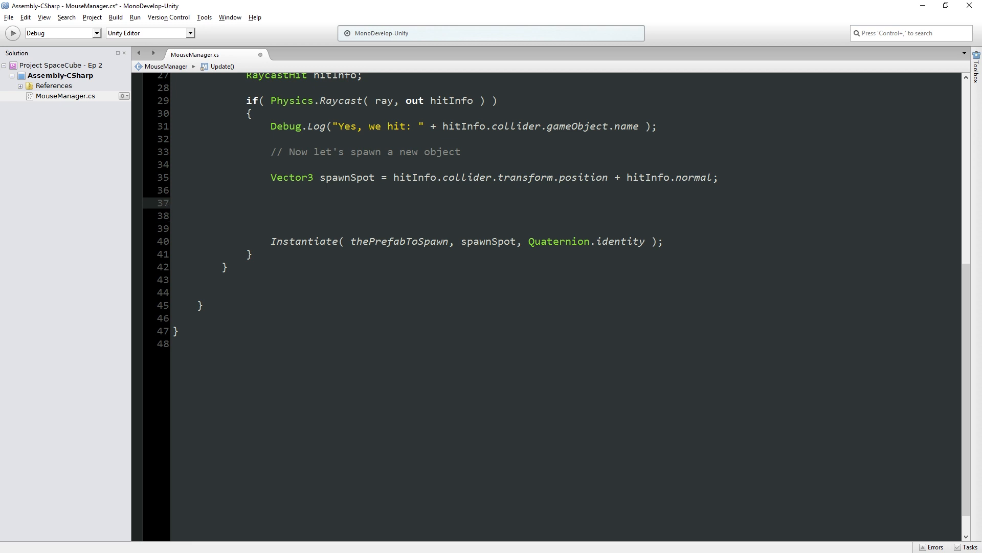
type("Quaternion spaw")
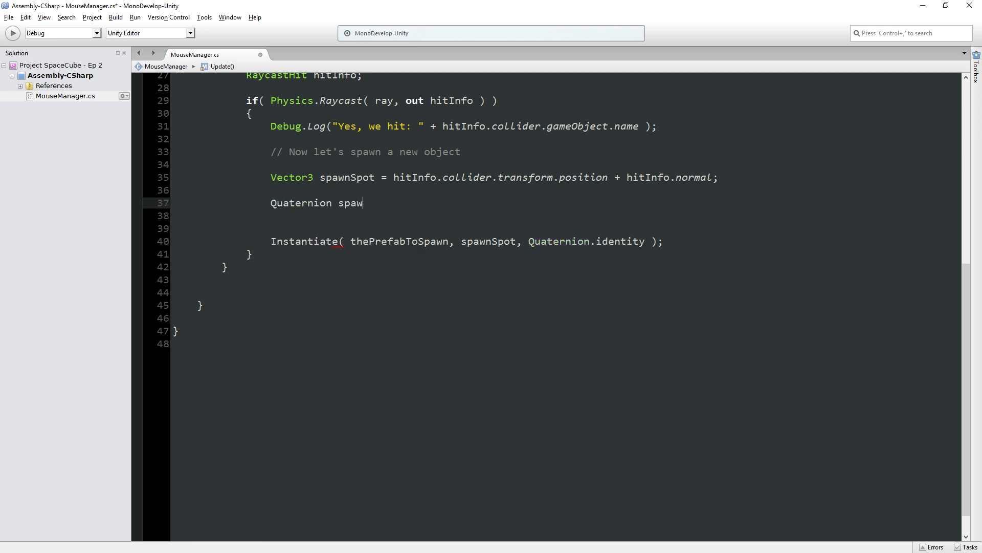
type("nRotation =")
key("Return")
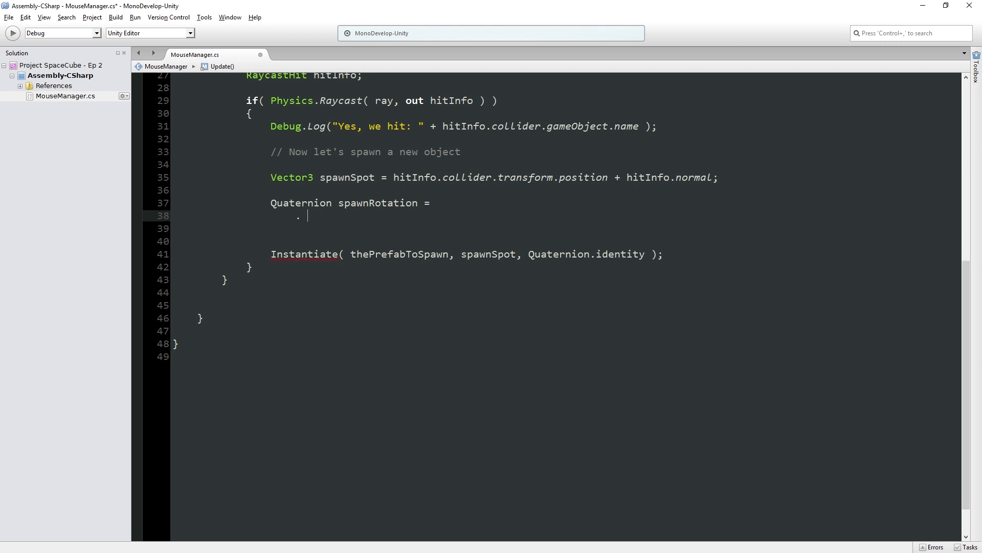
left_click(431, 203)
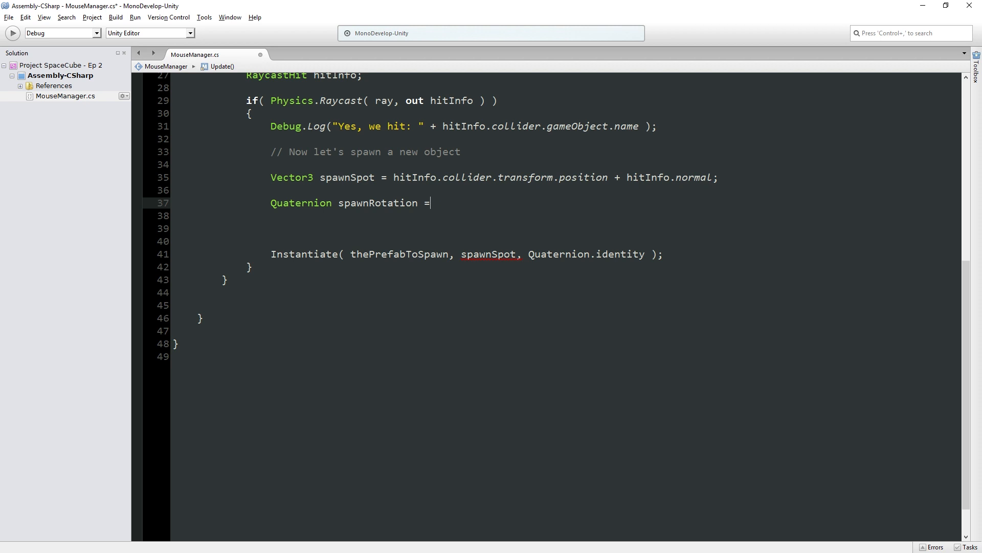
type("hitI")
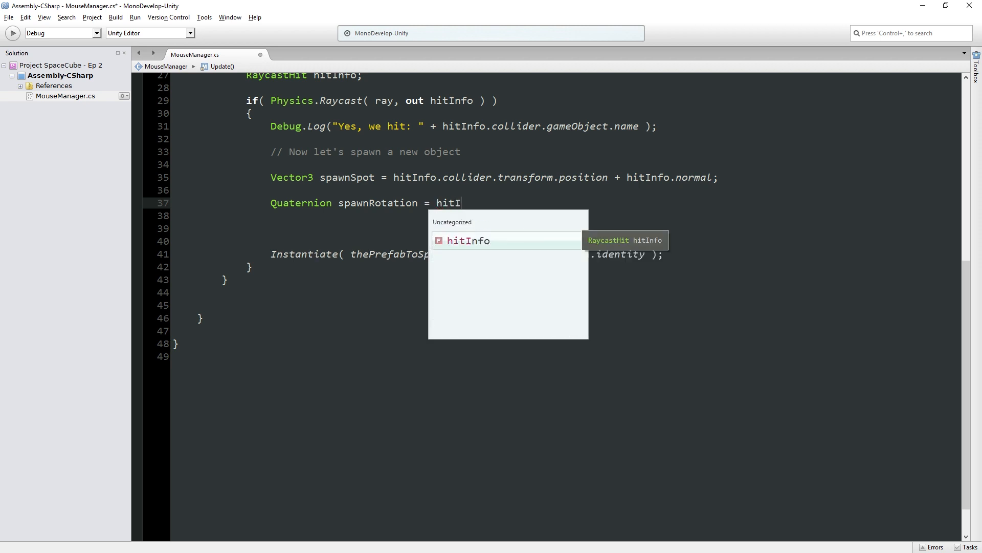
type("nfo.normal;")
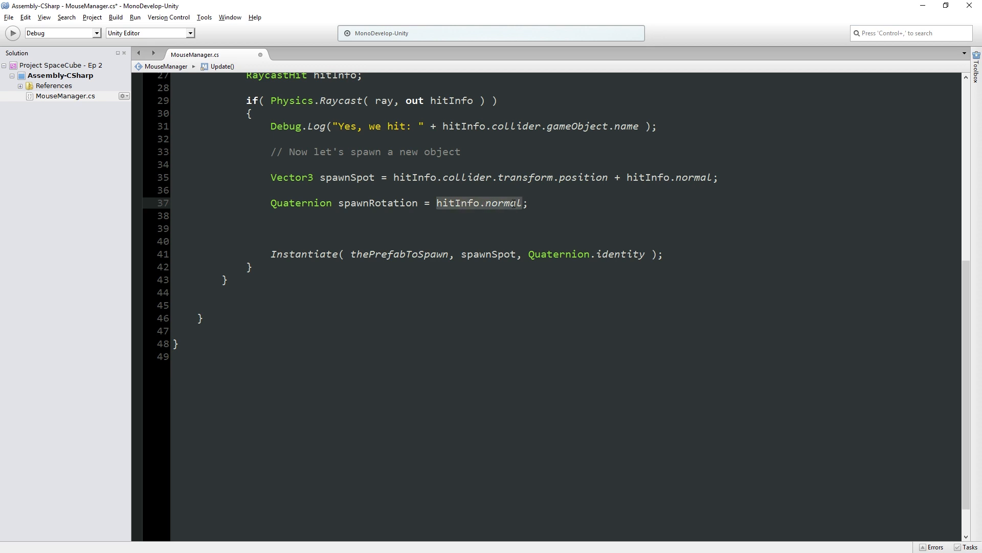
- Try replacing hitInfo.normal in the spawnRotation line with "new Quaternion()", and check the constructor's overloads
mouse_move(514, 203)
key("BackSpace")
type("new Queu")
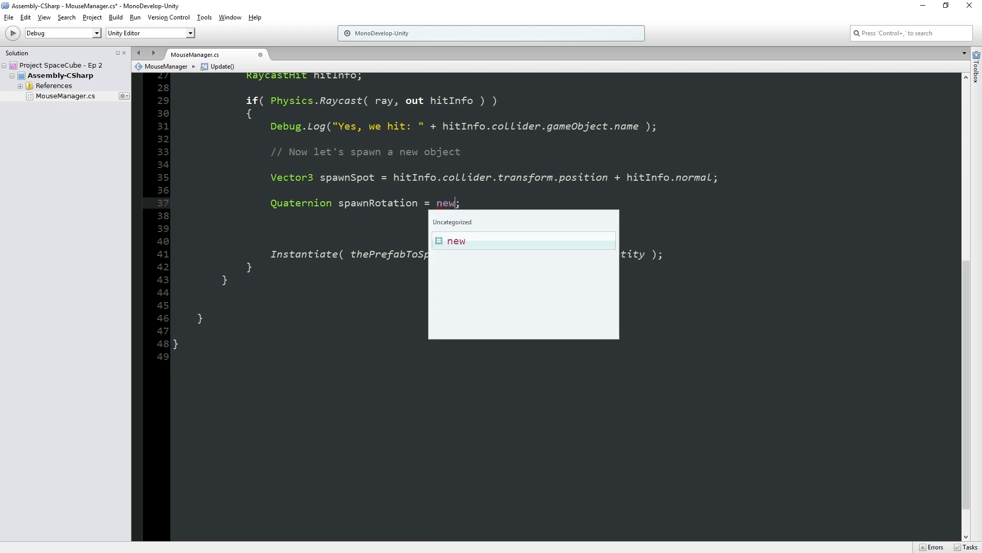
key("BackSpace")
key("BackSpace")
type("aternion(")
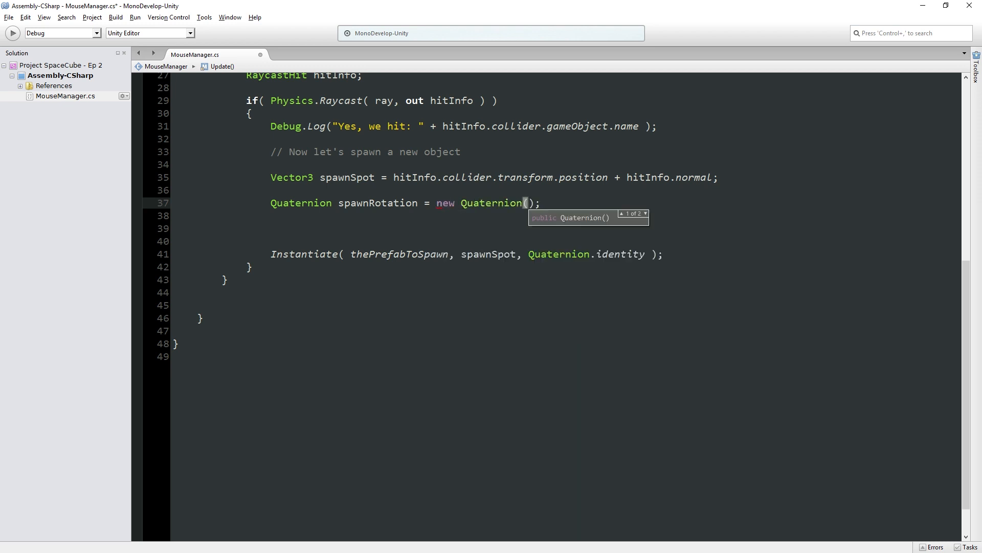
key("Down")
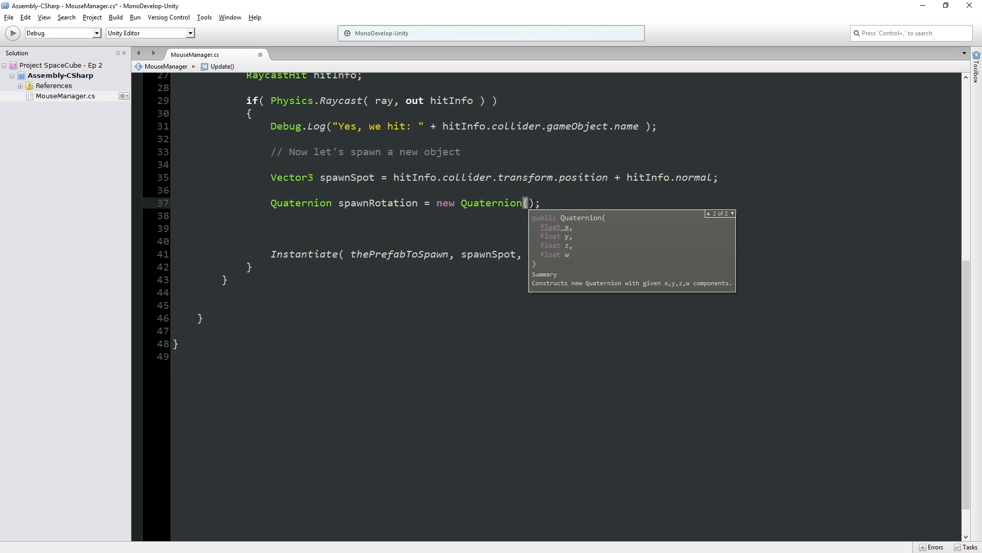
left_click_drag(534, 203, 434, 207)
key("BackSpace")
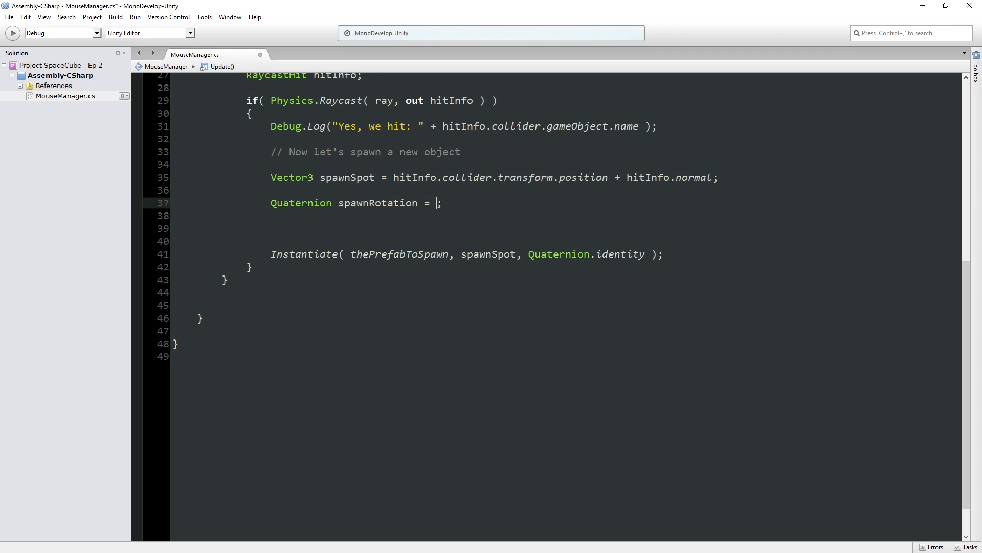
- Begin the value of spawnRotation with "Quaternion." on the same line as its declaration
key("Return")
type("Q")
key("BackSpace")
key("BackSpace")
key("BackSpace")
key("BackSpace")
key("BackSpace")
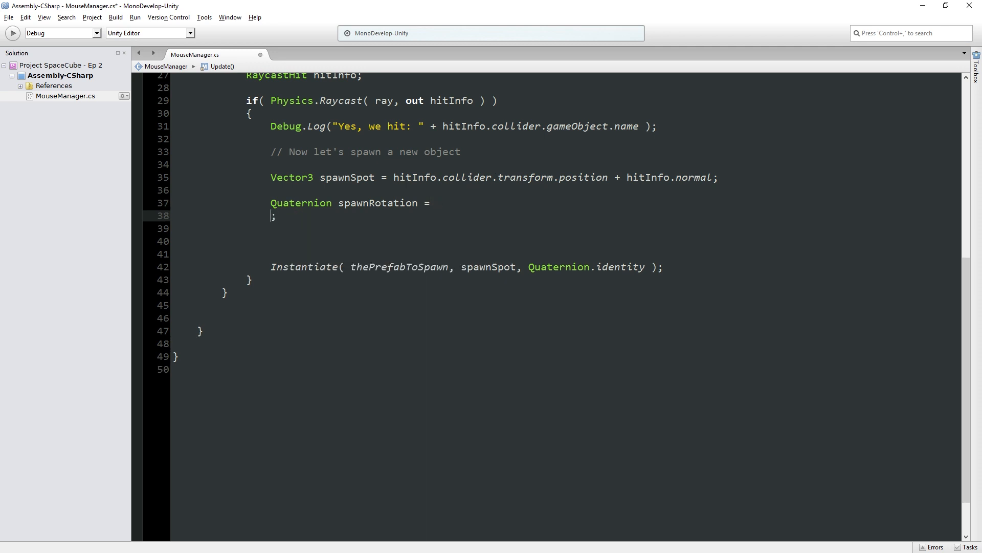
key("BackSpace")
key("BackSpace")
key("BackSpace")
key("BackSpace")
key("BackSpace")
type("Quaternion")
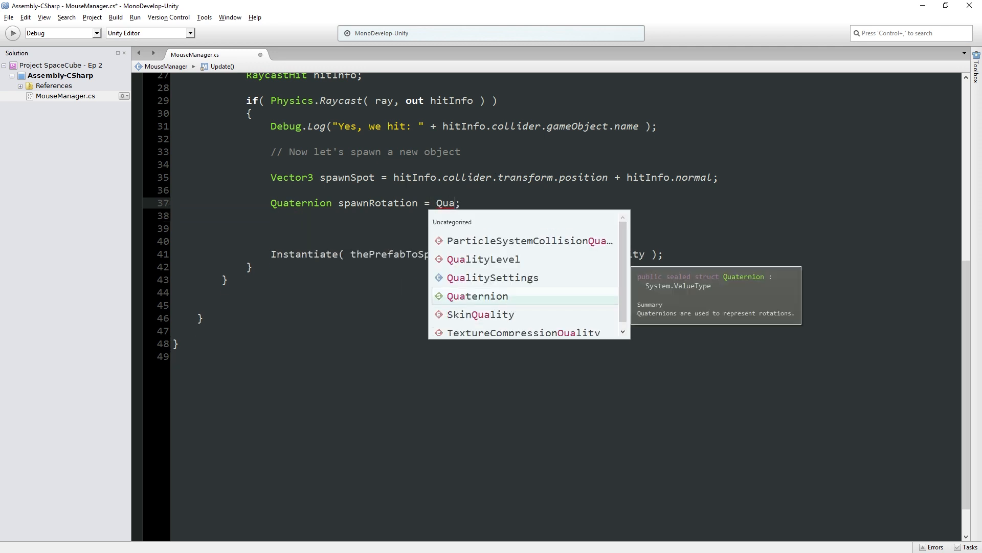
type(".")
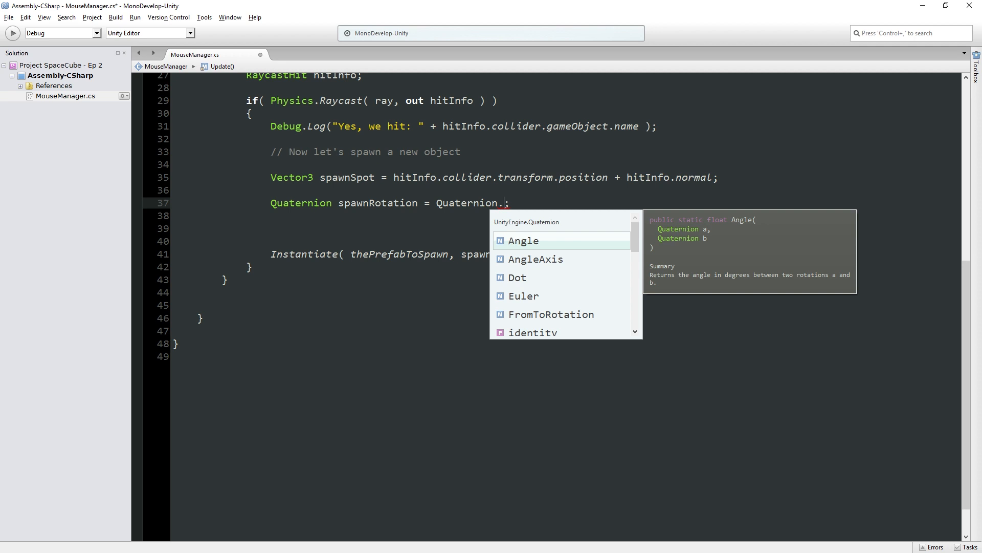
- Try Quaternion.Euler( 0, 90, 0 ) as the value of spawnRotation, comparing the Vector3 and x, y, z overloads
key("Down")
key("Down")
key("Down")
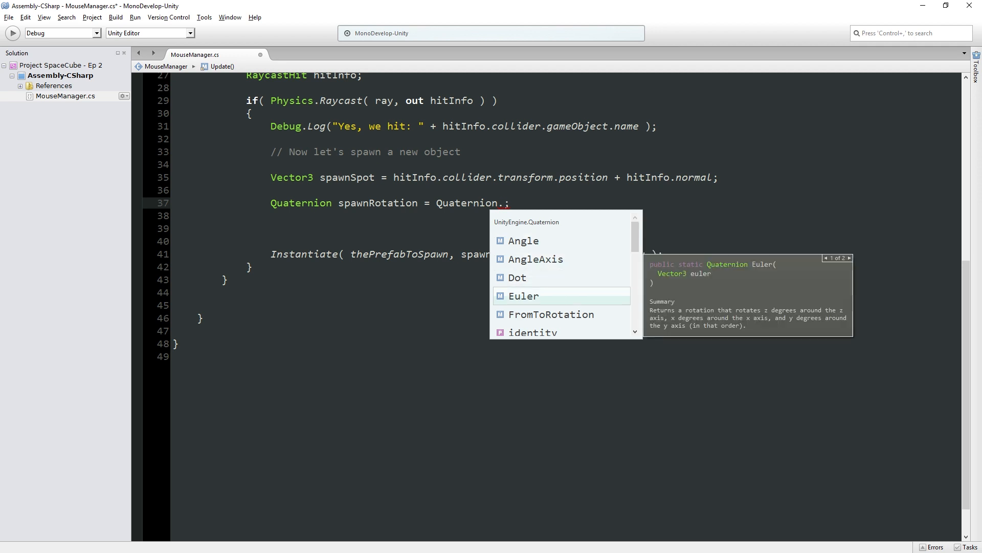
key("Return")
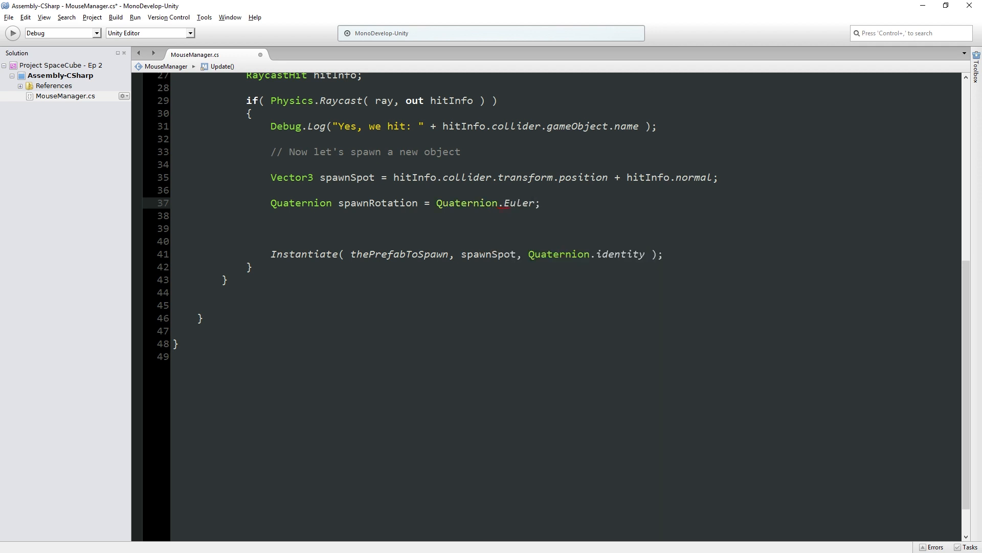
type("(")
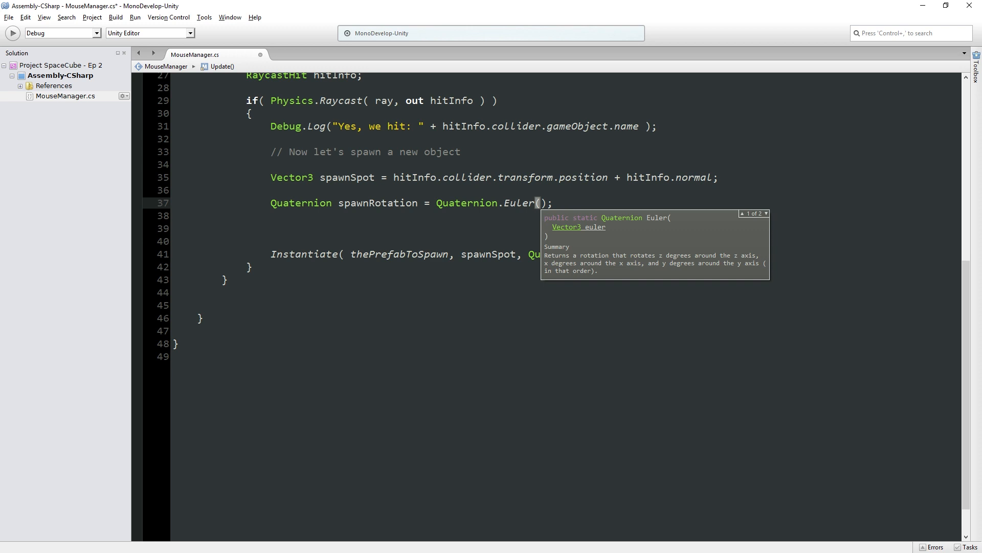
key("Down")
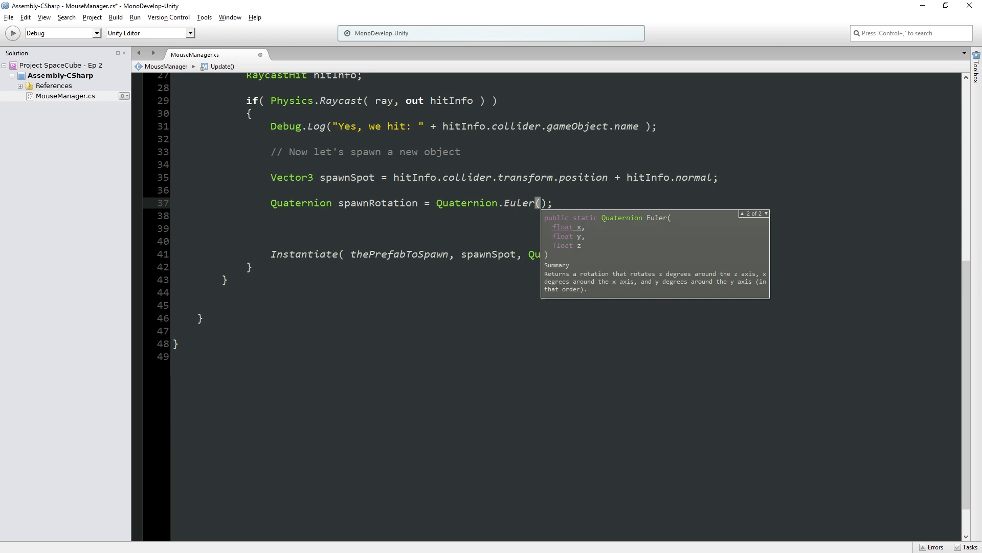
key("Up")
key("Down")
type("0, 90, 0")
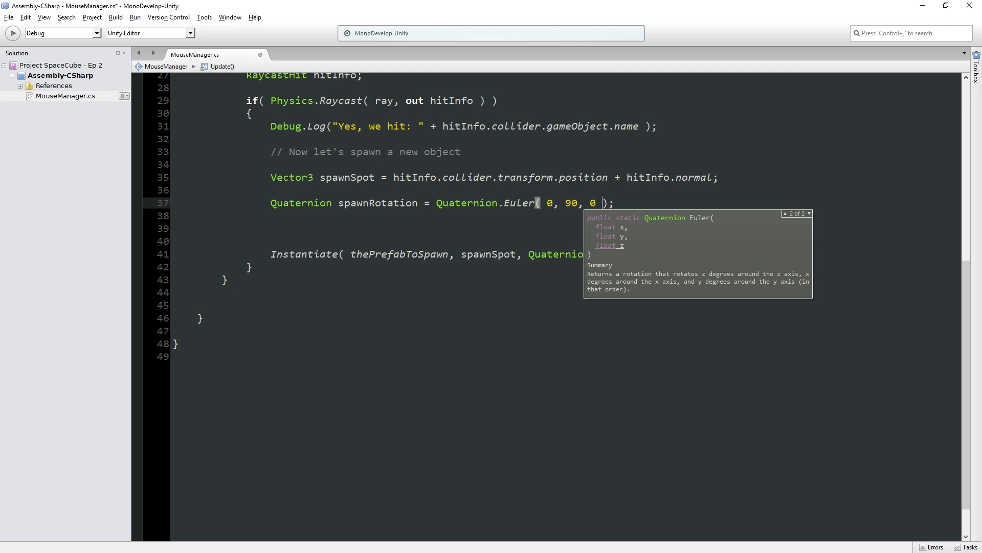
- Replace the Euler call in the spawnRotation line with a Quaternion.FromToRotation( ) call
key("BackSpace")
key("BackSpace")
key("BackSpace")
key("BackSpace")
key("BackSpace")
key("BackSpace")
key("BackSpace")
key("BackSpace")
key("BackSpace")
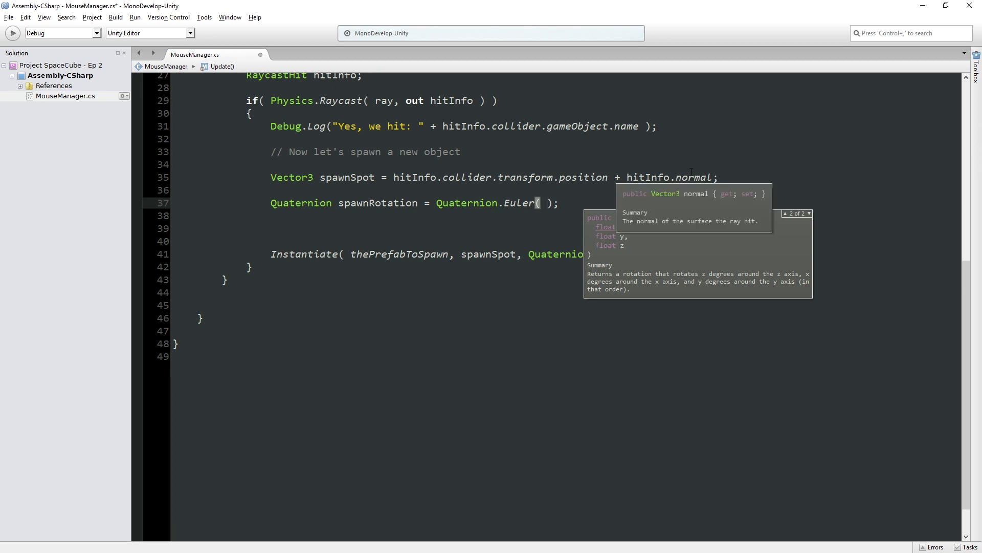
key("Right")
key("Escape")
key("Delete")
key("Delete")
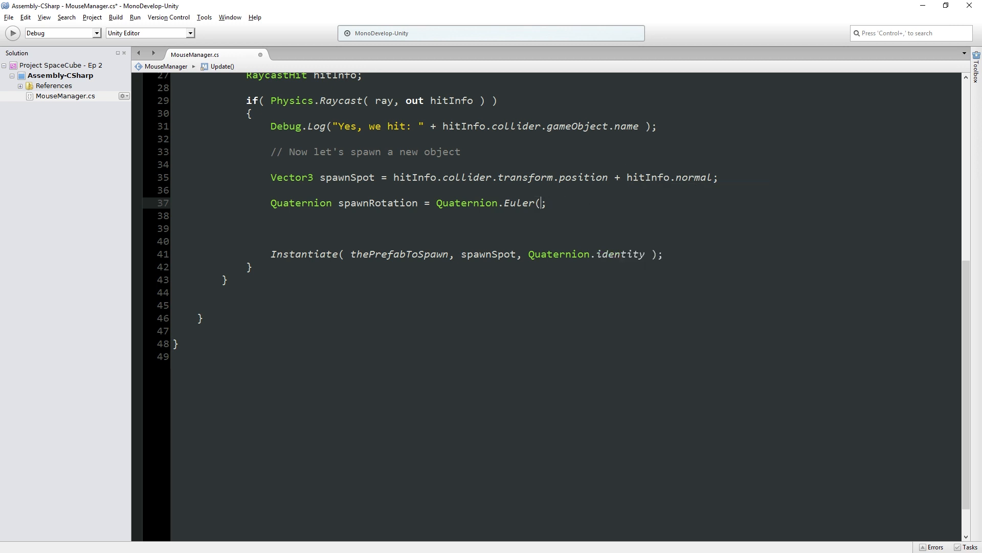
key("BackSpace")
key("BackSpace")
key("BackSpace")
key("BackSpace")
key("BackSpace")
key("BackSpace")
key("BackSpace")
type(".From")
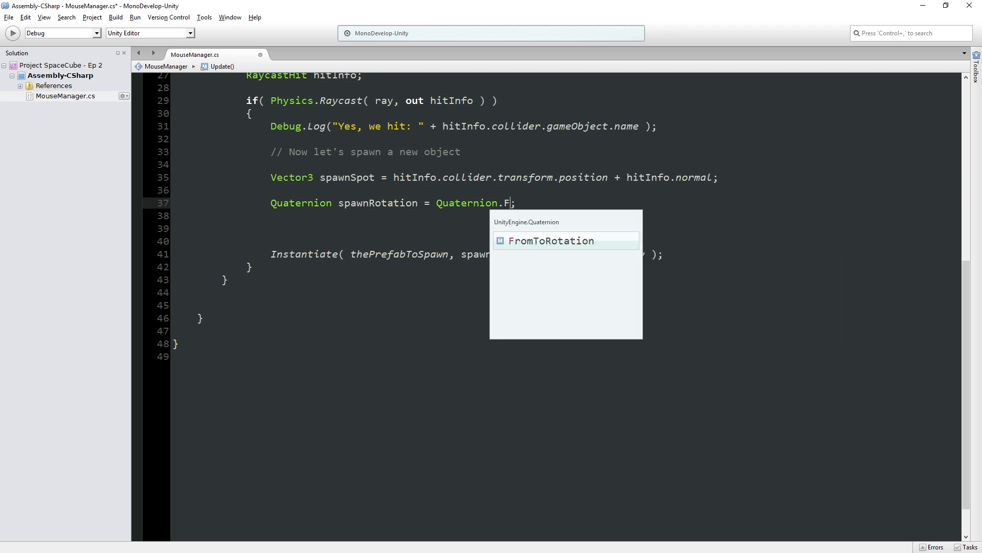
key("Return")
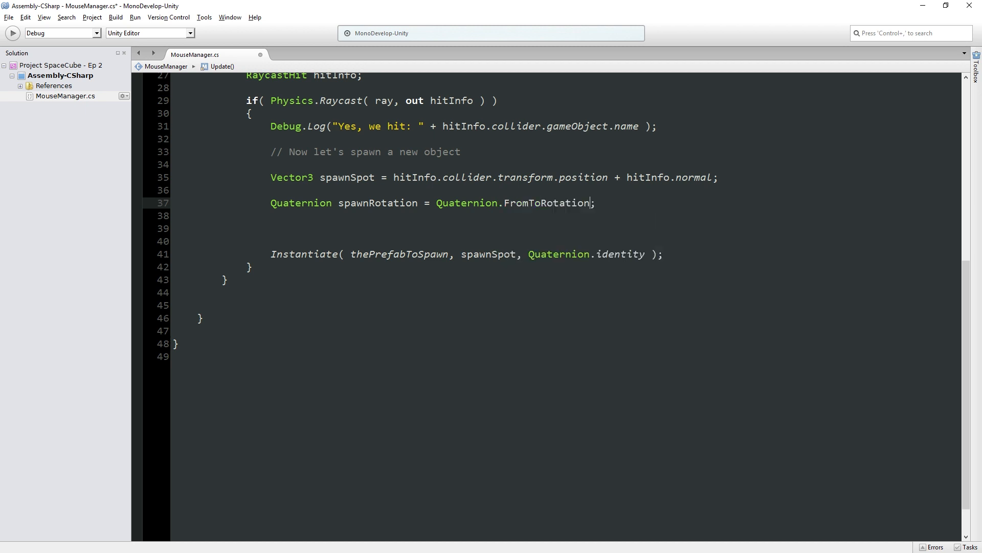
type("(")
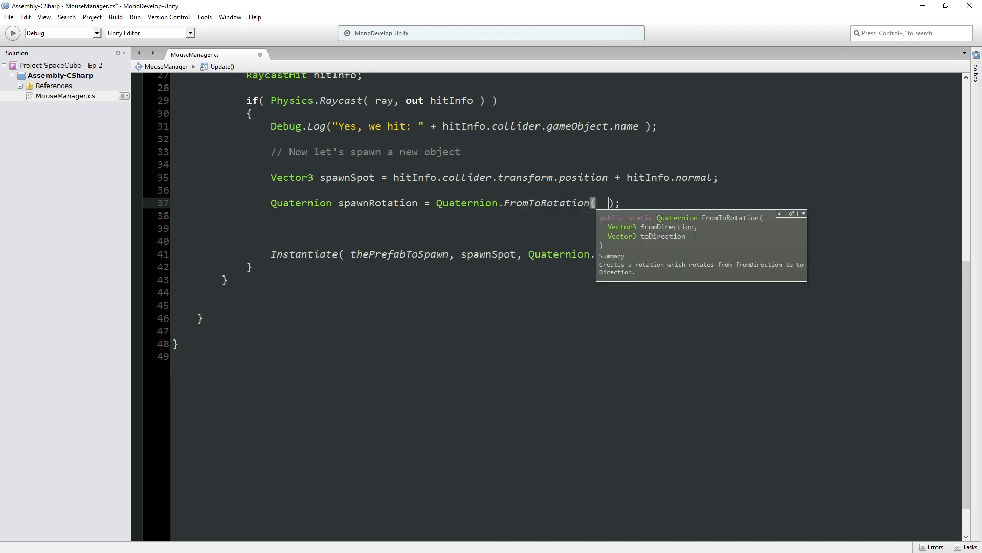
- Pass Vector3.forward and hitInfo.normal as the FromToRotation arguments, and save the script
key("Left")
type("Vector3")
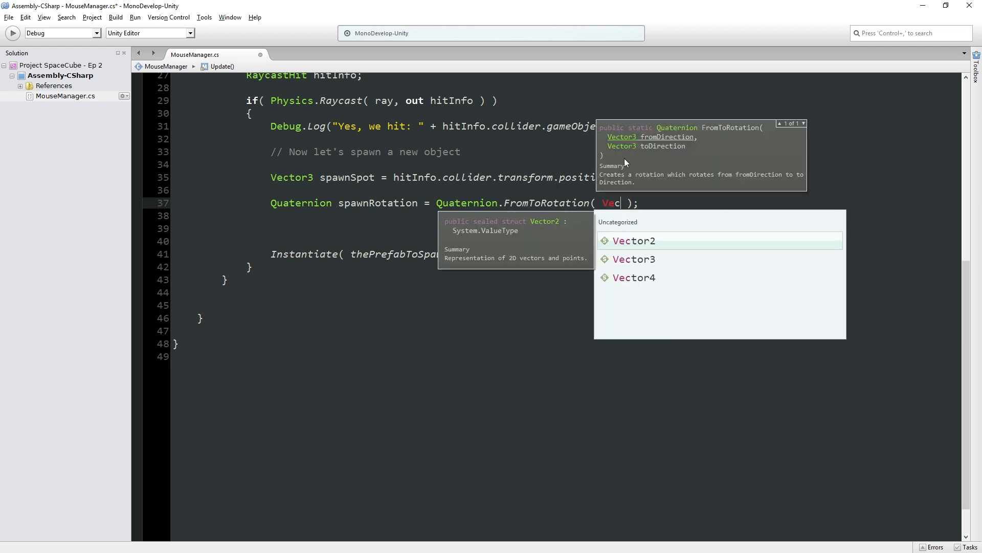
type(".forward")
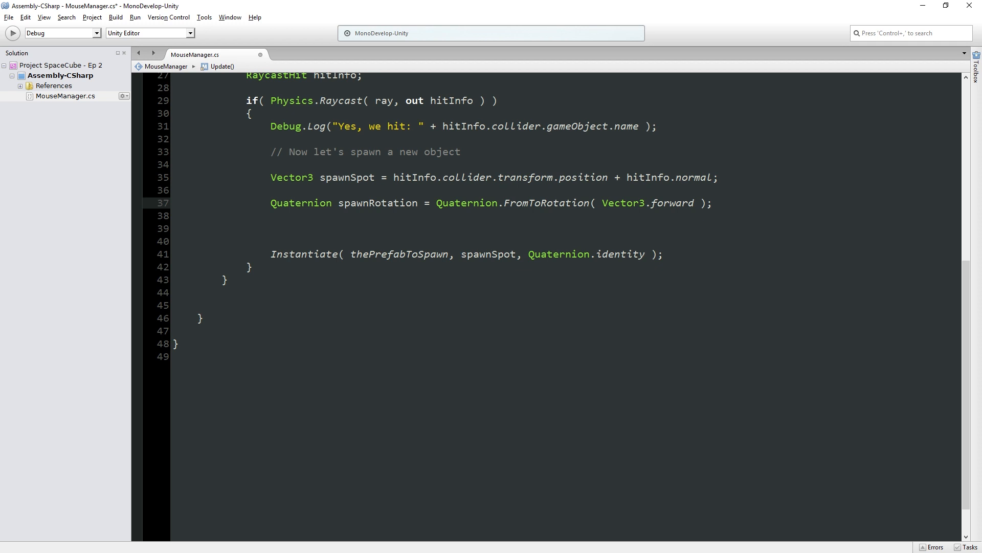
type(", ")
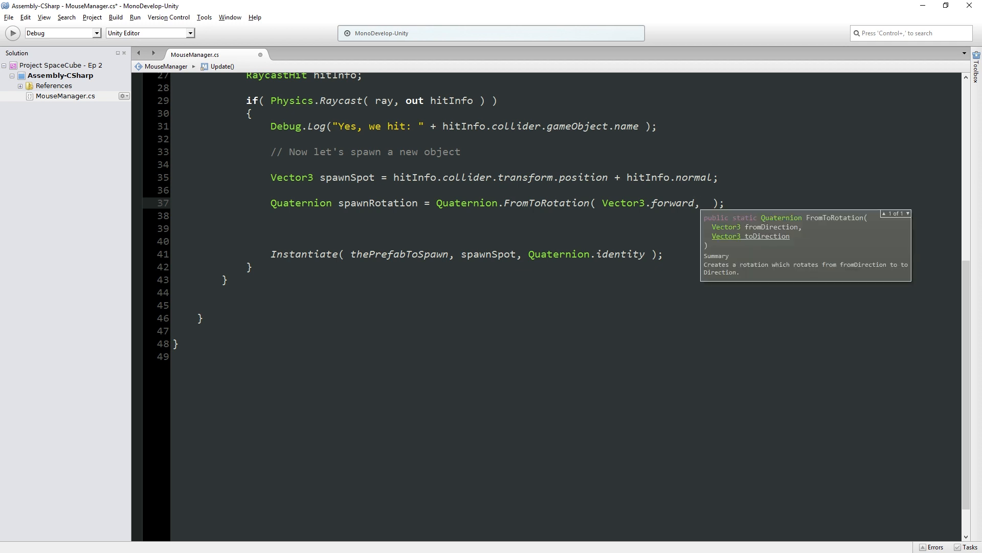
type("hitInfo.nor")
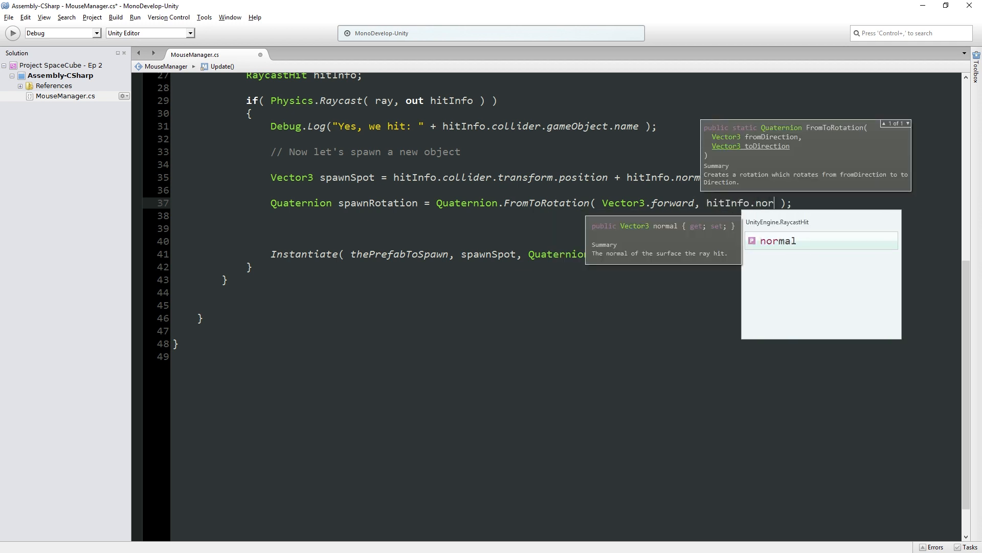
key("Return")
key("ctrl+s")
- Review the FromToRotation call and its arguments against hitInfo.normal in the spawnSpot line
left_click(473, 203)
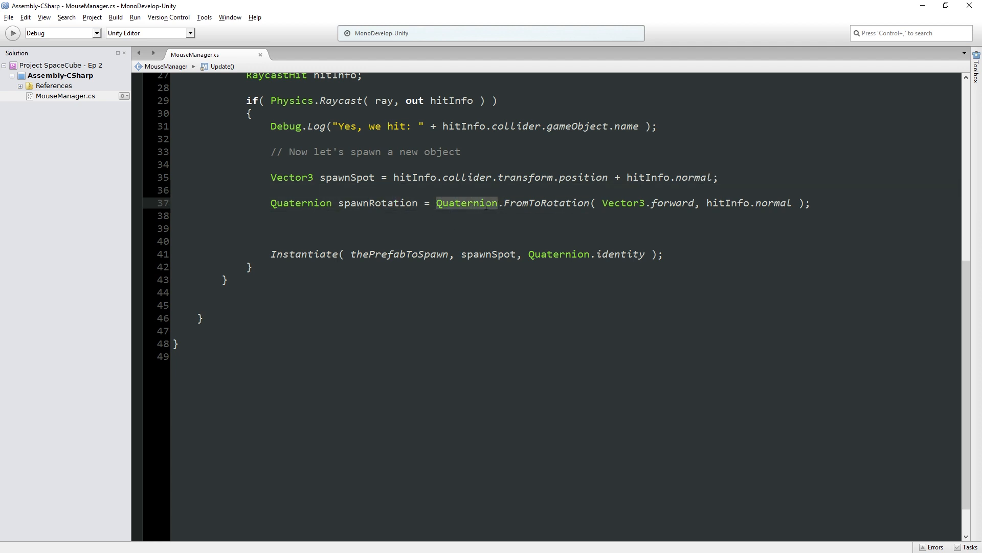
left_click(506, 204)
left_click(485, 203)
left_click_drag(603, 204, 802, 203)
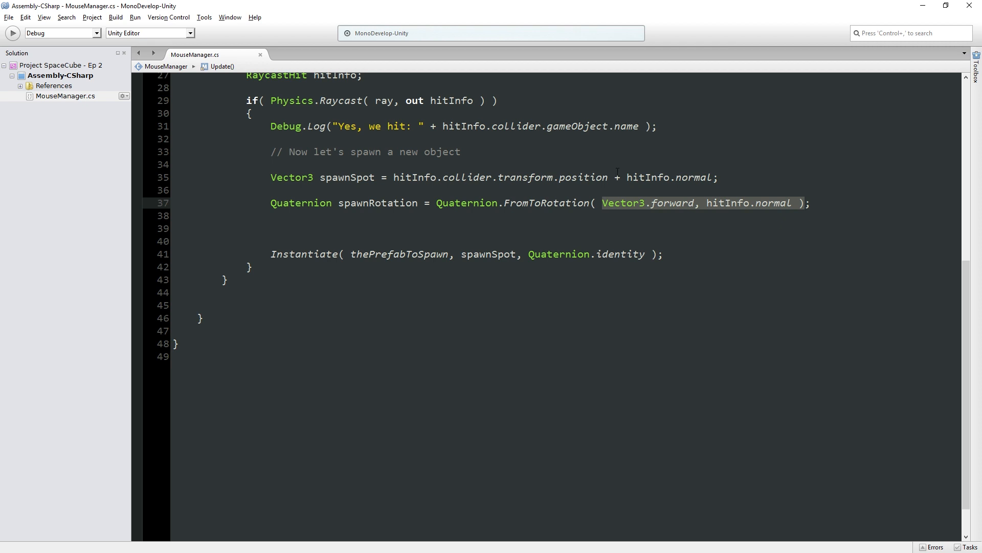
left_click_drag(627, 177, 712, 178)
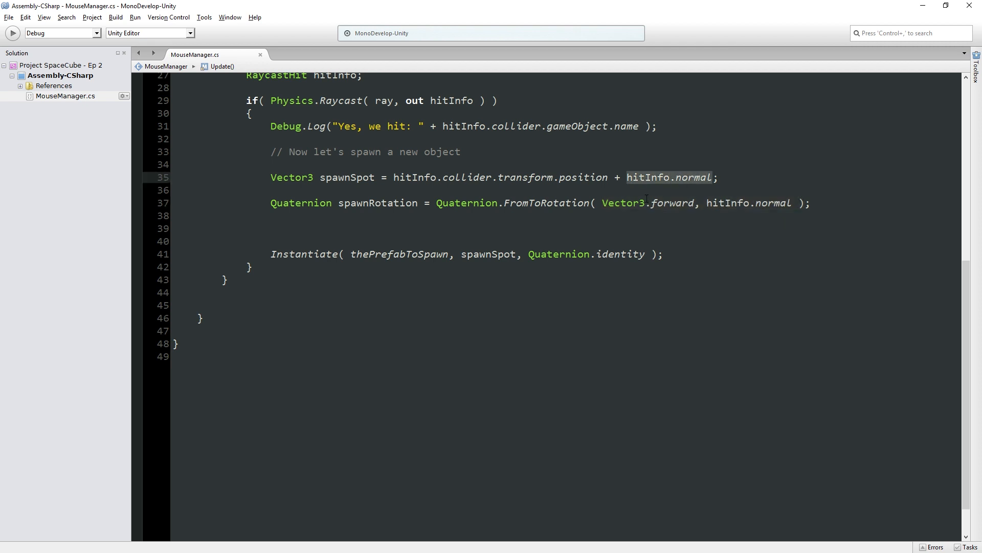
left_click_drag(437, 203, 590, 203)
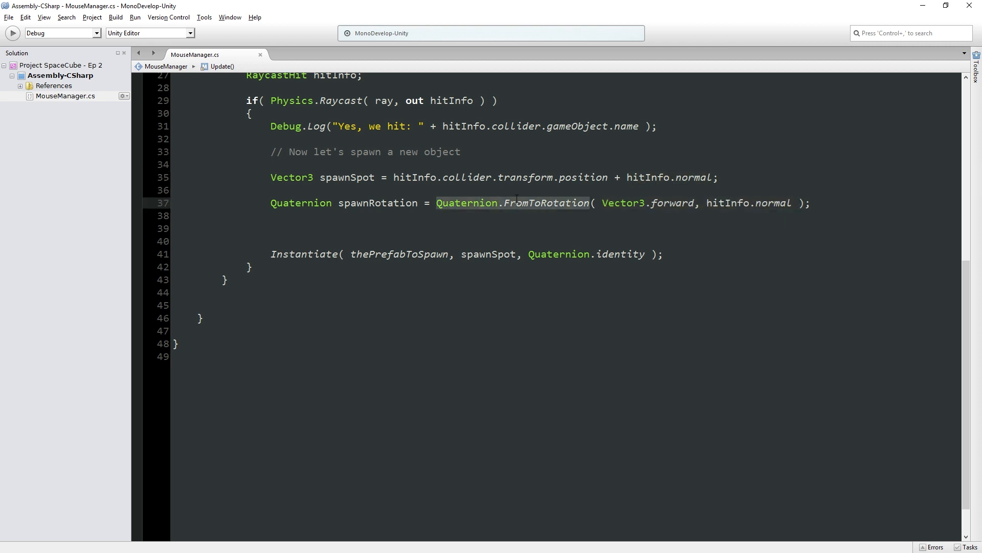
- Try a spawnRotation.eulerAngles expression on the line below the spawnRotation declaration
left_click(486, 217)
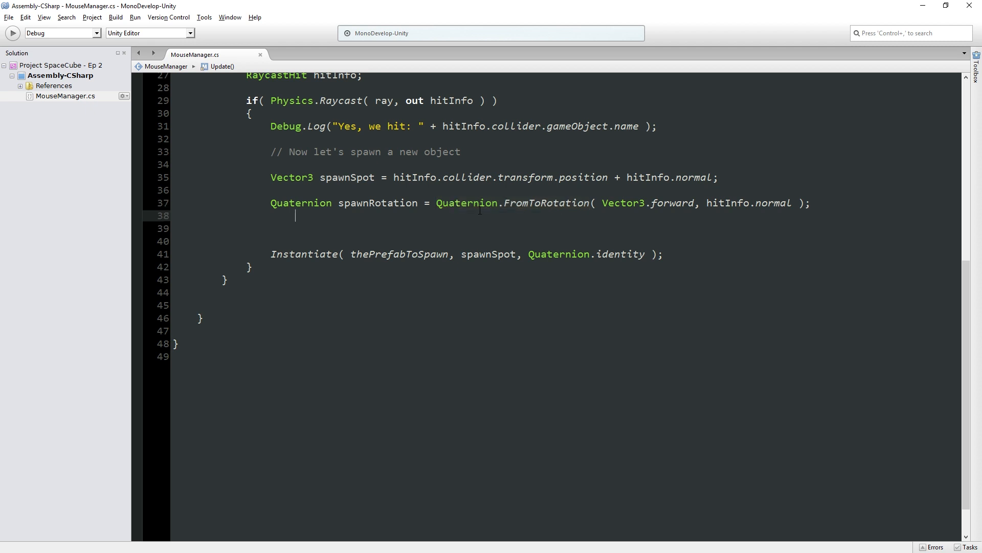
triple_click(371, 206)
double_click(371, 205)
left_click(369, 217)
type("spawnSp")
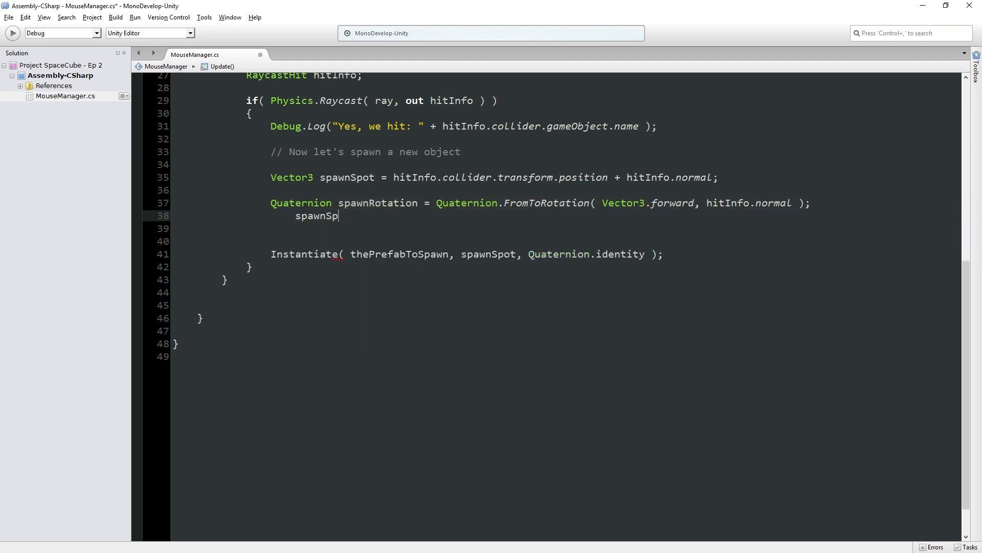
key("BackSpace")
key("BackSpace")
type("Rotation.eu")
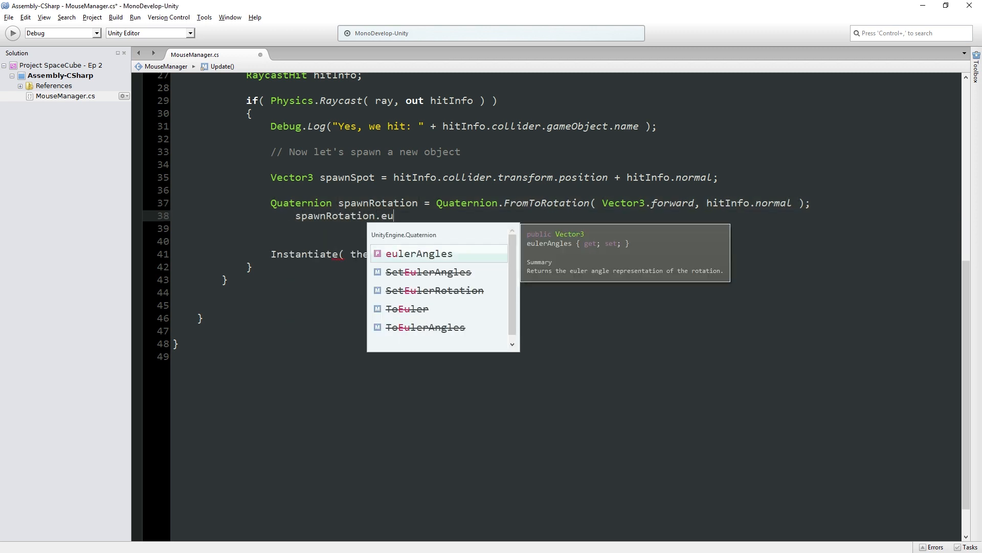
key("Return")
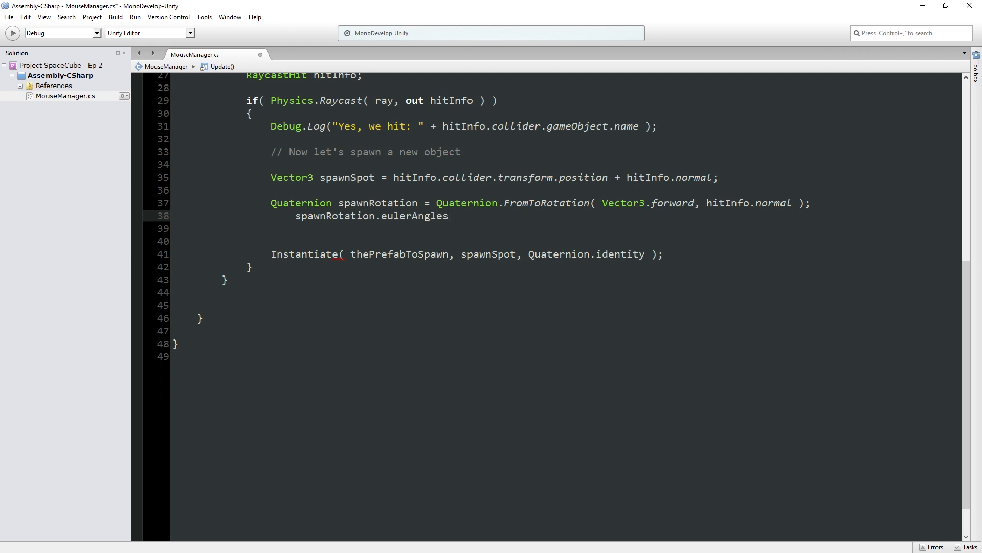
- Remove the eulerAngles expression and the spare blank lines above the Instantiate call, and save the script
key("shift+Home")
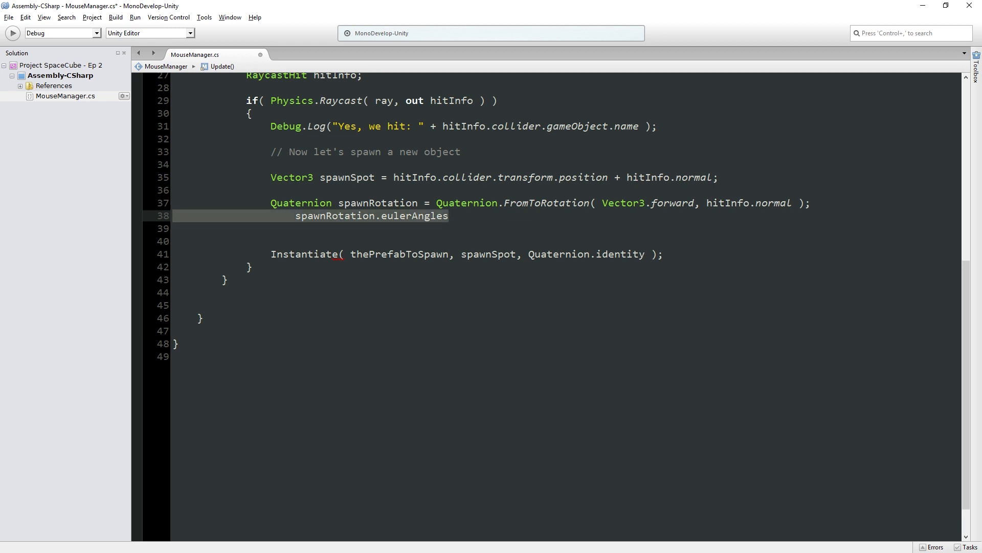
key("BackSpace")
key("ctrl+s")
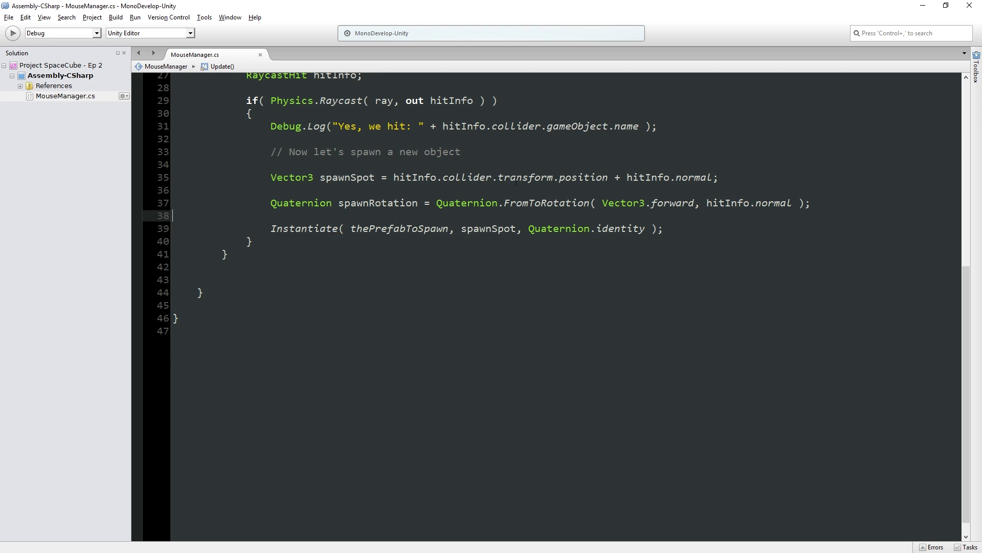
- Replace Quaternion.identity with spawnRotation in the Instantiate call, and save the script
double_click(385, 202)
key("ctrl+c")
left_click_drag(646, 228, 528, 228)
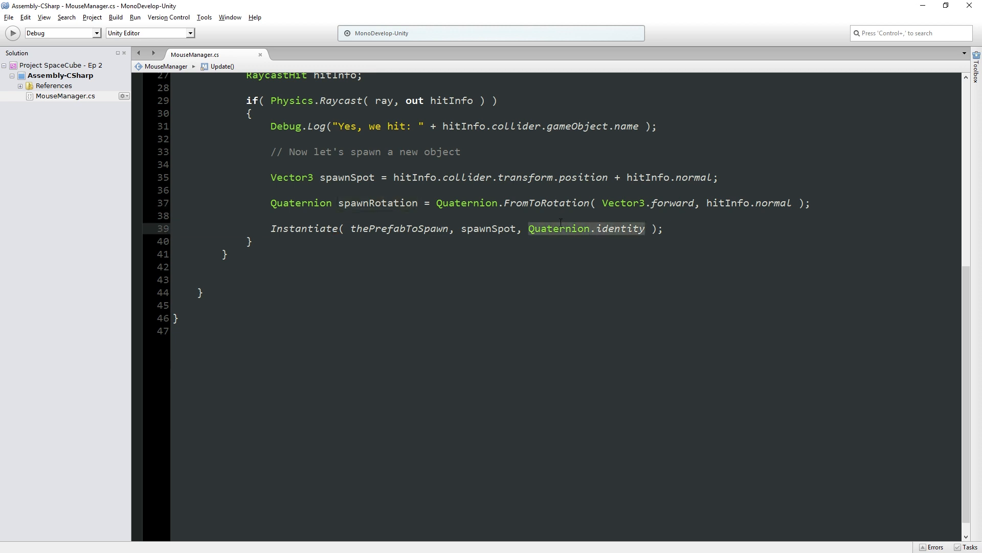
key("ctrl+v")
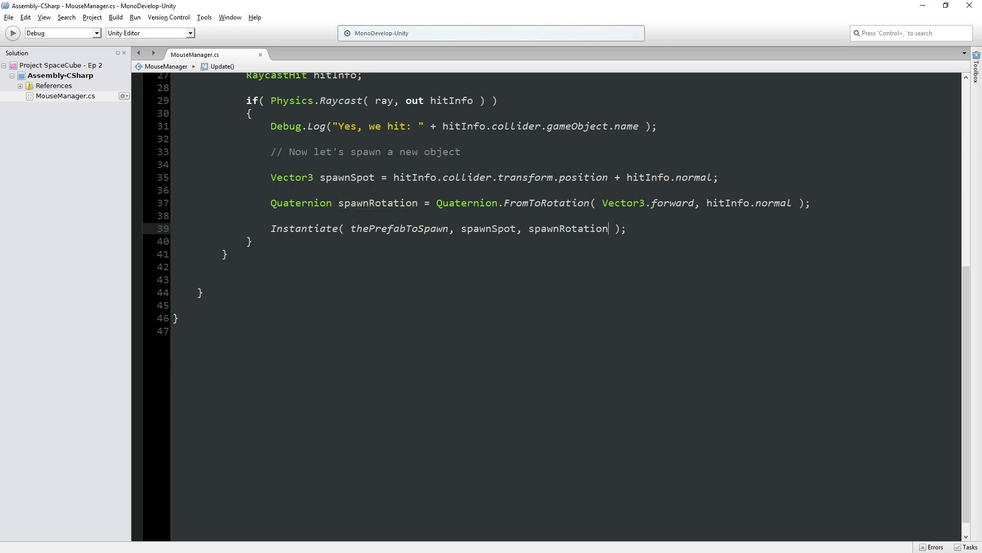
- Switch to Unity, run the game, spawn thrusters on the cube's three visible faces, and stop play mode
key("alt+Tab")
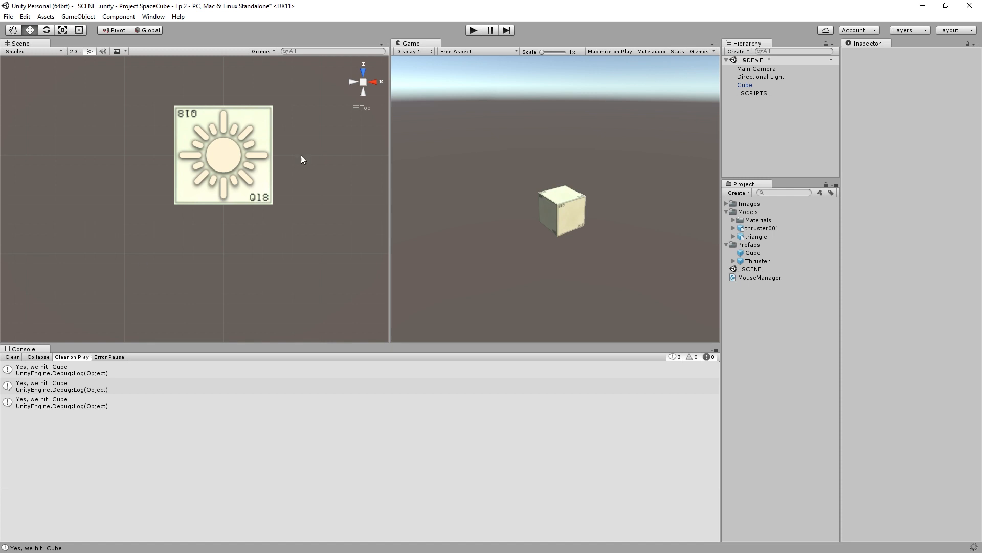
left_click(473, 30)
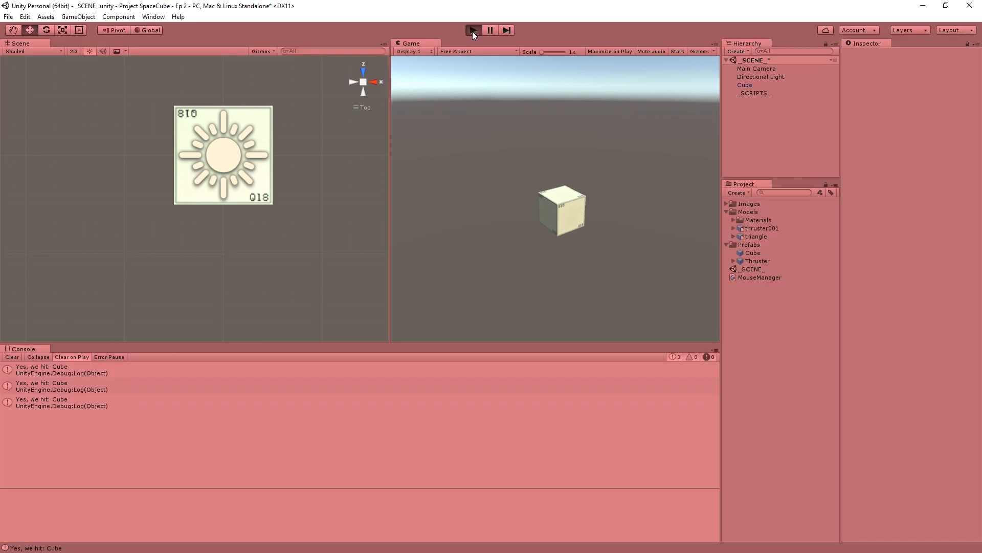
left_click(574, 216)
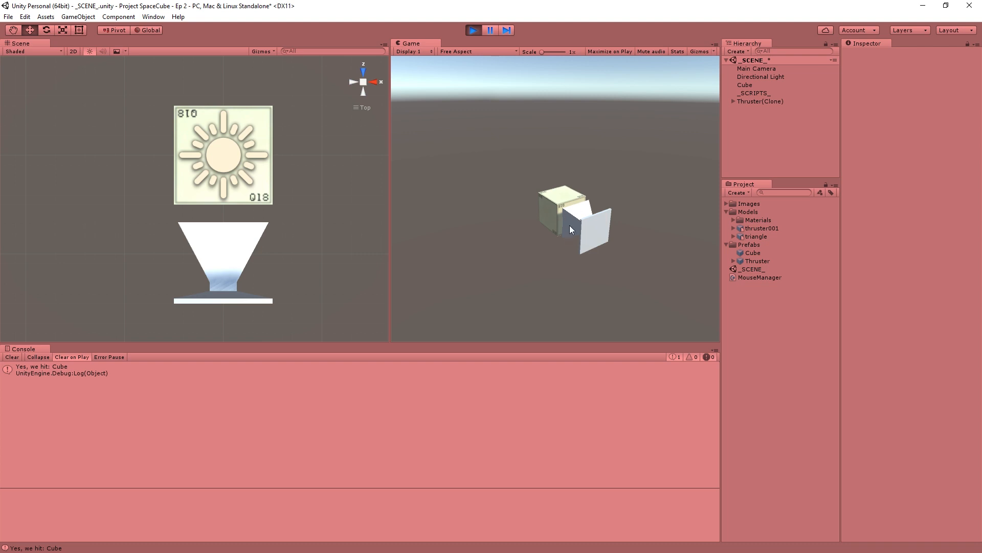
left_click(565, 194)
left_click(546, 207)
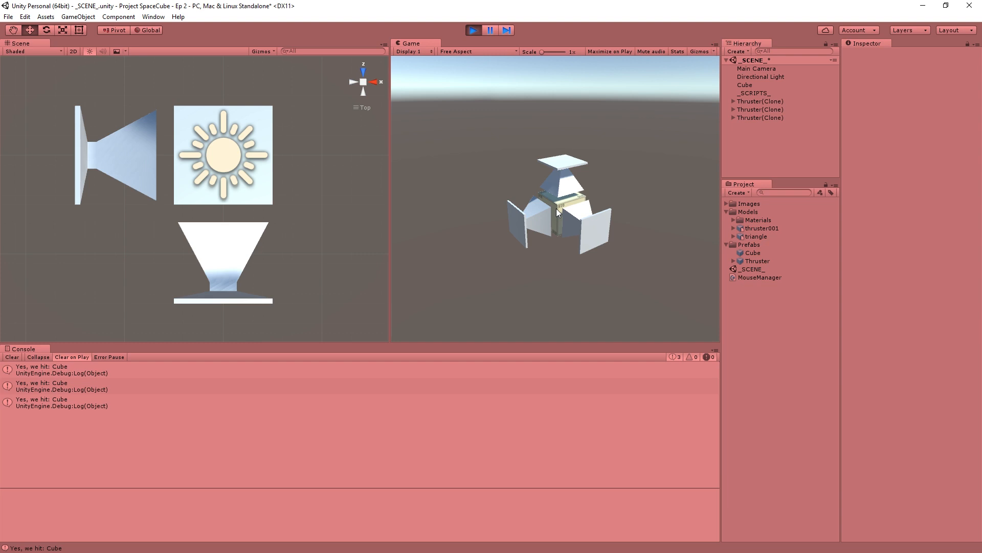
left_click(474, 31)
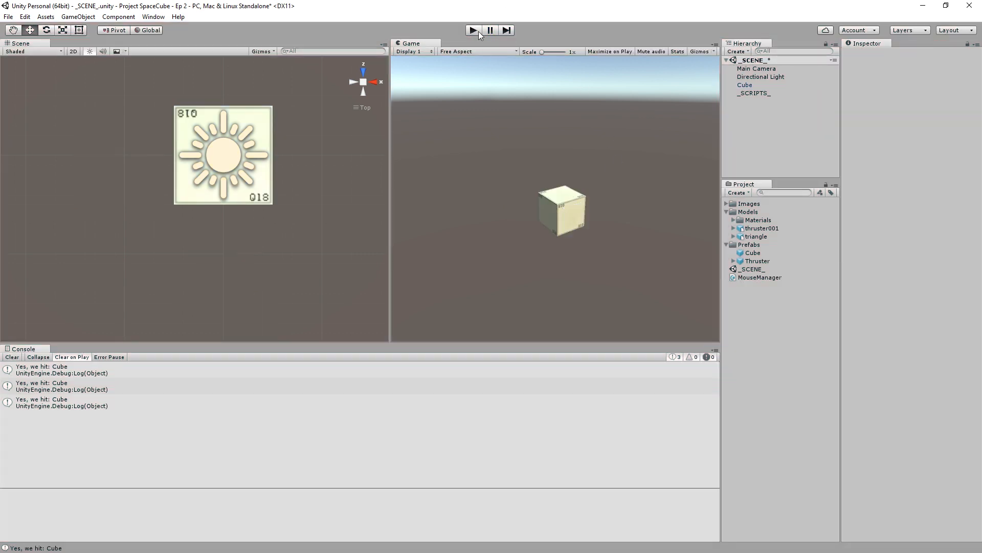
- Place a Thruster prefab instance in the scene hierarchy and inspect its orientation against the cube
left_click_drag(747, 263, 795, 119)
scroll(293, 211, "up", 1)
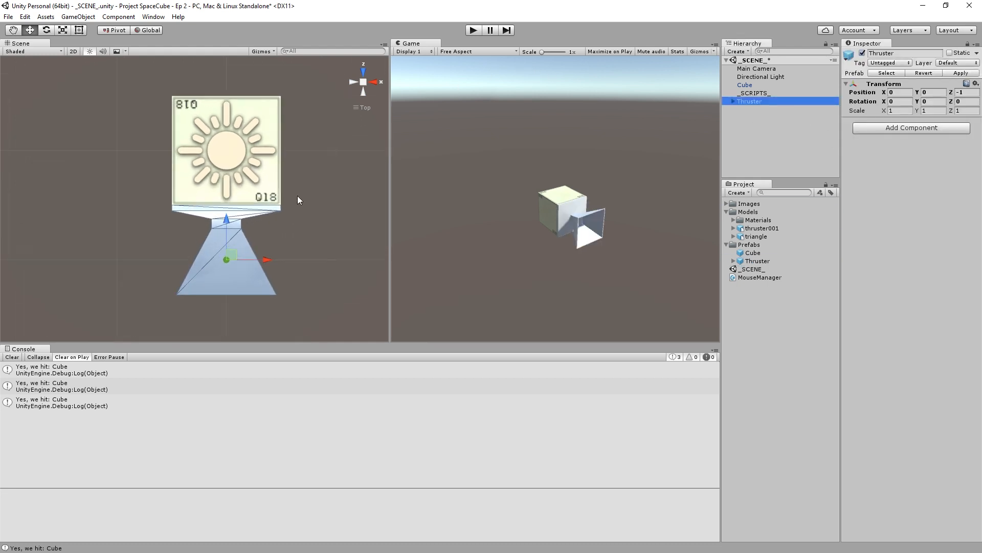
scroll(296, 198, "down", 5)
scroll(263, 233, "down", 5)
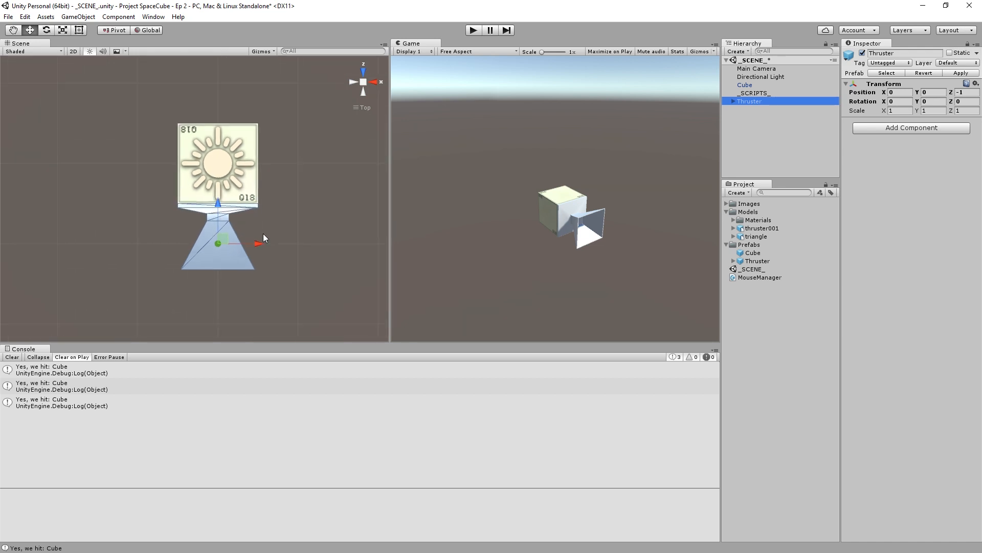
middle_click_drag(295, 208, 287, 184)
mouse_move(282, 223)
right_mouse_down()
mouse_move(280, 186)
mouse_move(230, 169)
mouse_move(165, 104)
mouse_move(447, 167)
mouse_move(220, 156)
mouse_move(301, 177)
mouse_move(118, 183)
mouse_move(277, 224)
right_mouse_up()
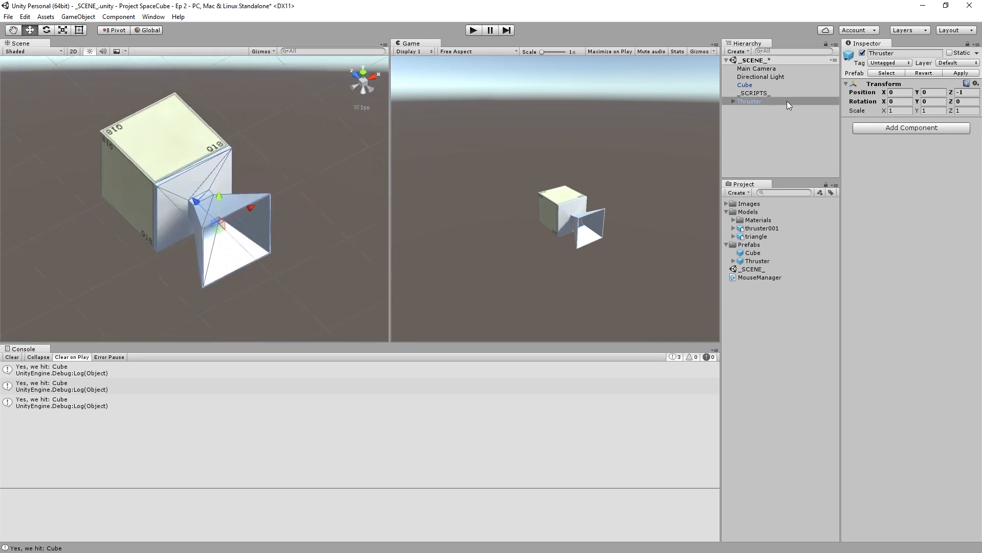
- Move the Thruster instance along X to about 1.82, clear of the cube, and compare its facing with the Z axis
left_click_drag(250, 210, 378, 151)
scroll(303, 125, "down", 8)
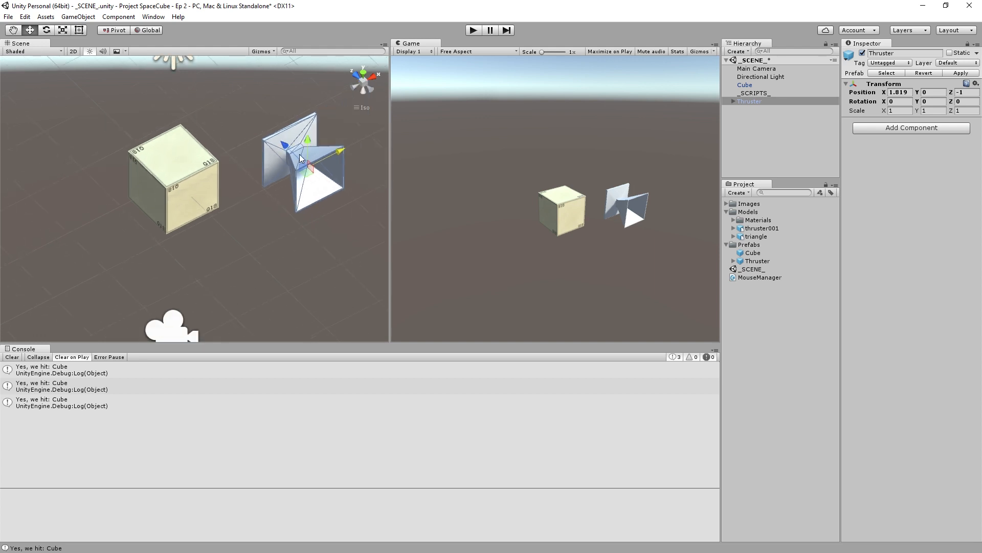
middle_click_drag(195, 192, 127, 189)
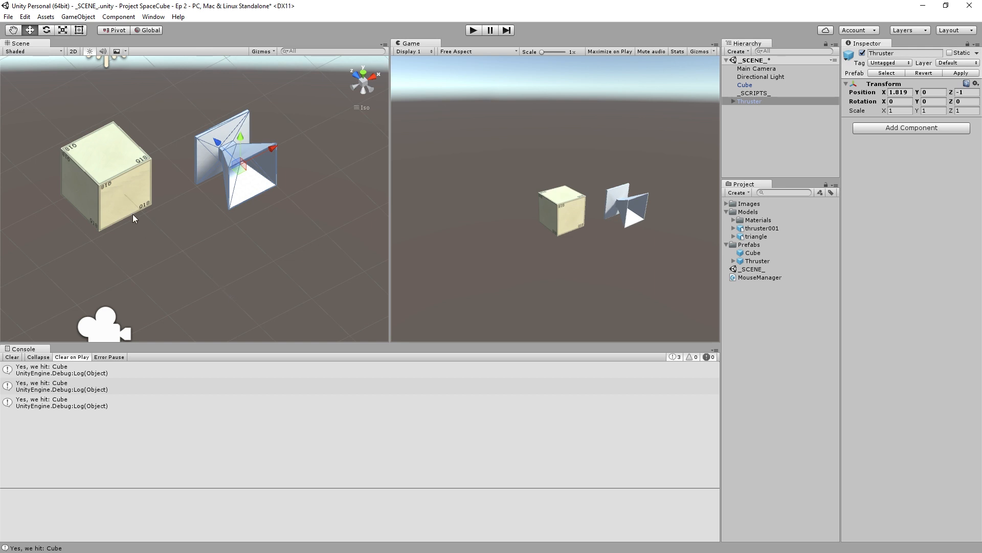
left_click_drag(168, 217, 203, 153, "alt")
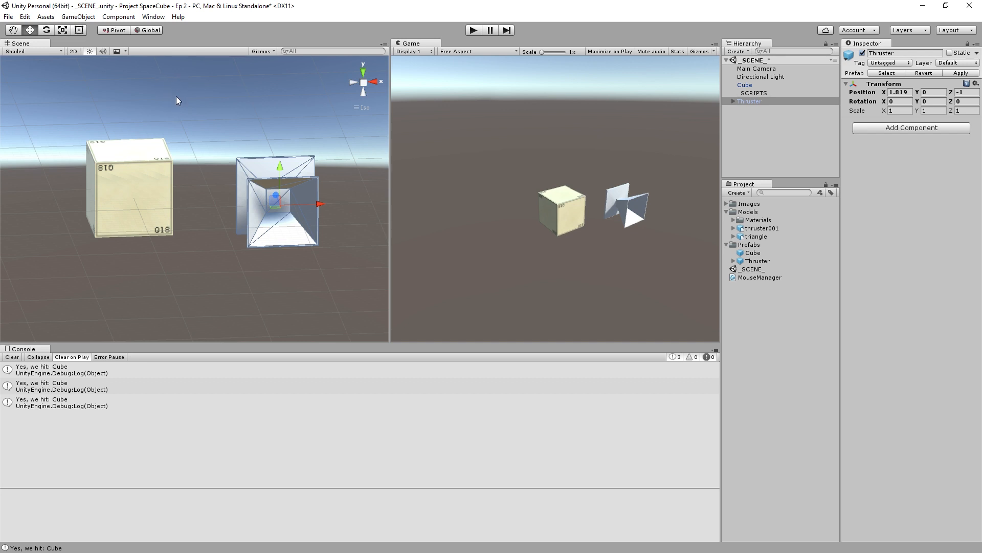
mouse_move(176, 96)
left_mouse_down("alt")
mouse_move(192, 122)
mouse_move(176, 92)
left_mouse_up("alt")
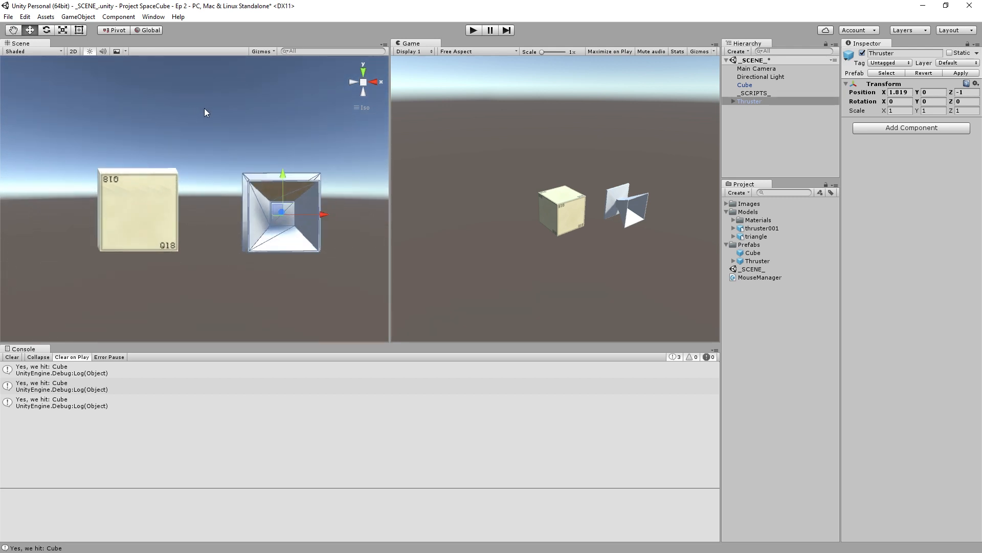
- Switch to MonoDevelop, negate the first FromToRotation argument to -Vector3.forward, and save the script
key("alt+Tab")
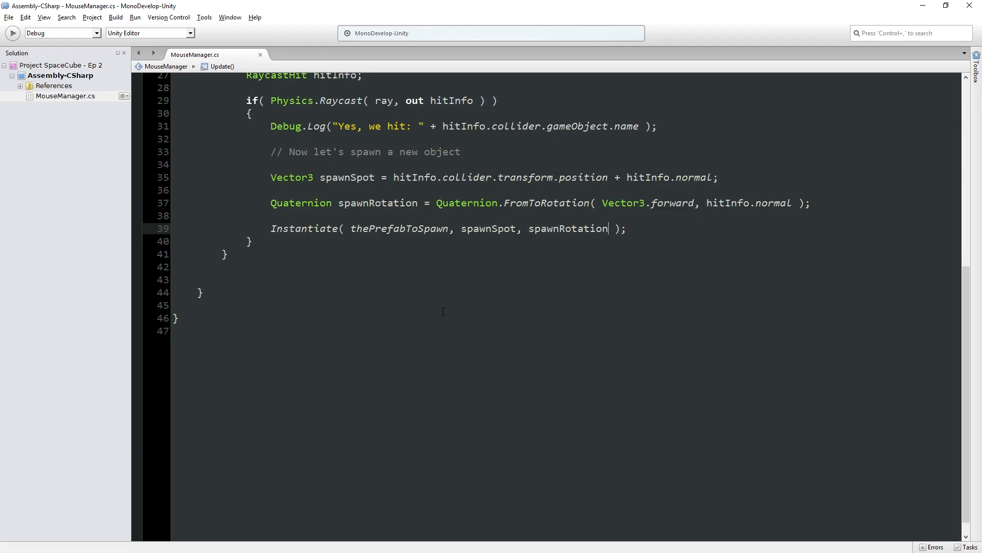
left_click(601, 204)
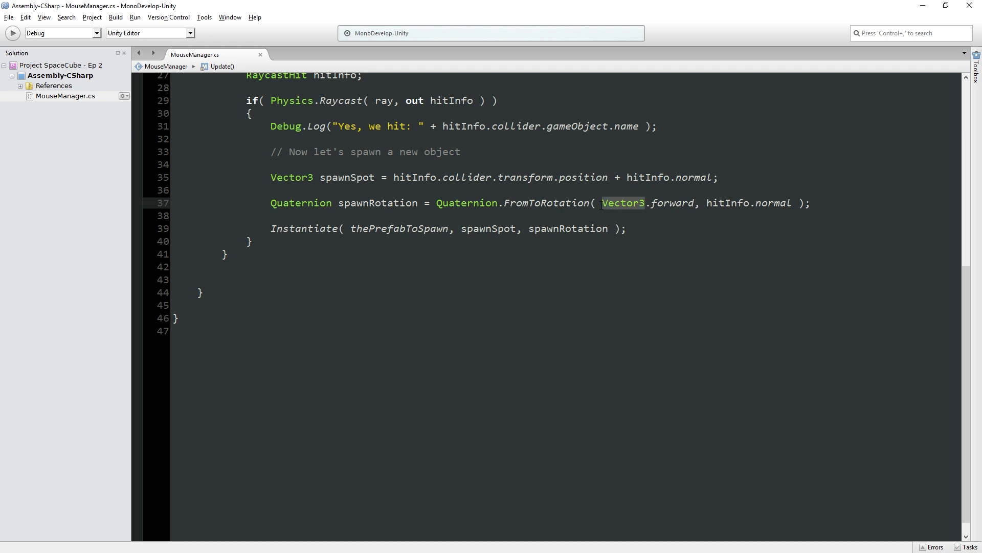
triple_click(601, 204)
key("Delete")
key("ctrl+z")
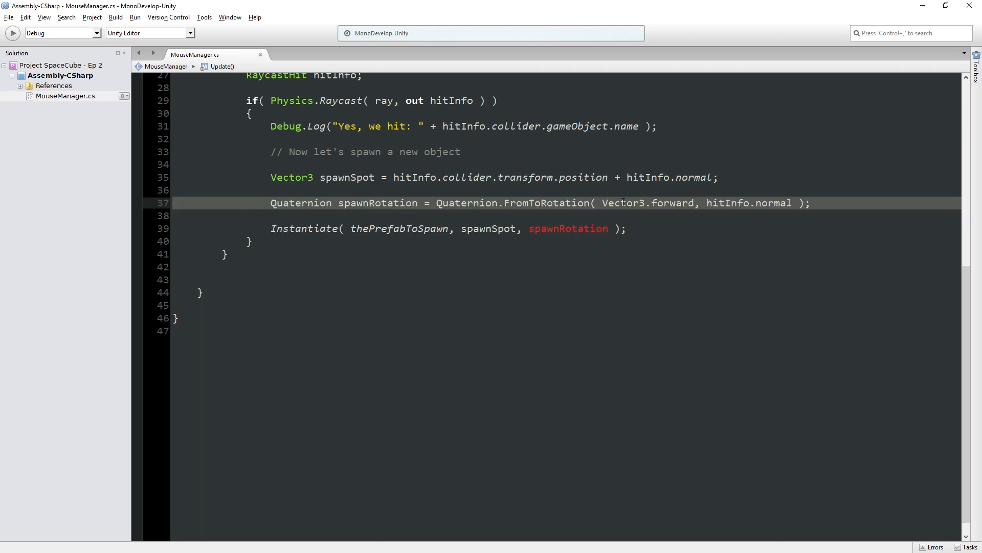
left_click(606, 204)
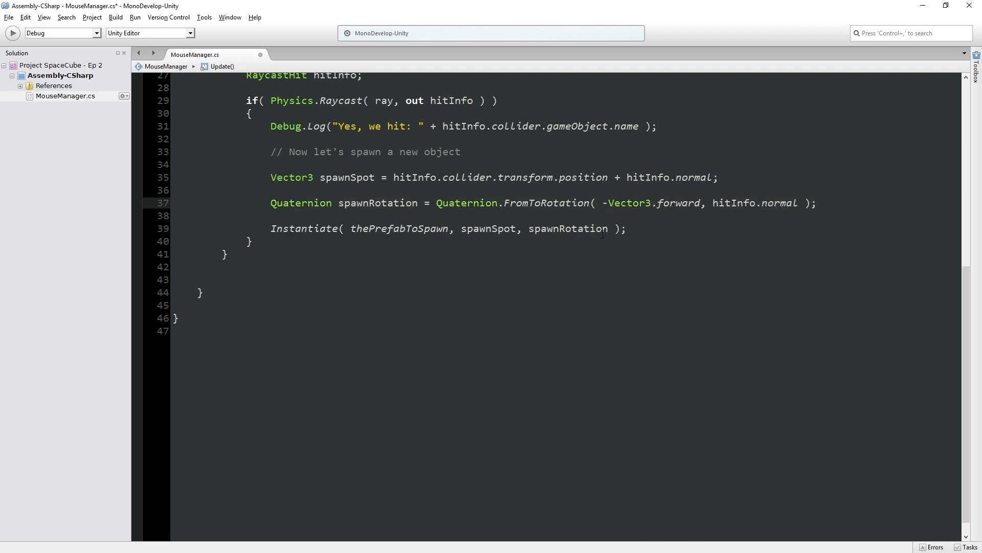
- Return to Unity, test the negated direction by spawning thrusters on three cube faces, and stop the game
key("alt+Tab")
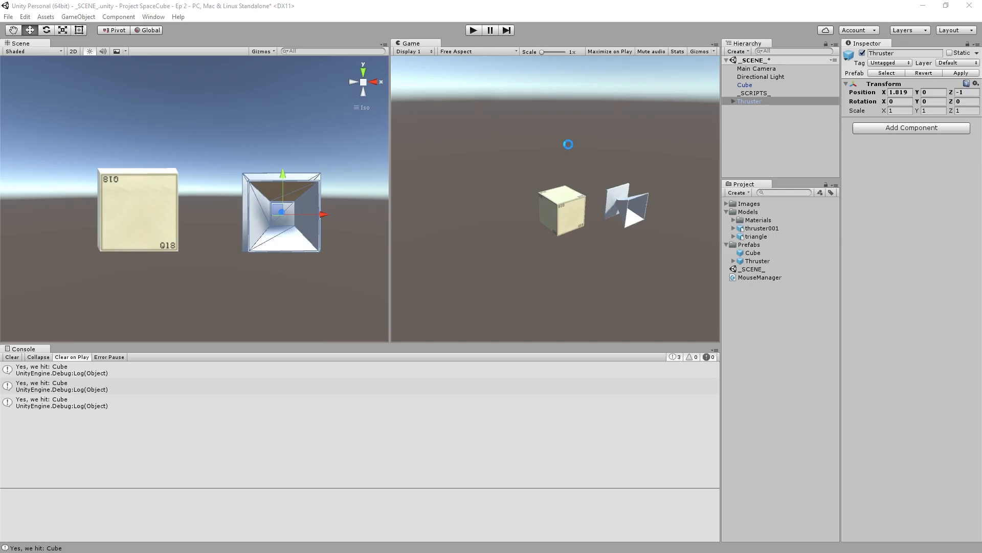
left_click(471, 30)
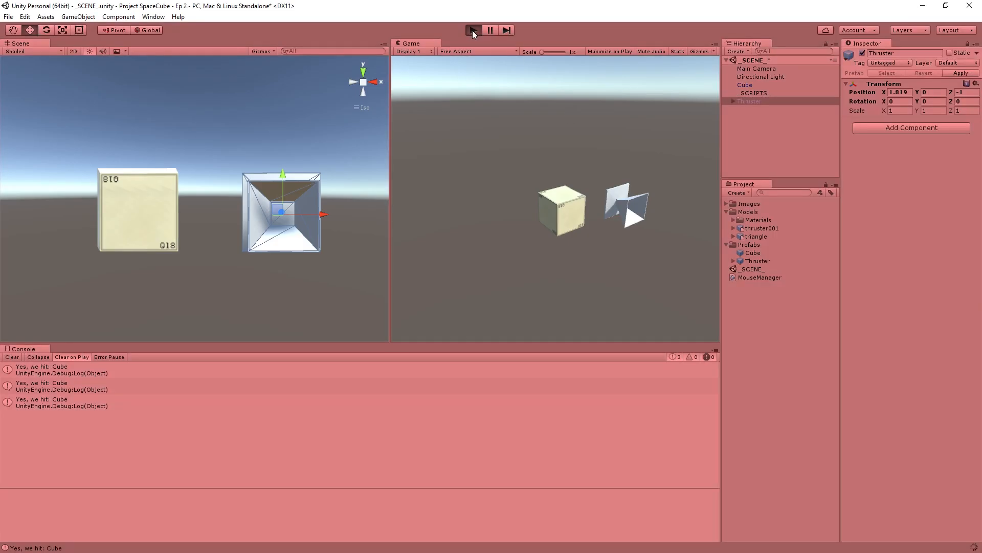
left_click(569, 214)
left_click(557, 200)
left_click(548, 212)
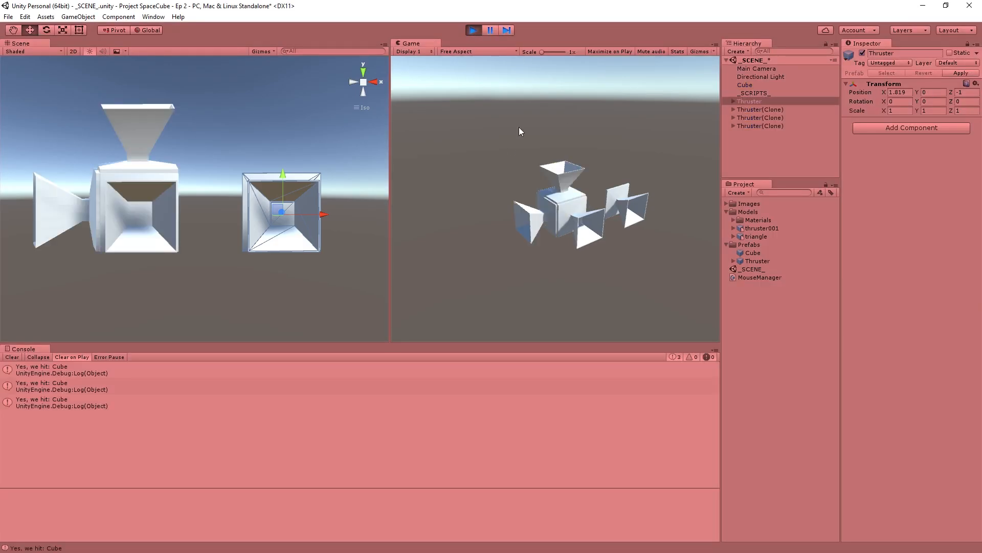
left_click(473, 30)
- Go back to MonoDevelop, remove the minus sign before Vector3.forward in the spawnRotation line, and save the script
key("alt+Tab")
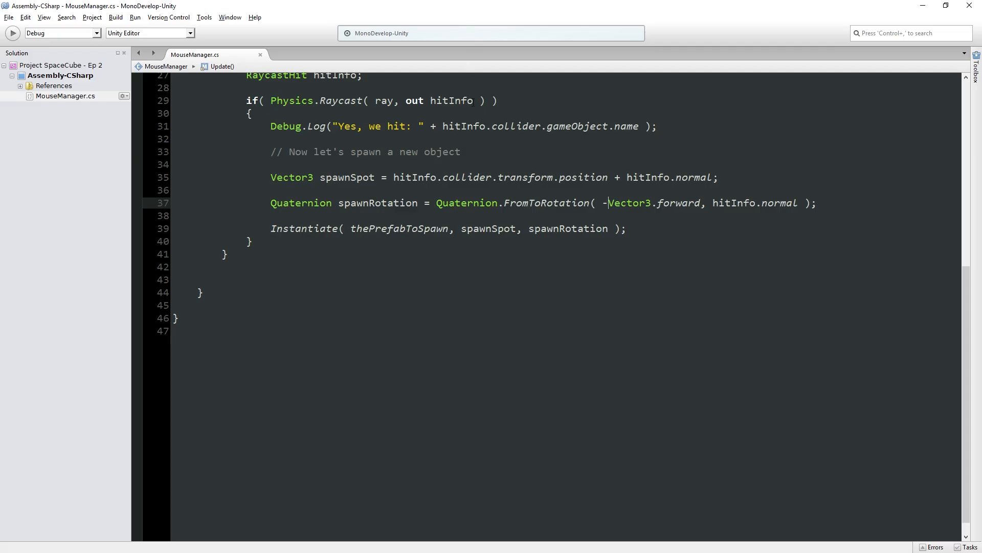
left_click(602, 203)
key("Delete")
key("ctrl+s")
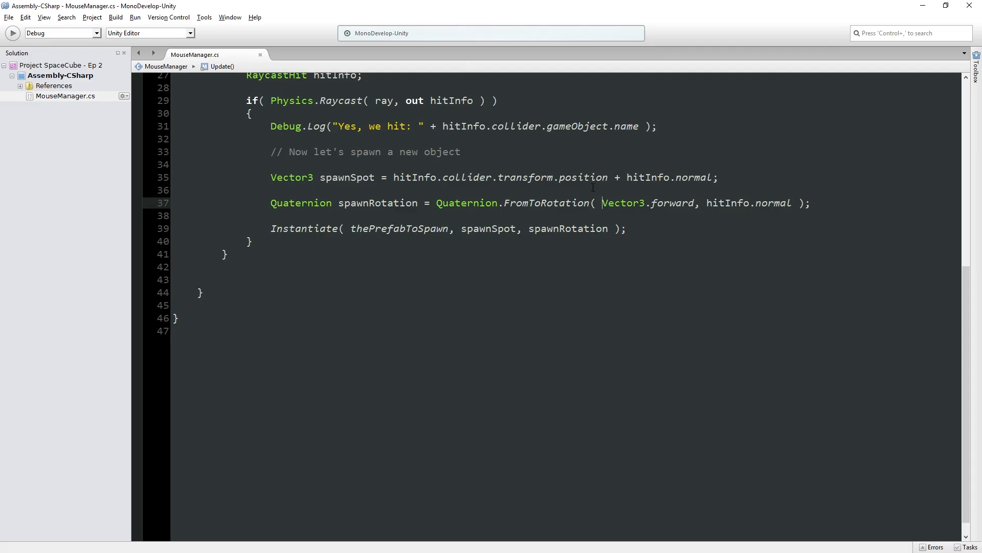
- Switch to Unity and set the Y rotation of the Thruster instance's Thruster Graphics child to 180
key("alt+Tab")
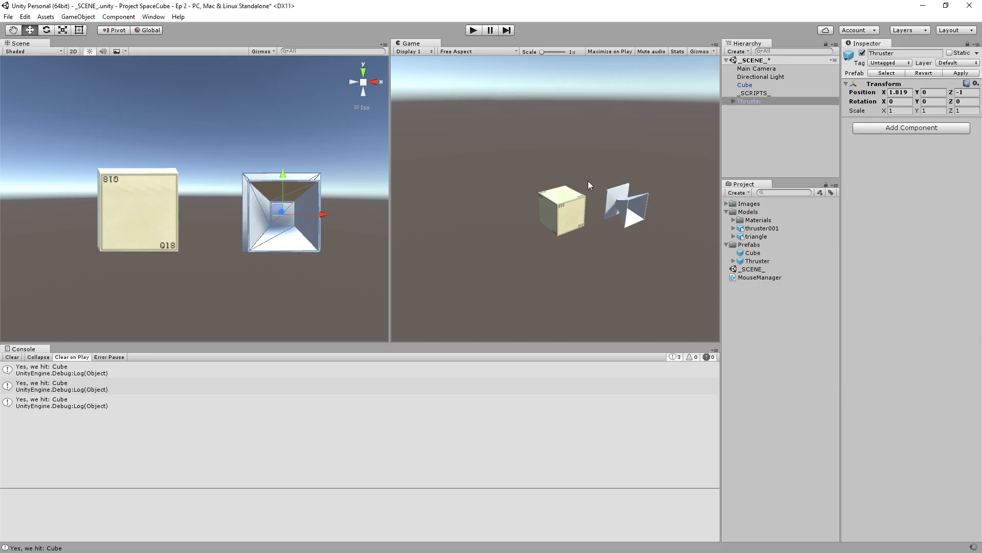
left_click(363, 71)
scroll(312, 148, "down", 3)
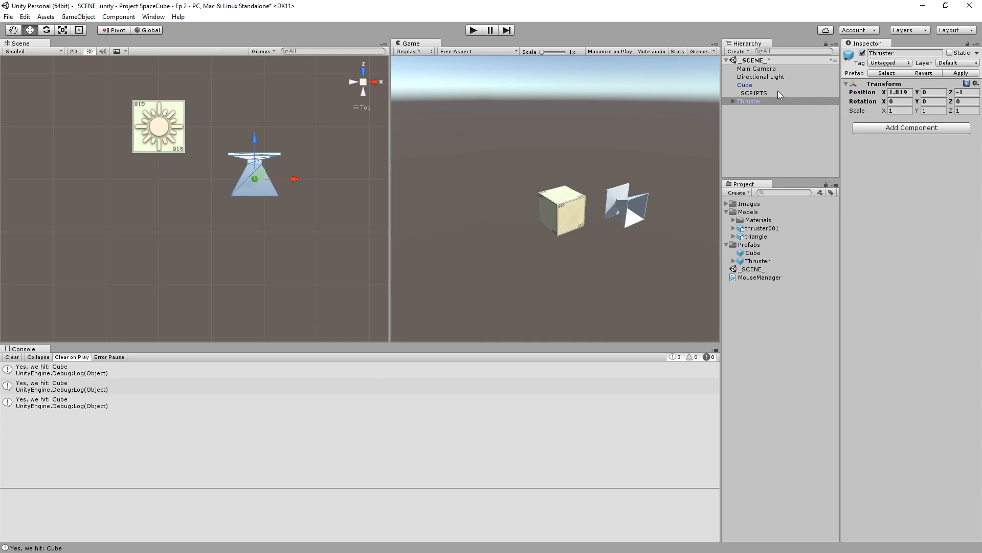
left_click(733, 102)
left_click(755, 110)
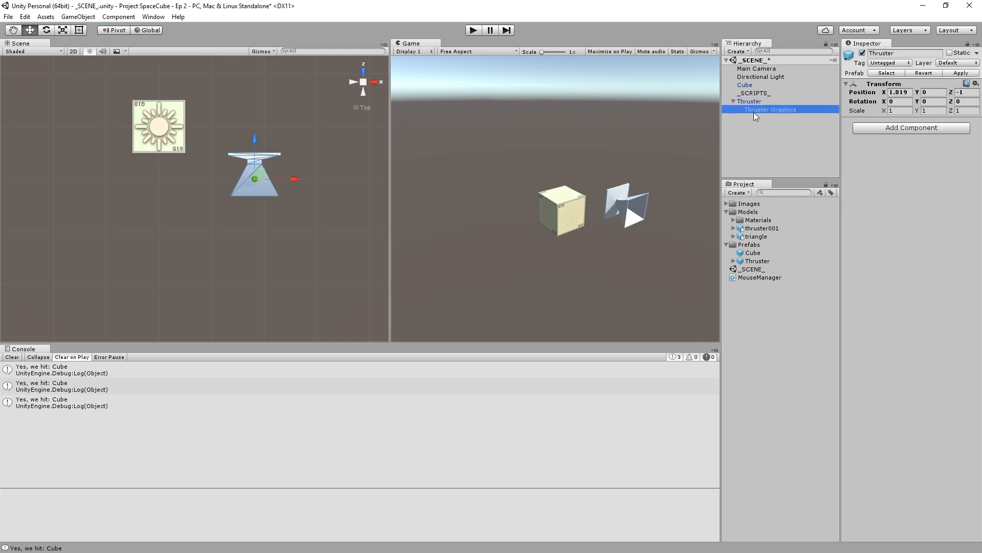
left_click(938, 102)
type("90")
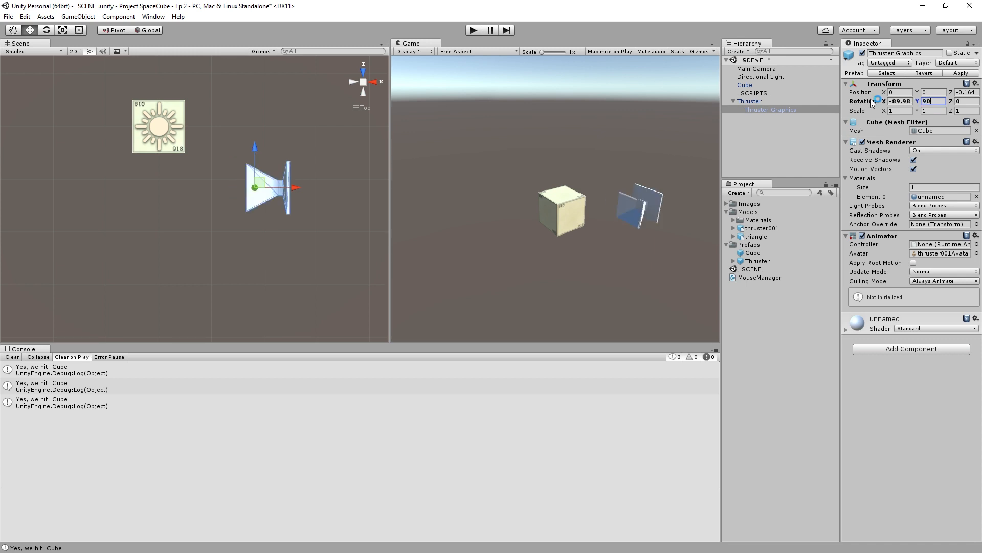
double_click(925, 101)
type("180")
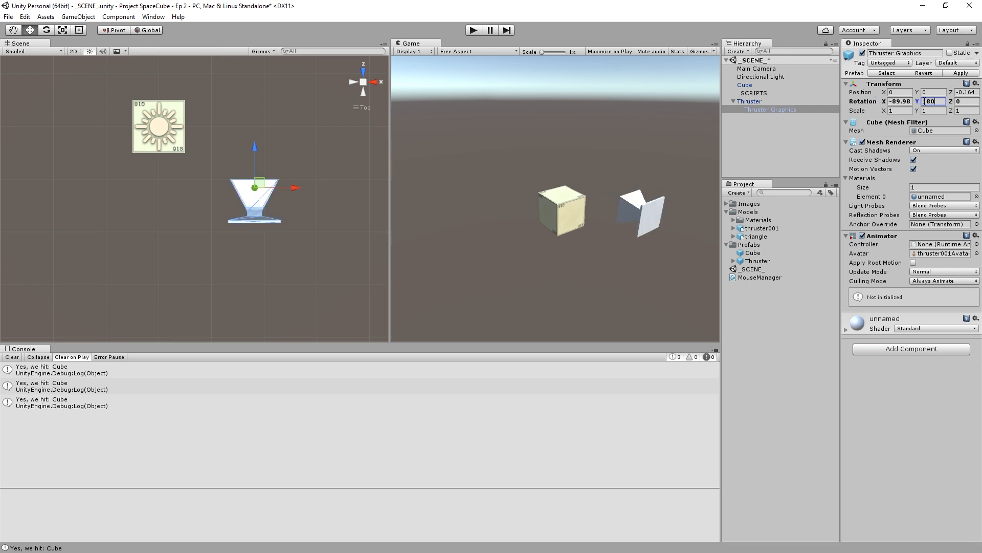
- Set the parent Thruster object's position to X 0 and Z 1
left_click(794, 99)
double_click(901, 93)
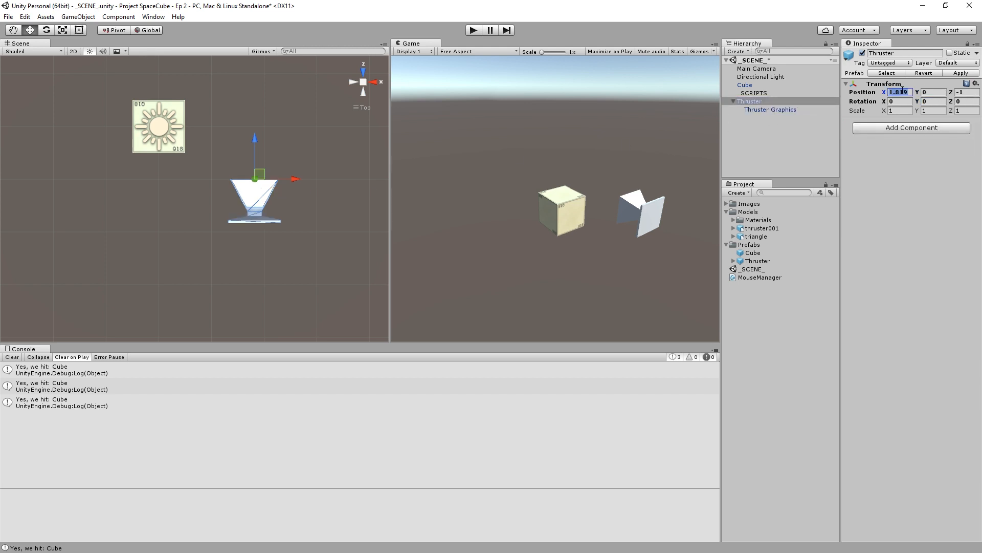
type("0")
key("Tab")
key("Tab")
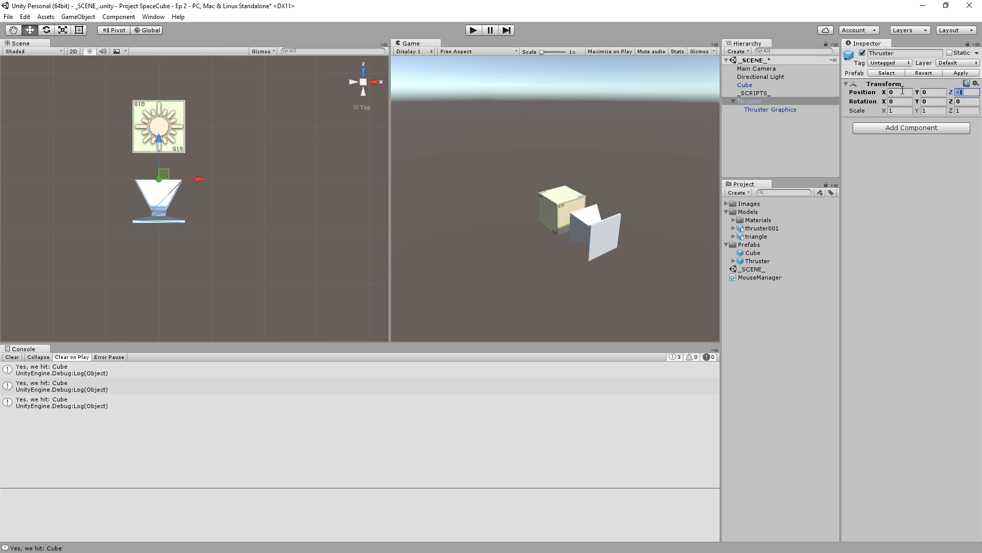
type("1")
- Move the Thruster Graphics child along Z until its base sits flush against the cube's face
left_click(765, 109)
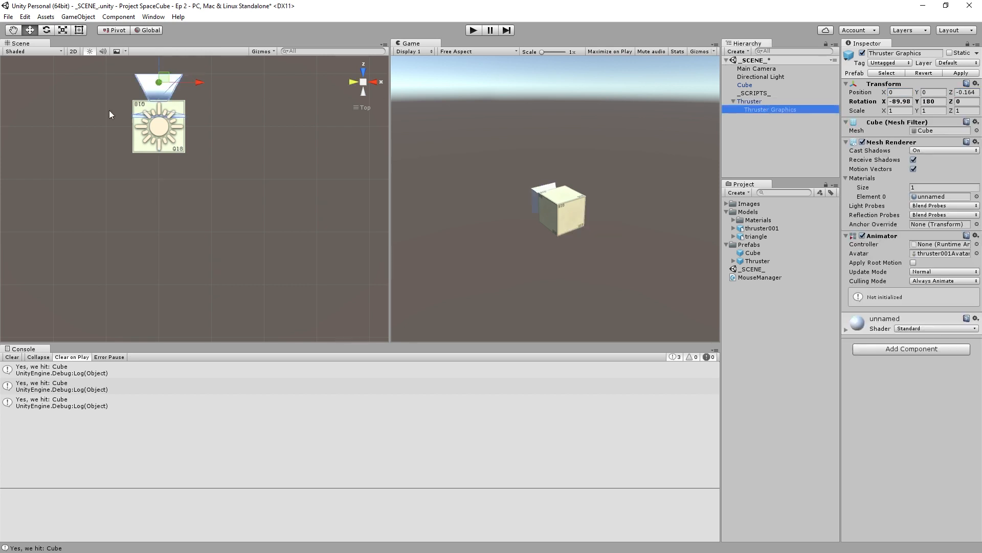
key("f")
left_click_drag(189, 145, 198, 124)
scroll(197, 120, "up", 4)
mouse_move(195, 83)
left_mouse_down()
mouse_move(195, 73)
mouse_move(196, 81)
left_mouse_up()
left_click(293, 180)
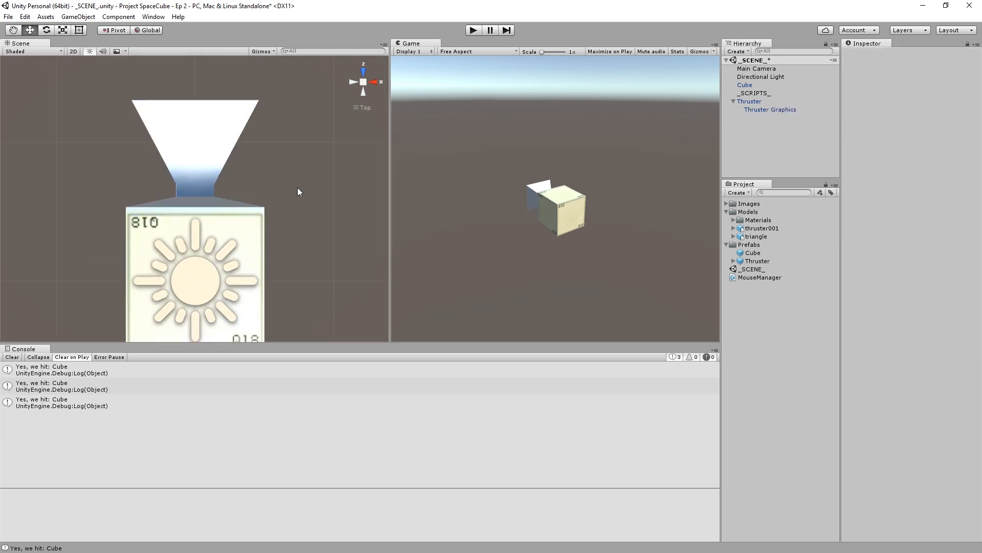
scroll(297, 187, "down", 2)
- Apply the parent Thruster's changes to its prefab and delete the instance from the scene
left_click(786, 103)
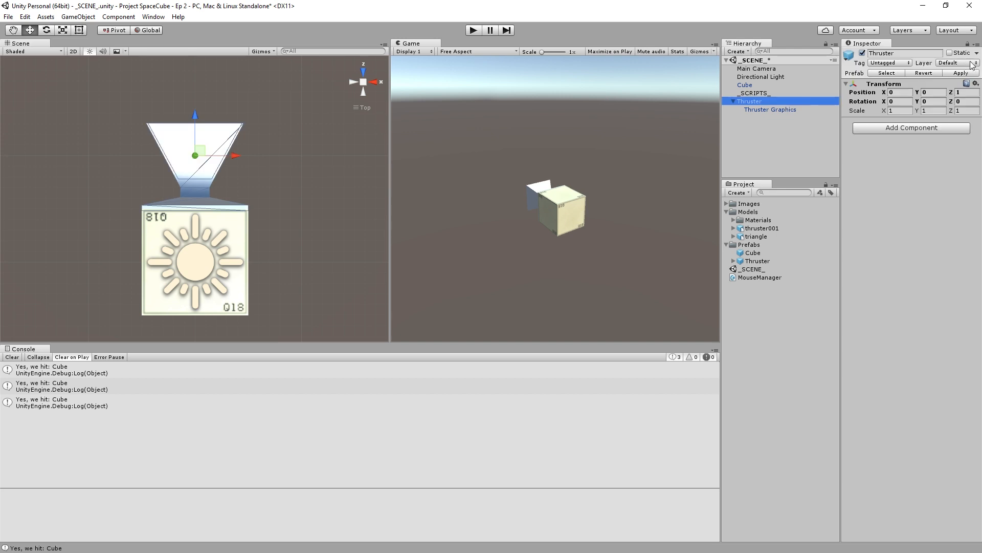
left_click(779, 87)
left_click(773, 102)
key("Delete")
- Run the game, spawn thrusters on the cube's three visible faces, and examine their orientation in the Scene view
left_click(474, 31)
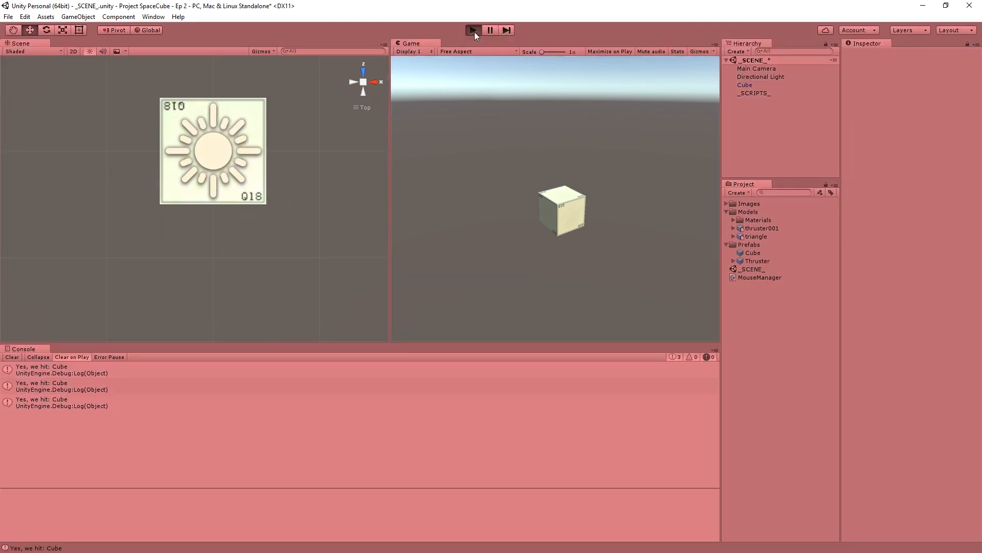
left_click(577, 209)
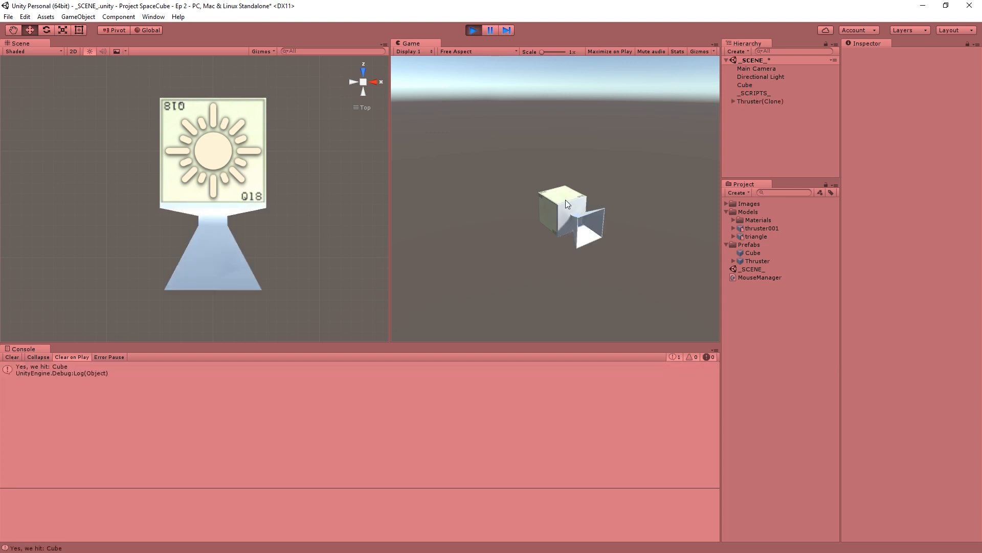
left_click(552, 210)
left_click(550, 210)
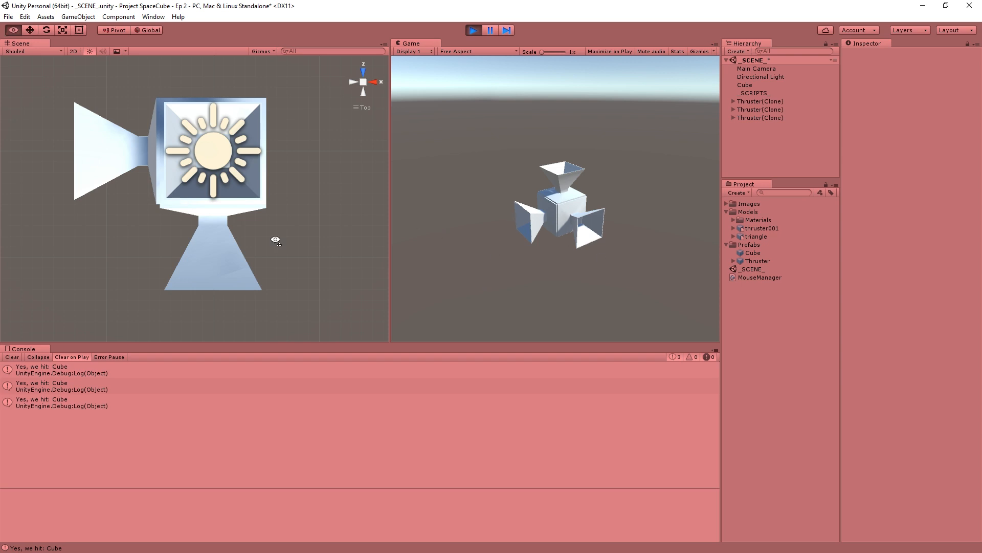
left_click_drag(274, 238, 435, 64, "alt")
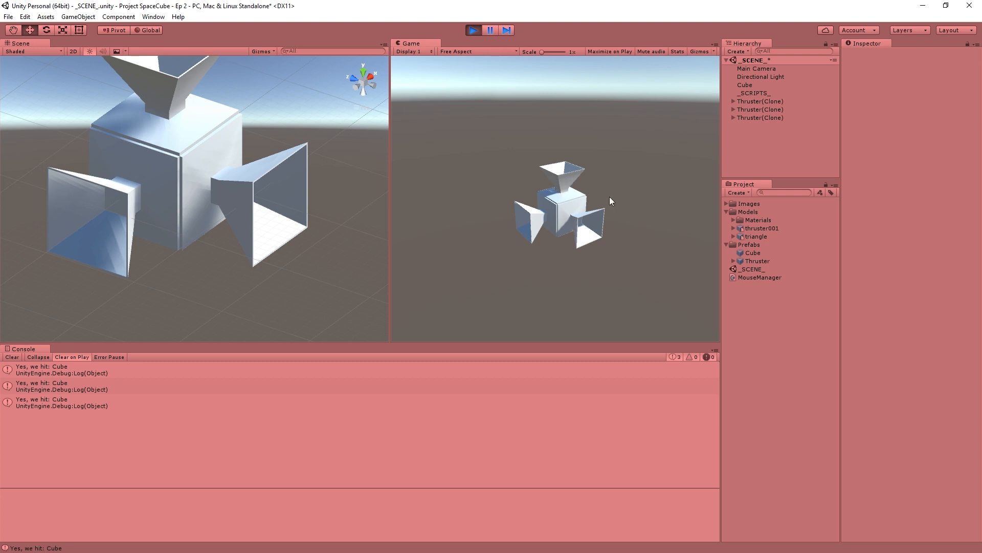
- Spawn five more thrusters on a cube face that already holds one to test for stacking
left_click(571, 208)
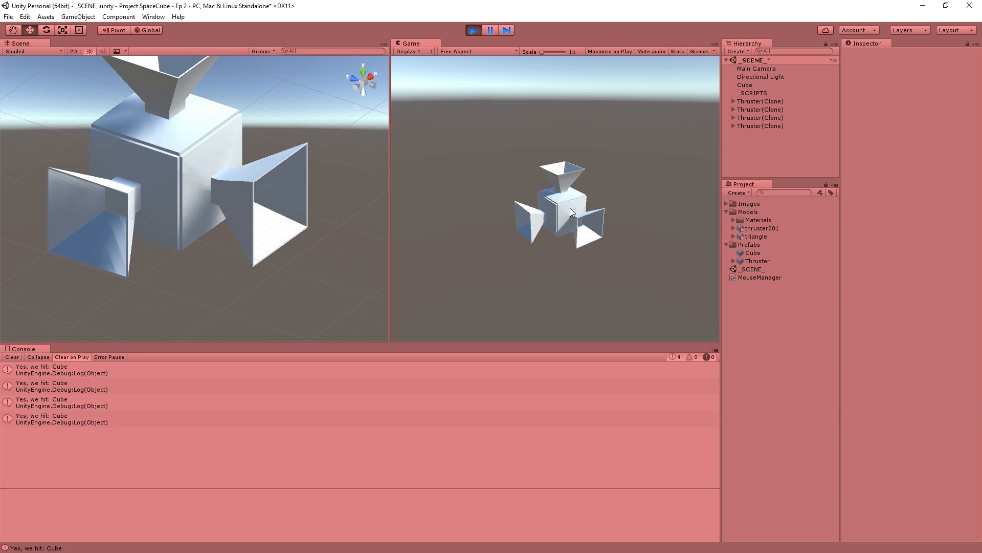
left_click(571, 208)
left_click(571, 209)
left_click(570, 209)
left_click(571, 209)
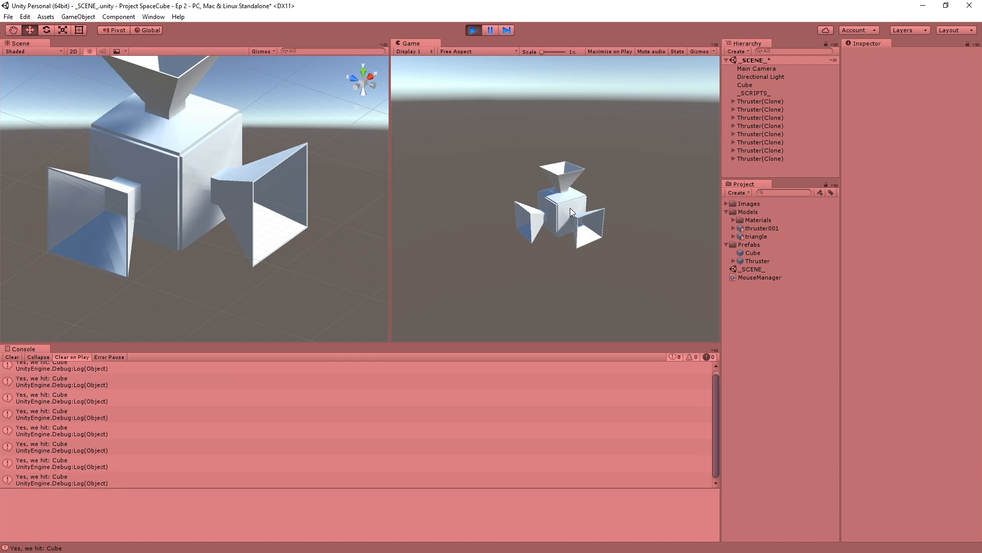
- Pull two of the stacked thruster clones apart along X, to about 2.02 and -1.05, to expose the overlap
left_click(756, 151)
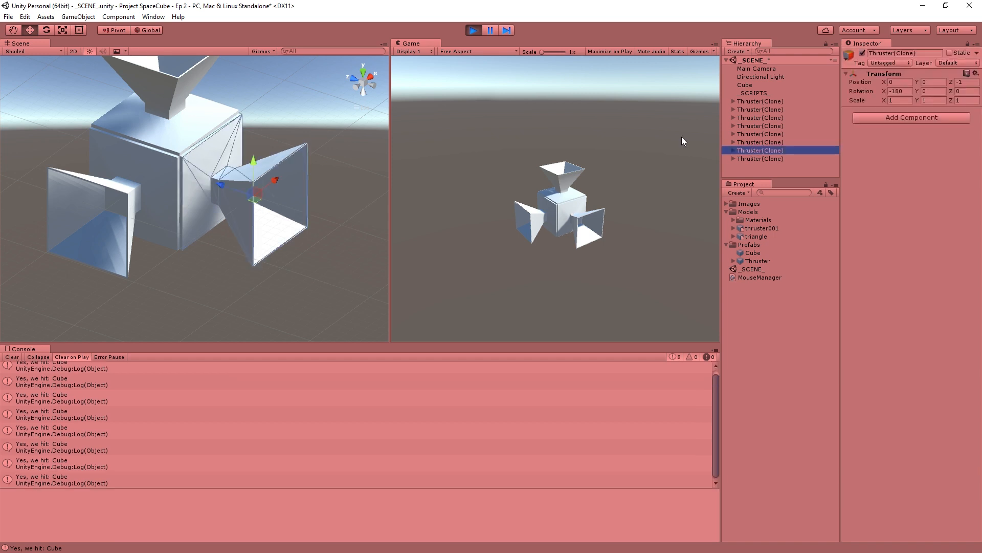
left_click(369, 75)
left_click_drag(252, 259, 467, 248)
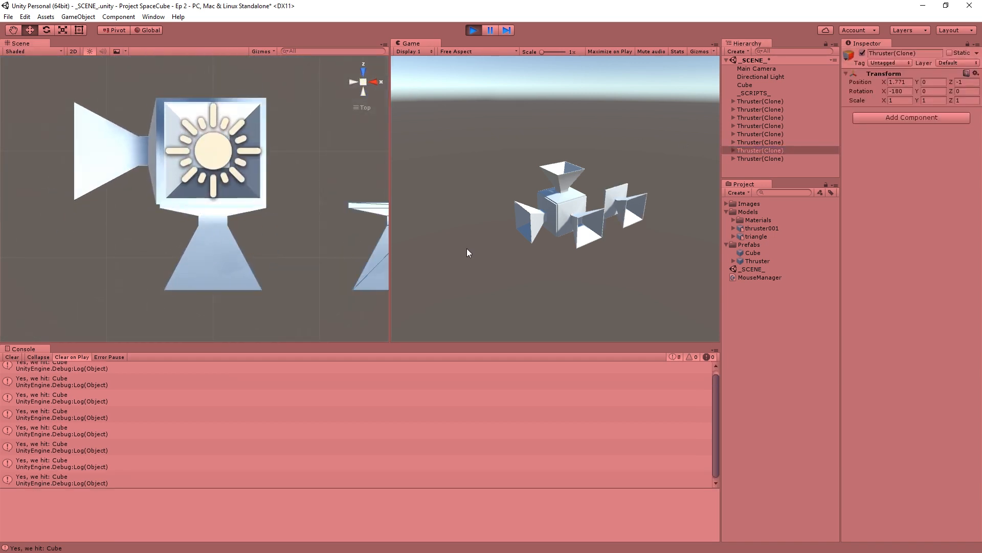
left_click(766, 160)
left_click_drag(254, 261, 141, 257)
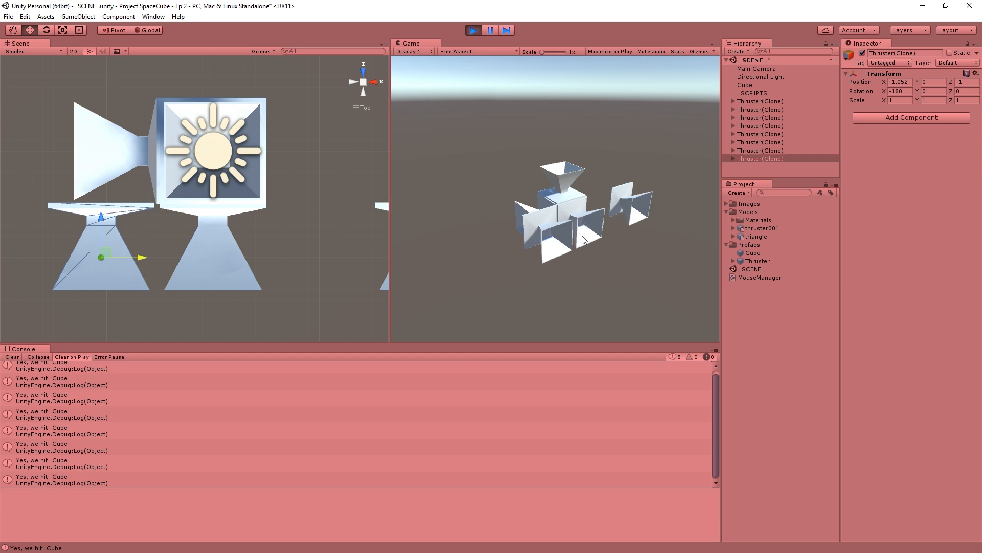
- Stop the game, add a Thruster prefab instance to the scene, and select its Thruster Graphics child
left_click(478, 32)
left_click_drag(747, 264, 762, 128)
left_click(734, 102)
left_click(755, 109)
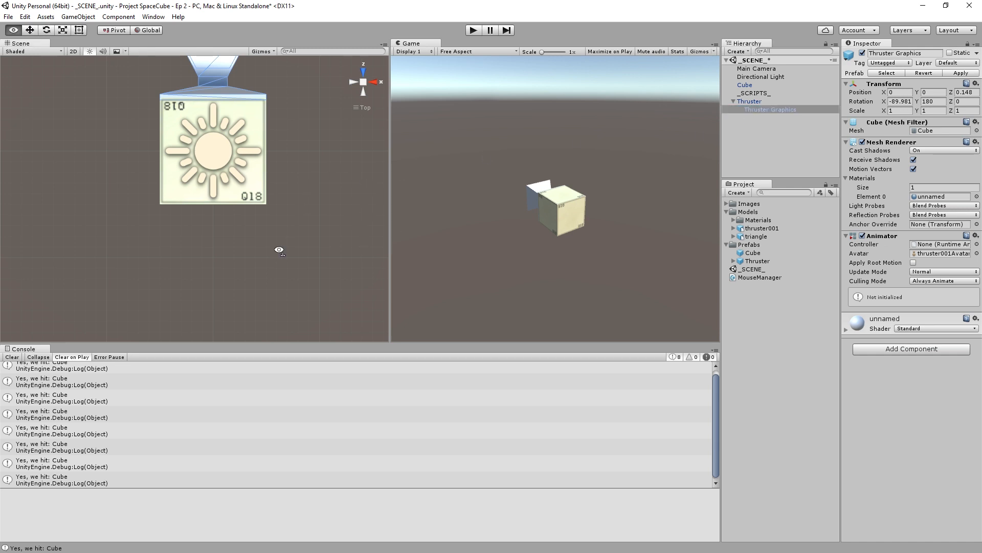
- Examine the thruster's shape and its contact with the cube's face from several angles
mouse_move(277, 248)
left_mouse_down("alt")
mouse_move(272, 145)
mouse_move(269, 186)
mouse_move(293, 245)
left_mouse_up("alt")
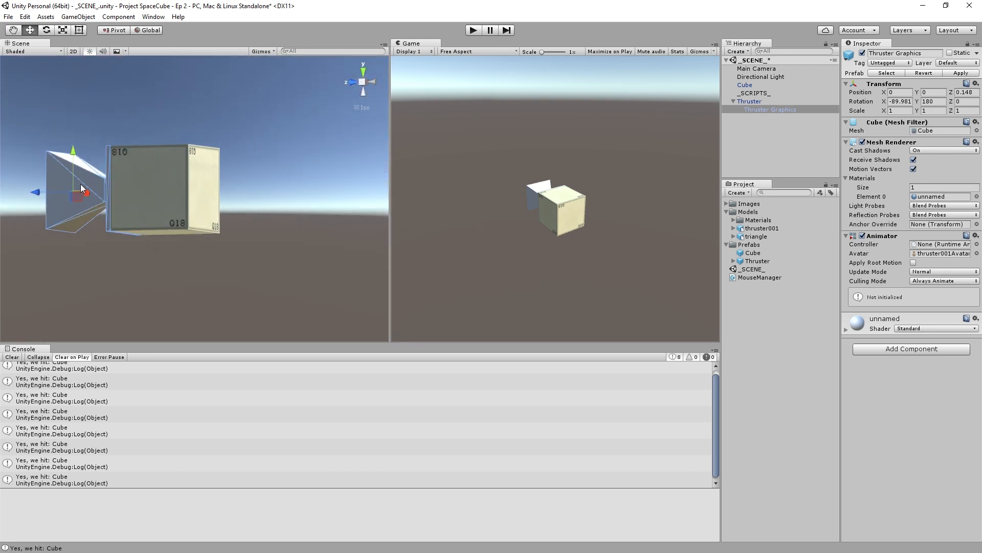
left_click_drag(81, 183, 123, 153, "alt")
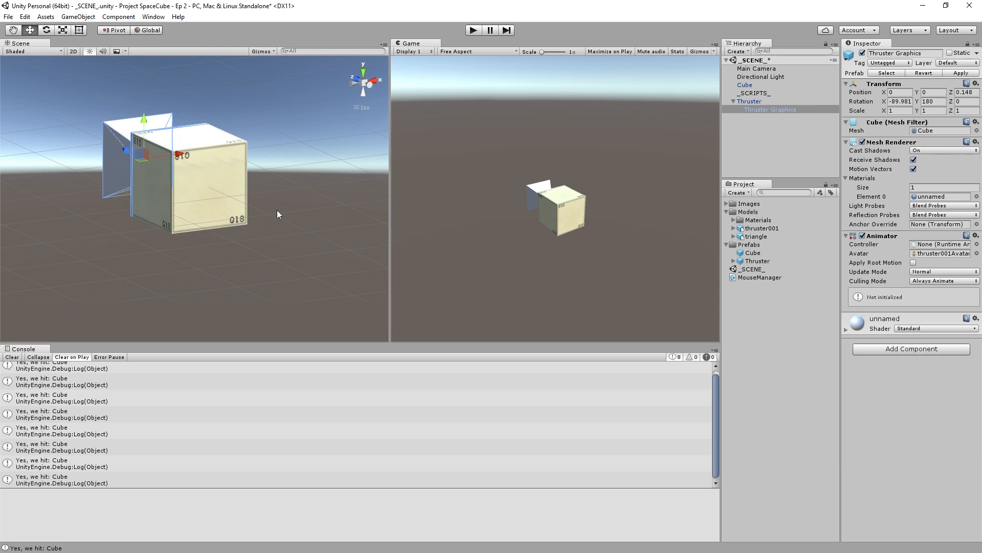
left_click_drag(217, 211, 276, 235, "alt")
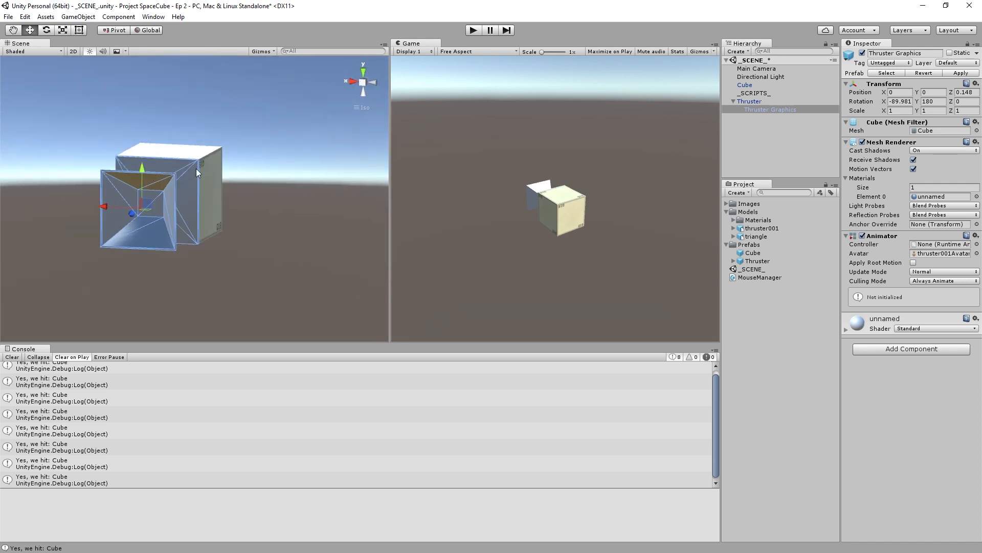
left_click_drag(269, 212, 137, 224, "alt")
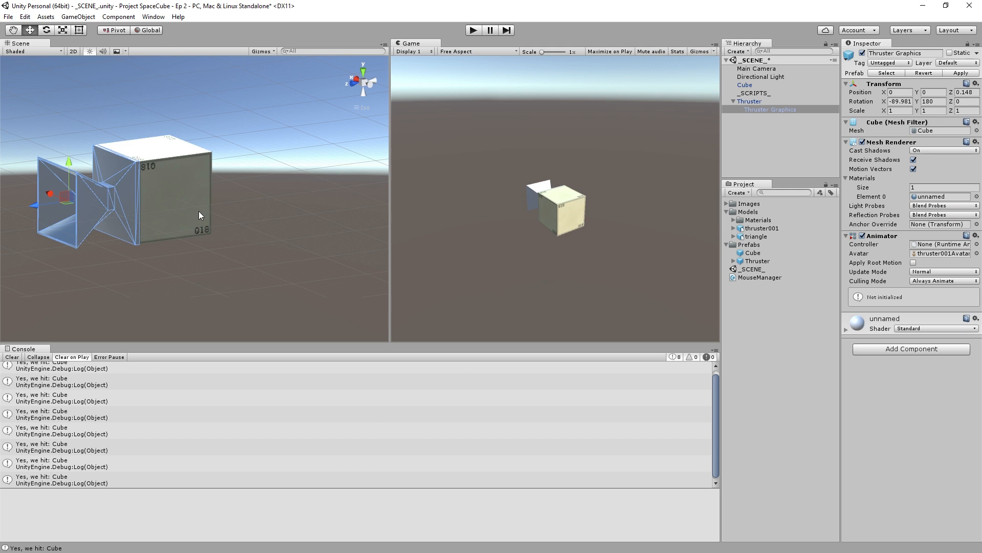
left_click_drag(199, 212, 75, 76, "alt")
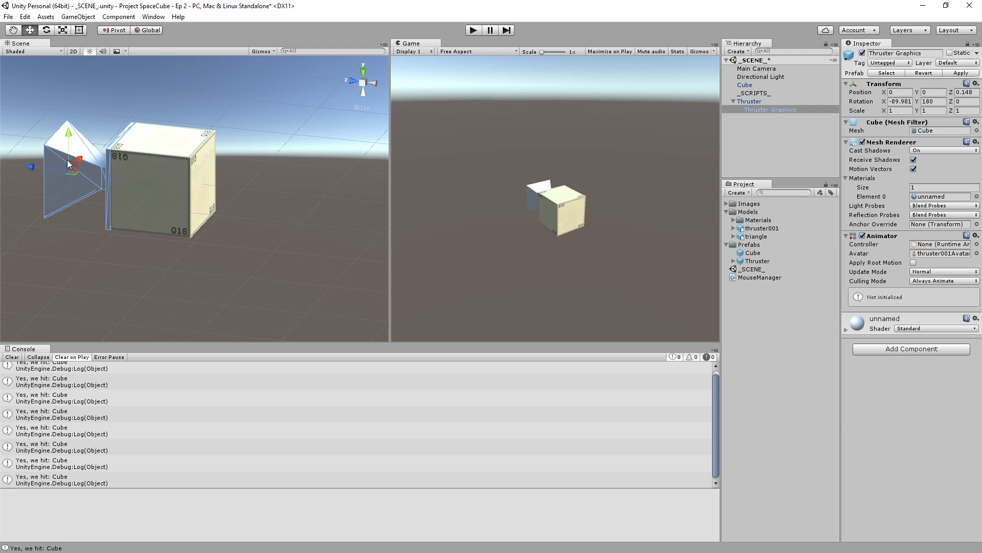
left_click_drag(75, 170, 83, 222, "alt")
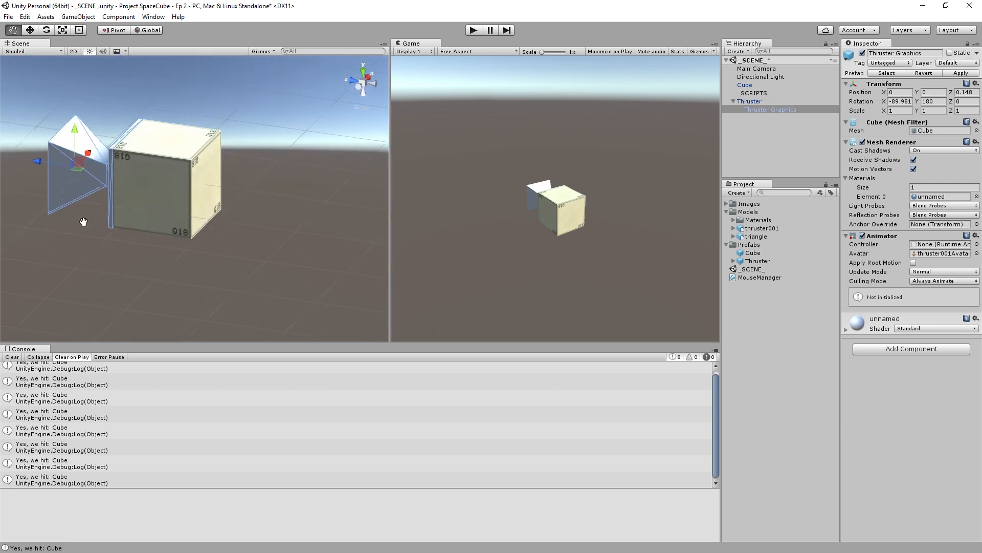
scroll(206, 244, "up", 3)
middle_click_drag(84, 221, 183, 241)
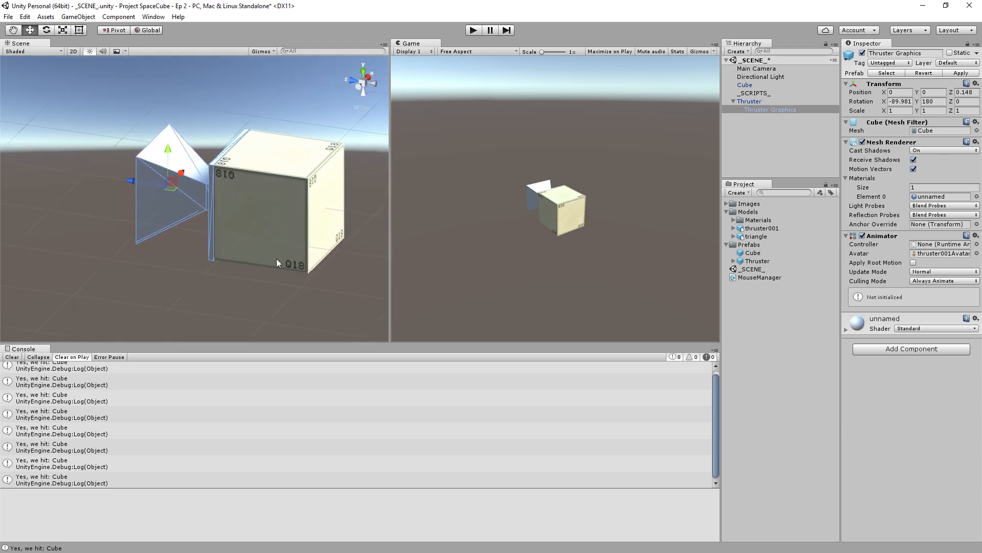
- Add a Box Collider component to the Thruster Graphics object
left_click(878, 349)
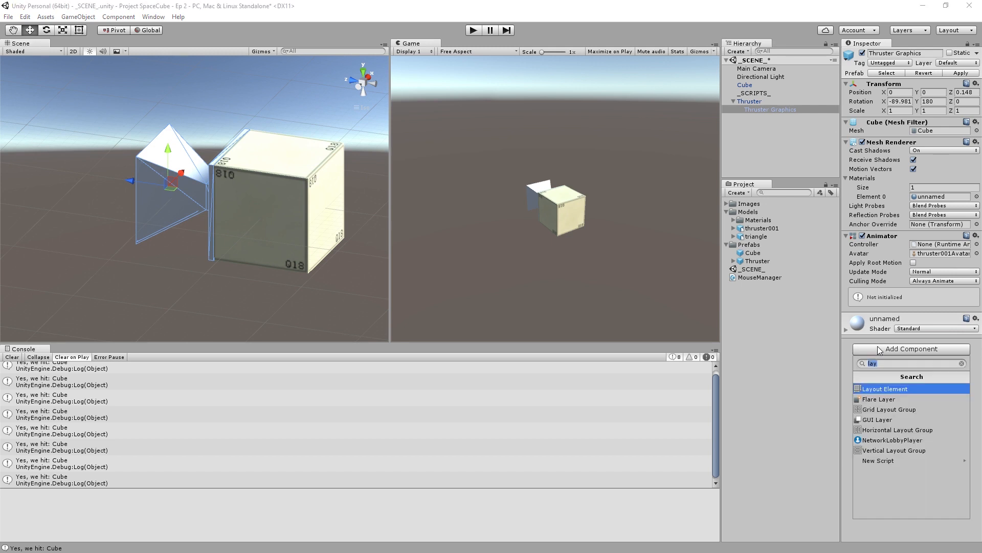
type("coll")
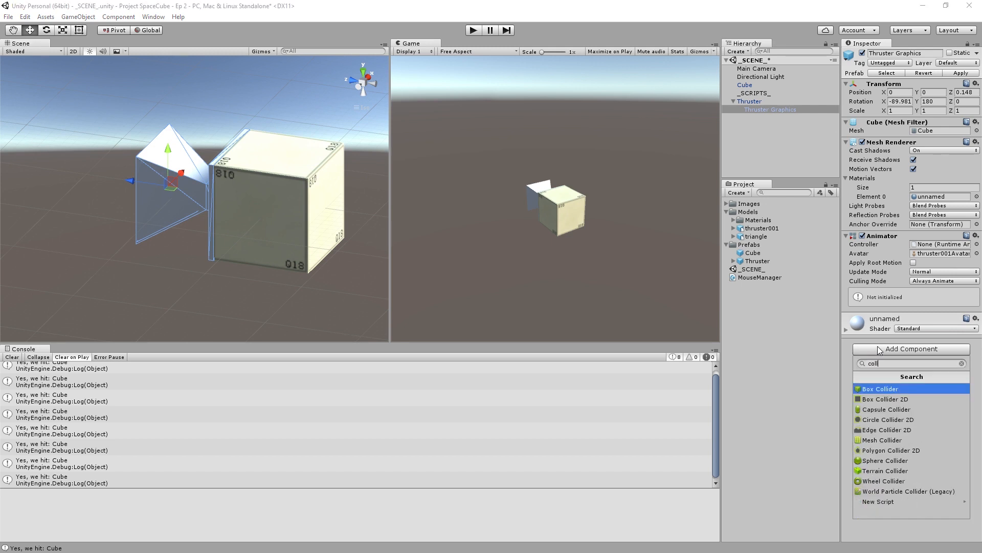
key("Return")
- Examine how the Box Collider's bounds fit around the thruster's flared shape from several sides
left_click_drag(222, 284, 391, 228, "alt")
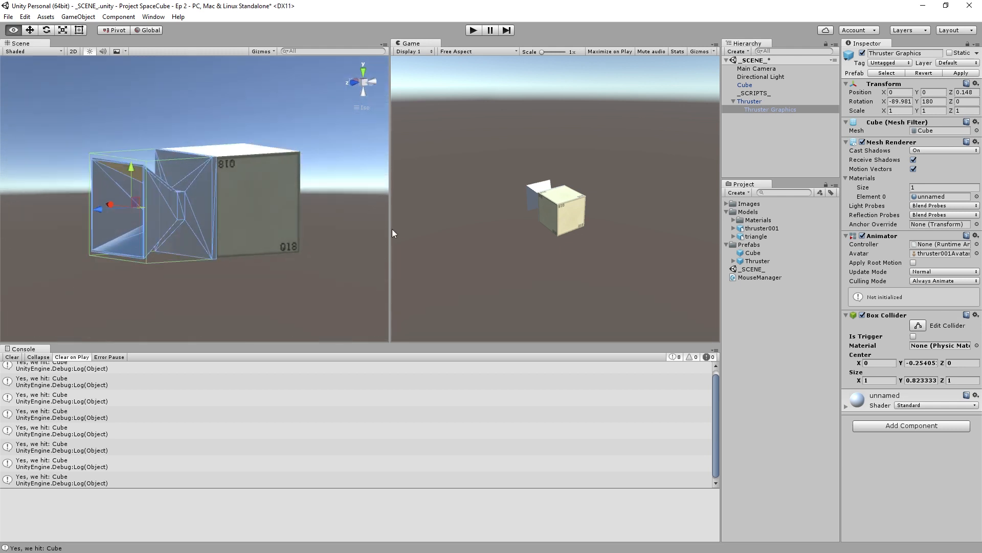
right_click_drag(392, 229, 342, 201)
scroll(196, 213, "up", 4)
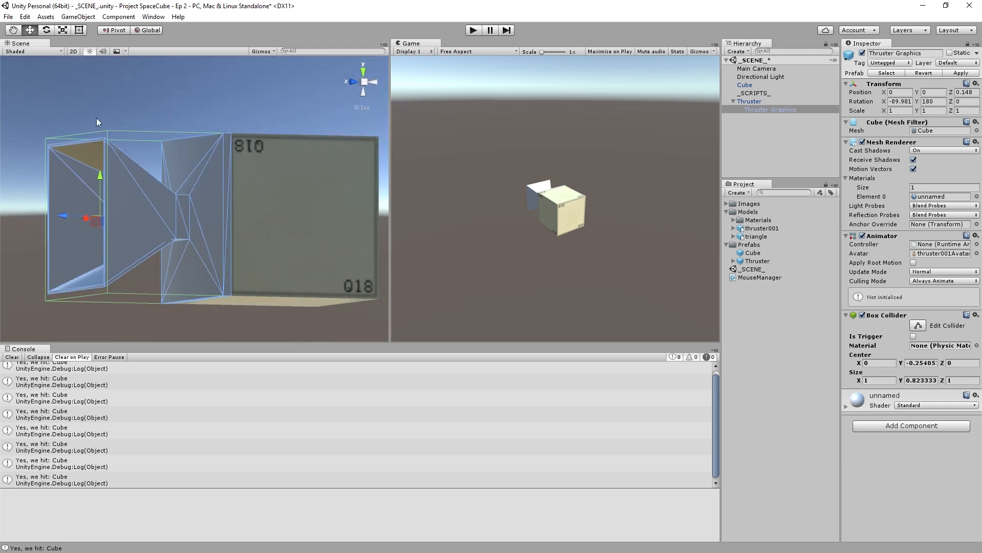
left_click_drag(216, 238, 323, 296, "alt")
right_click_drag(323, 296, 376, 198)
right_click_drag(295, 128, 231, 148)
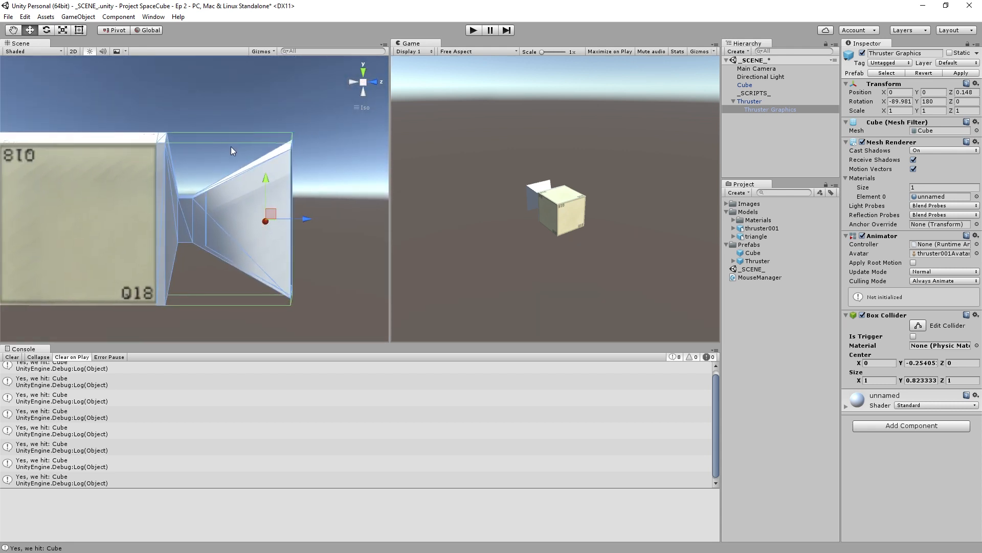
right_click_drag(305, 163, 252, 170)
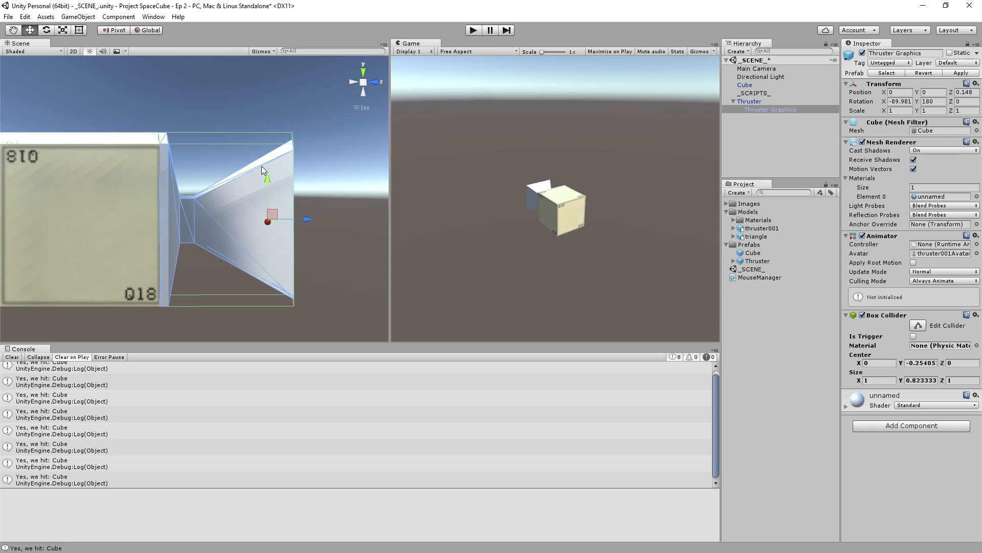
right_click_drag(316, 185, 273, 144)
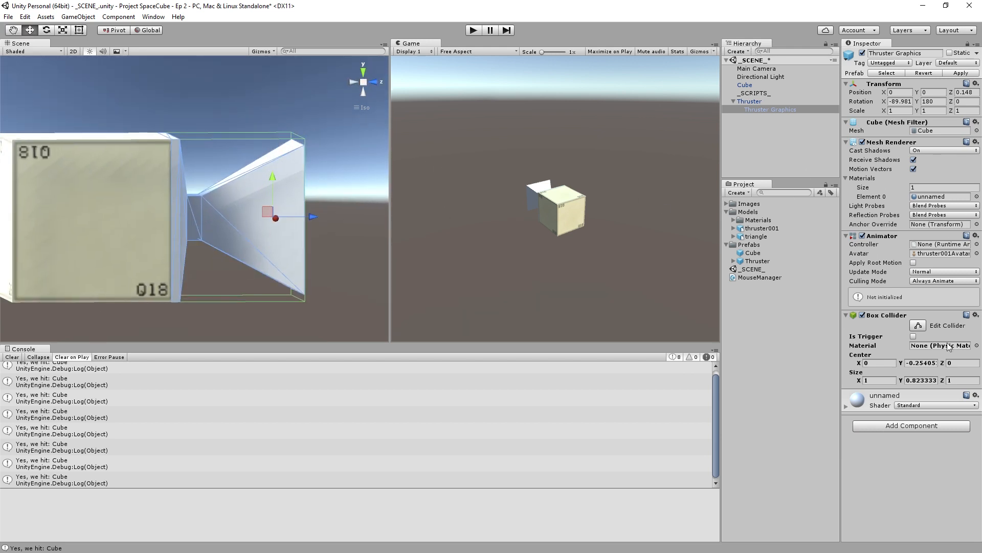
- Remove the Box Collider from Thruster Graphics and add a Mesh Collider in its place
left_click(976, 315)
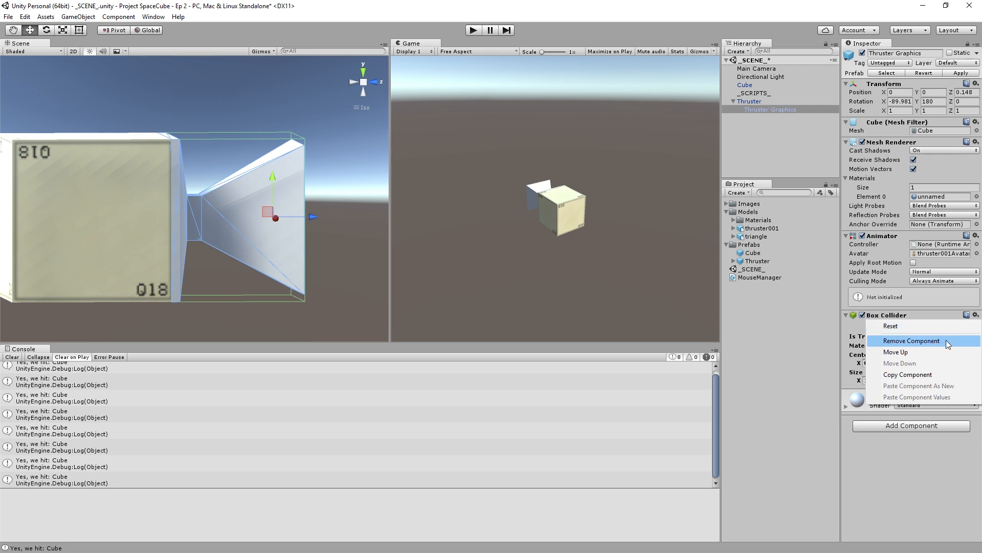
left_click(921, 337)
left_click(914, 350)
type("mesh")
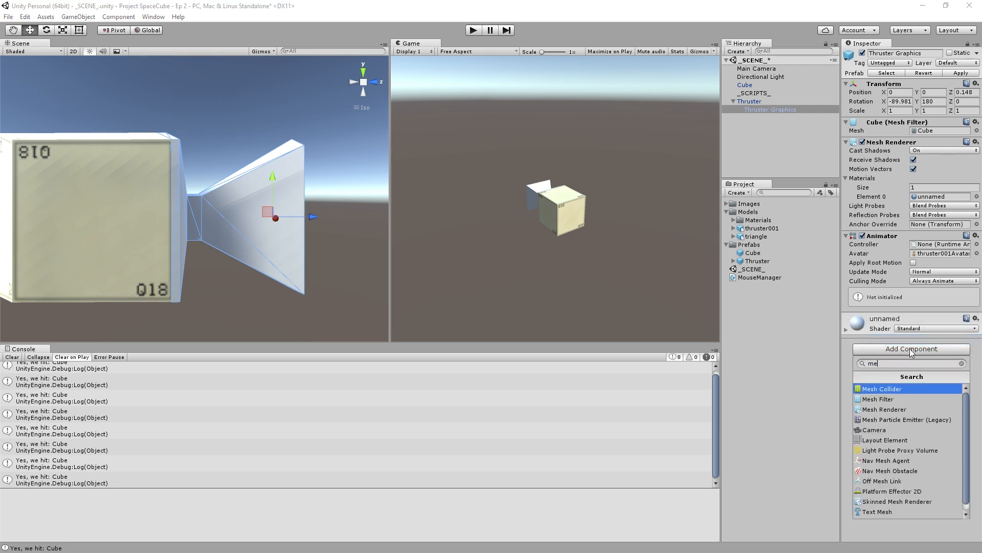
left_click(888, 389)
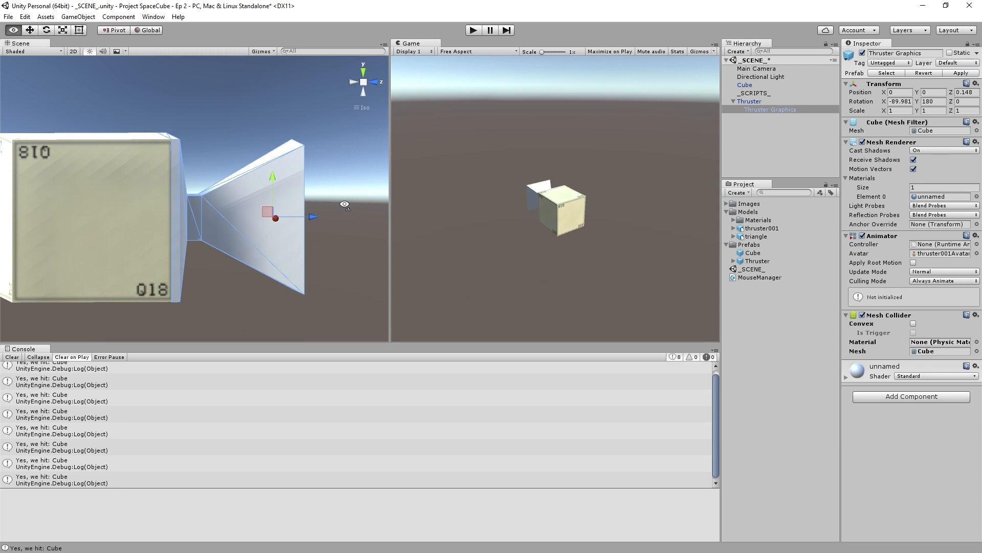
- Look through the meshes available for the Mesh Collider and keep the assigned Cube mesh
right_click_drag(346, 202, 381, 217)
right_click_drag(347, 252, 299, 234)
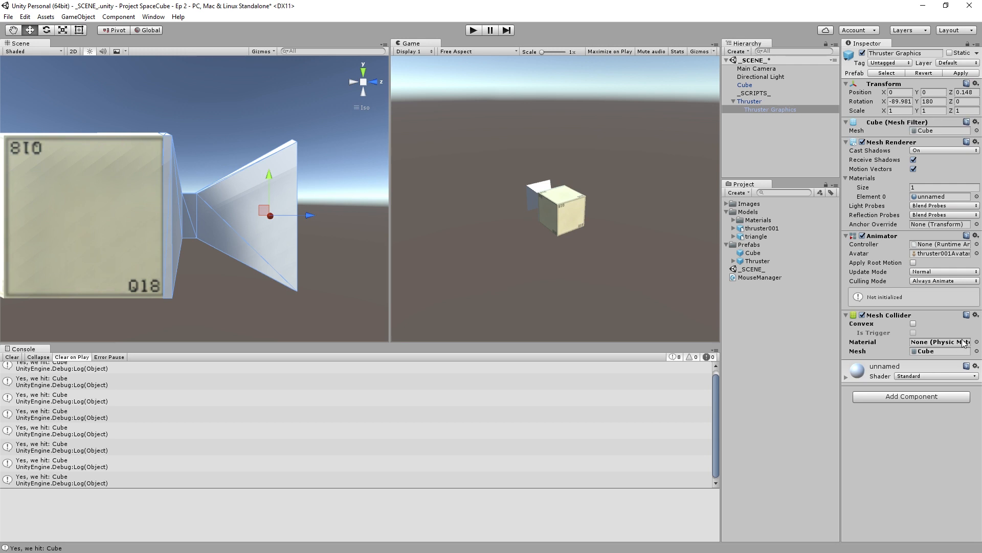
left_click(977, 351)
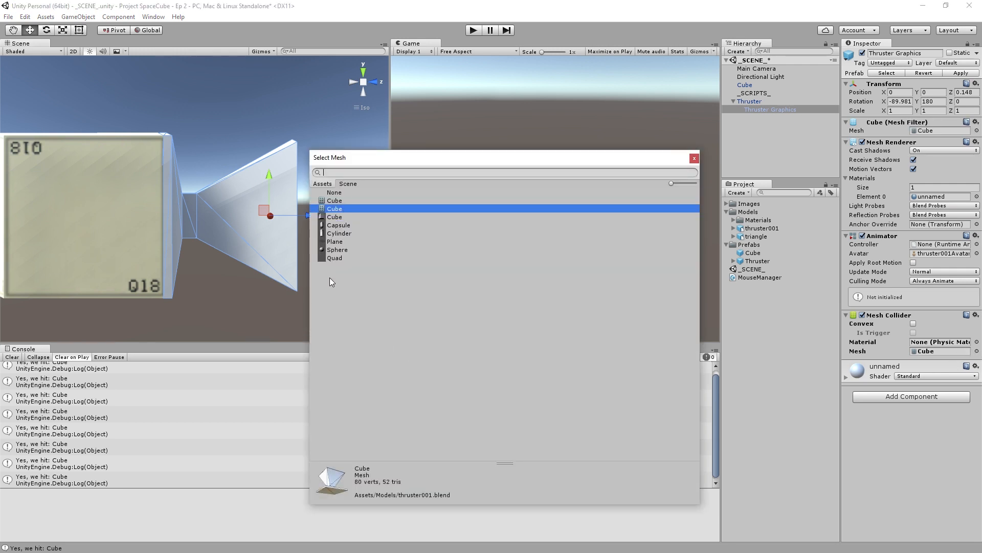
left_click(695, 159)
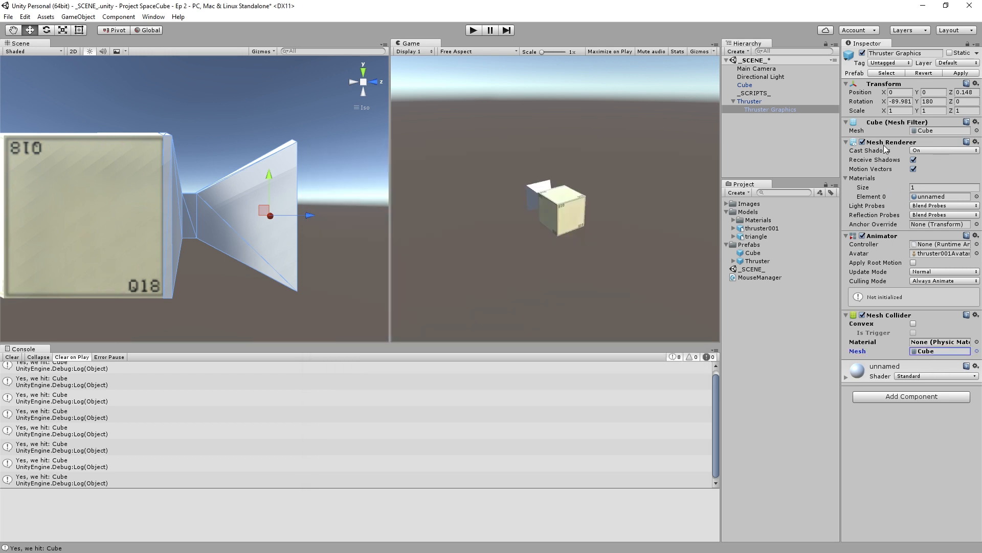
- Temporarily disable the Mesh Renderer on Thruster Graphics and examine the Mesh Collider's wireframe from several angles
left_click(863, 143)
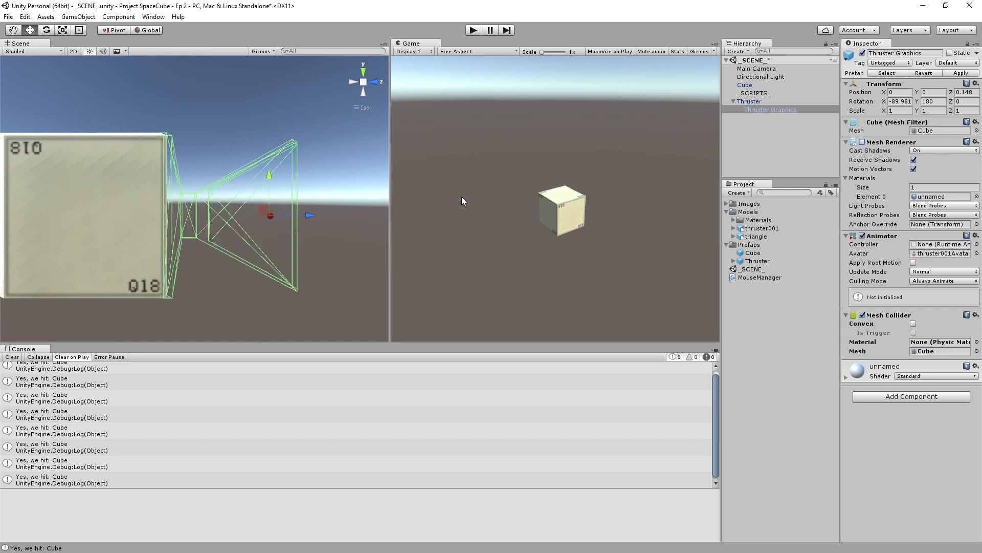
left_click_drag(215, 215, 280, 133, "alt")
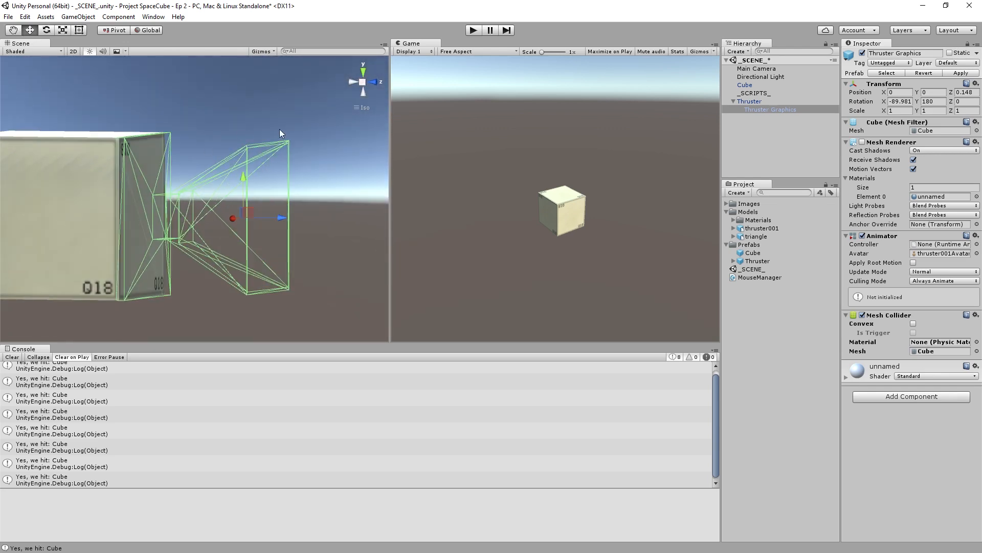
left_click_drag(224, 178, 199, 270, "alt")
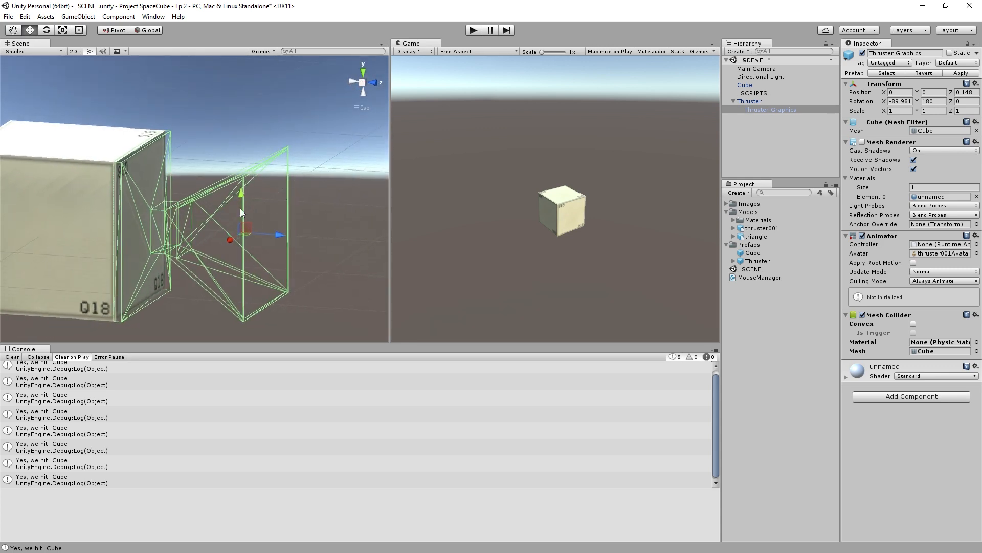
left_click_drag(180, 234, 213, 229, "alt")
left_click_drag(235, 196, 246, 196, "alt")
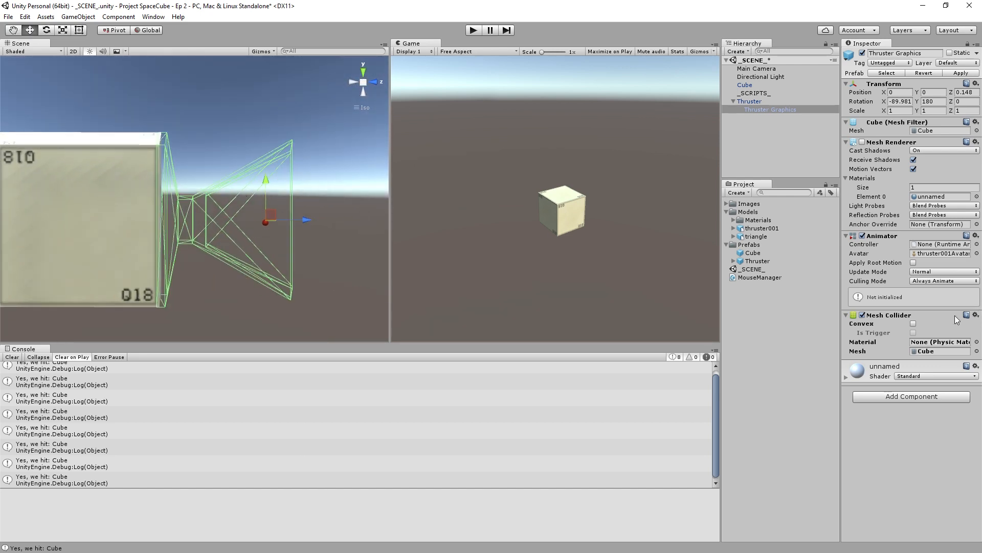
- Enable Convex on the Mesh Collider, inspect the resulting collider outline, and disable Convex again
left_click(913, 324)
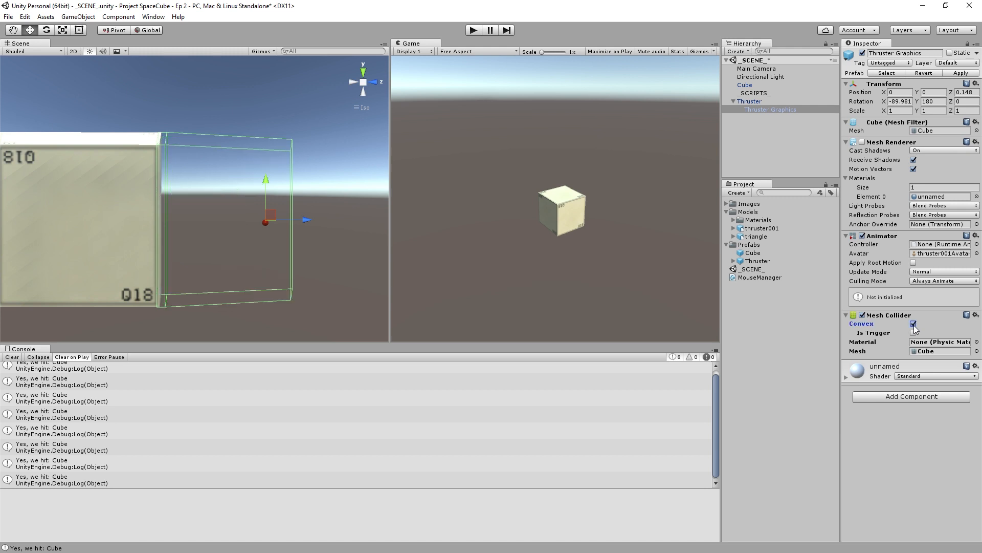
left_click_drag(355, 217, 324, 115, "alt")
left_click_drag(235, 172, 183, 196, "alt")
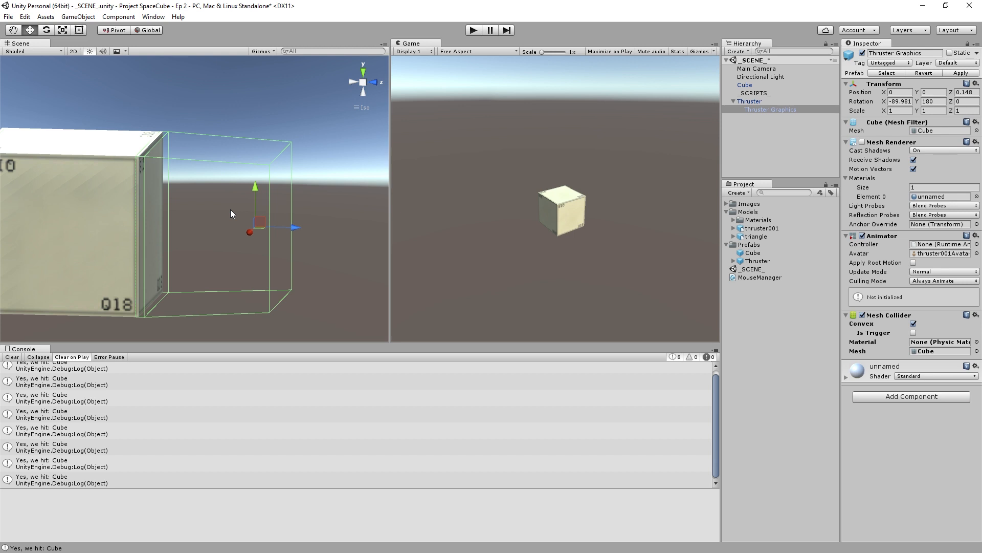
left_click(913, 324)
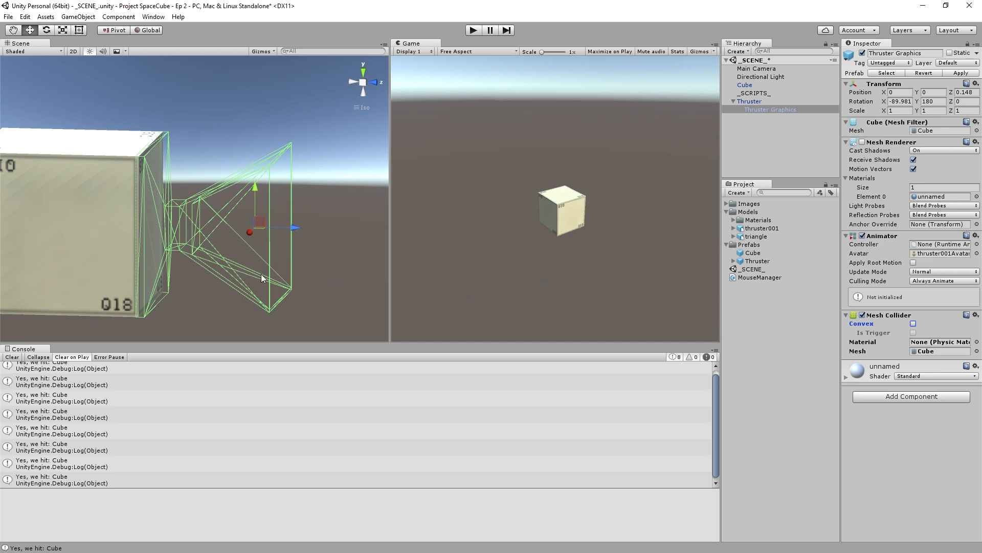
- Re-enable the Mesh Renderer on Thruster Graphics and select the parent Thruster object
left_click_drag(228, 287, 188, 256, "alt")
left_click(862, 142)
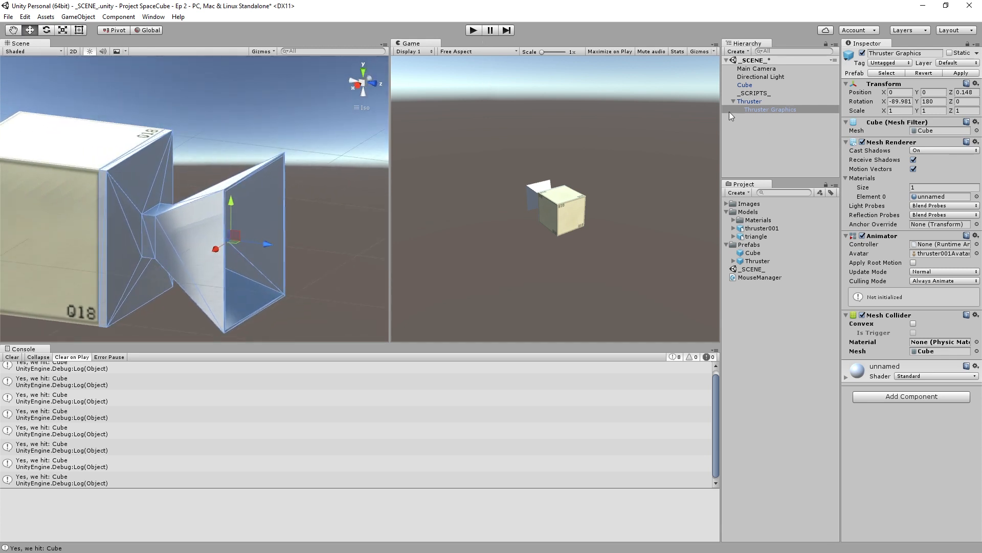
left_click(757, 103)
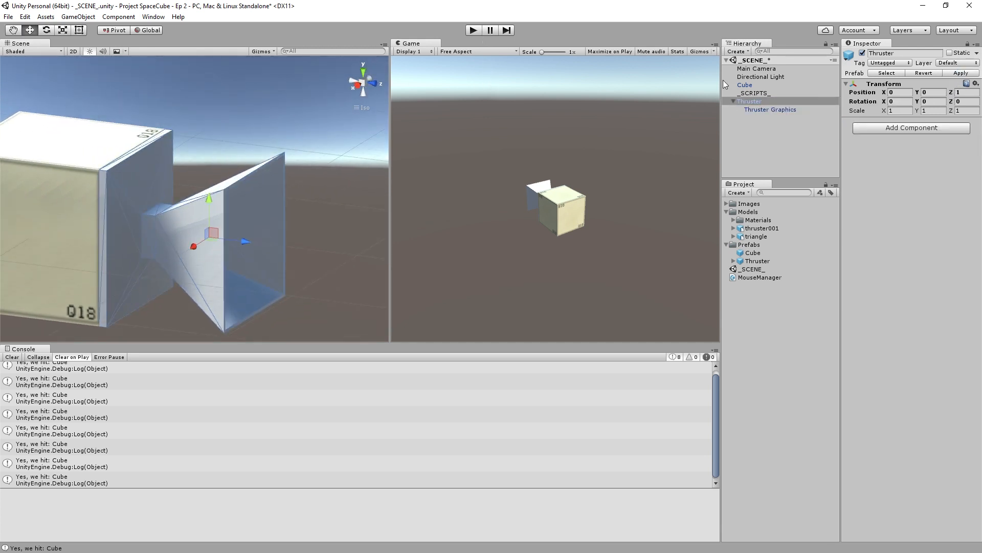
- Run the game, place thrusters on the cube and on already spawned thrusters, and inspect the stacked result in the Scene view
left_click(473, 30)
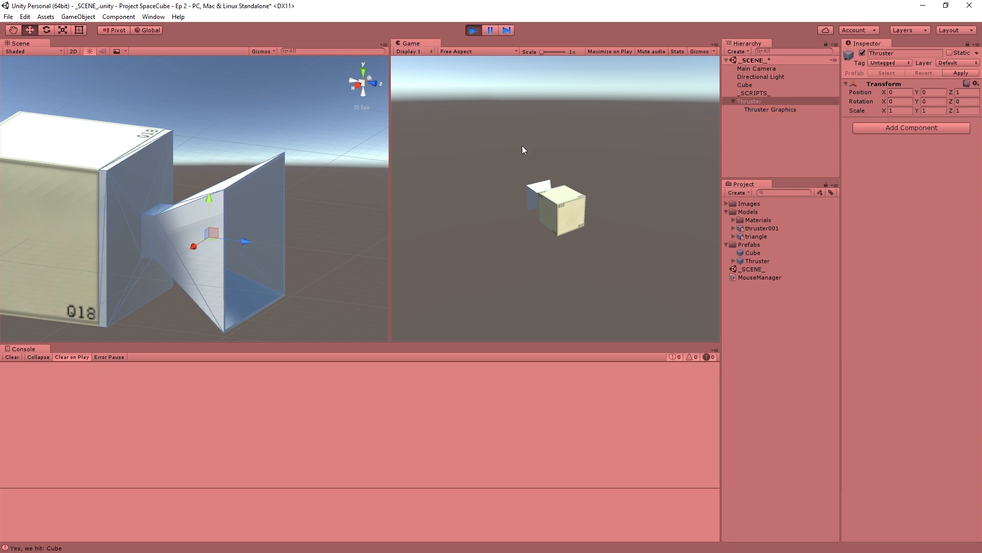
left_click(573, 212)
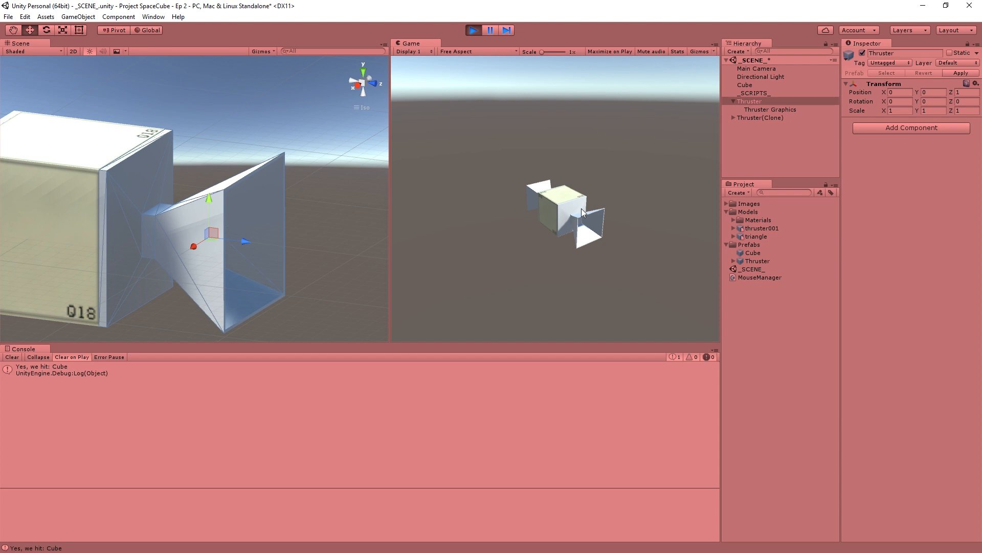
left_click(584, 213)
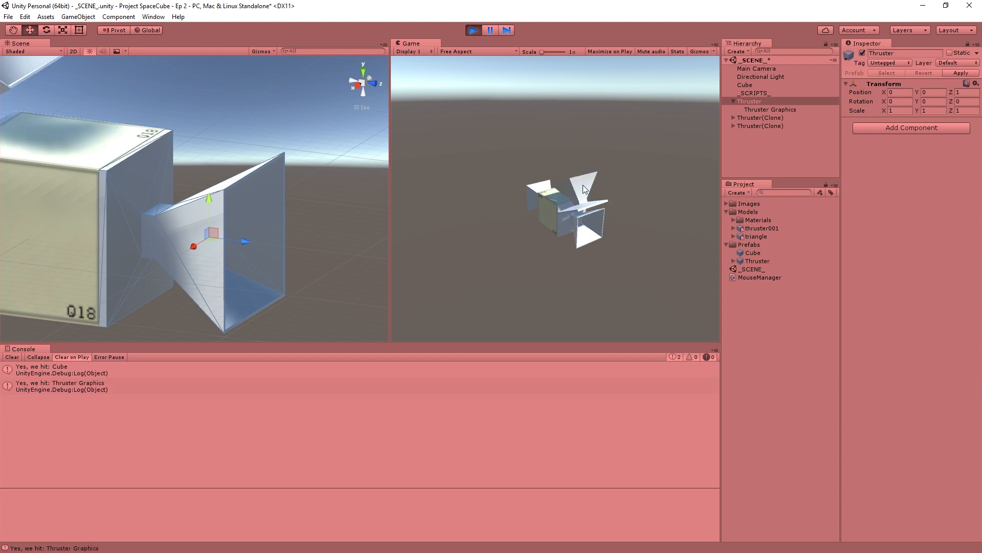
left_click(583, 186)
left_click(590, 195)
left_click(592, 176)
left_click(592, 210)
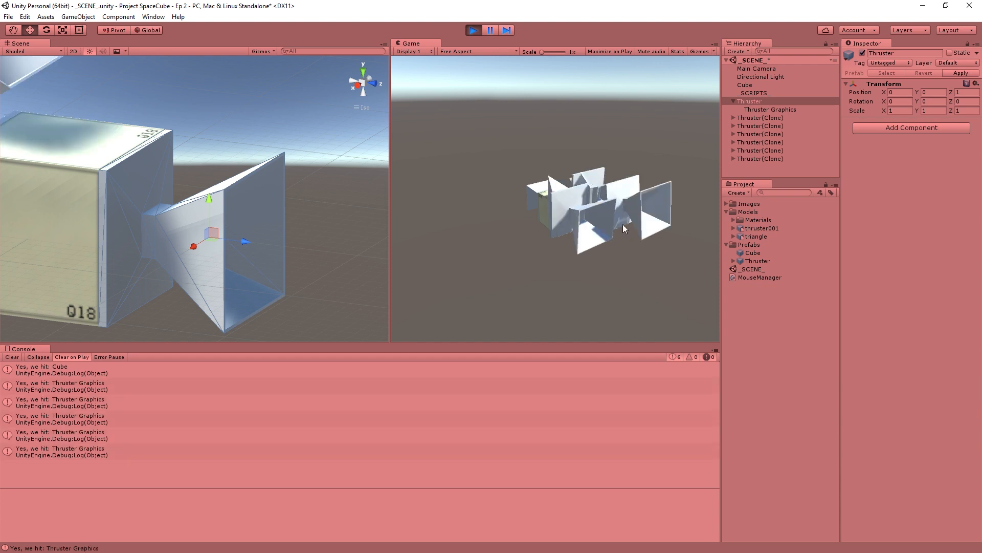
left_click(623, 224)
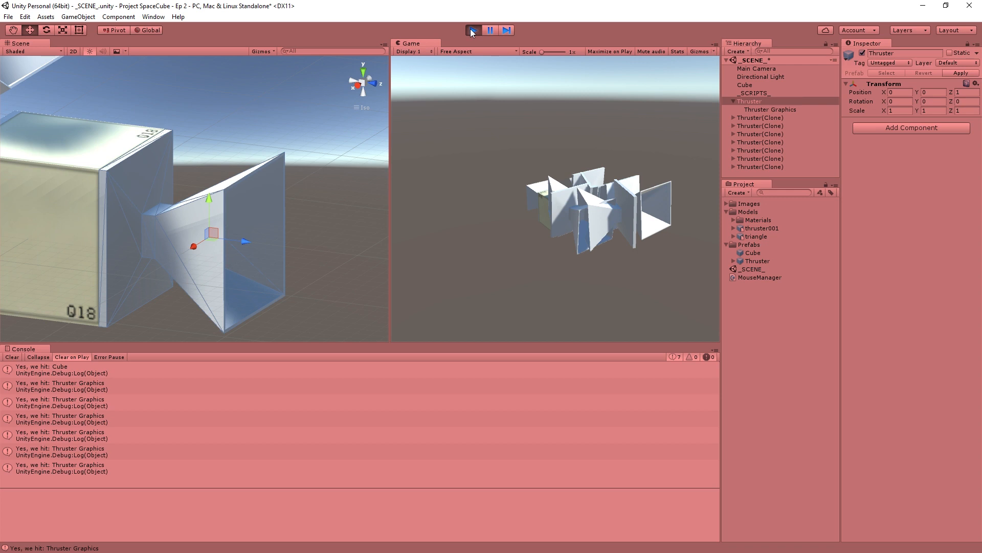
left_click(595, 197)
left_click(599, 230)
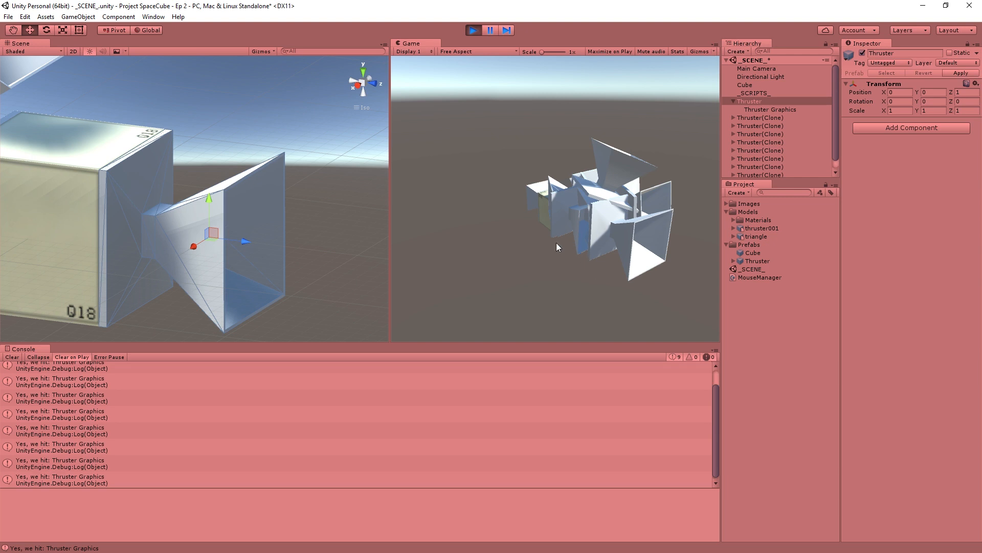
left_click_drag(273, 169, 105, 186, "alt")
left_click_drag(132, 241, 269, 202, "alt")
left_click_drag(96, 190, 46, 220, "alt")
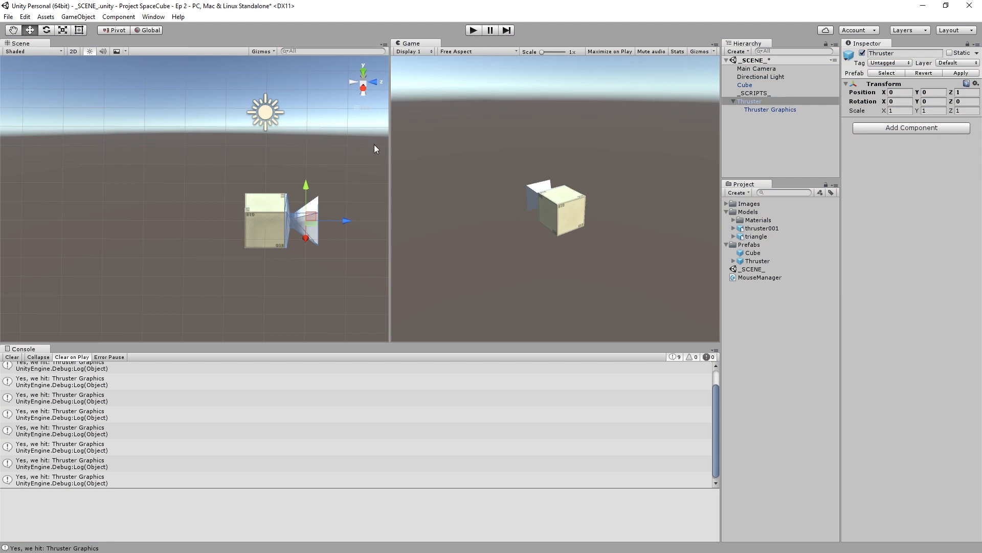
- Save the scene with the game stopped
scroll(594, 224, "up", 4)
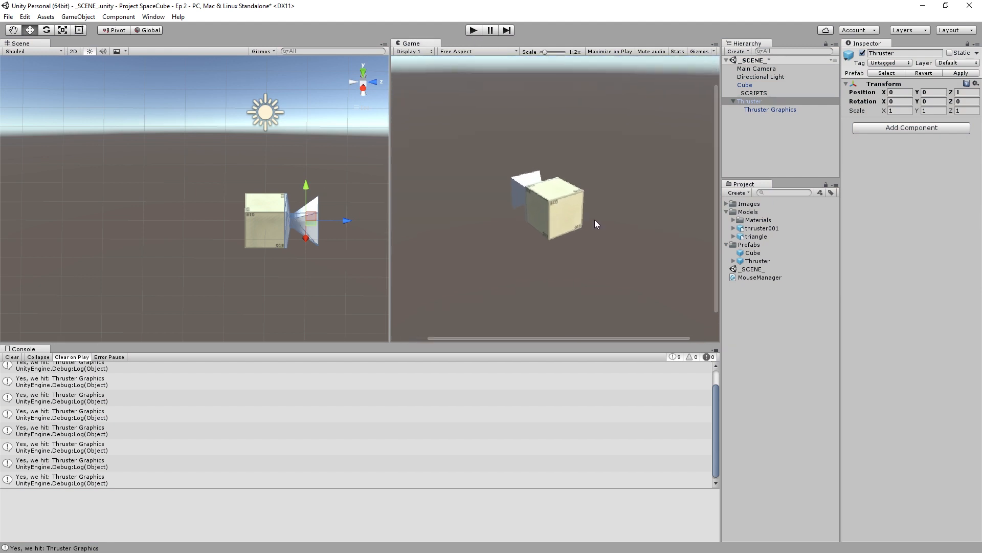
scroll(570, 217, "down", 4)
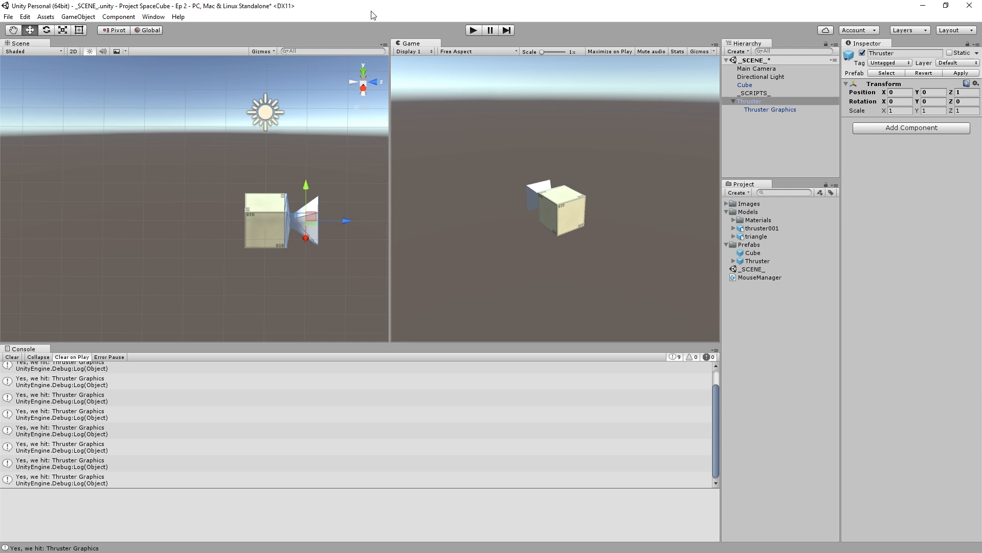
key("ctrl+s")
- Look through the layer options and addable components for the parent Thruster without changing either
left_click(949, 63)
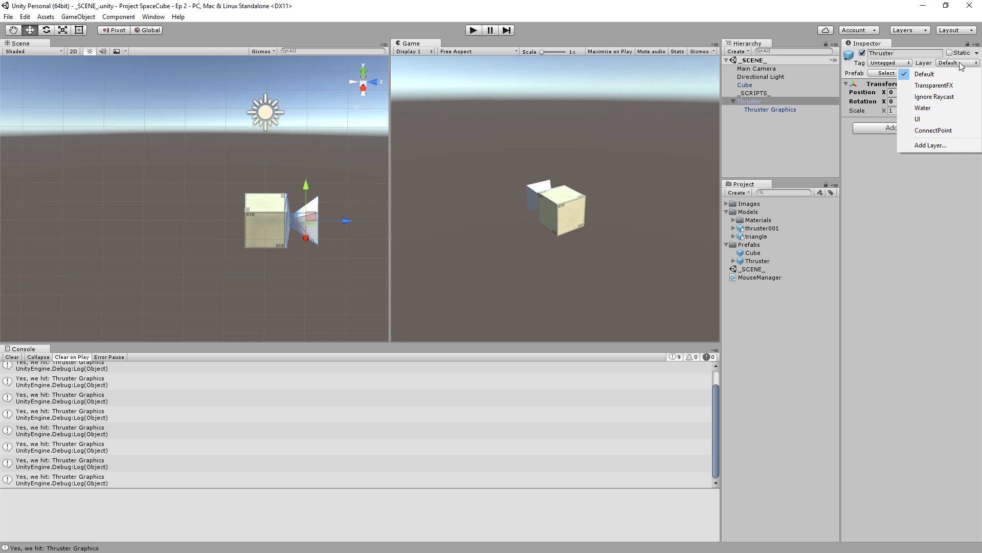
left_click(845, 153)
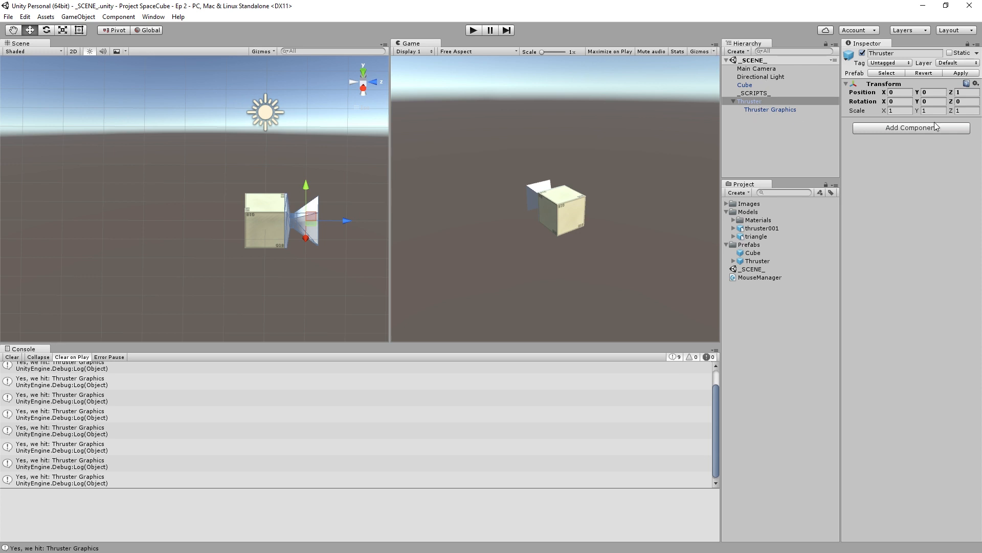
left_click(910, 127)
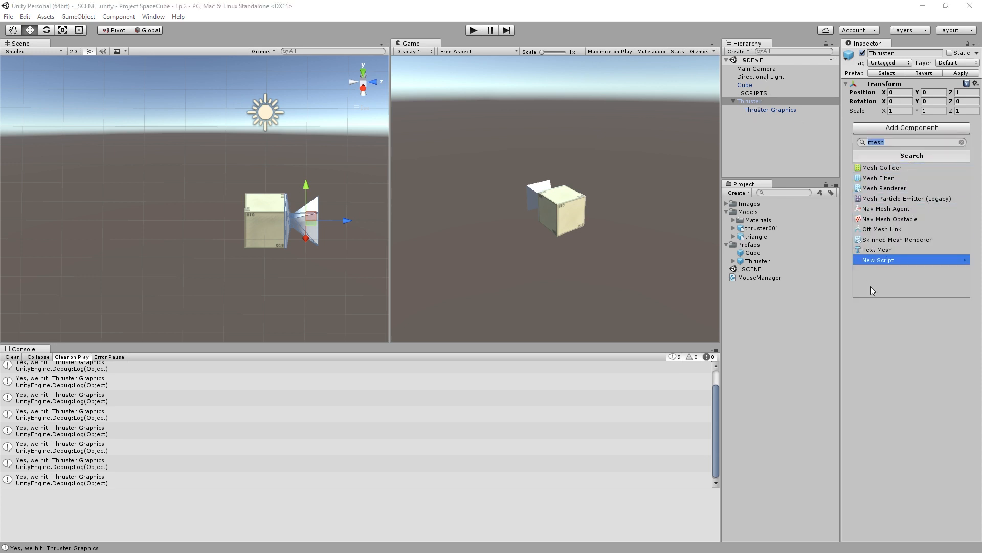
left_click(898, 372)
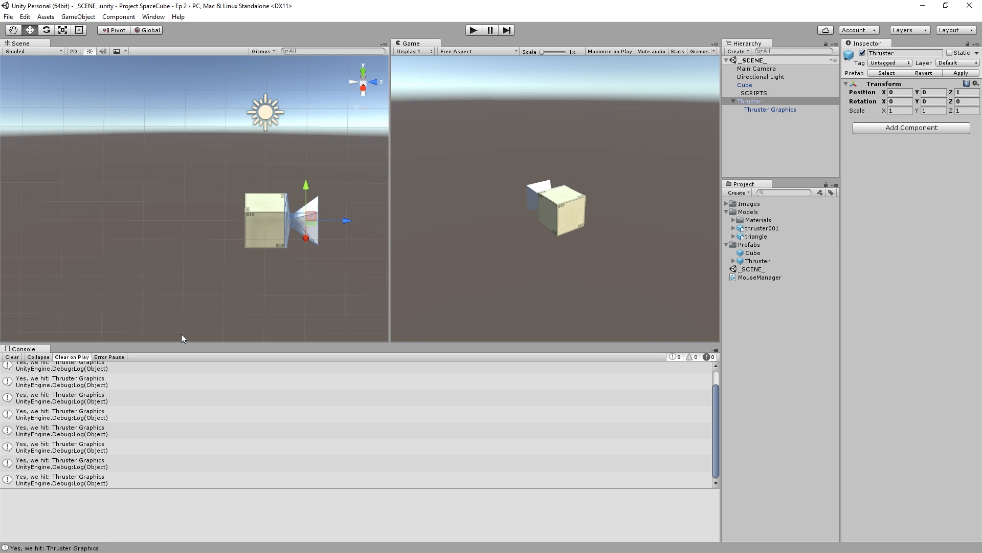
- Test-run the game with a hit on the cube and on the spawned thruster, and check which object names the console logs
left_click(67, 395)
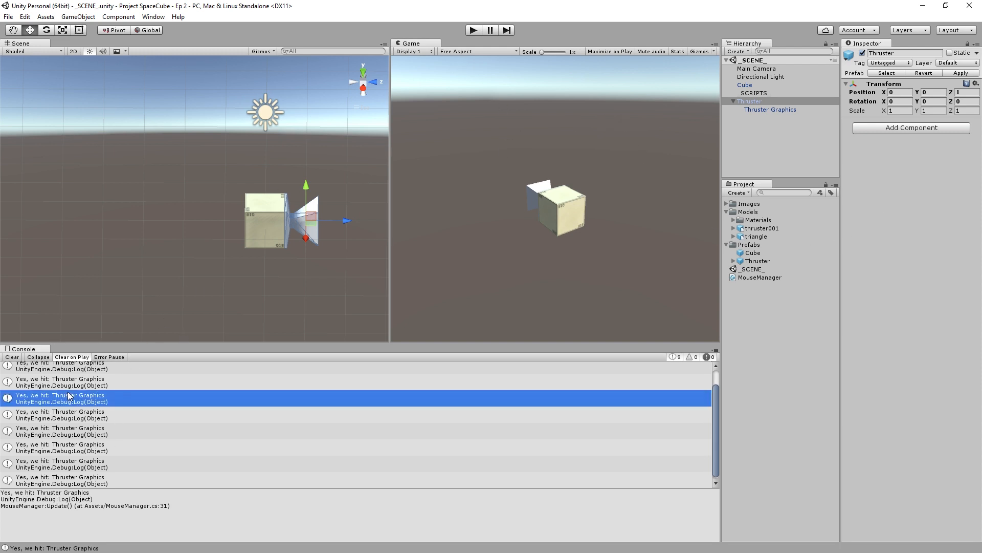
left_click(474, 32)
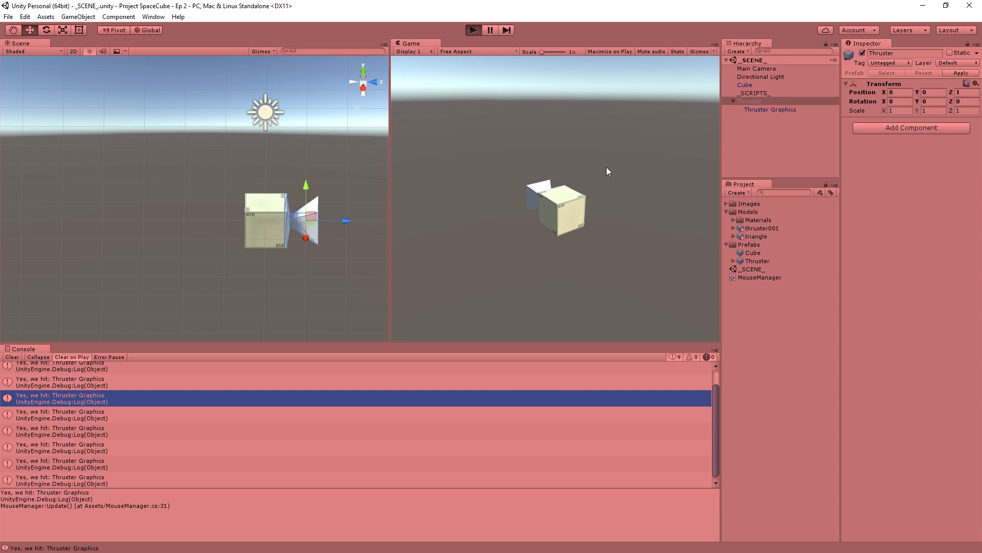
left_click(573, 214)
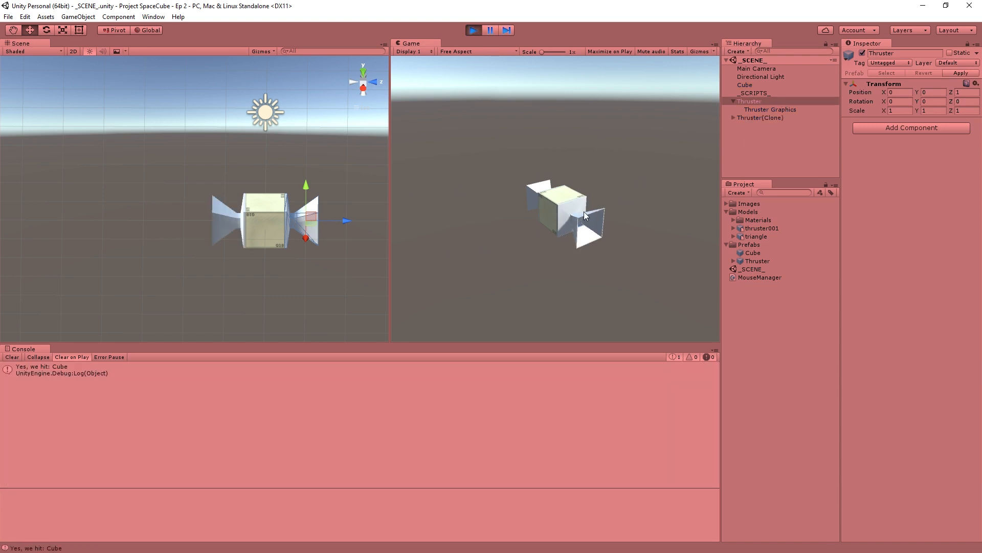
left_click(583, 219)
left_click(57, 383)
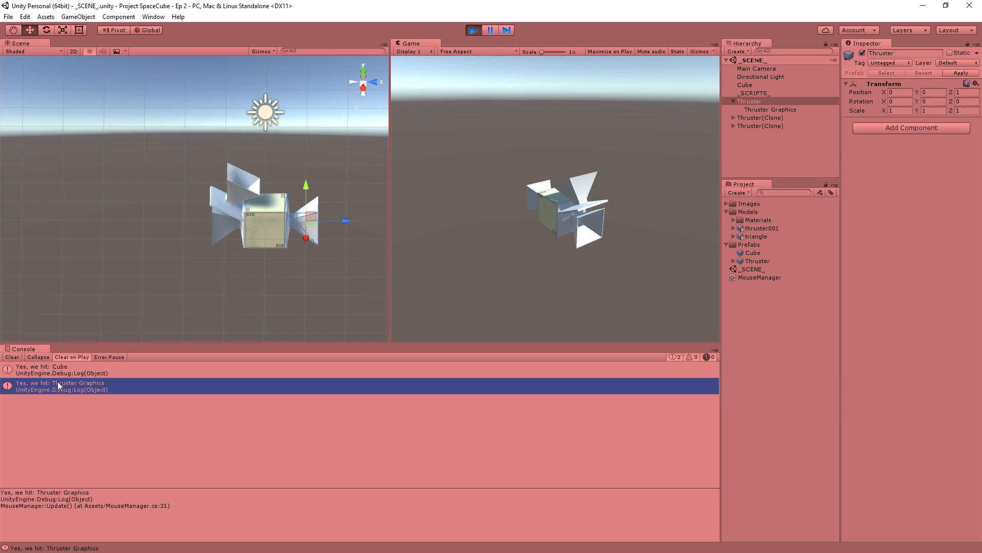
left_click(472, 30)
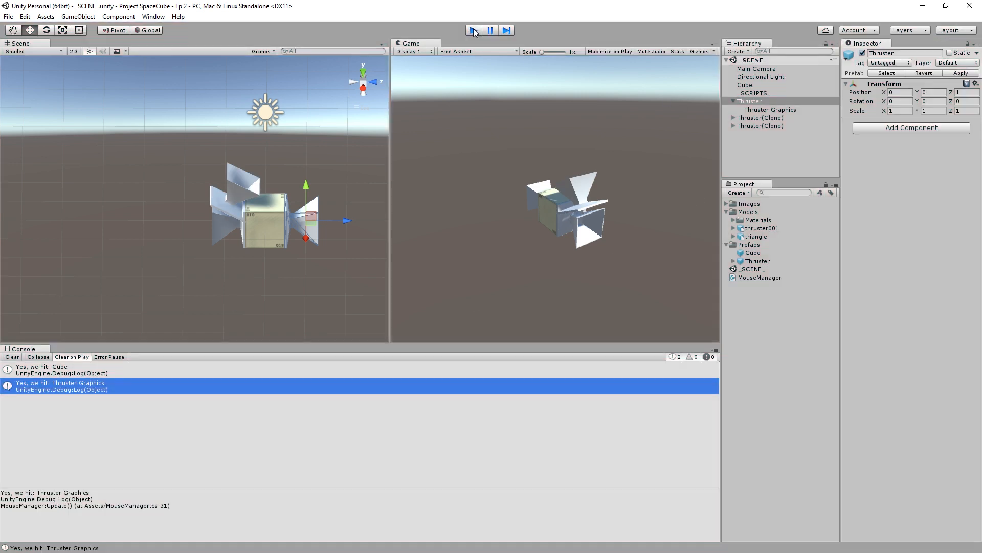
- Compare the components on the parent Thruster and its Thruster Graphics child, and examine the thruster mesh from several angles
left_click(756, 108)
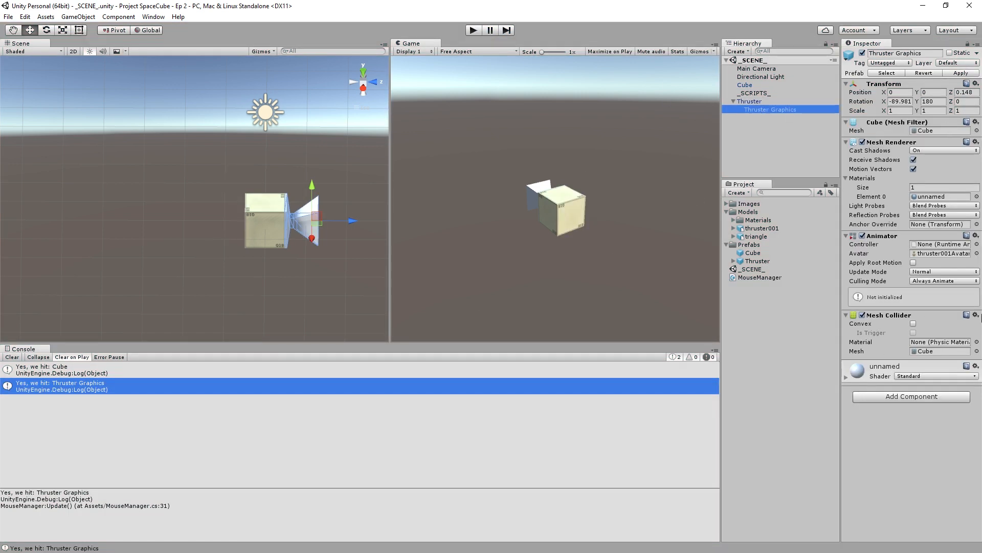
left_click(751, 101)
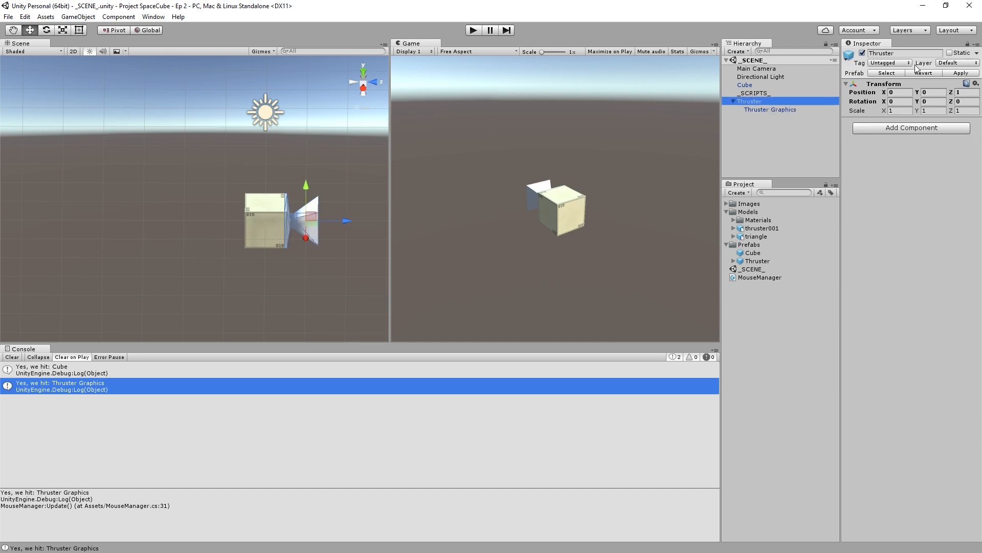
left_click(765, 111)
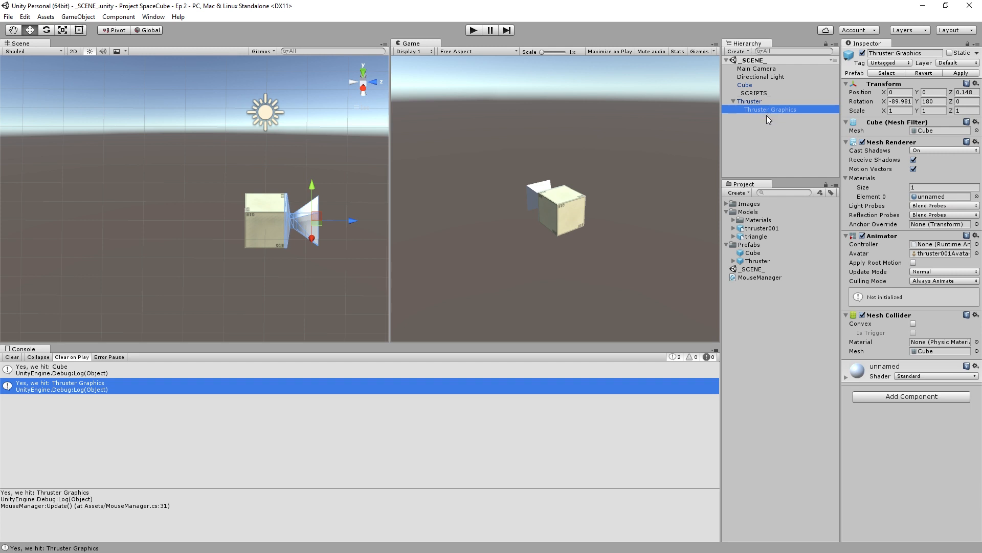
scroll(328, 226, "up", 7)
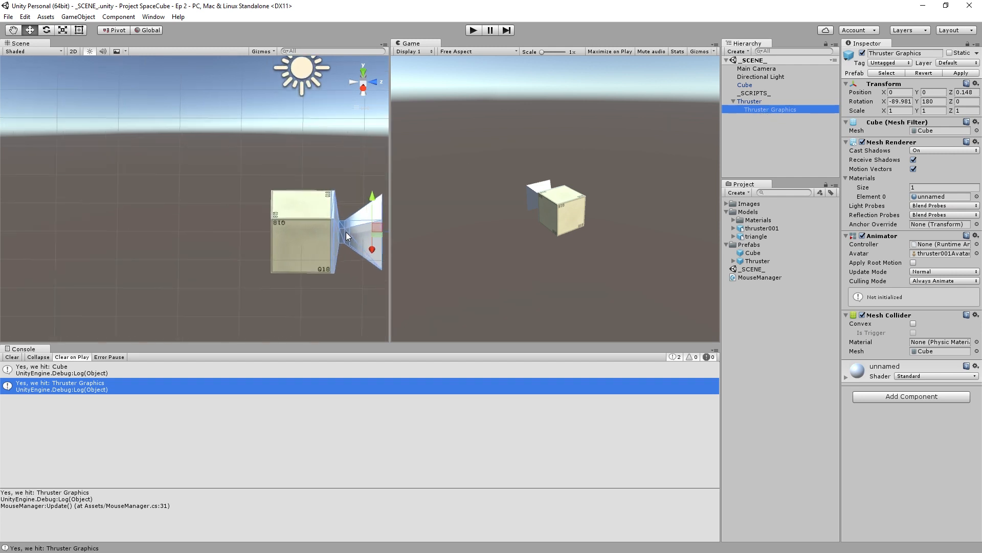
middle_click_drag(346, 232, 175, 213)
scroll(175, 213, "up", 10)
left_click_drag(178, 224, 277, 130, "alt")
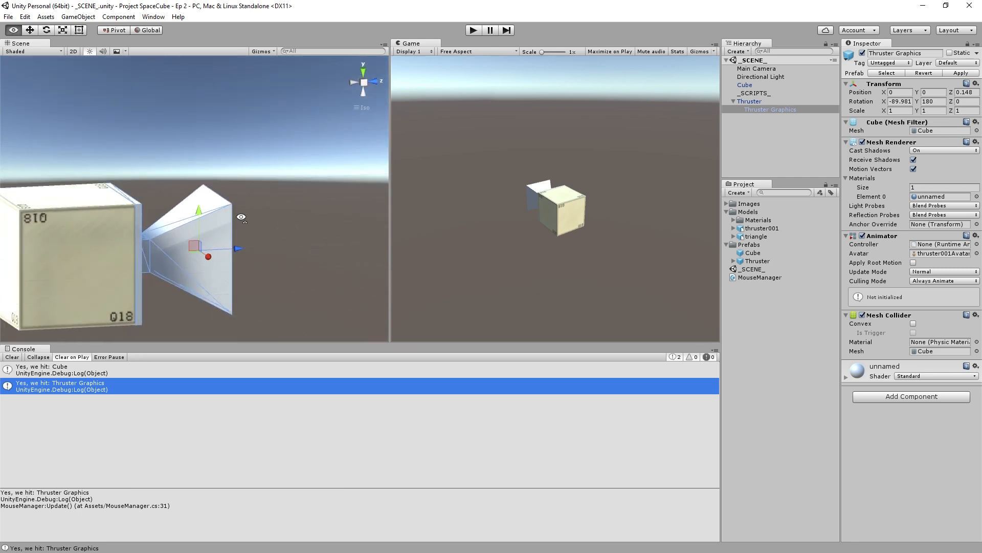
left_click_drag(243, 219, 251, 207, "alt")
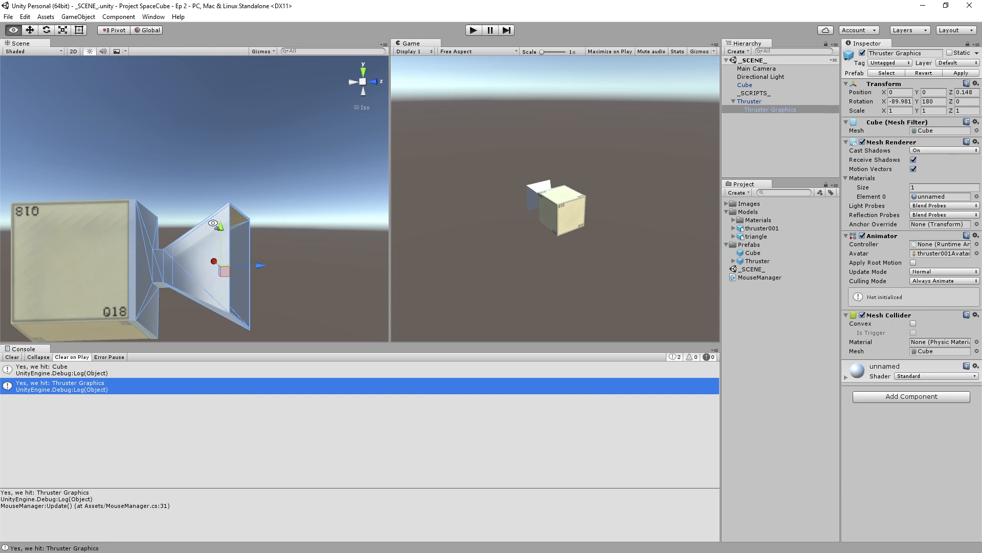
right_click_drag(213, 225, 228, 193)
right_click_drag(253, 138, 168, 129)
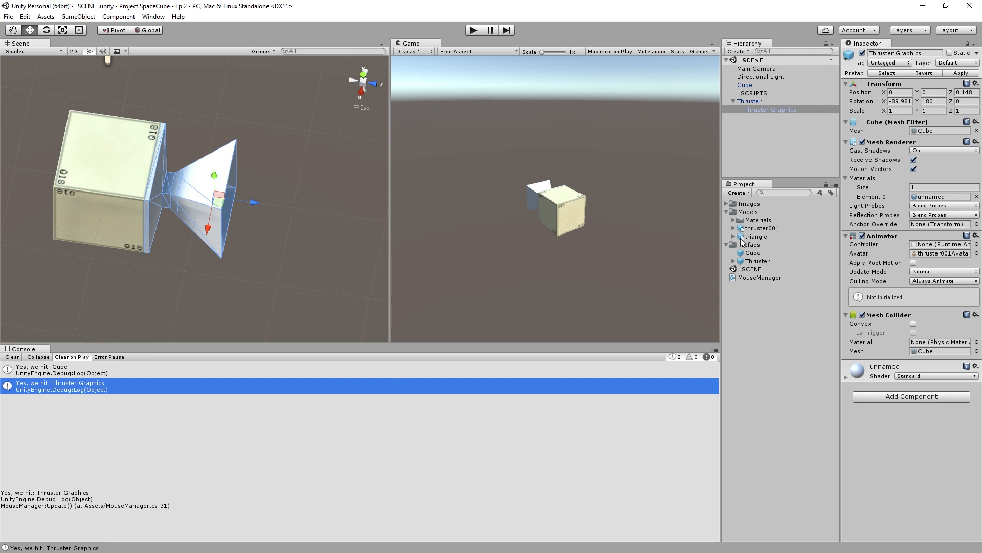
left_click(765, 102)
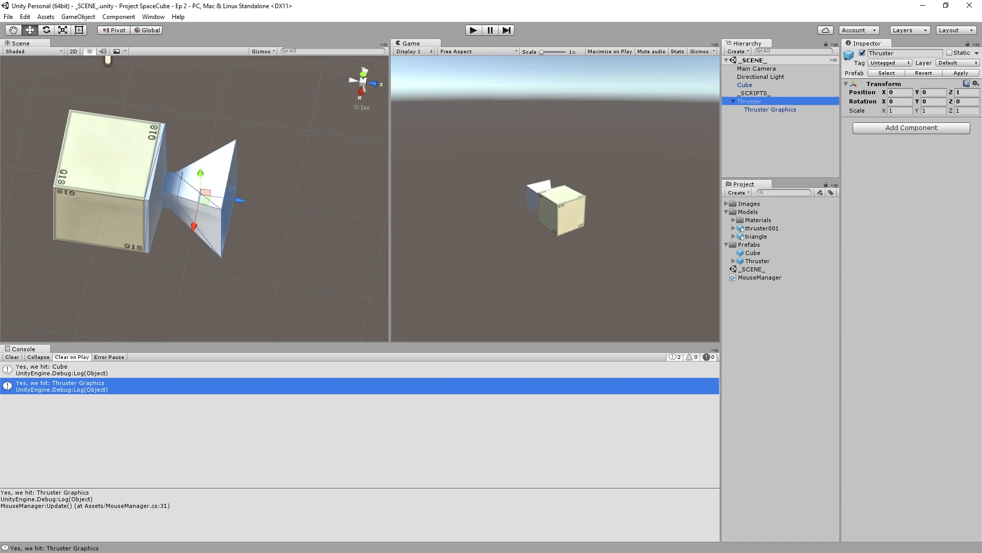
- Switch to MonoDevelop and add blank lines above and below the Debug.Log statement inside MouseManager.cs's Raycast block
key("alt+Tab")
scroll(360, 284, "up", 4)
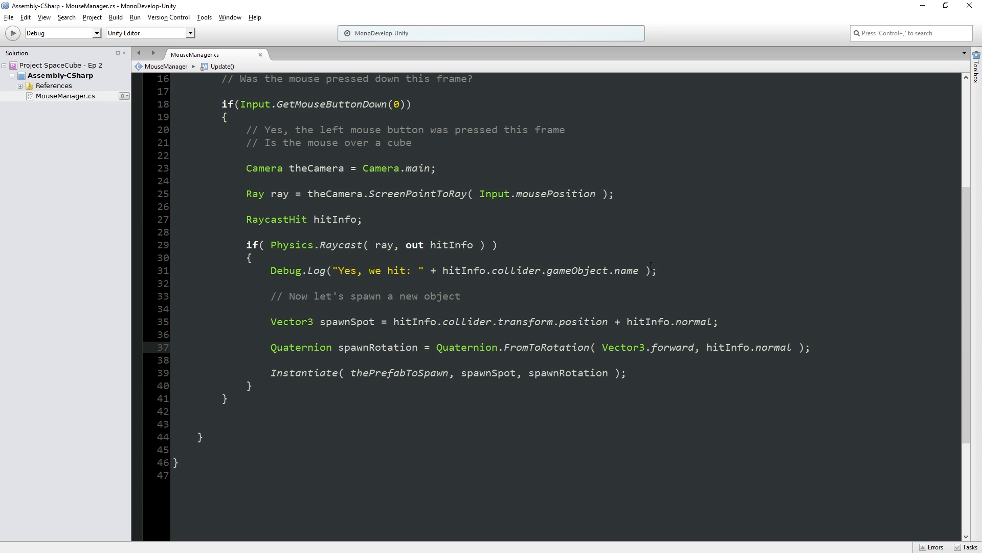
left_click(684, 270)
key("Return")
key("Return")
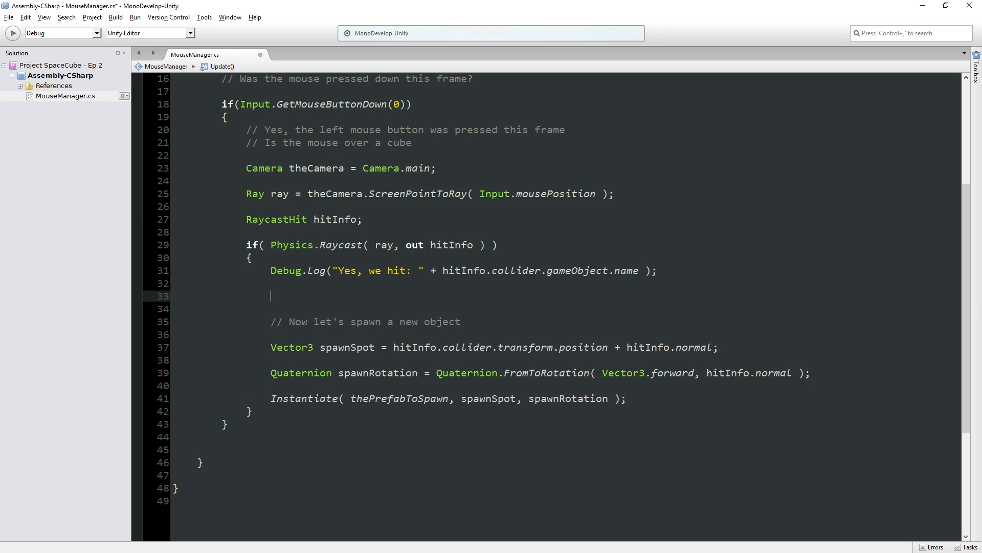
key("Up")
key("Up")
key("Up")
key("Return")
key("Return")
key("Up")
- Declare "GameObject objectWeHit = hitInfo.collider.gameObject;" at the start of the Raycast block and save the script
type("Game")
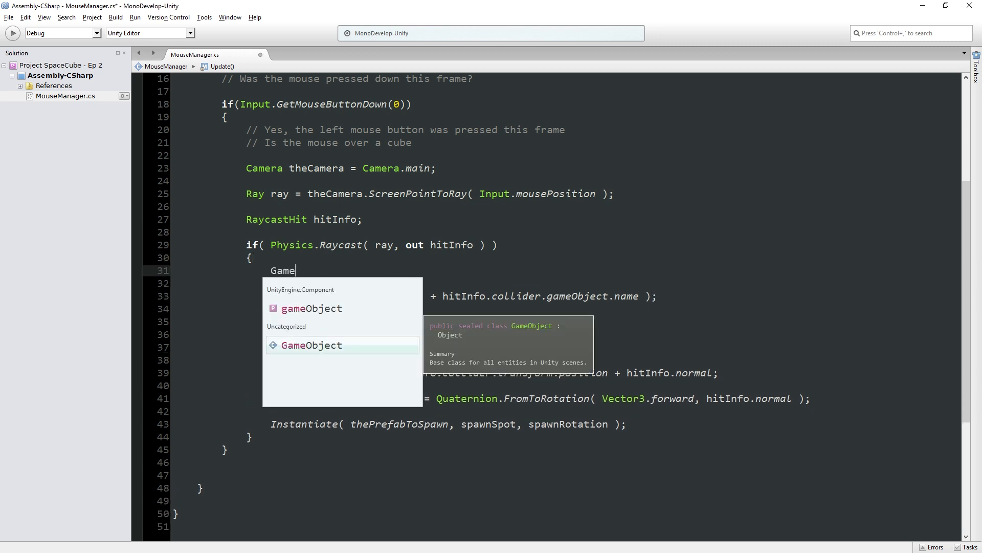
type("Object objectWeHit")
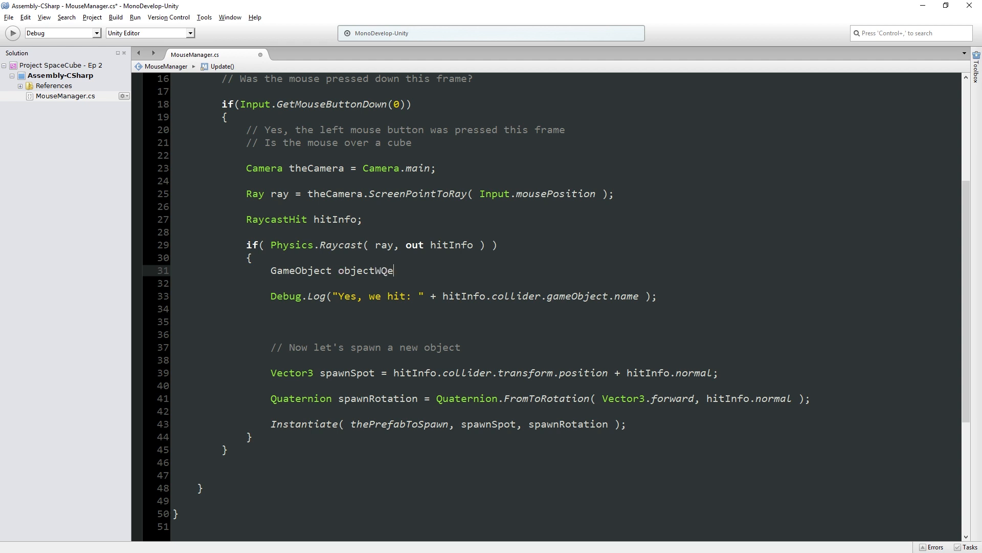
type(" = hitInfo.col")
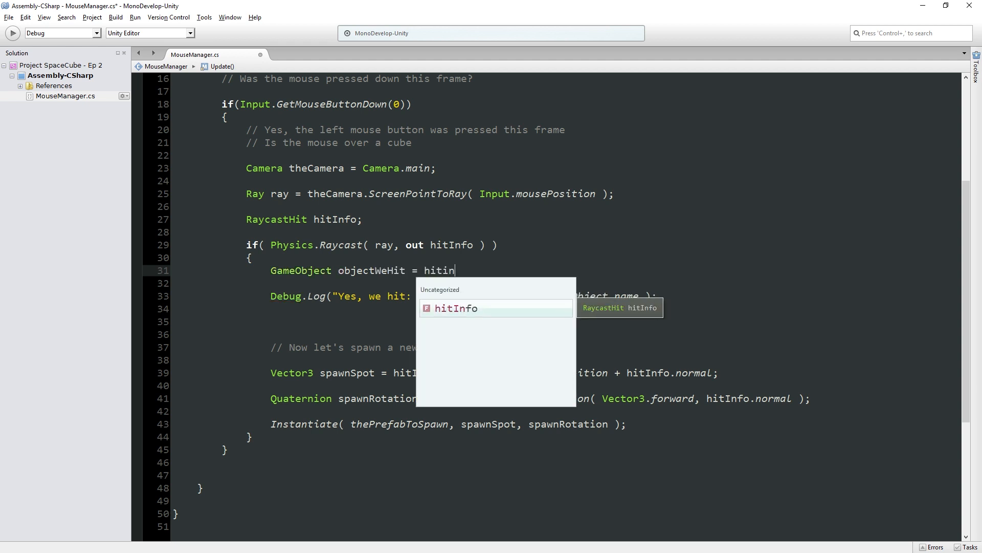
type("lider.gameObject;")
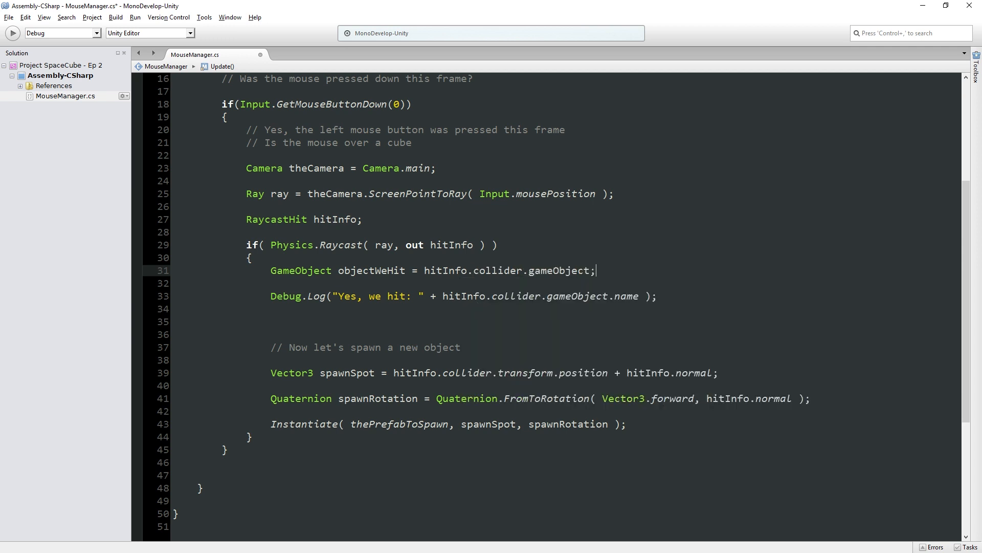
key("ctrl+s")
- Change the objectWeHit assignment to use hitInfo.collider.transform.root and save the script
double_click(507, 274)
left_click_drag(508, 275, 559, 271)
double_click(560, 270)
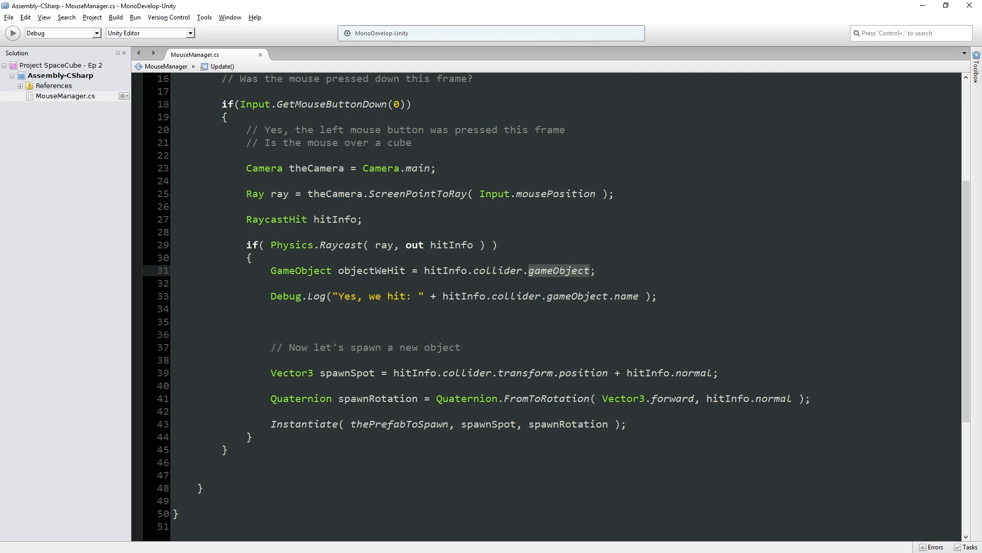
key("BackSpace")
type("transform")
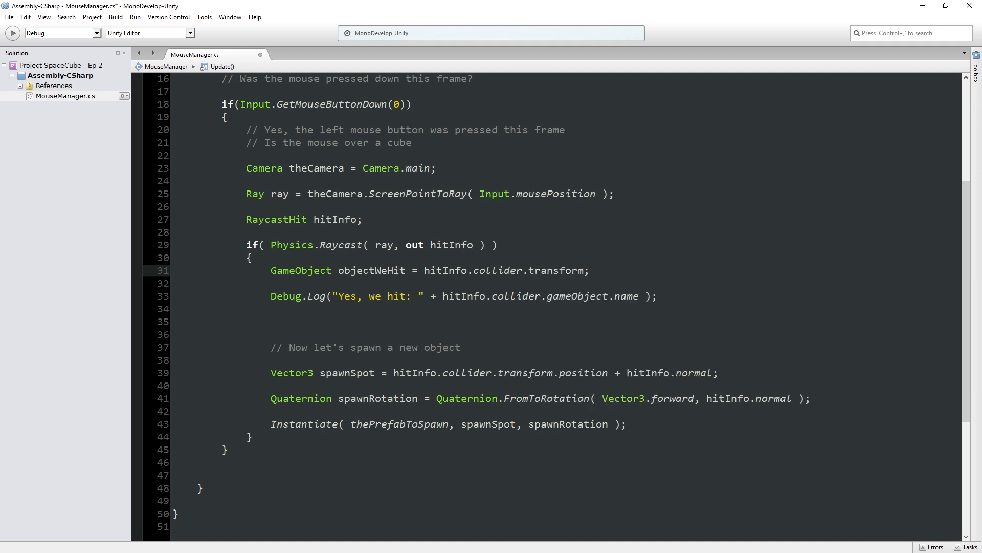
type(".root")
key("ctrl+s")
- Switch to Unity and review how Thruster Graphics is nested under its root Thruster object
key("alt+Tab")
left_click(748, 124)
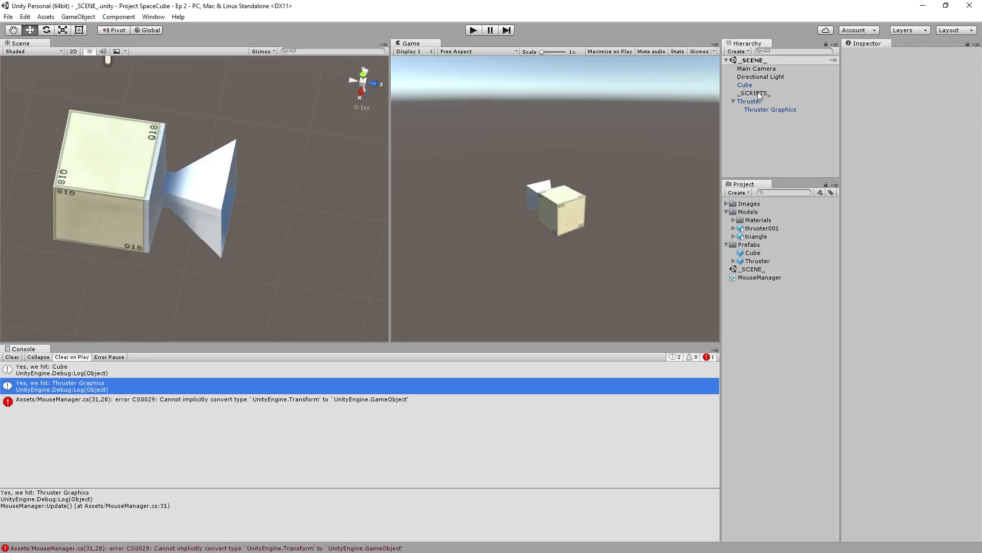
left_click(755, 101)
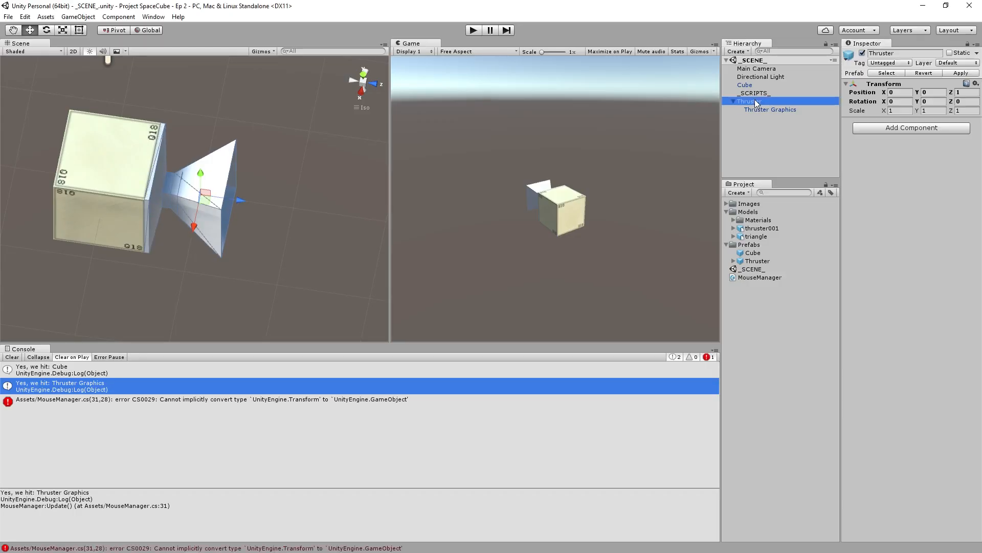
left_click(763, 110)
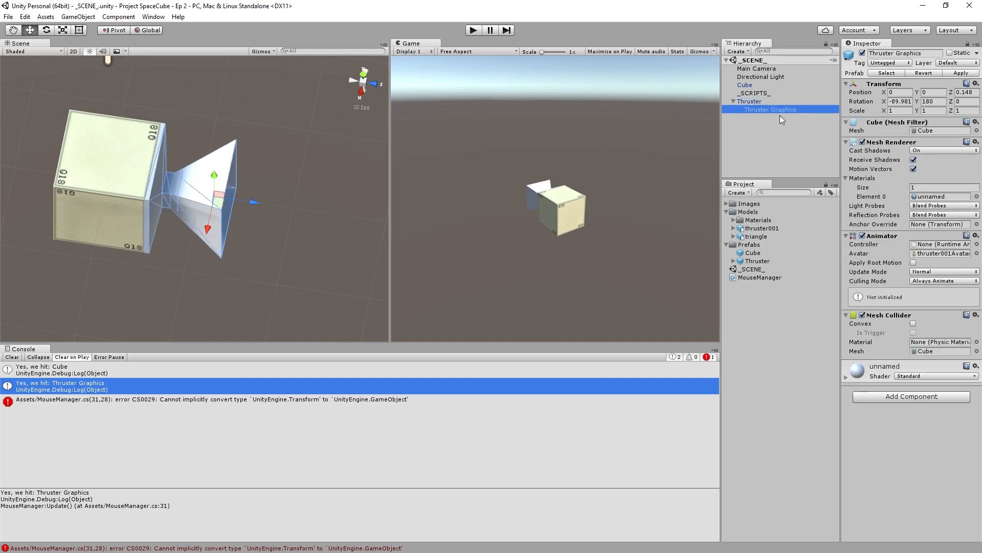
left_click(788, 128)
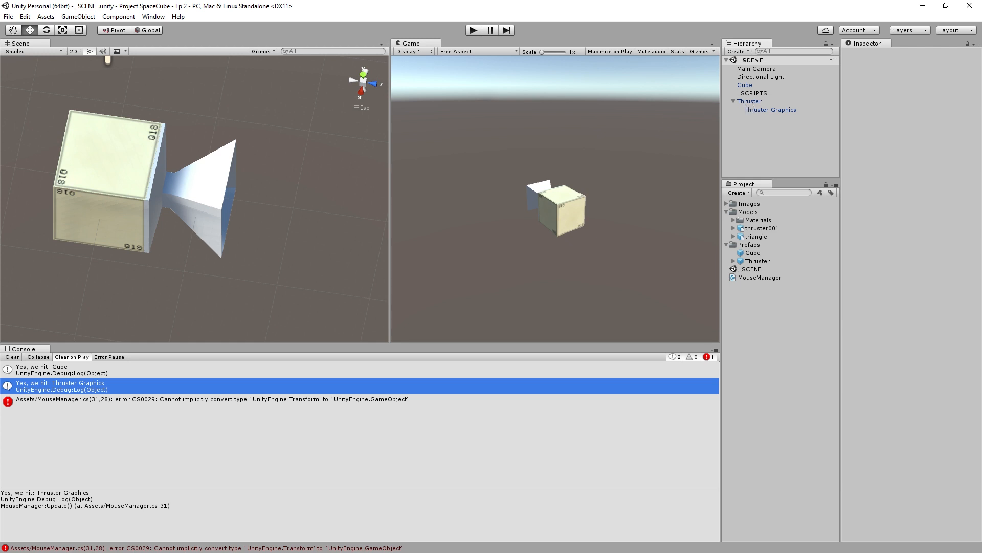
- Open the script line behind the conversion error and change the objectWeHit assignment to hitInfo.collider.transform.root.gameObject
double_click(33, 400)
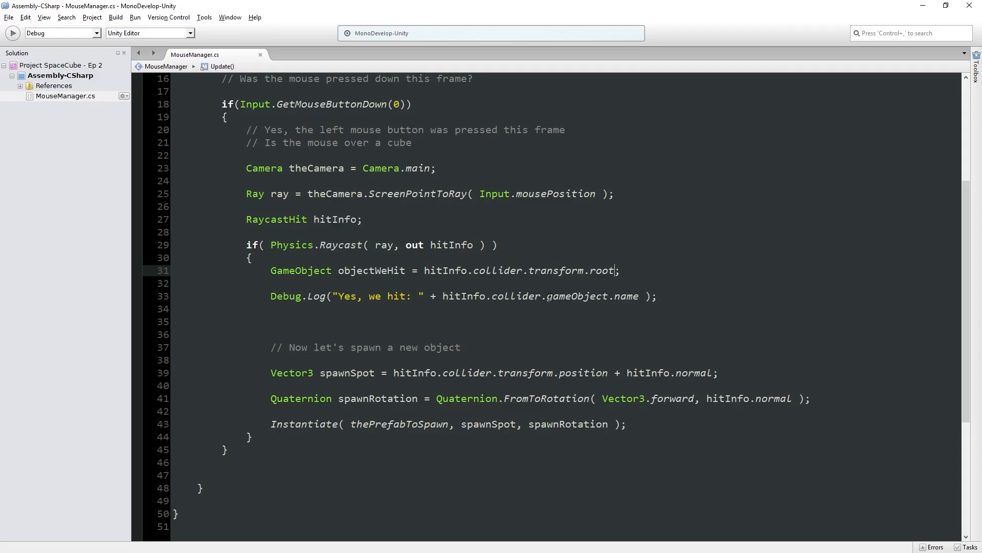
left_click(611, 271)
type(".ga")
key("Delete")
key("BackSpace")
key("BackSpace")
key("BackSpace")
type("t.ga")
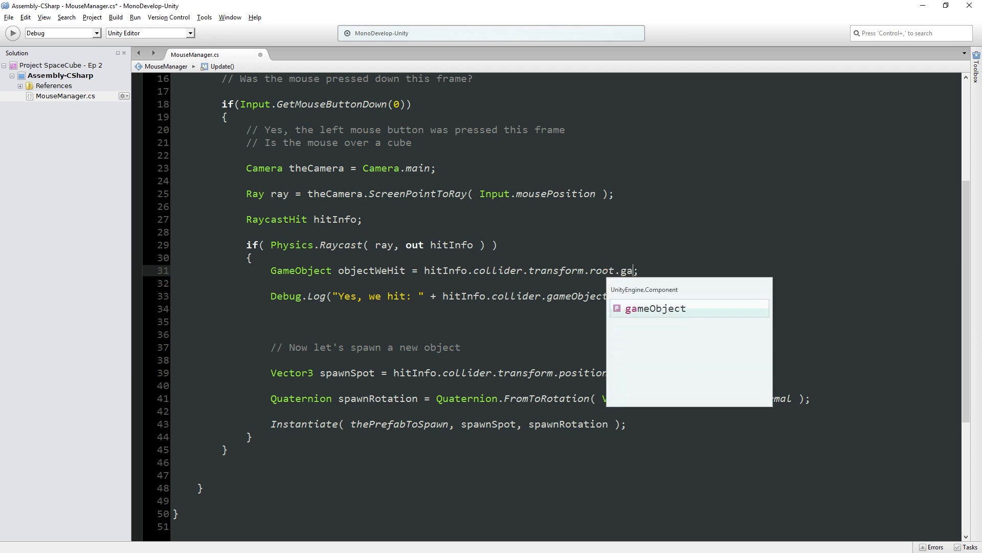
key("Return")
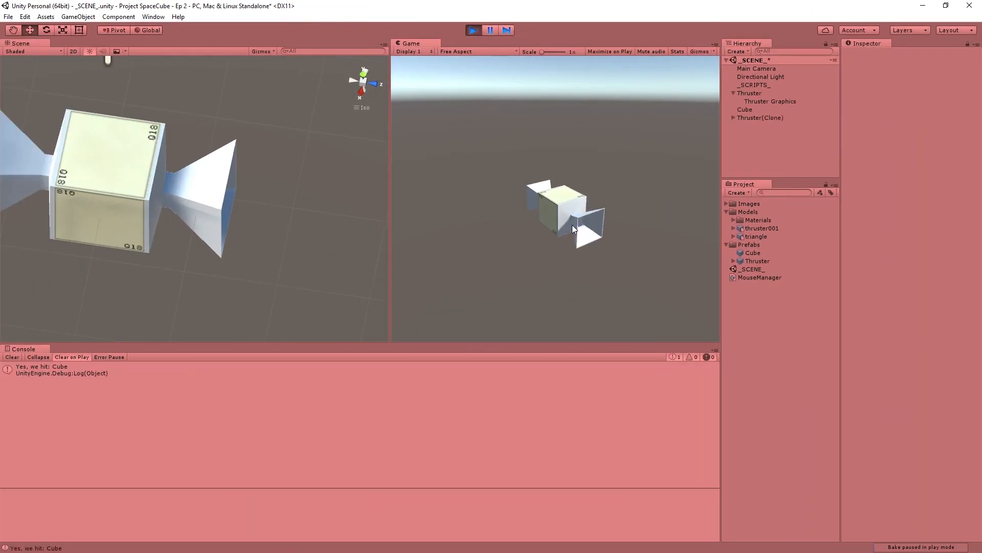
- Playtest spawning thrusters on the cube and on already spawned thrusters, ending by stopping play mode
left_click(585, 215)
left_click(586, 216)
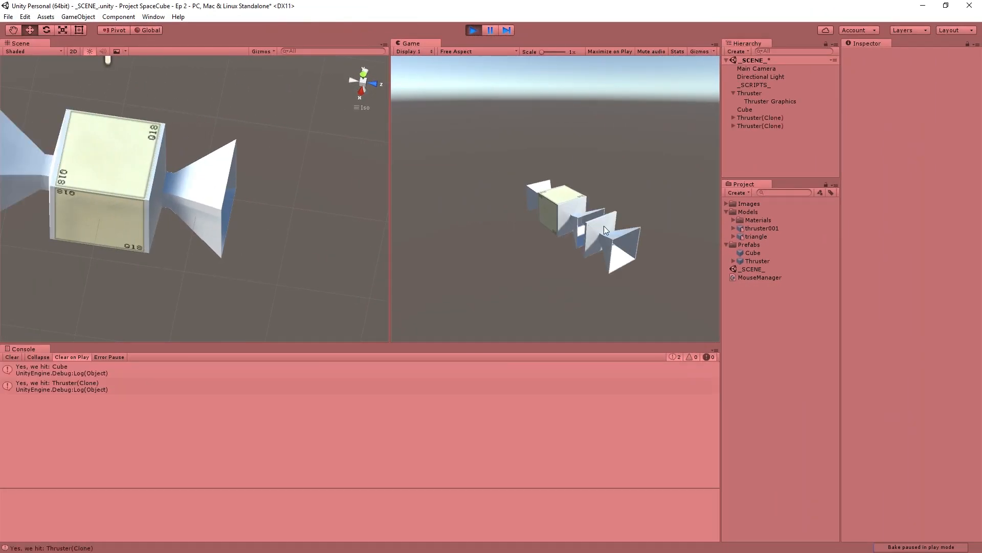
left_click(604, 226)
left_click(604, 226)
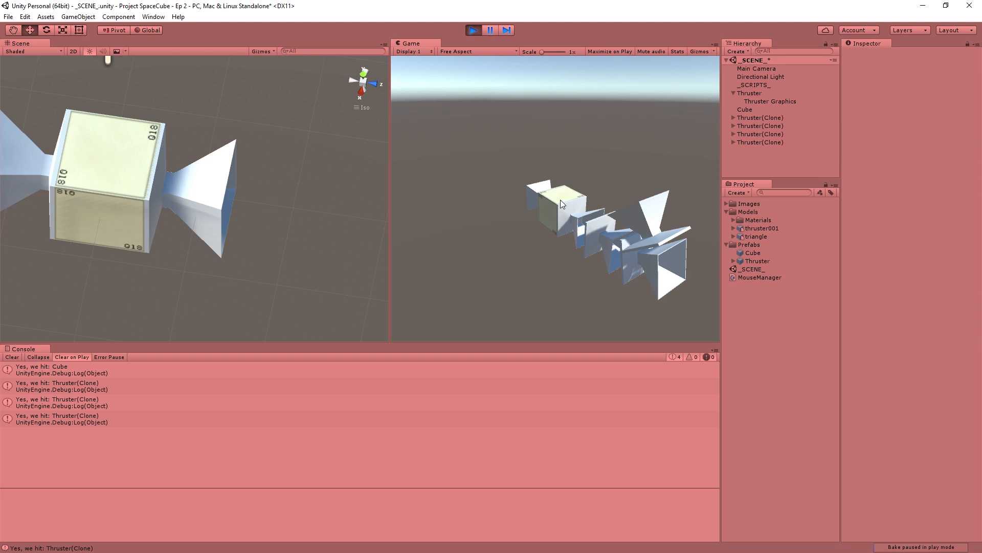
left_click(473, 31)
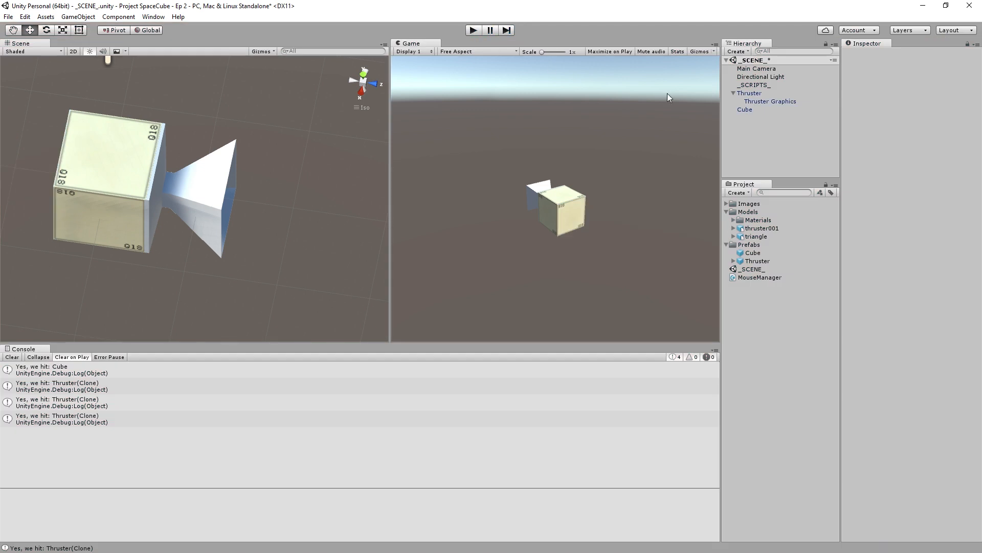
- Delete the Thruster object from the scene and add the triangle model to the scene hierarchy
left_click(749, 94)
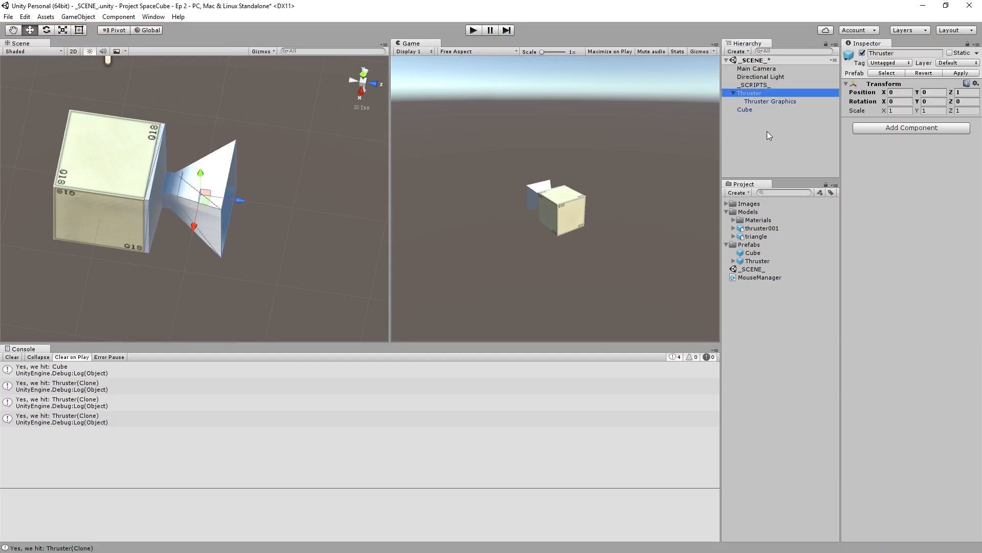
key("Delete")
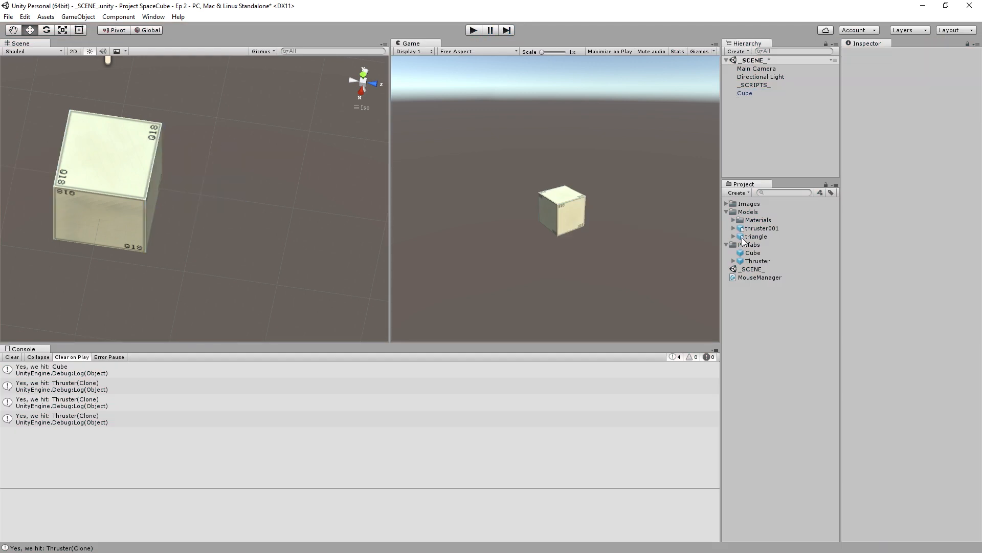
left_click_drag(743, 240, 760, 123)
- Create an empty GameObject named Triangle and make the triangle model its child
left_click(77, 17)
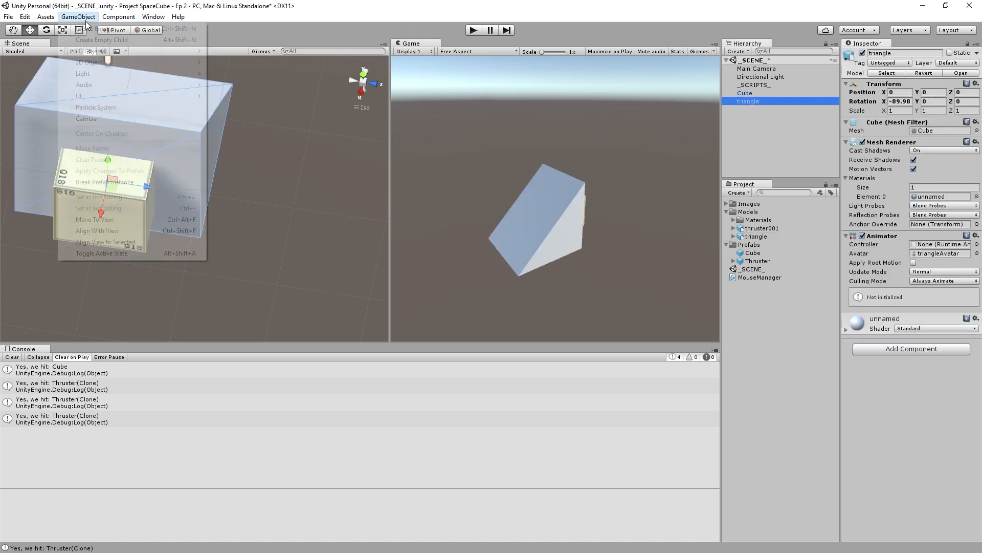
left_click(110, 32)
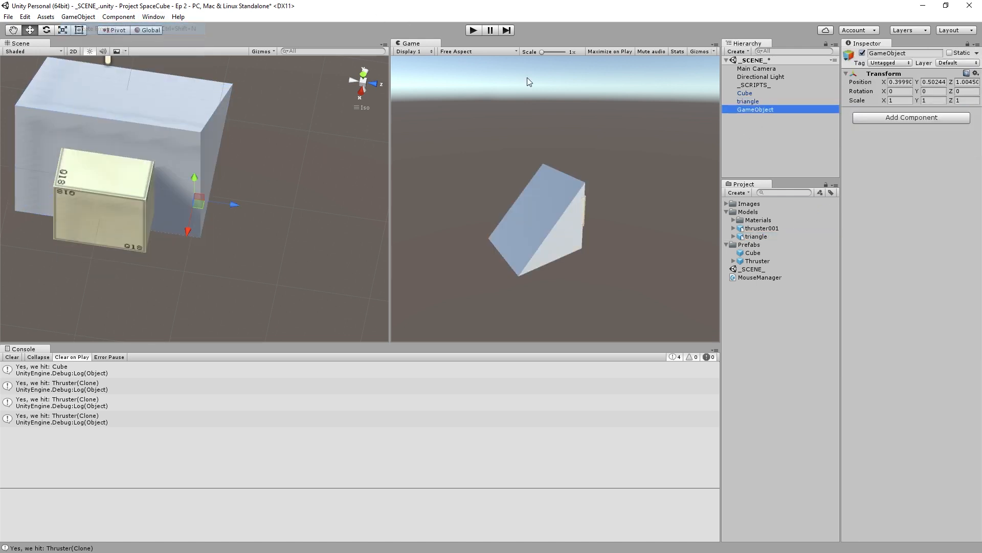
left_click(920, 53)
type("Triangle")
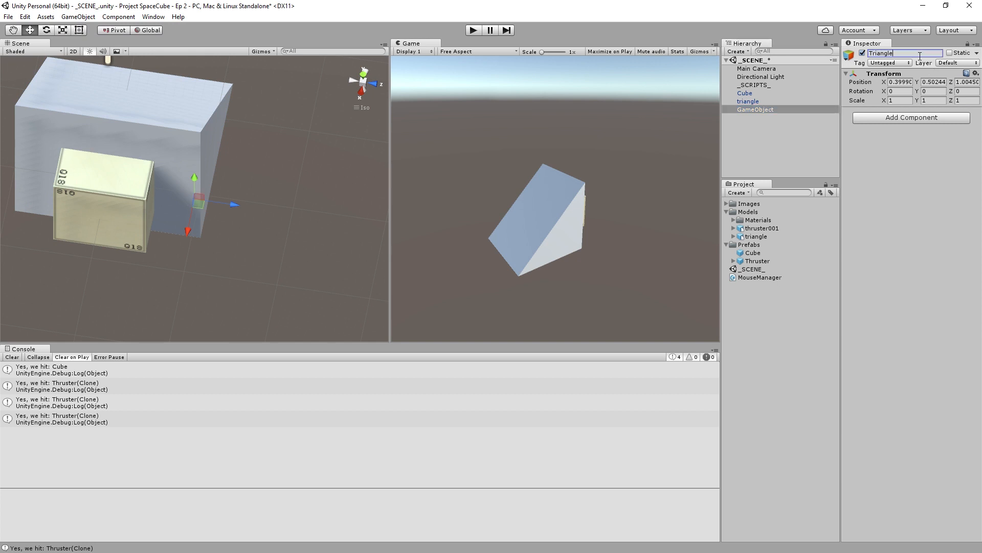
key("Return")
left_click_drag(758, 101, 758, 111)
- Set the parent Triangle object's position to X 0, Y 0, Z 1
left_click(767, 101)
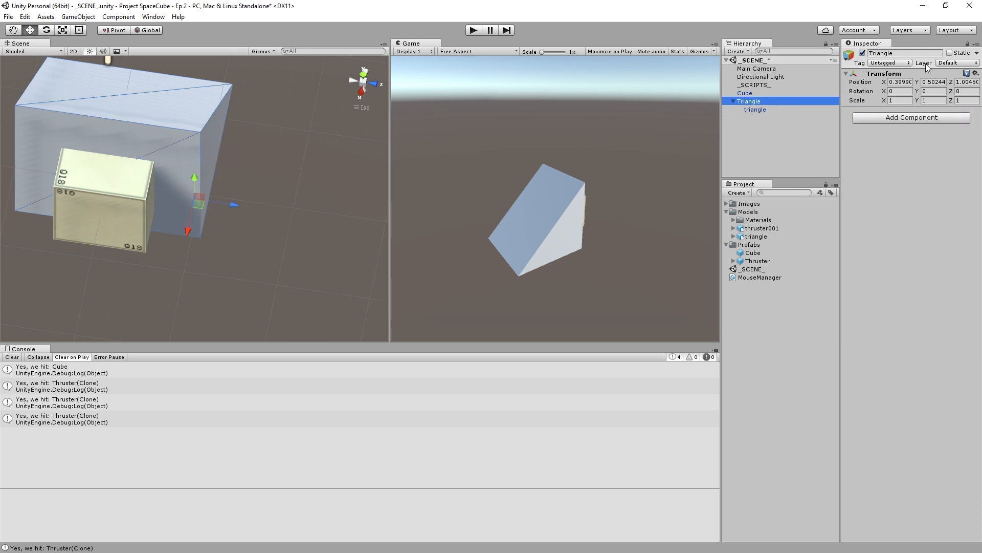
left_click(909, 82)
type("0")
key("Tab")
type("0")
key("Tab")
type("0")
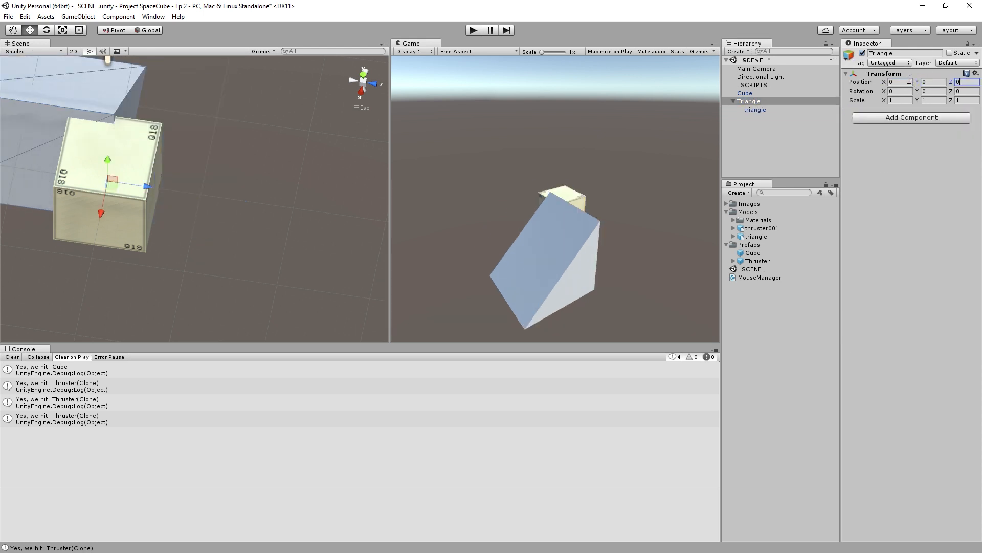
key("BackSpace")
type("1")
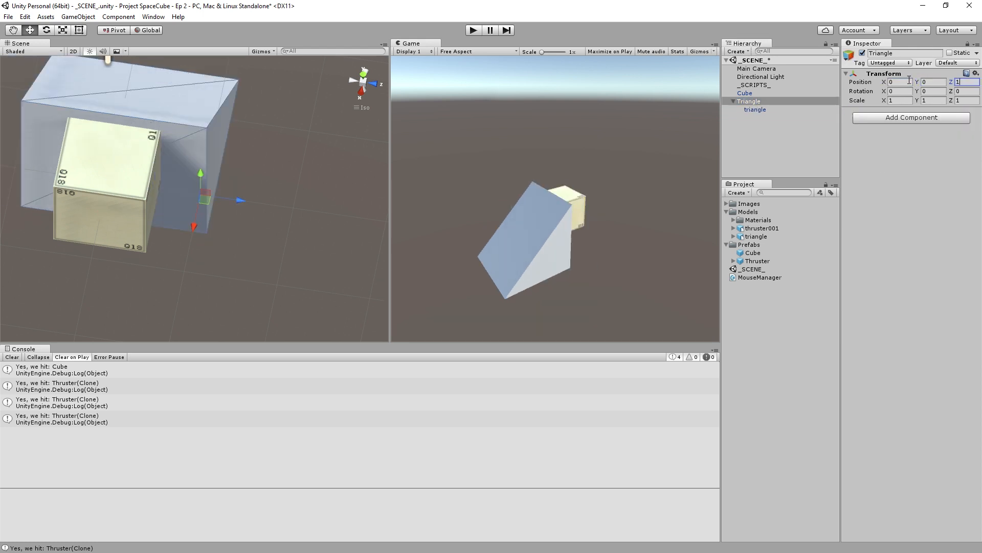
- Examine from above and at an angle how the triangle model sits relative to its parent's pivot and the cube
left_click(363, 73)
key("q")
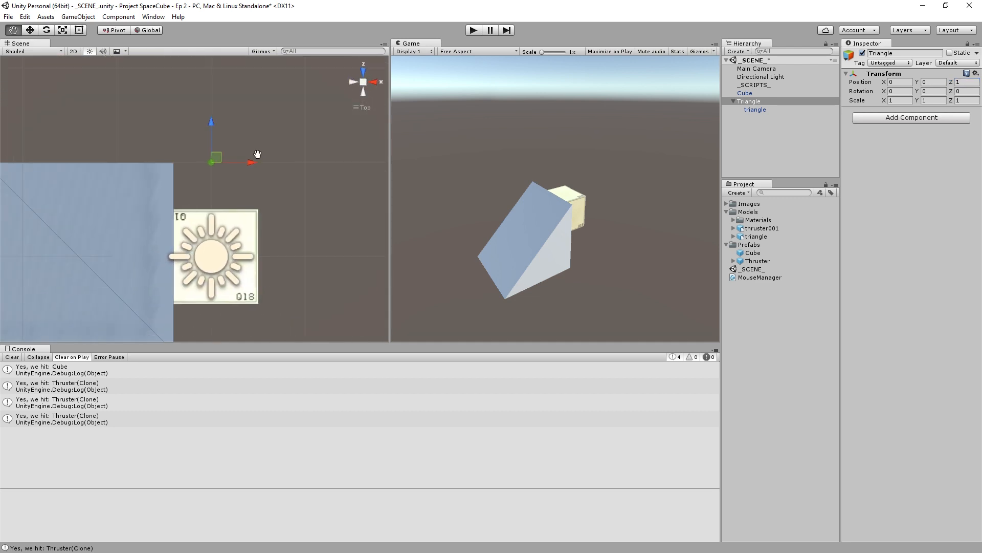
left_click_drag(257, 154, 281, 129)
key("w")
scroll(285, 131, "down", 2)
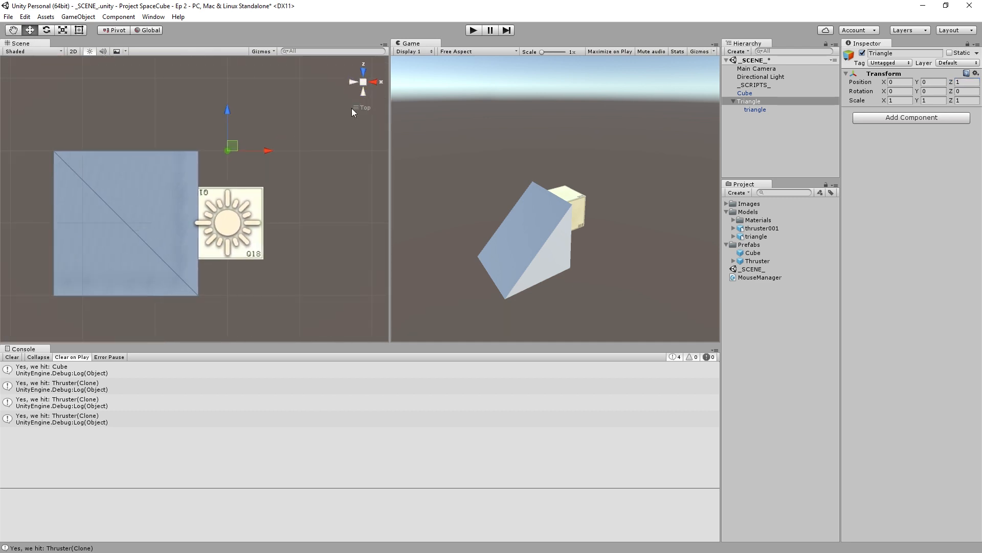
left_click_drag(377, 115, 251, 81, "alt")
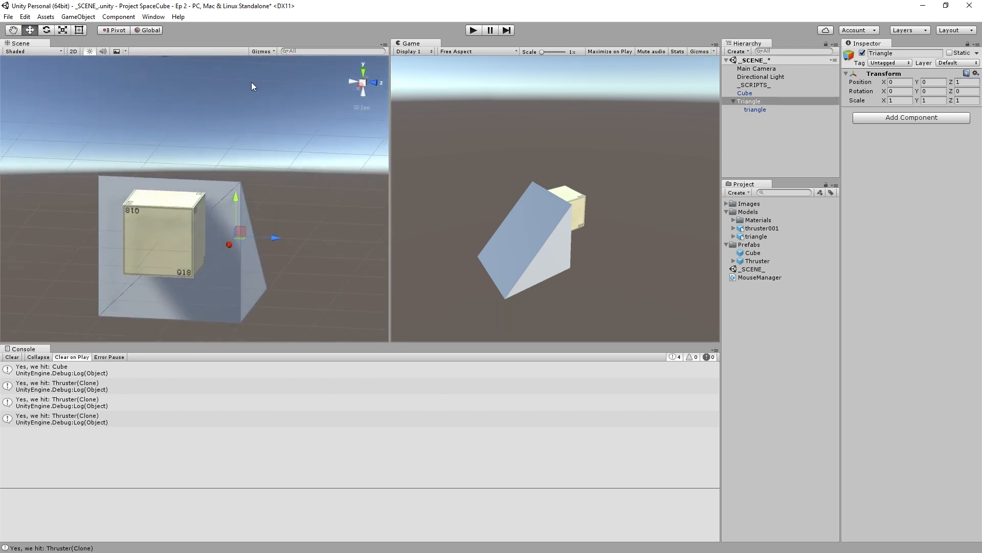
left_click(363, 72)
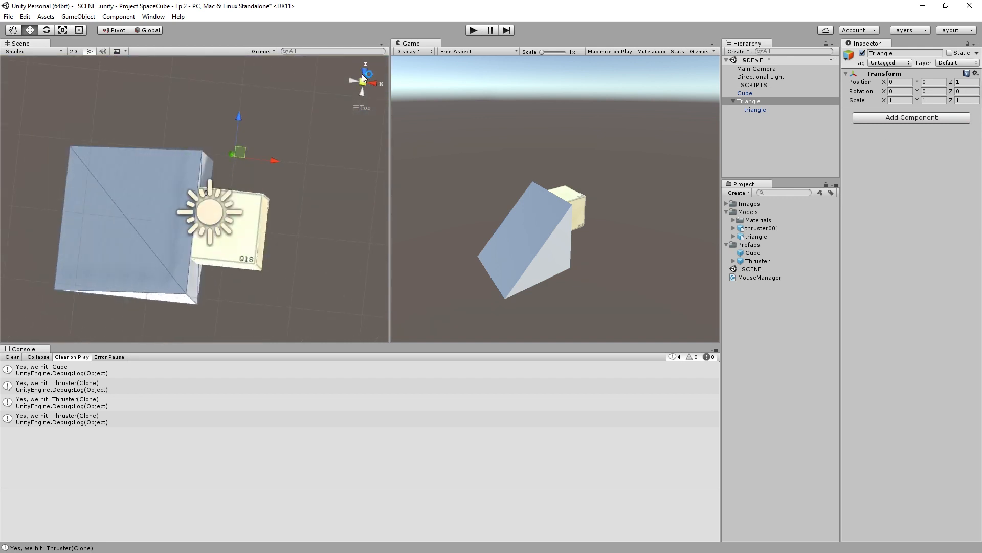
left_click(772, 109)
left_click(777, 101)
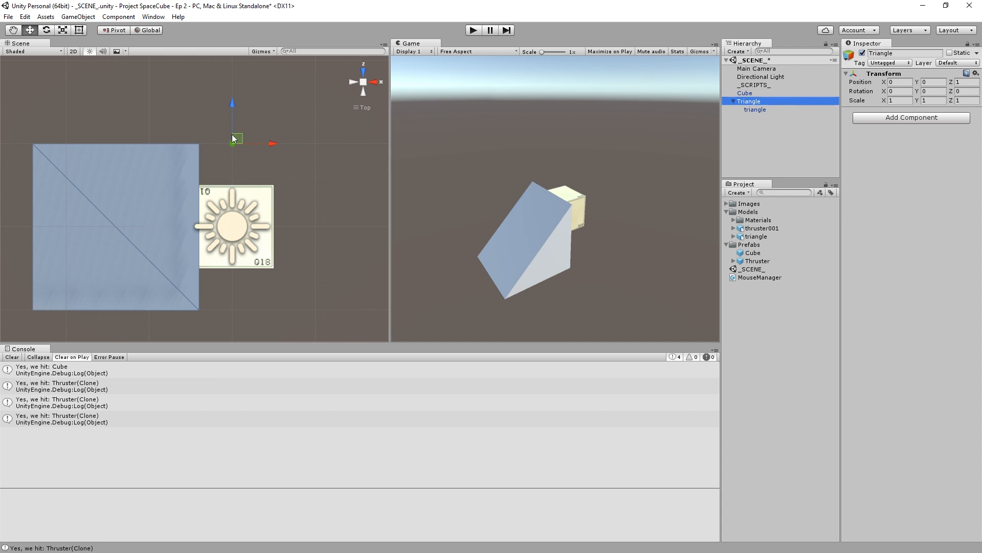
- Set the child triangle model's Y rotation to 90
left_click(756, 110)
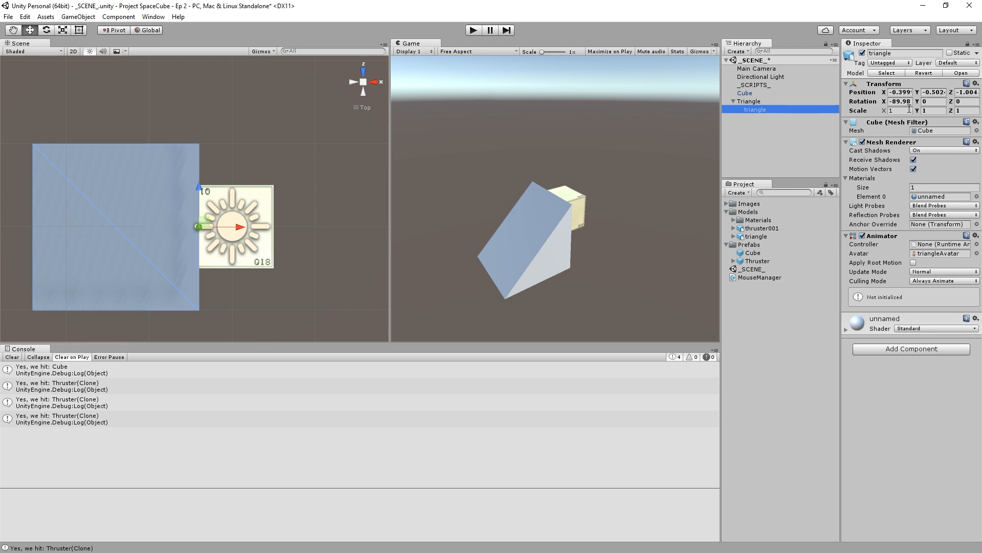
left_click(924, 102)
type("43.9")
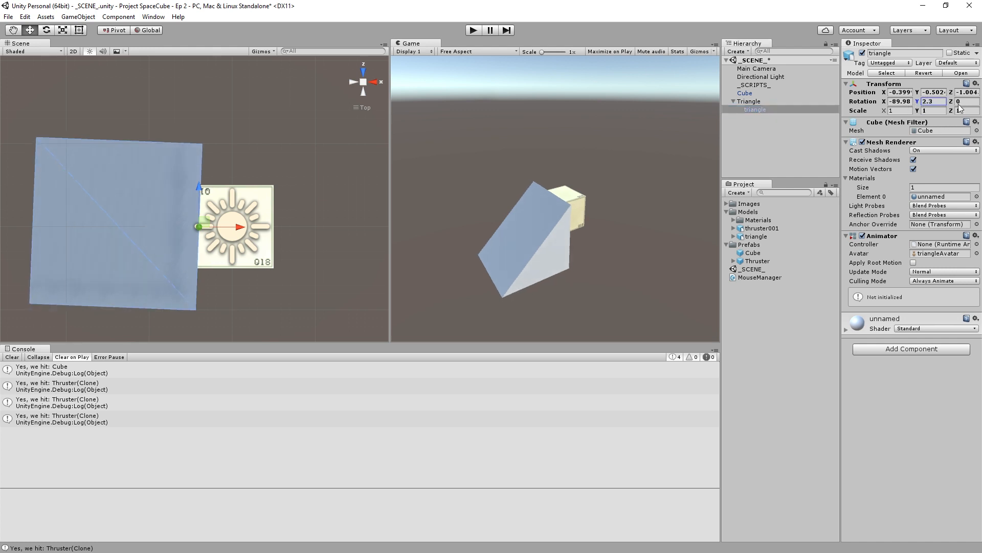
left_click_drag(769, 168, 6, 119)
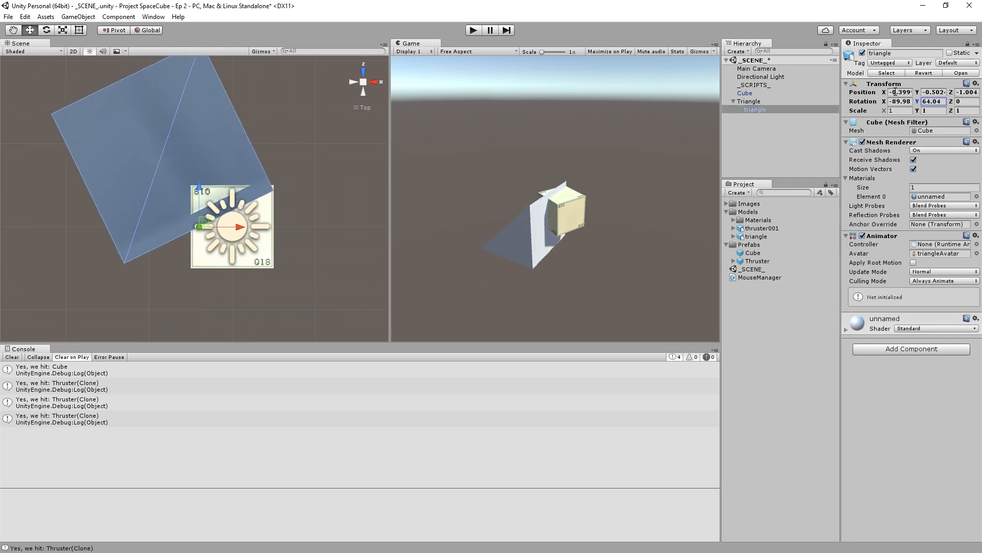
double_click(939, 101)
type("90")
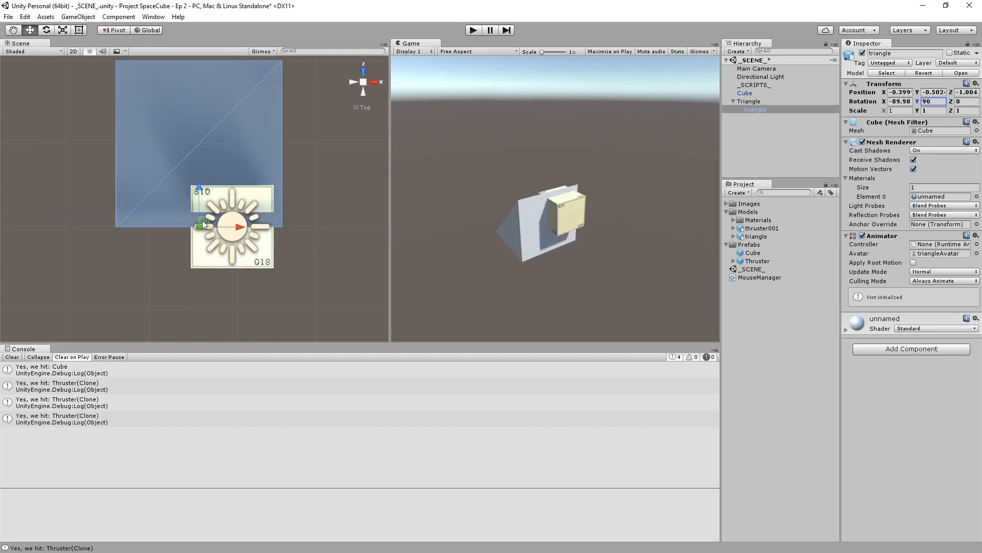
- Move the child triangle model against the cube's face, at about X -0.01, Z -0.491, and scale it uniformly to about 0.51
left_click_drag(203, 223, 236, 181)
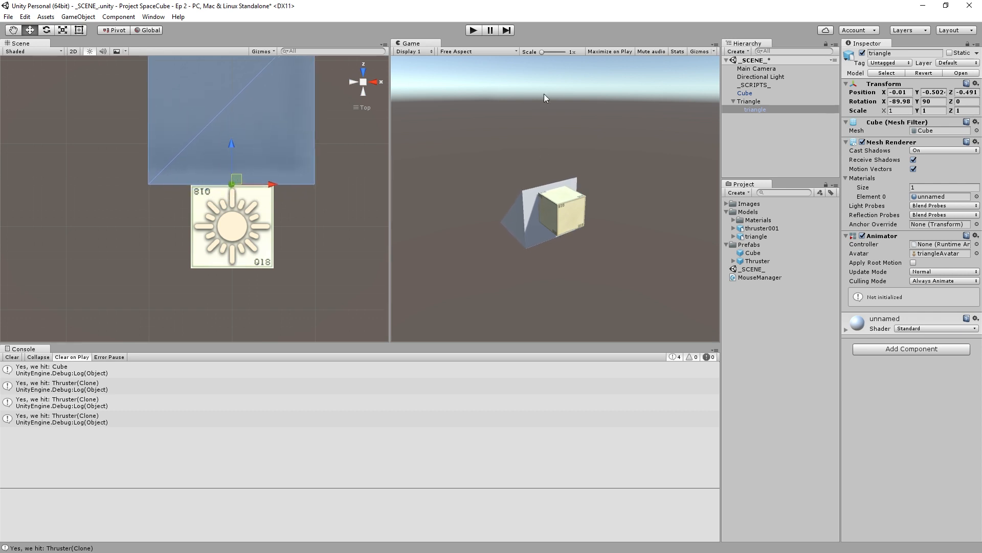
left_click(62, 30)
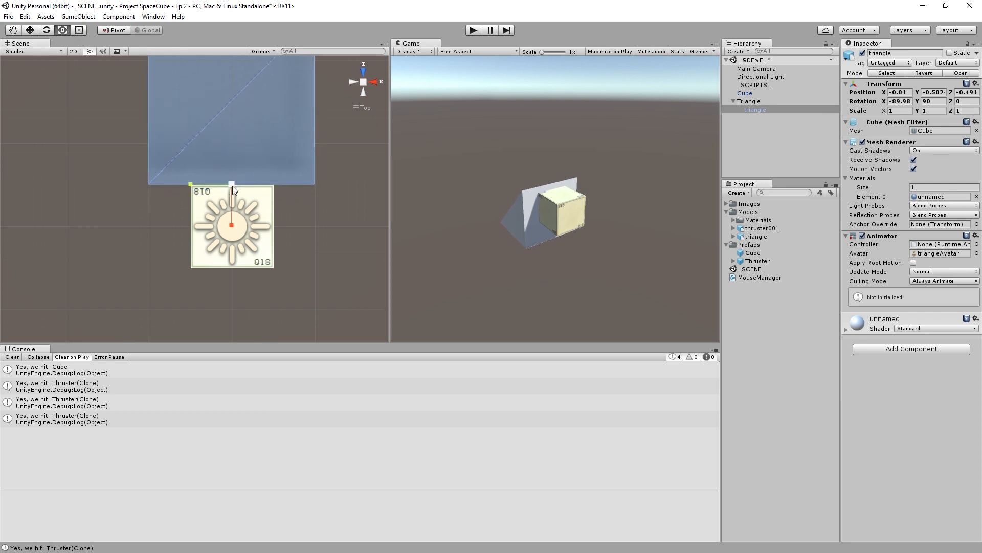
left_click_drag(232, 186, 211, 190)
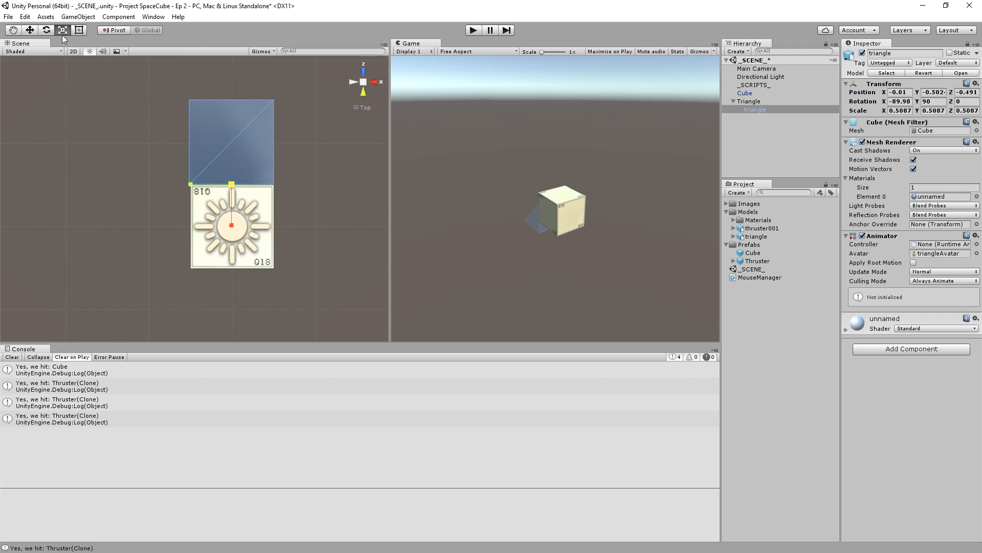
- In the side view, raise the triangle model to about Y -0.093 and shift it flush against the cube at about Z -0.503
left_click(29, 30)
left_click(375, 82)
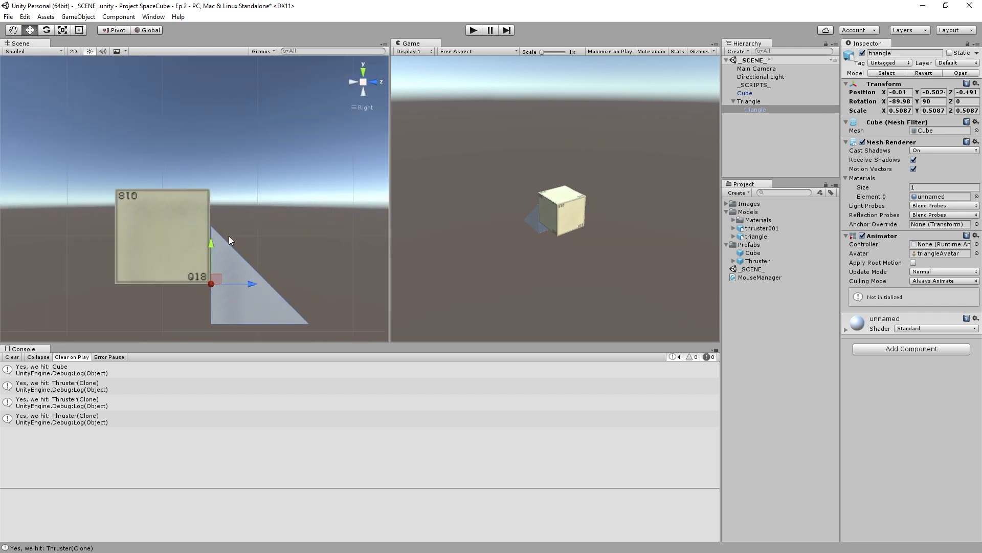
left_click_drag(211, 244, 208, 205)
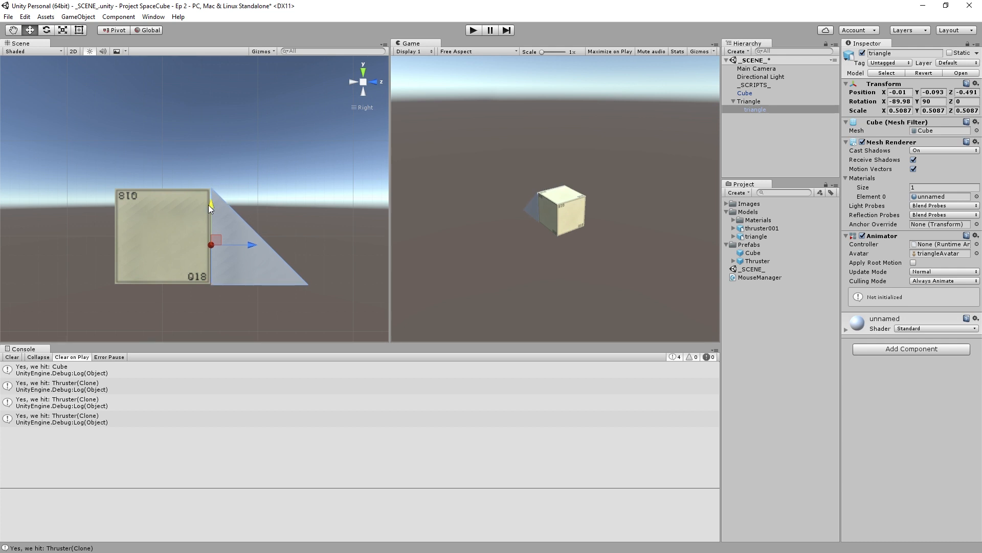
scroll(266, 252, "up", 2)
scroll(266, 252, "up", 3)
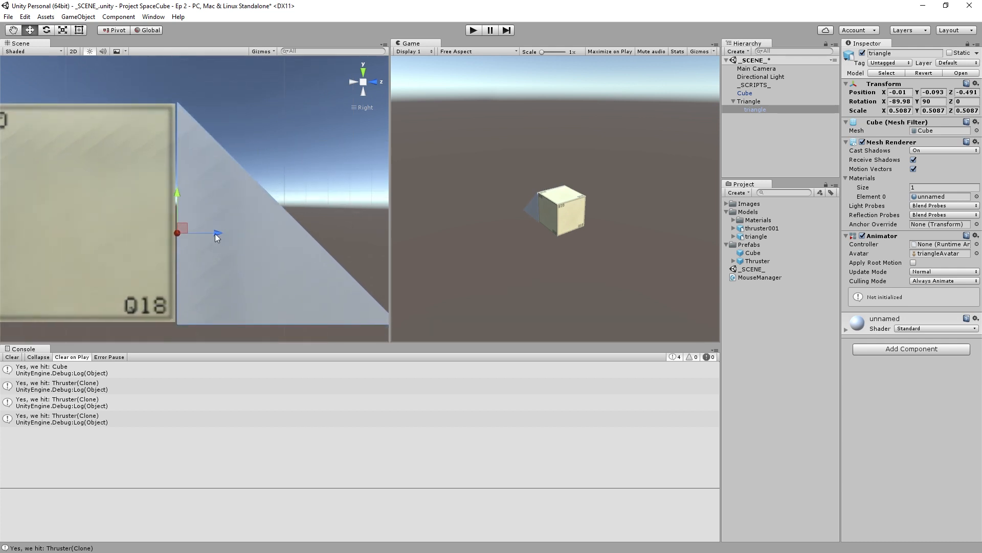
left_click_drag(215, 233, 213, 232)
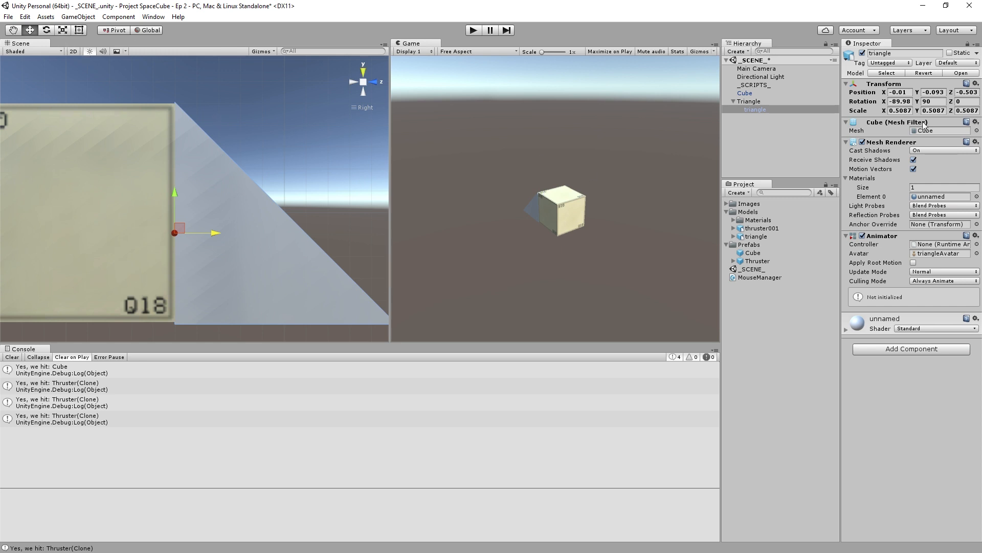
- Set the triangle model's scale to 0.5 on all three axes and nudge its height to about Y -0.091
left_click(895, 111)
type("0.5")
key("Tab")
type("0.5")
key("Tab")
type(".5")
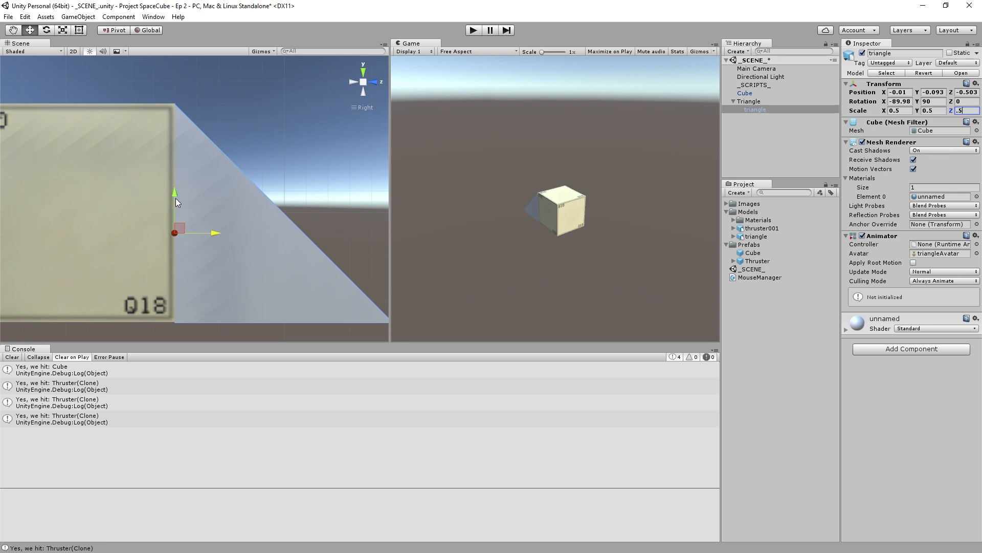
key("Return")
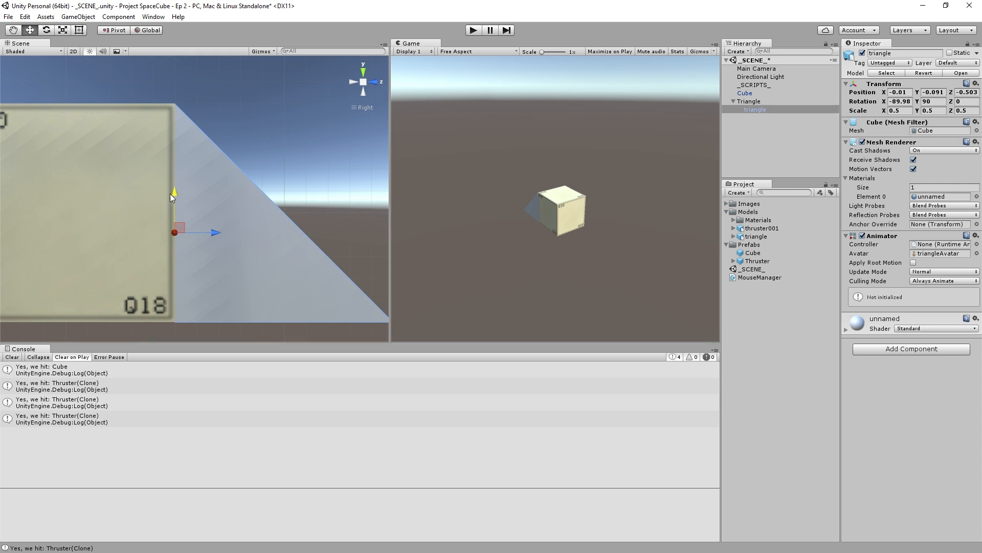
- In the top view, shift the triangle model sideways to X 0 so its edges line up with the cube
left_click(306, 139)
right_click_drag(178, 167, 348, 313)
right_click_drag(215, 185, 187, 256)
right_click_drag(384, 121, 138, 59)
right_click_drag(336, 128, 371, 69)
left_click(363, 75)
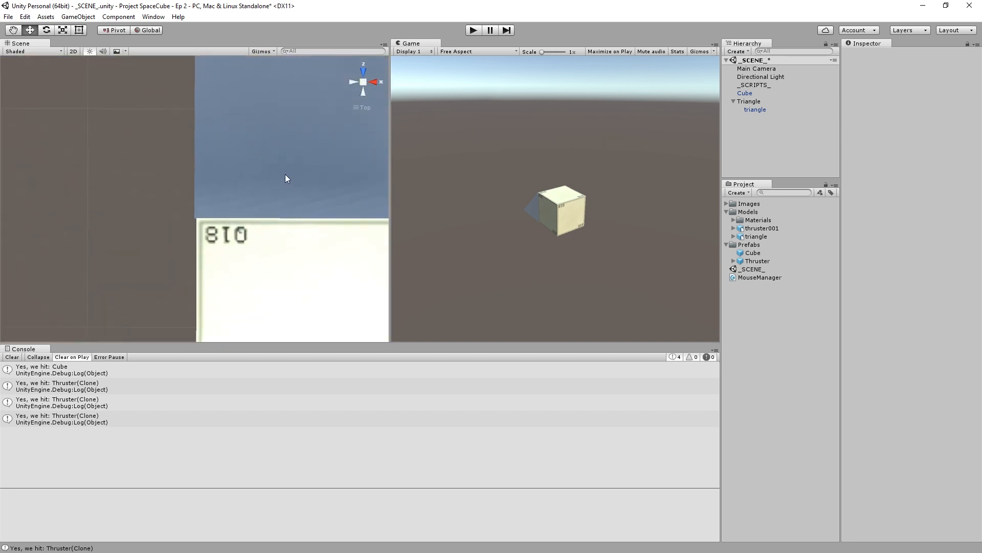
left_click(322, 210)
left_click_drag(345, 220, 343, 204)
middle_click_drag(344, 203, 186, 193)
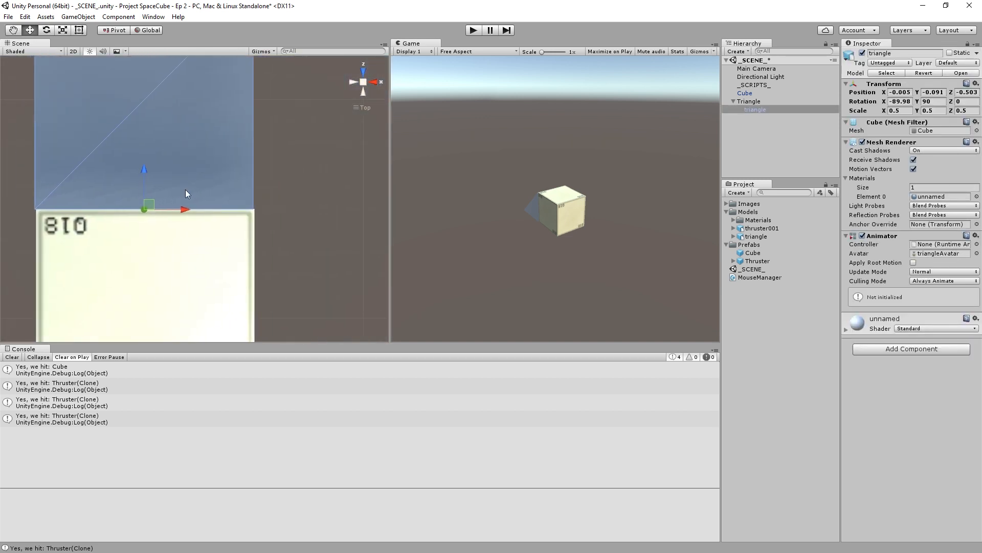
left_click_drag(177, 208, 189, 210)
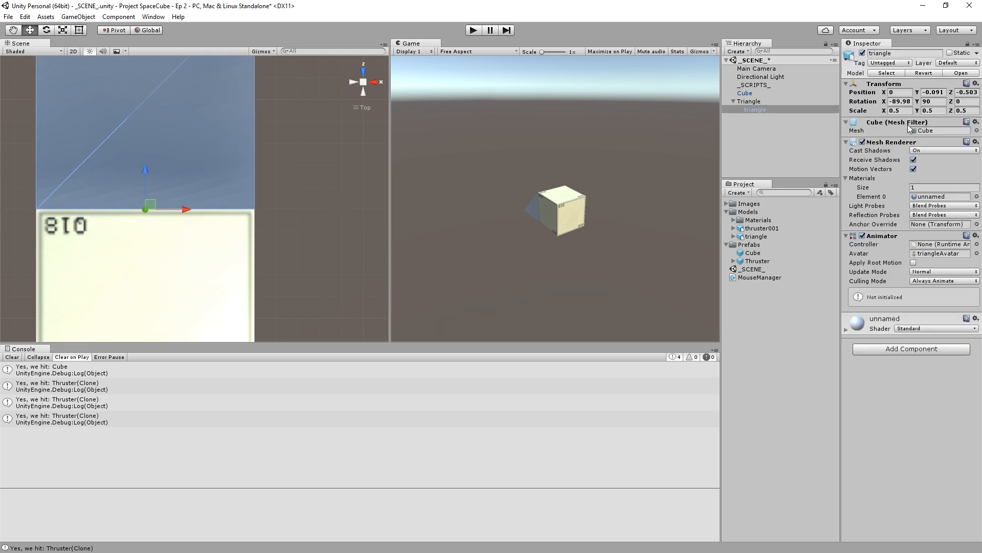
- Set the child triangle's position to Y 0 and Z -0.5, and its X rotation to -90
left_click(937, 92)
type("0")
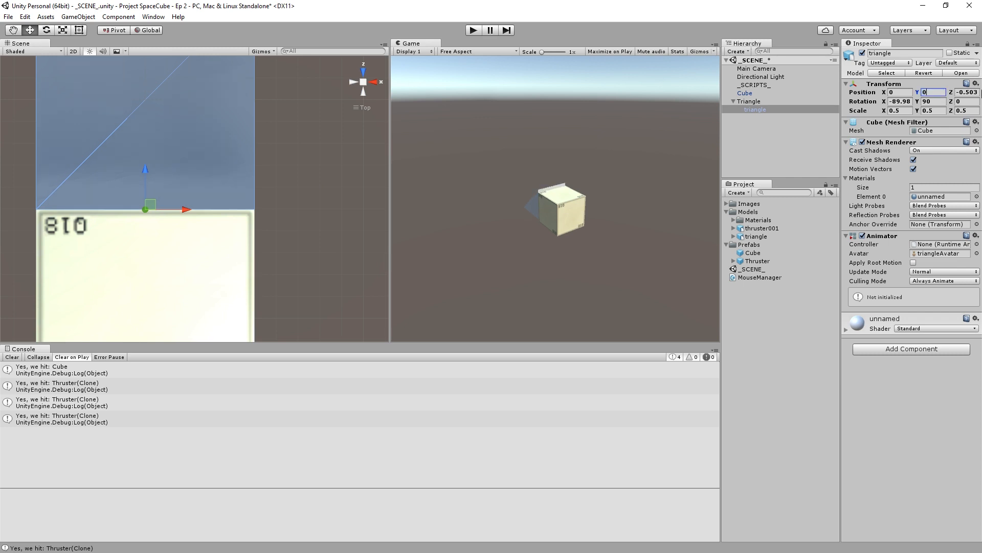
key("Tab")
type("-.5")
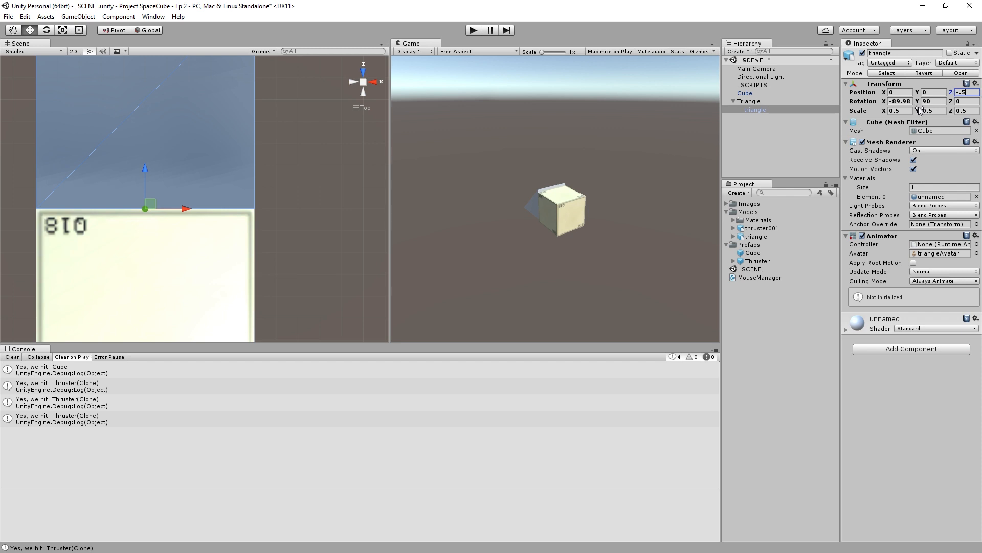
left_click(908, 101)
type("-90")
key("Tab")
left_click(294, 192)
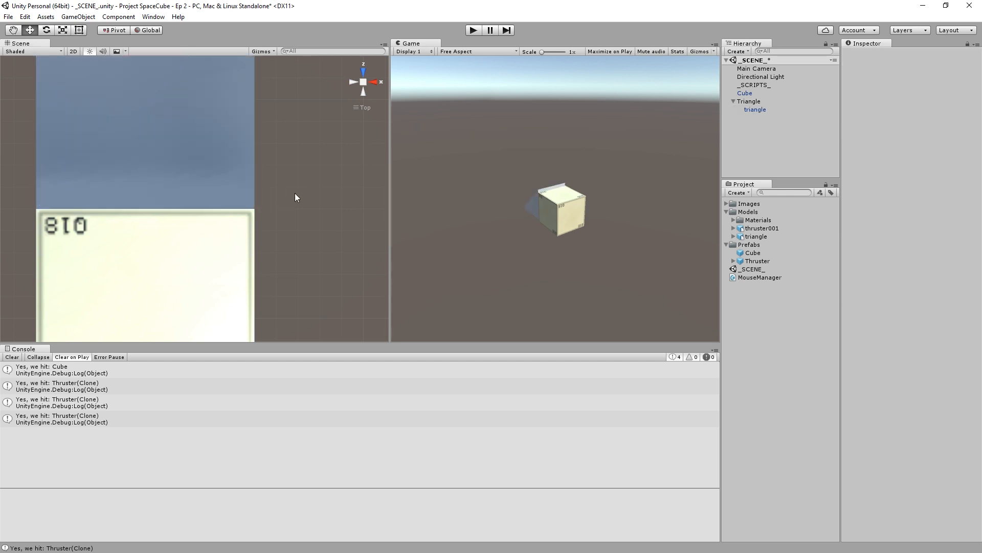
- In the side view, lower the triangle model to about Y -0.089 so its edges line up with the cube
right_click_drag(318, 227, 187, 98)
left_click(238, 161)
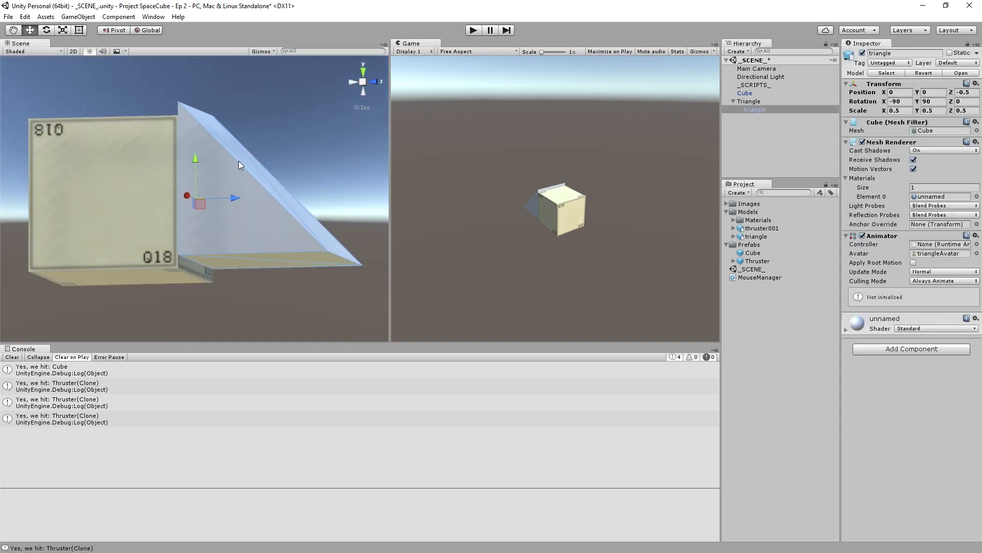
left_click(366, 78)
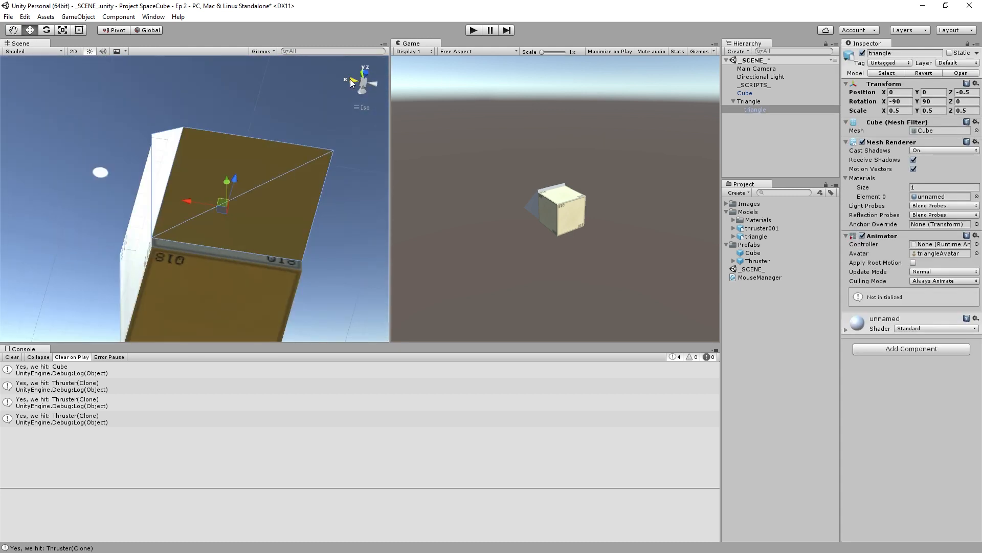
left_click(351, 83)
left_click_drag(191, 154, 189, 168)
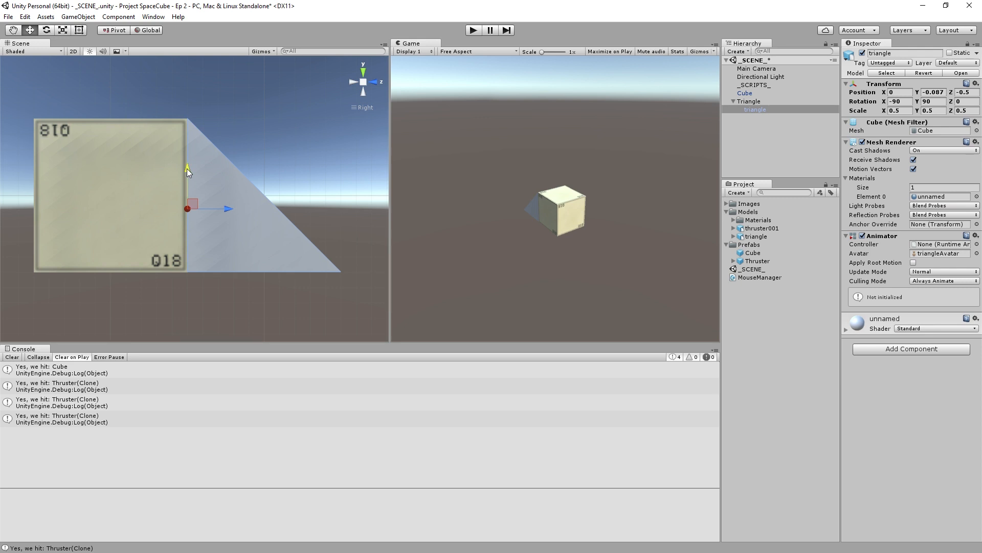
left_click(300, 125)
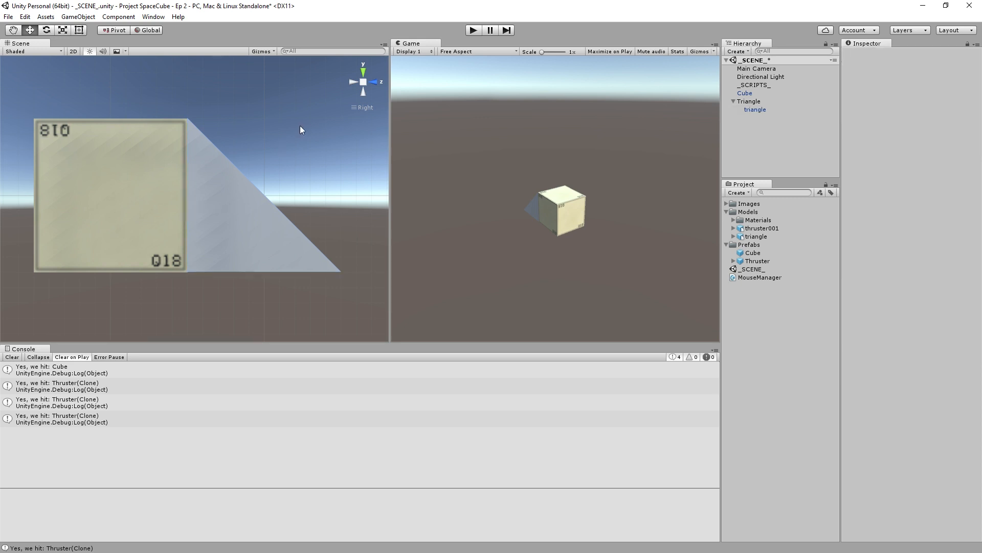
left_click(217, 147)
scroll(210, 152, "up", 2)
scroll(175, 180, "up", 1)
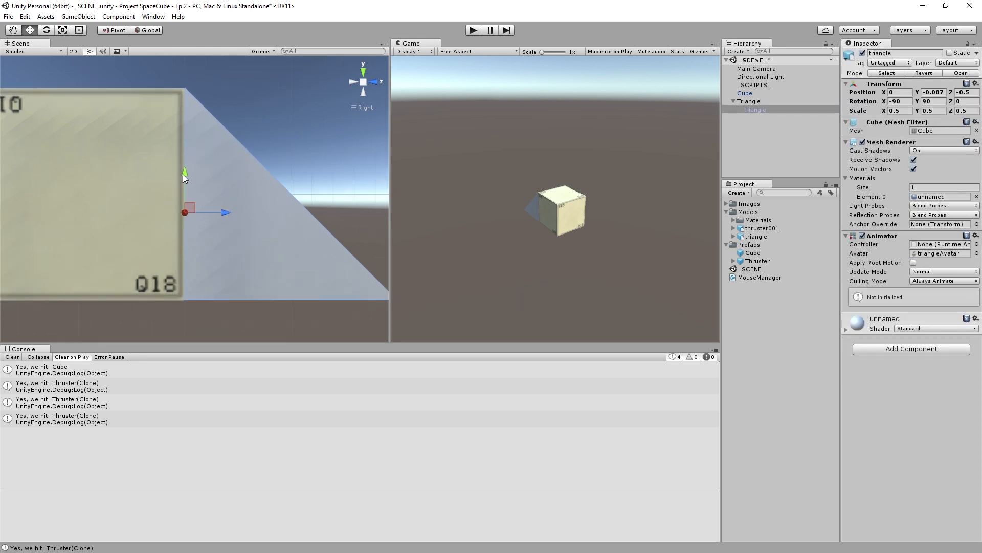
left_click(311, 118)
scroll(265, 113, "down", 1)
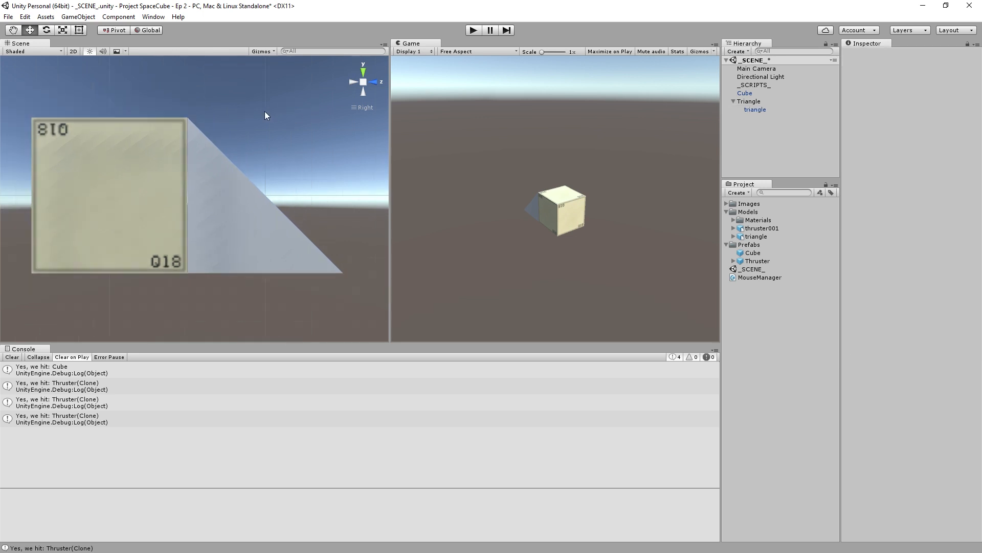
- Save the parent Triangle object as a prefab in the Prefabs folder and delete it from the scene
scroll(265, 114, "down", 5)
left_click_drag(131, 179, 384, 272, "alt")
scroll(133, 208, "down", 5)
left_click_drag(128, 208, 399, 164, "alt")
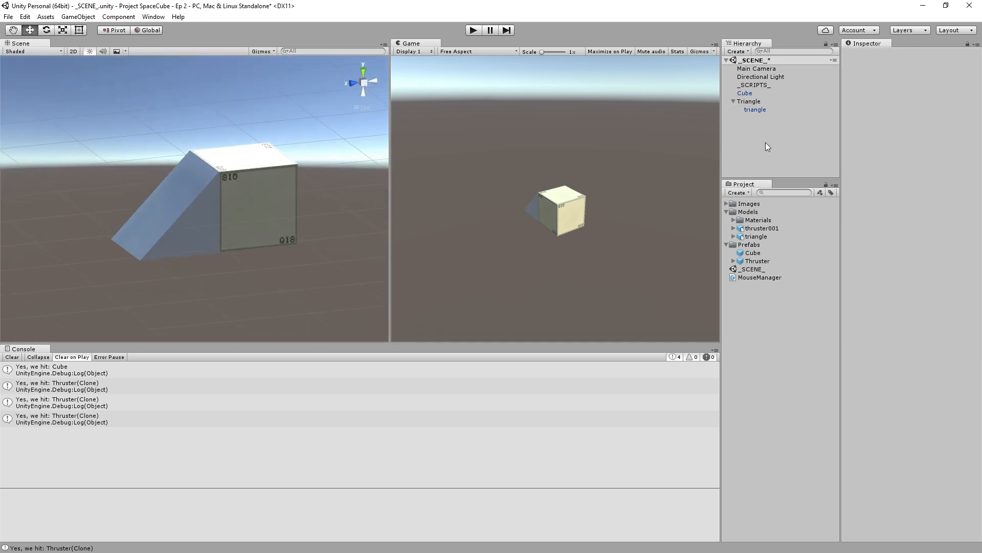
left_click(756, 94)
left_click(757, 101)
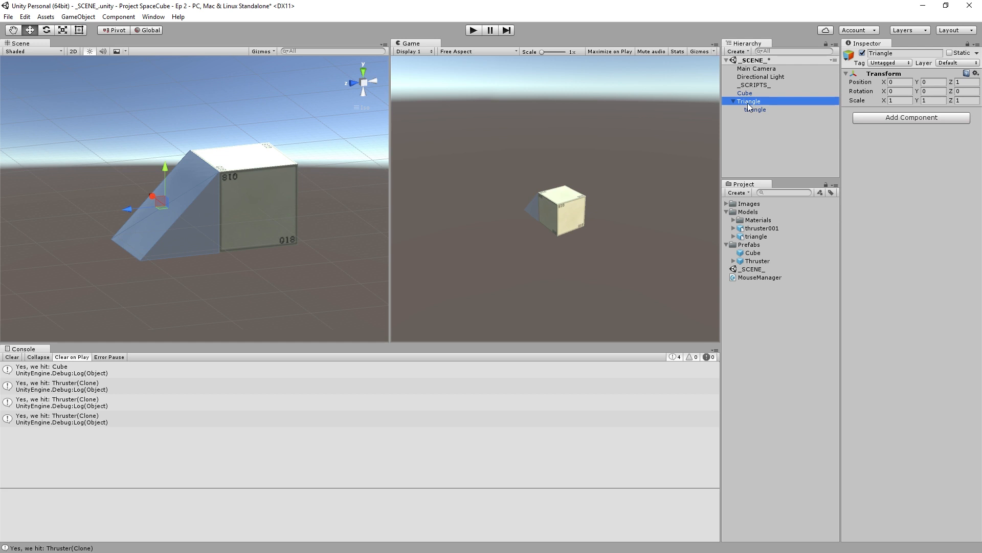
left_click_drag(748, 107, 749, 244)
left_click(765, 149)
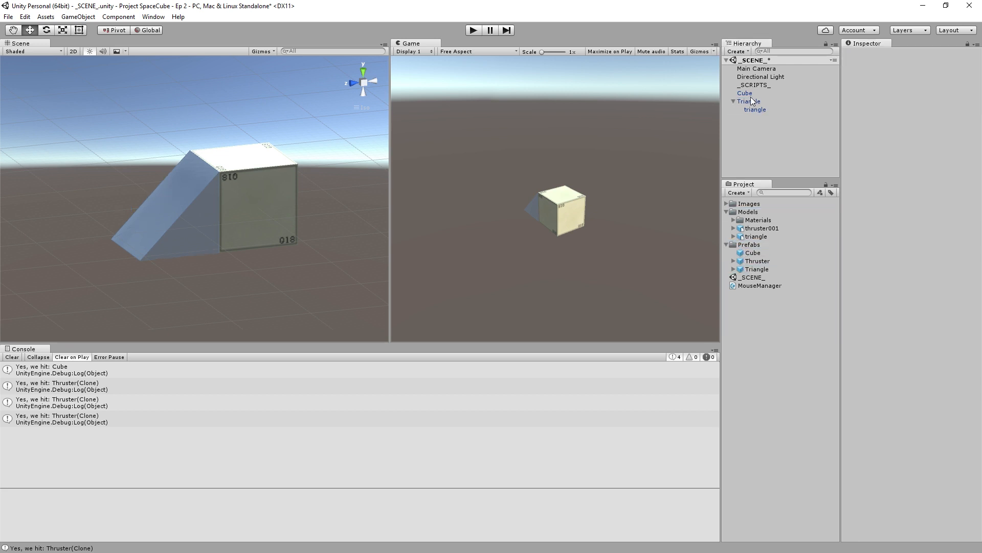
left_click(752, 101)
key("Delete")
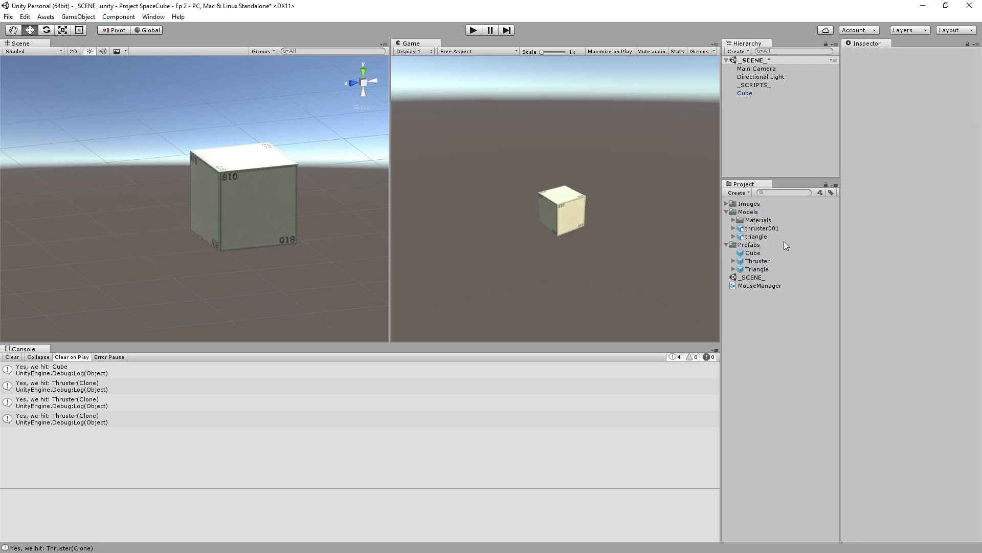
- Assign the Triangle prefab as The Prefab To Spawn on _SCRIPTS_ and test spawning triangles on the cube in play mode
left_click(763, 85)
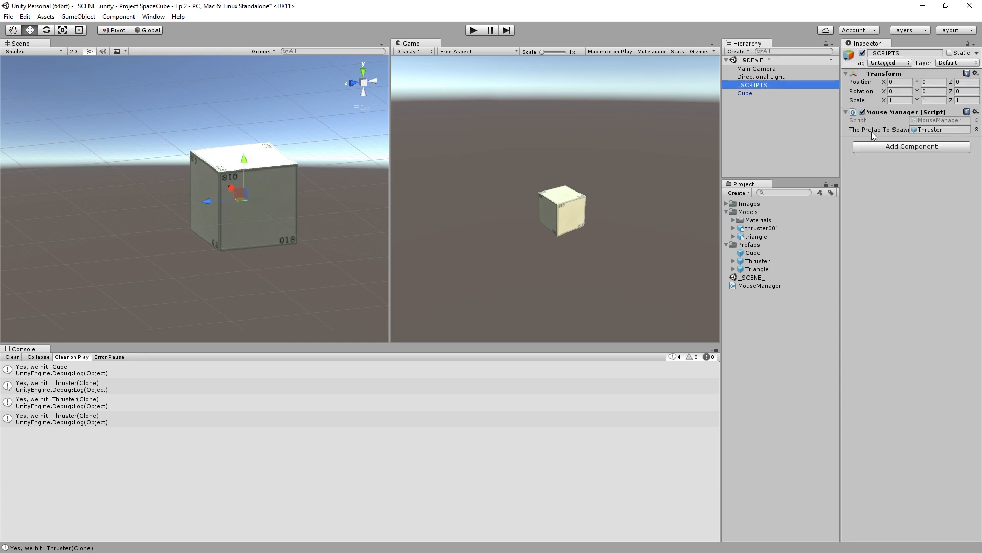
left_click_drag(746, 271, 920, 133)
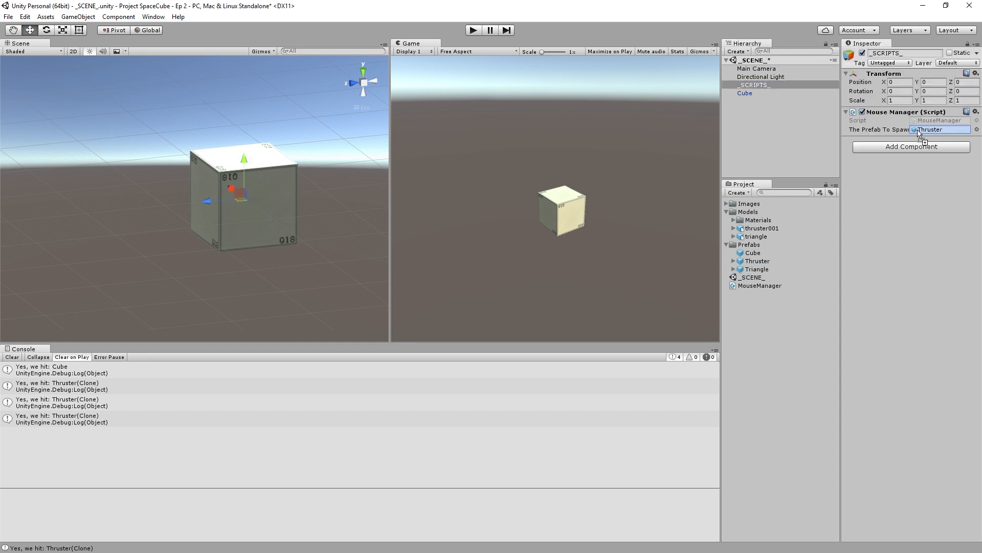
left_click(473, 31)
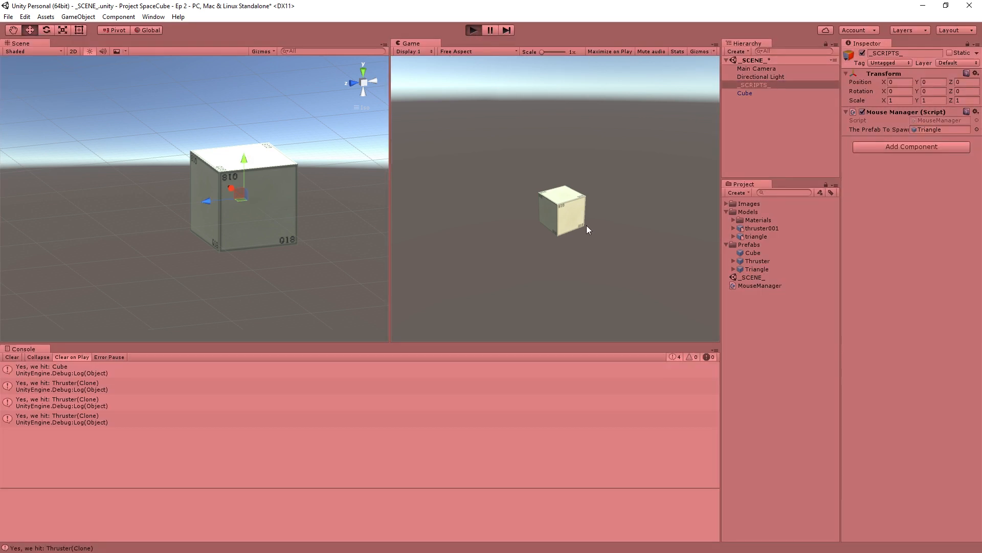
left_click(567, 213)
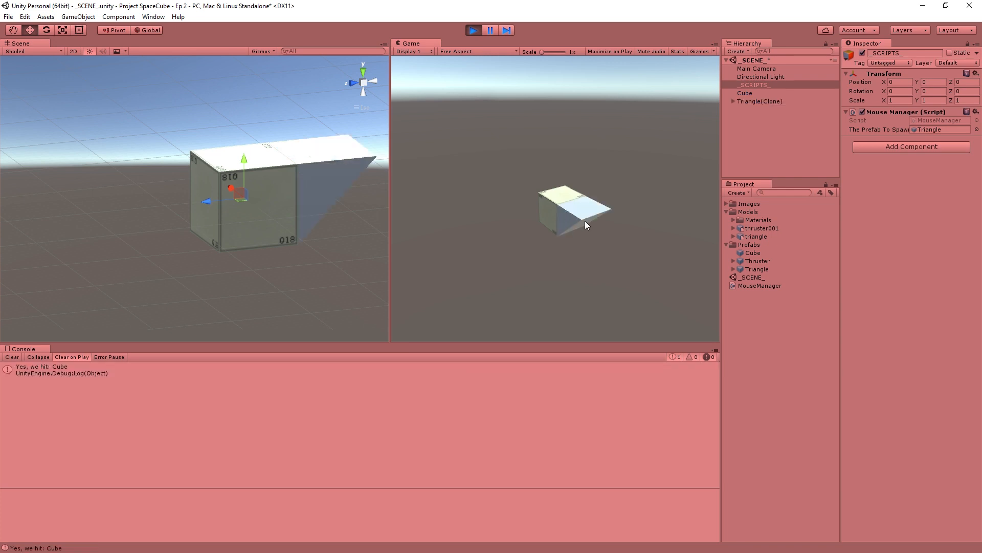
left_click(583, 229)
left_click(585, 228)
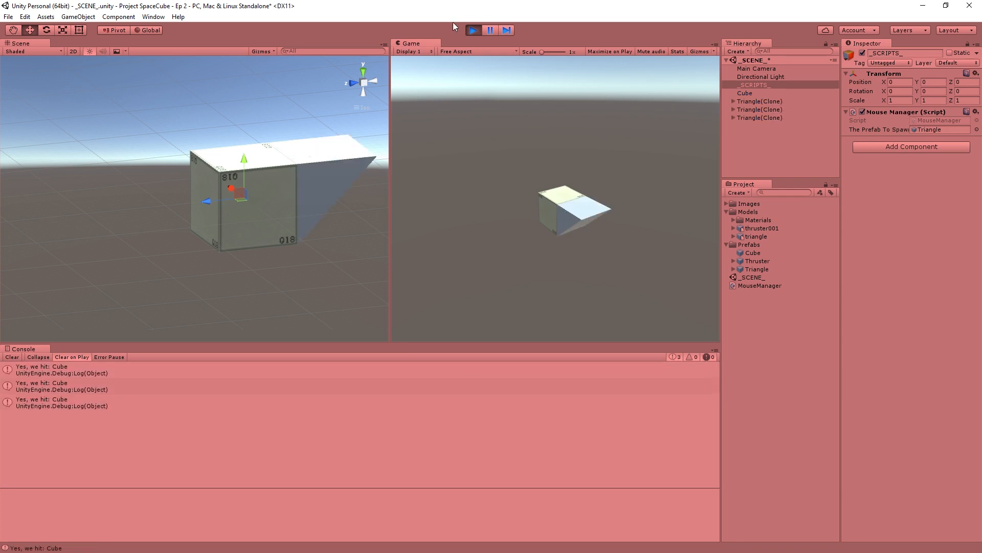
left_click(473, 30)
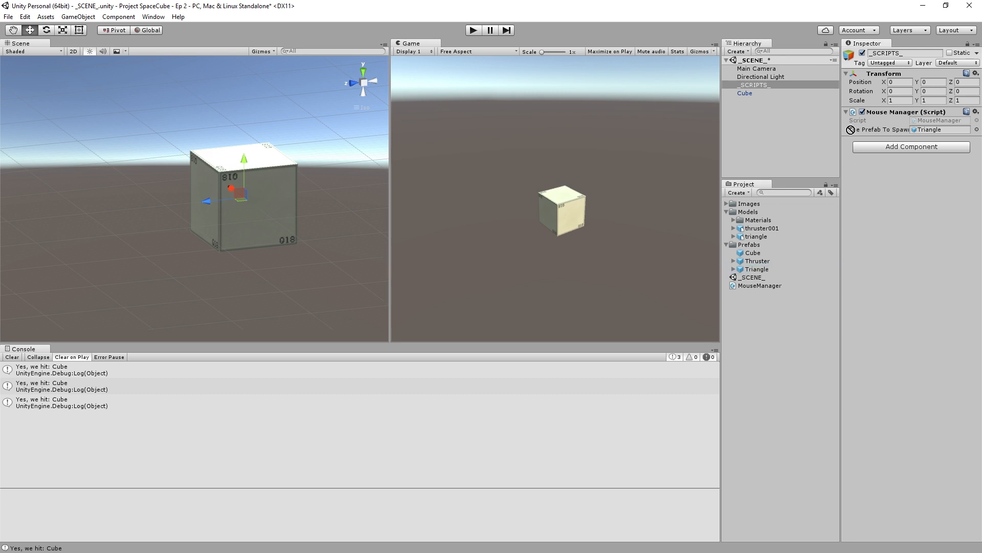
- Place a Triangle prefab in the scene, apply a Mesh Collider on its child triangle to the prefab, and delete the instance
left_click_drag(757, 268, 759, 105)
left_click(734, 101)
left_click(769, 110)
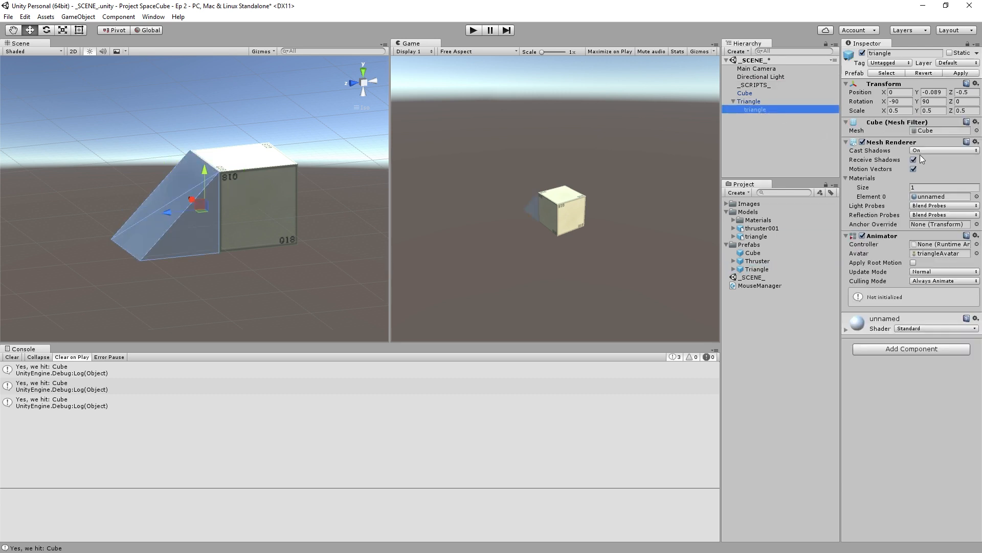
left_click(912, 348)
left_click(876, 387)
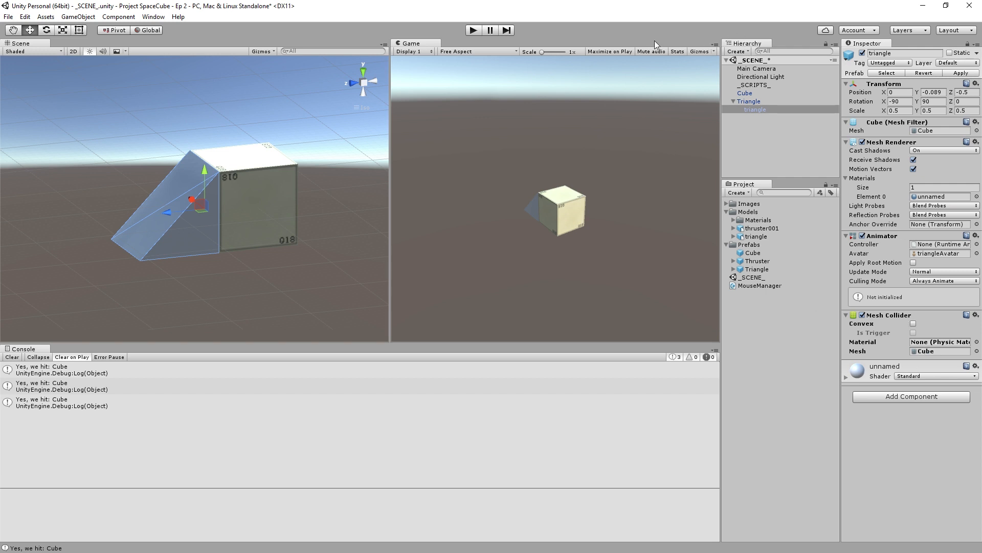
left_click(800, 100)
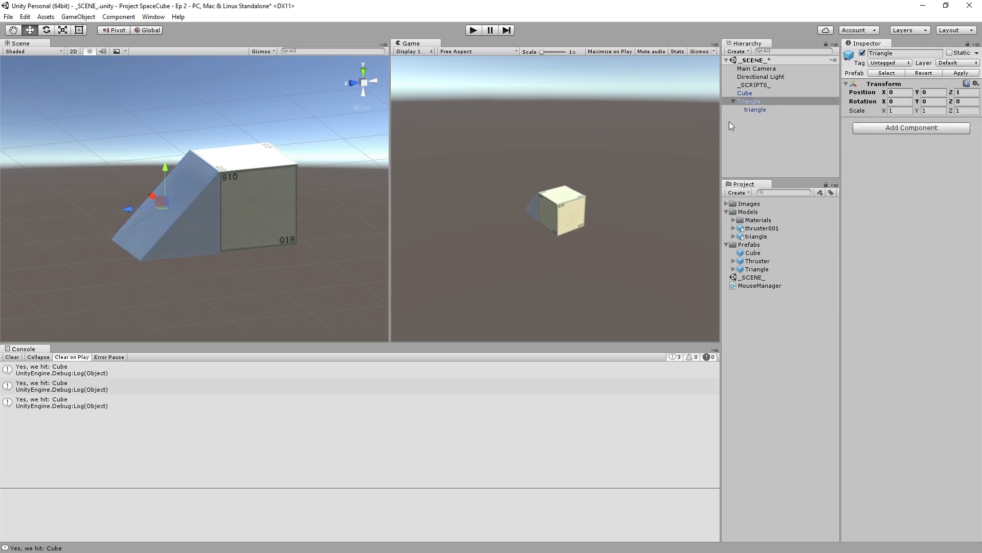
key("Delete")
- Run the game, spawn triangles on the cube's top and on each other, and check their alignment from the side
left_click(475, 31)
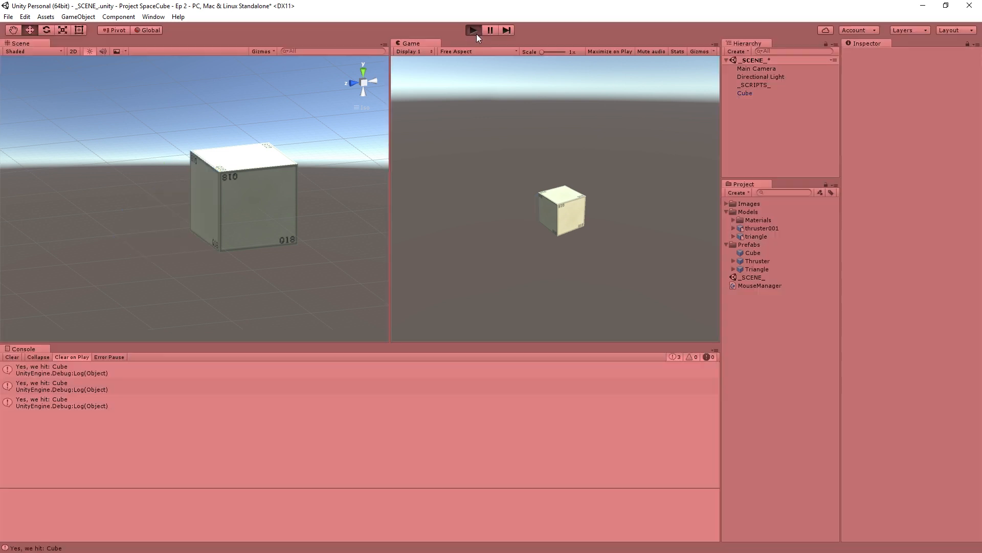
left_click(559, 195)
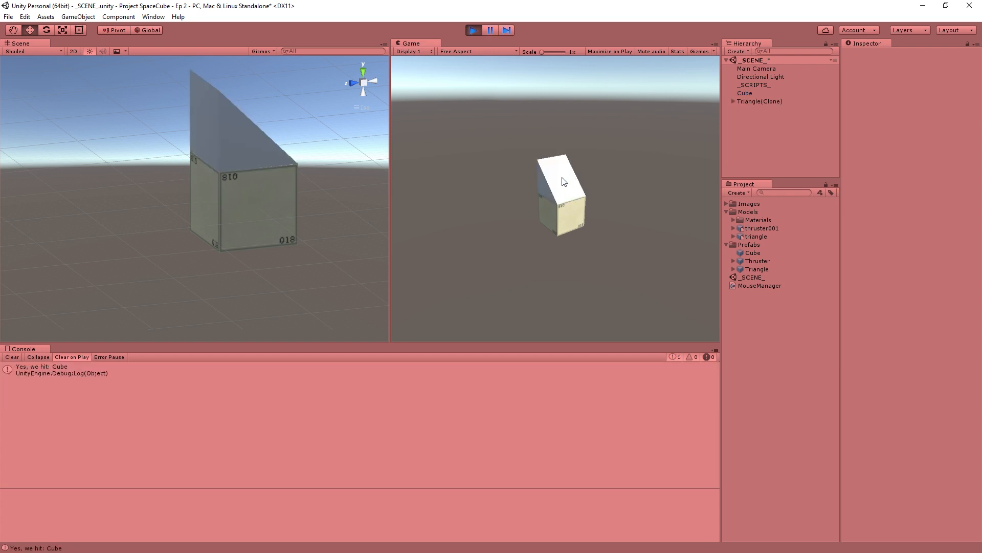
left_click(562, 178)
left_click(587, 179)
left_click(594, 182)
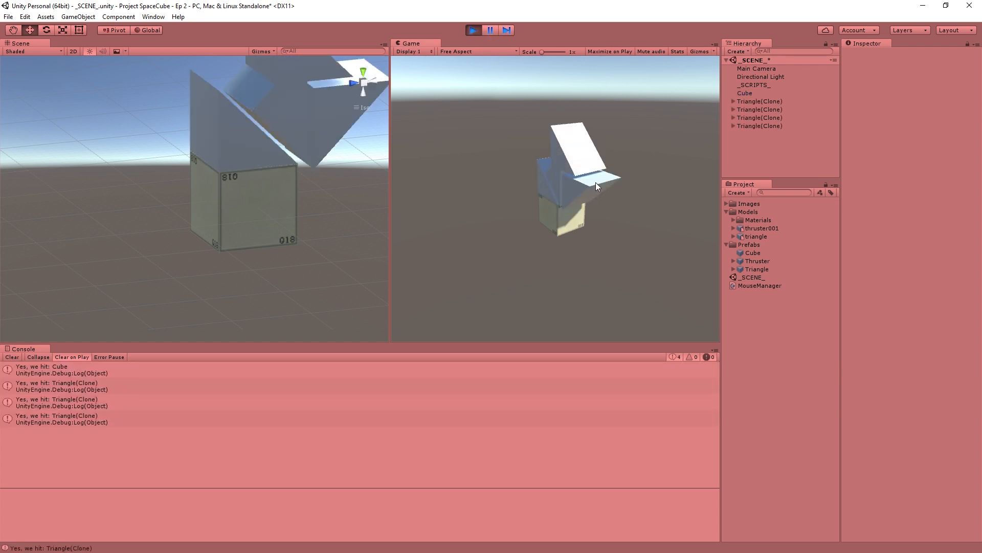
left_click_drag(311, 154, 163, 222, "alt")
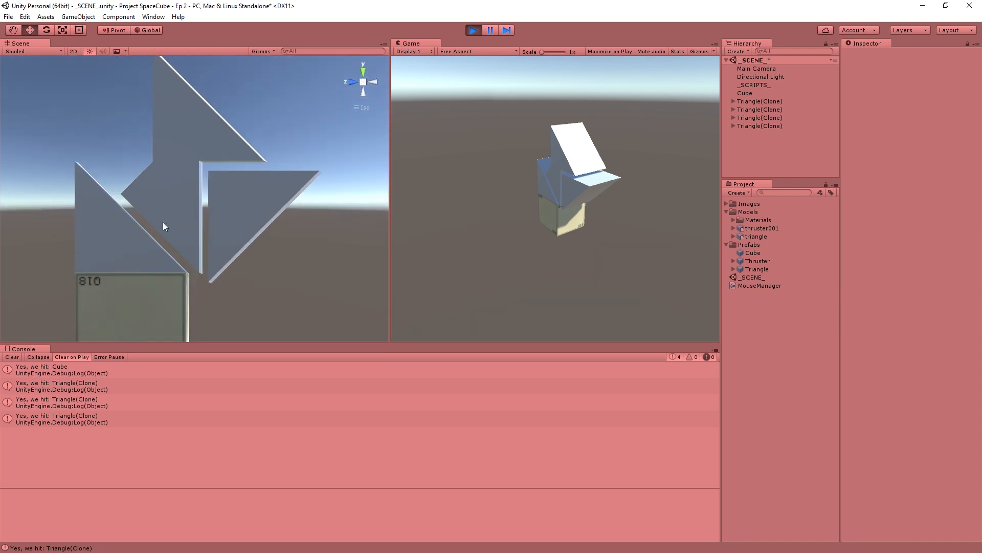
left_click(473, 30)
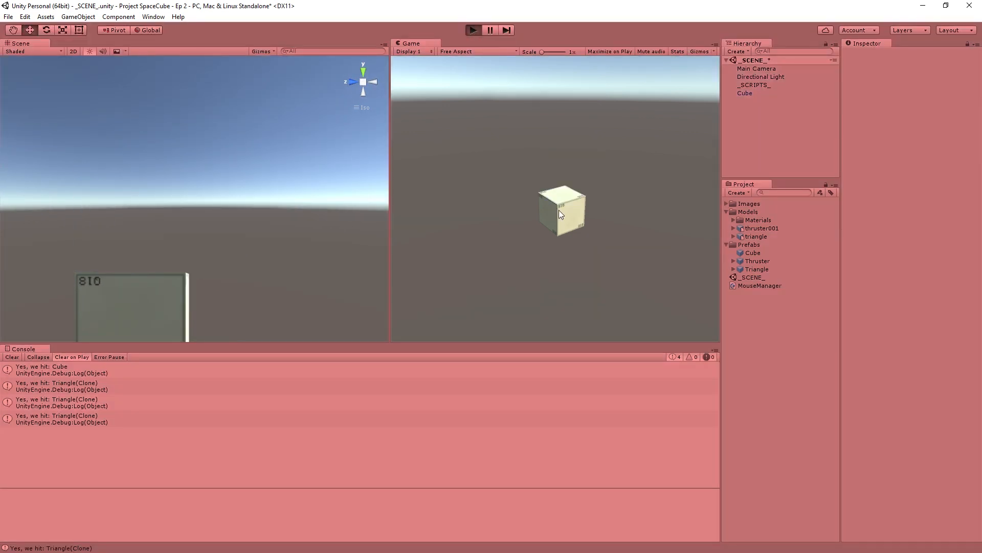
- Run the game again, spawn one triangle on the cube's top and another on its slope, and examine how they meet
key("ctrl+p")
left_click(563, 198)
left_click(563, 180)
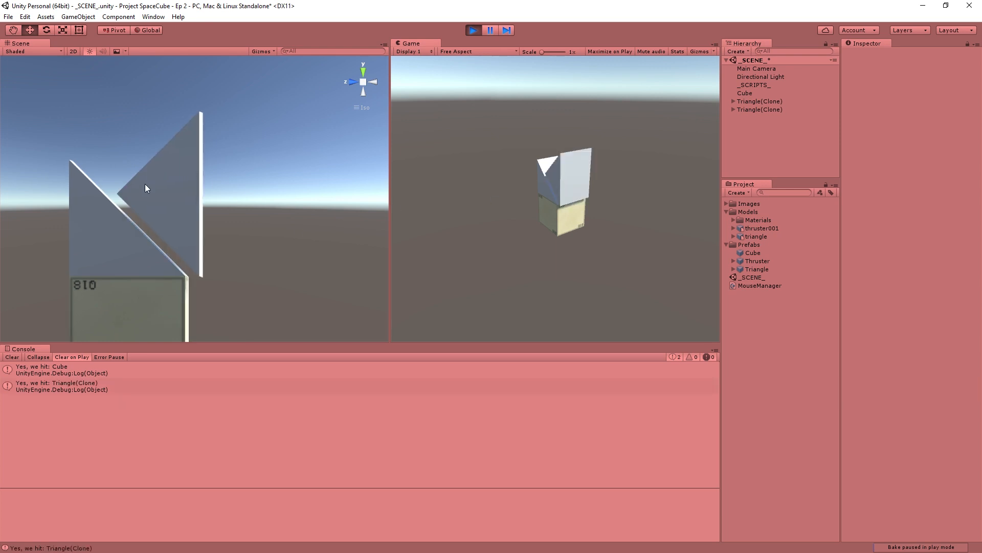
left_click_drag(163, 204, 258, 161, "alt")
left_click_drag(290, 127, 262, 128, "alt")
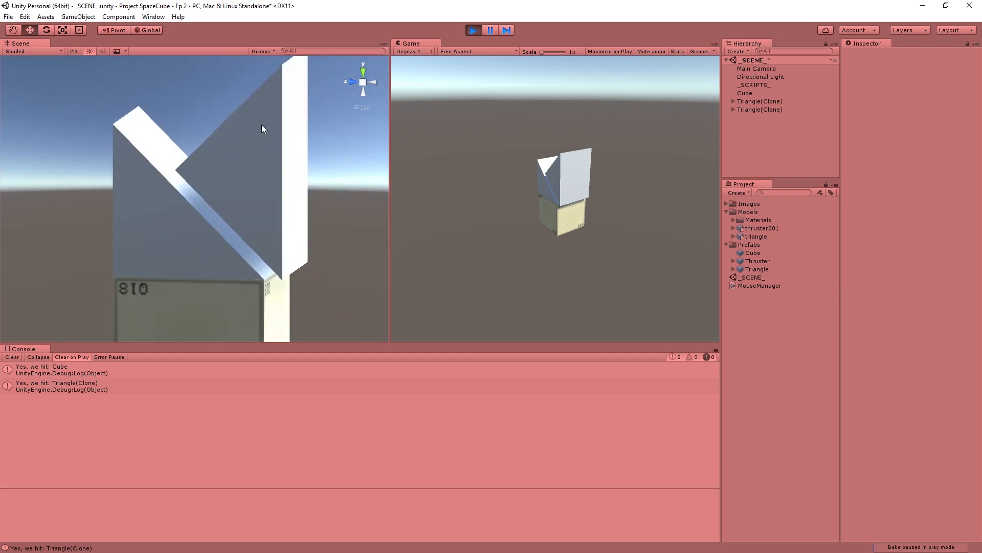
left_click_drag(259, 166, 243, 175, "alt")
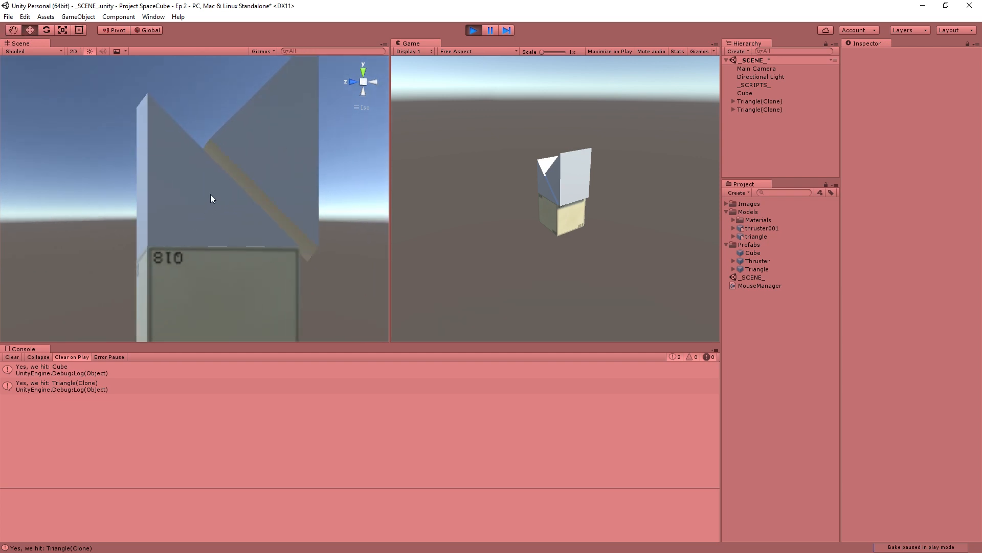
left_click_drag(195, 208, 176, 214, "alt")
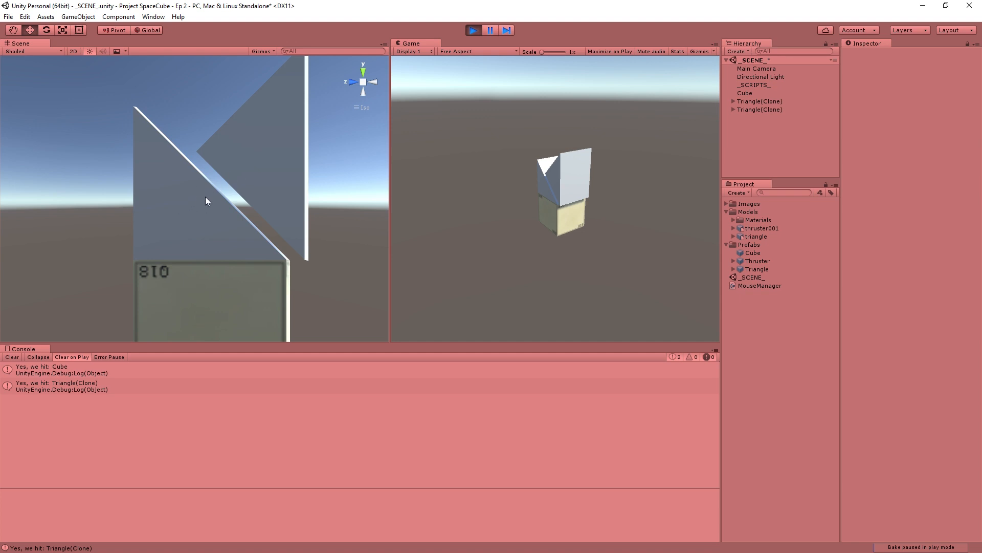
left_click_drag(198, 198, 314, 118, "alt")
left_click_drag(194, 193, 254, 189, "alt")
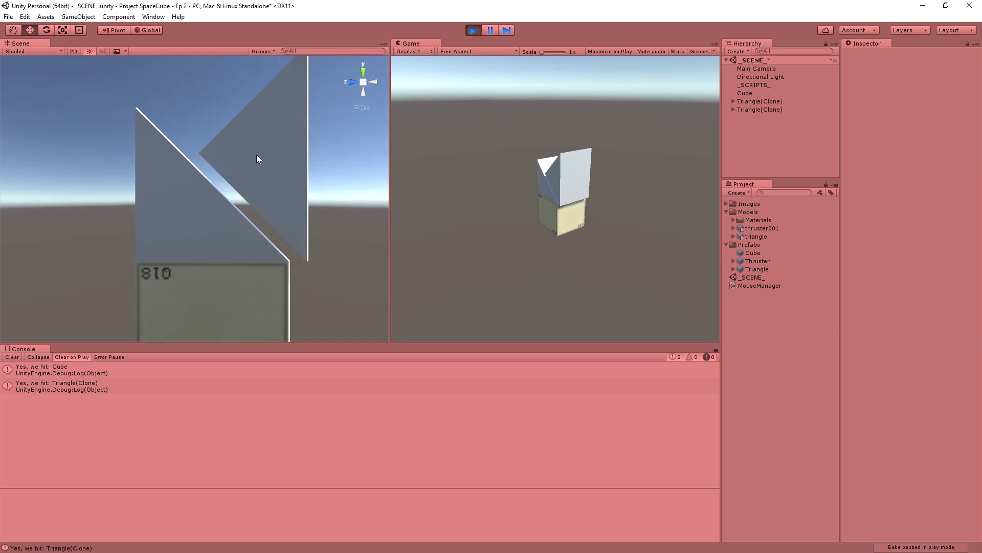
- Switch to MonoDevelop and examine the hitInfo.normal offset in MouseManager's spawnSpot line
key("alt+Tab")
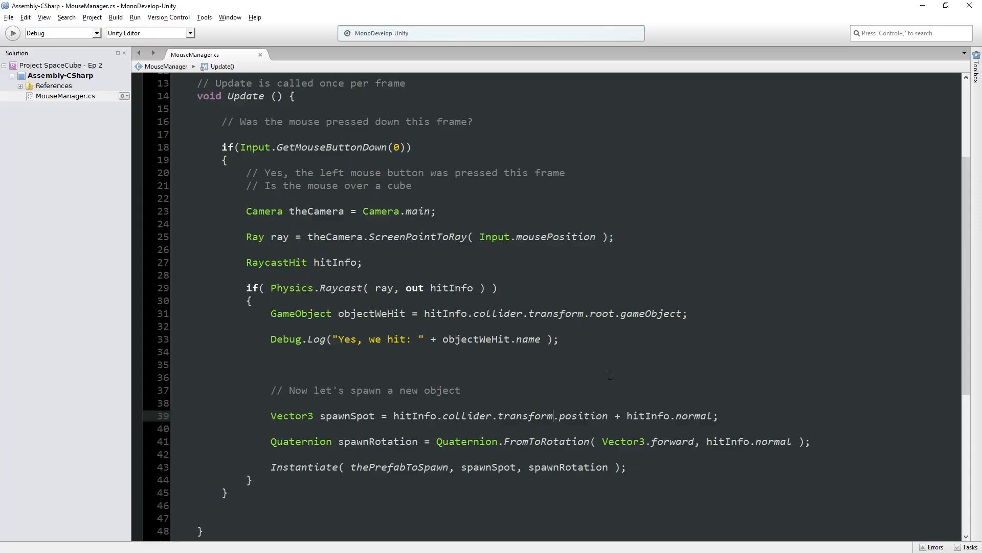
left_click_drag(688, 414, 650, 420)
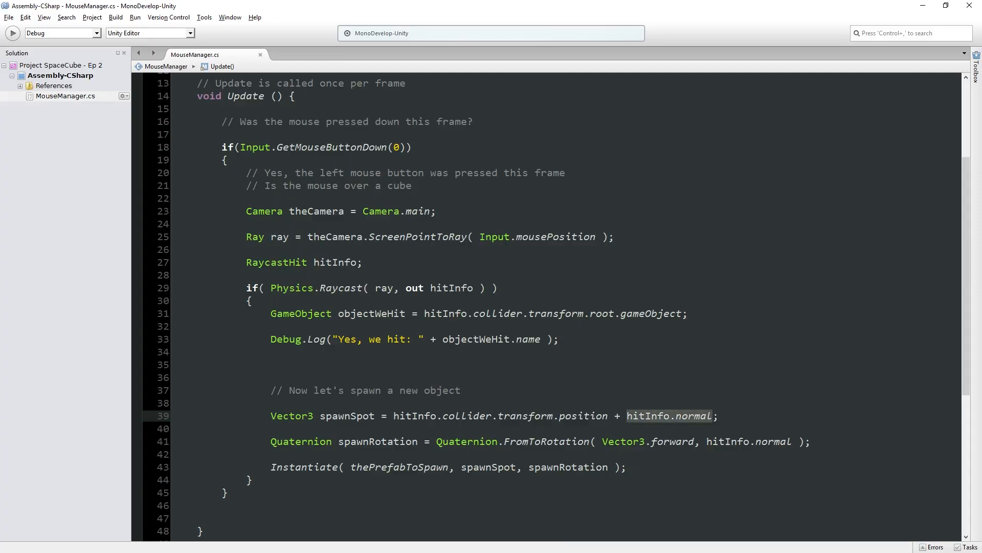
key("alt+Tab")
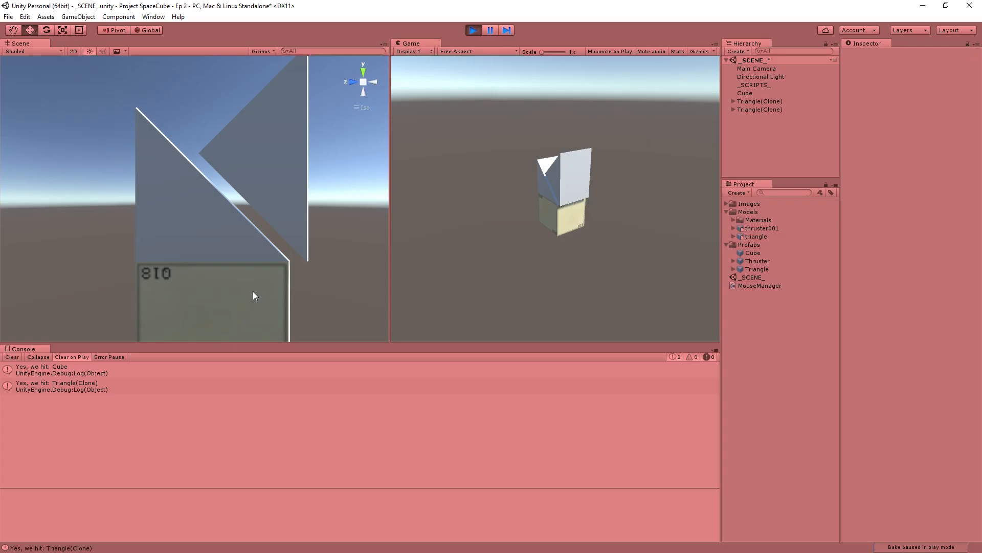
- Switch to Unity, spawn a third triangle on the upper triangle's vertical face, and view the stack from the side
mouse_move(223, 211)
right_mouse_down()
mouse_move(250, 206)
mouse_move(199, 222)
mouse_move(245, 196)
mouse_move(222, 194)
right_mouse_up()
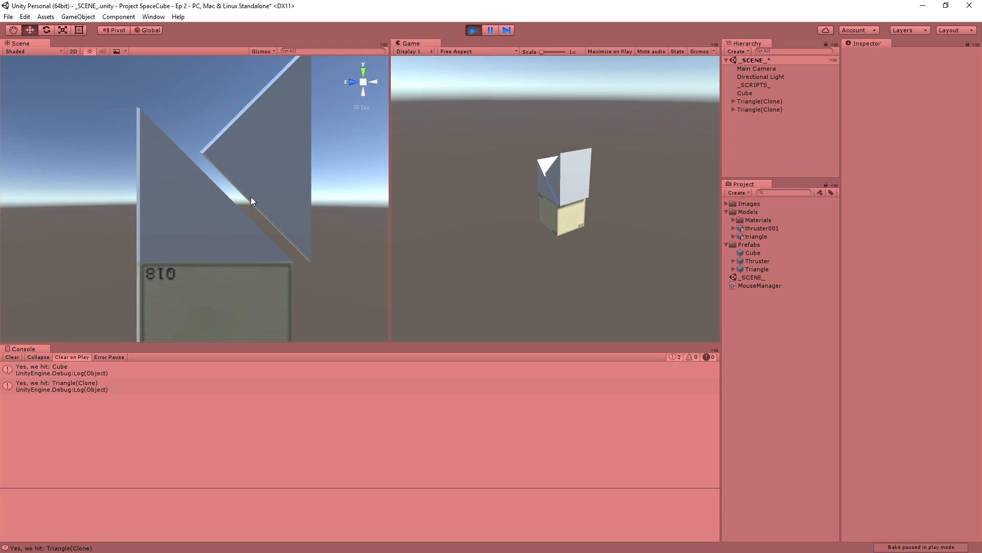
left_click_drag(228, 188, 146, 211, "alt")
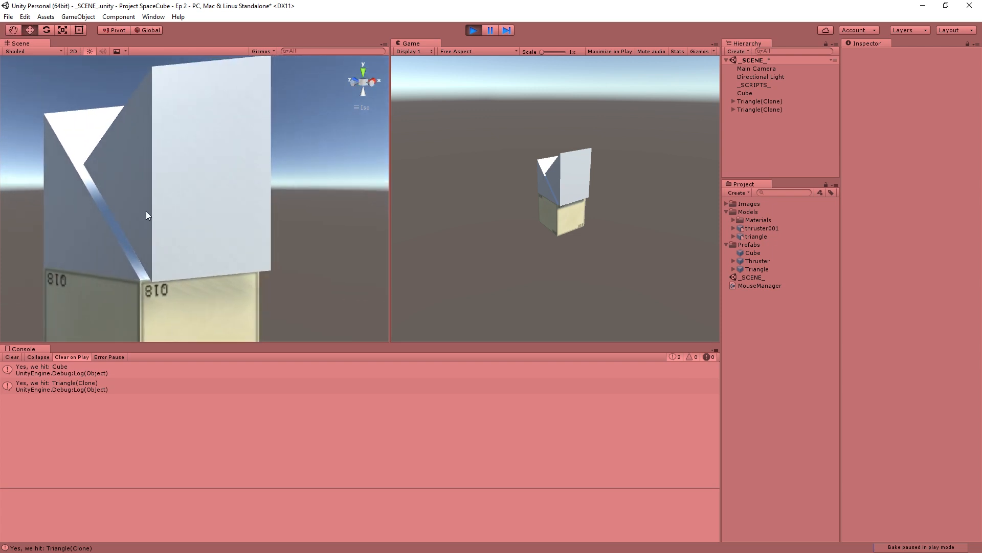
left_click(590, 176)
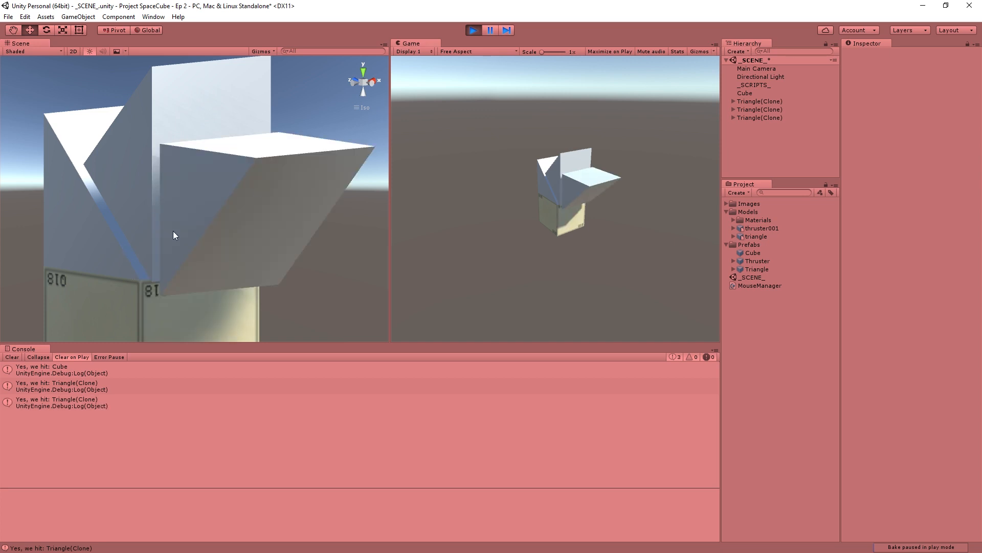
mouse_move(302, 208)
left_mouse_down("alt")
mouse_move(137, 177)
mouse_move(248, 186)
mouse_move(117, 233)
mouse_move(247, 235)
mouse_move(307, 184)
mouse_move(226, 236)
mouse_move(194, 225)
mouse_move(307, 224)
mouse_move(215, 225)
mouse_move(294, 213)
left_mouse_up("alt")
scroll(248, 235, "down", 4)
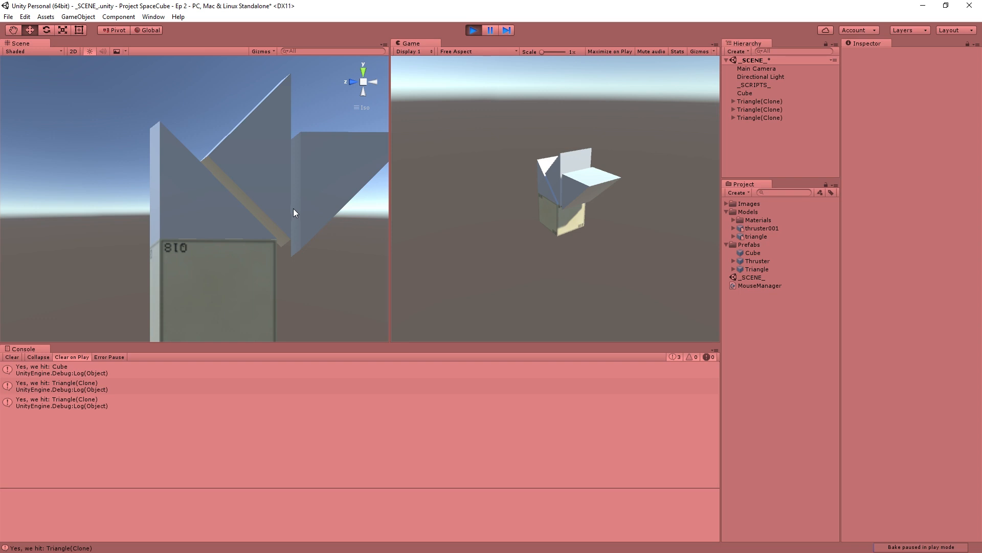
- Examine from several angles how the spawned triangles meet along their sloped and vertical faces, and stop the game
left_click_drag(294, 212, 186, 218, "alt")
mouse_move(75, 233)
left_mouse_down("alt")
mouse_move(340, 213)
mouse_move(272, 164)
mouse_move(72, 232)
left_mouse_up("alt")
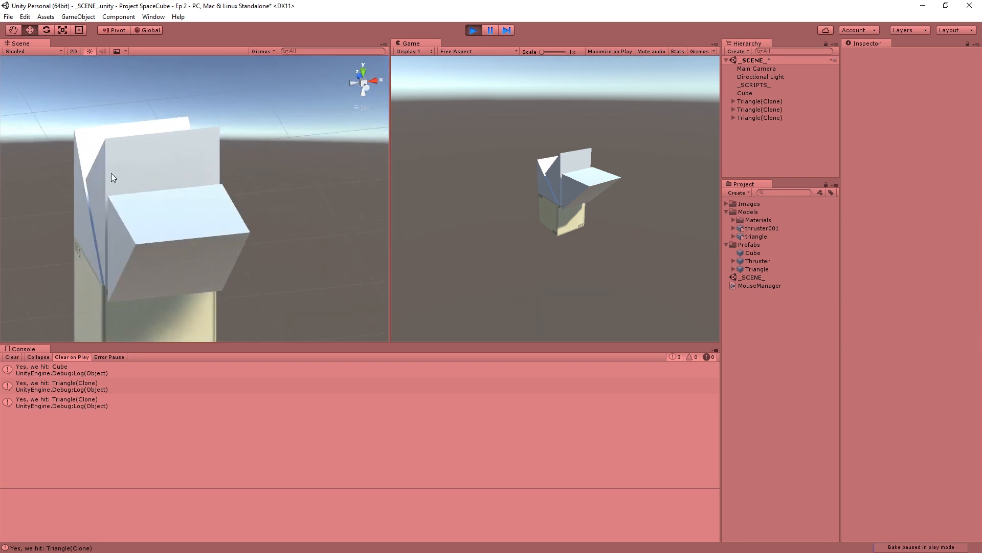
left_click_drag(112, 173, 149, 175, "alt")
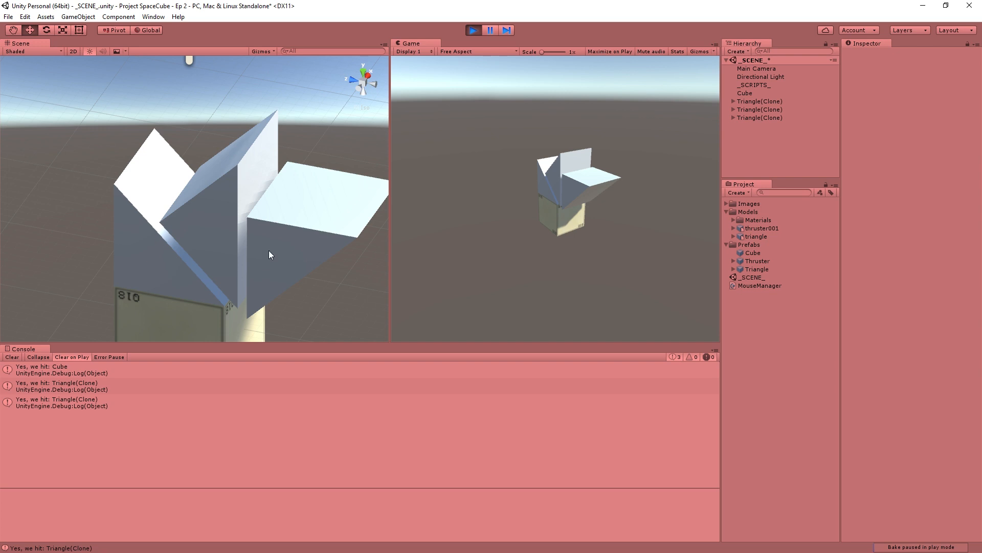
left_click_drag(269, 254, 132, 260, "alt")
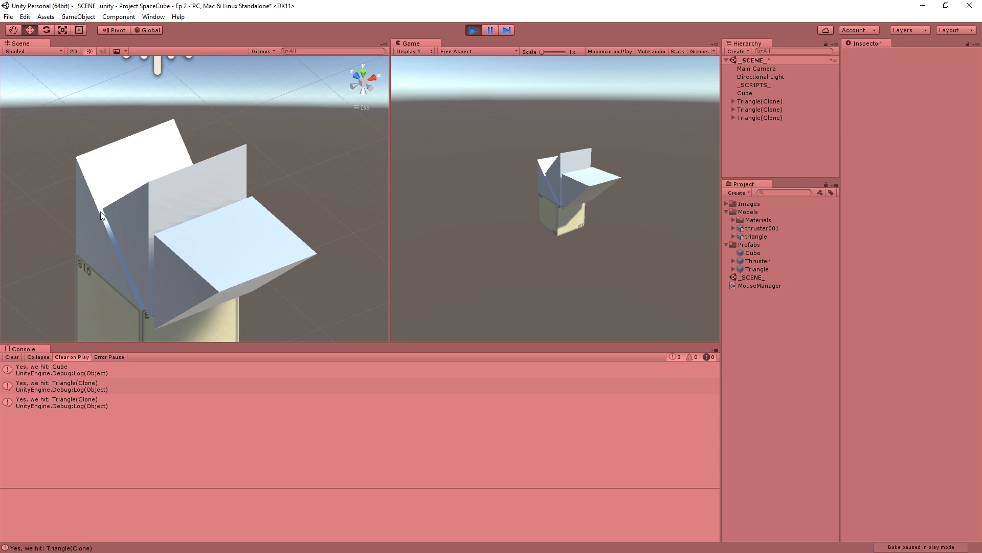
left_click_drag(128, 185, 229, 121, "alt")
left_click_drag(163, 211, 980, 139, "alt")
left_click(206, 216)
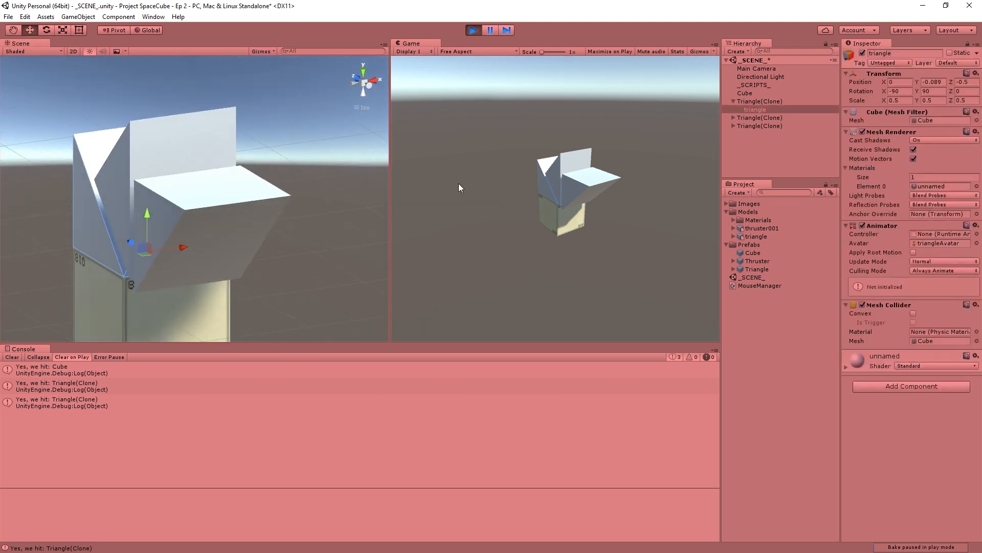
left_click(375, 173)
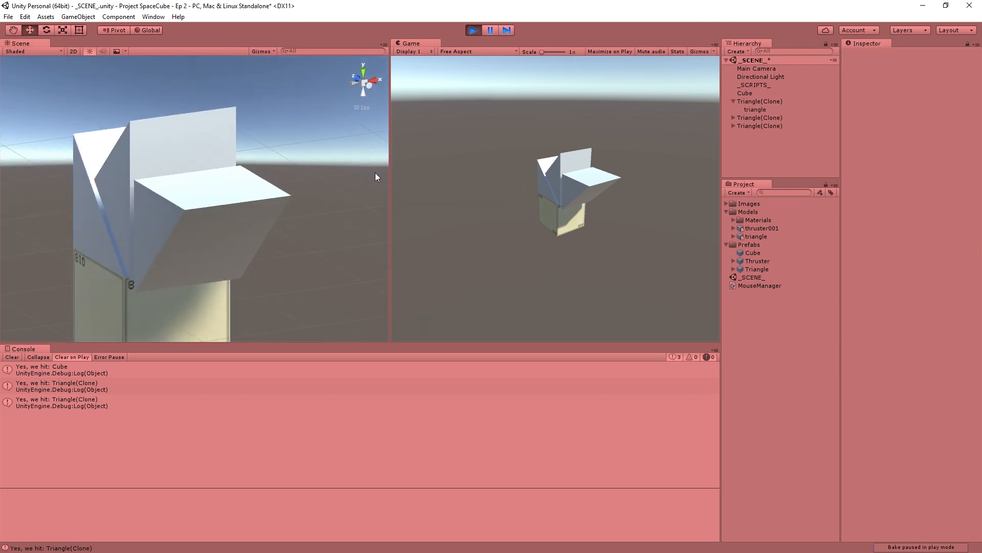
left_click(474, 30)
- Create a 3D cube as a child of the scene's Cube and frame it in the scene view
left_click(785, 92)
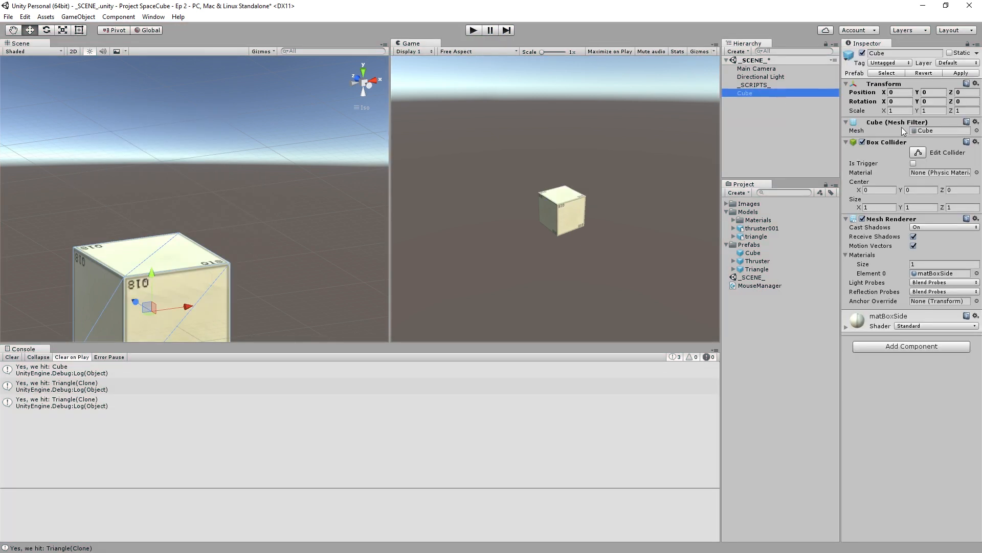
right_click(751, 94)
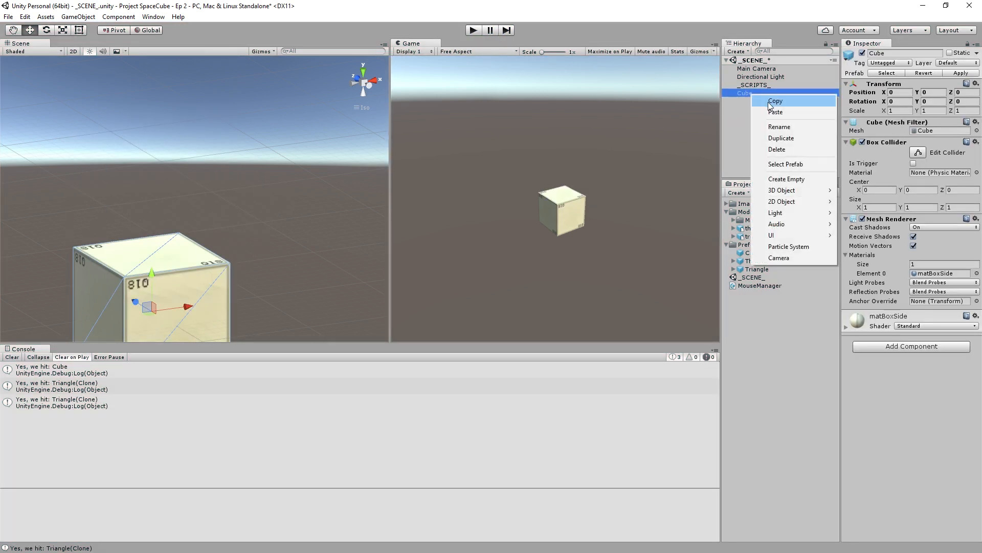
mouse_move(794, 192)
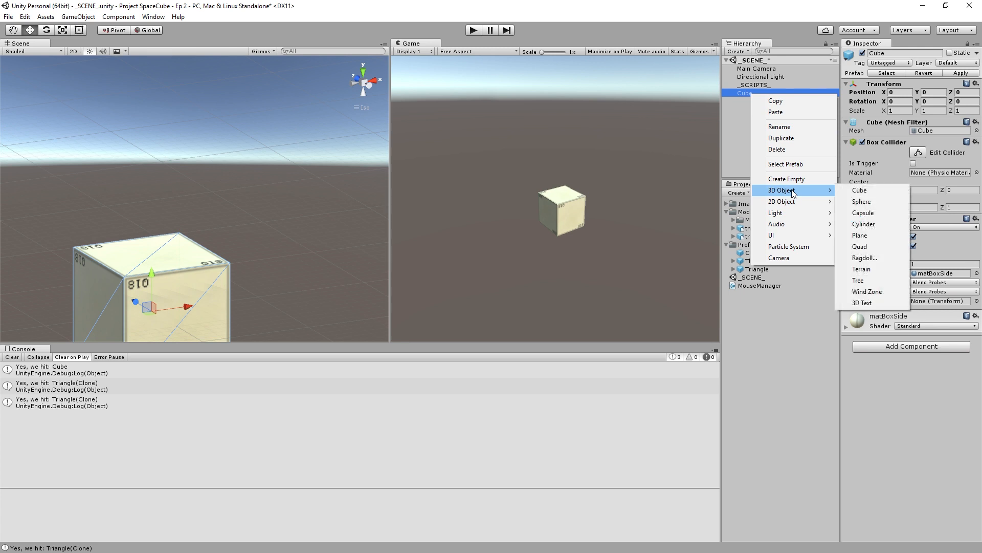
left_click(870, 191)
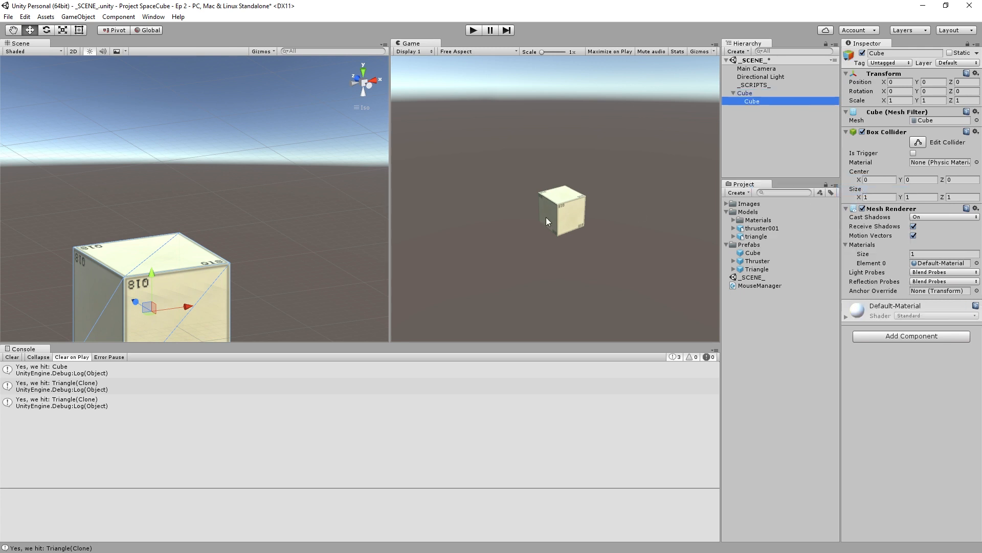
double_click(761, 103)
- Scale the child cube to 0.2 on all axes and move it along Z onto the parent's face, at about -0.491
left_click(902, 101)
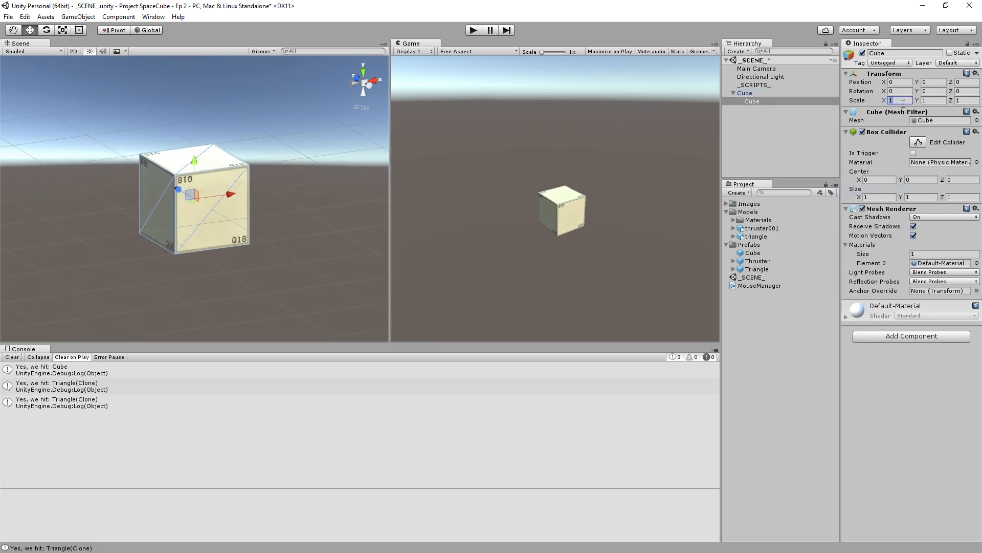
type(".2")
key("Tab")
type(".2")
key("Tab")
type(".2")
key("Return")
left_click_drag(180, 192, 195, 204)
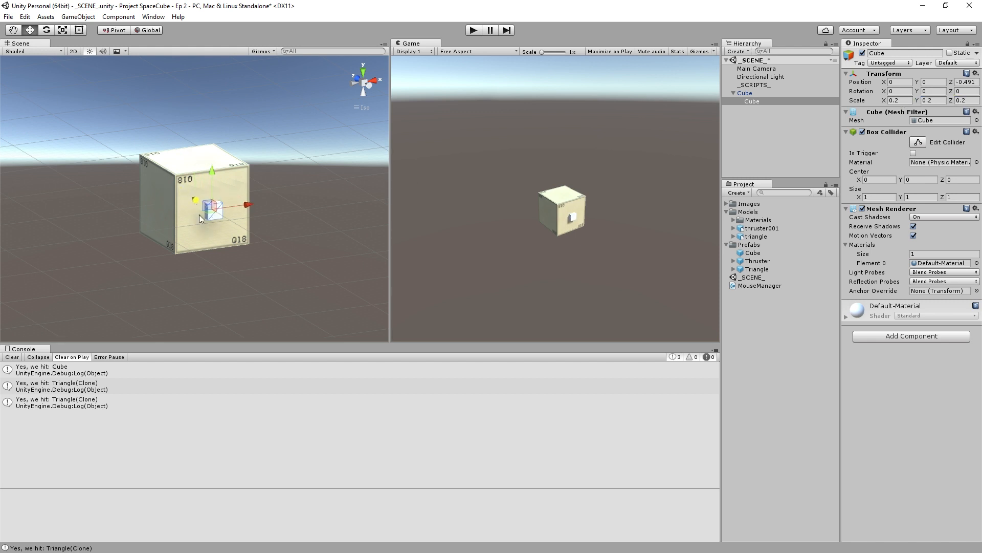
- Examine the small child cube on the parent's face from several angles, ending with a side view
left_click(293, 279)
scroll(294, 279, "up", 4)
right_click_drag(289, 286, 0, 228)
scroll(260, 193, "up", 9)
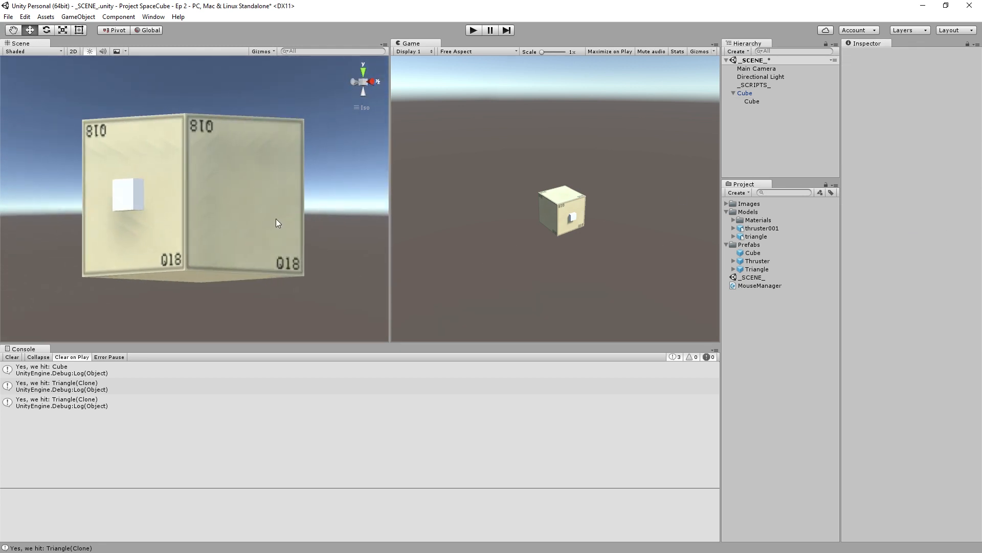
left_click_drag(156, 208, 338, 158, "alt")
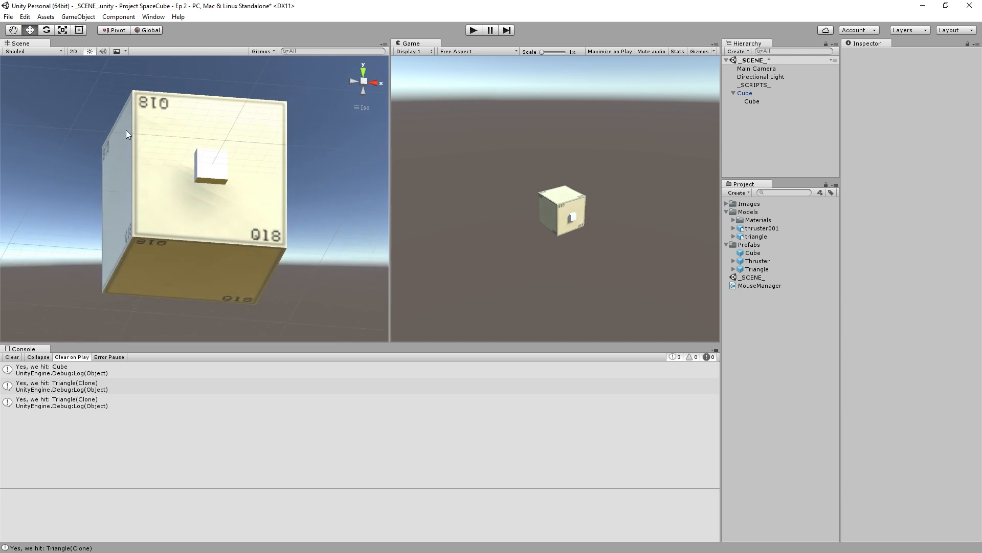
left_click_drag(126, 130, 77, 220, "alt")
left_click(176, 211)
left_click_drag(176, 212, 122, 209, "alt")
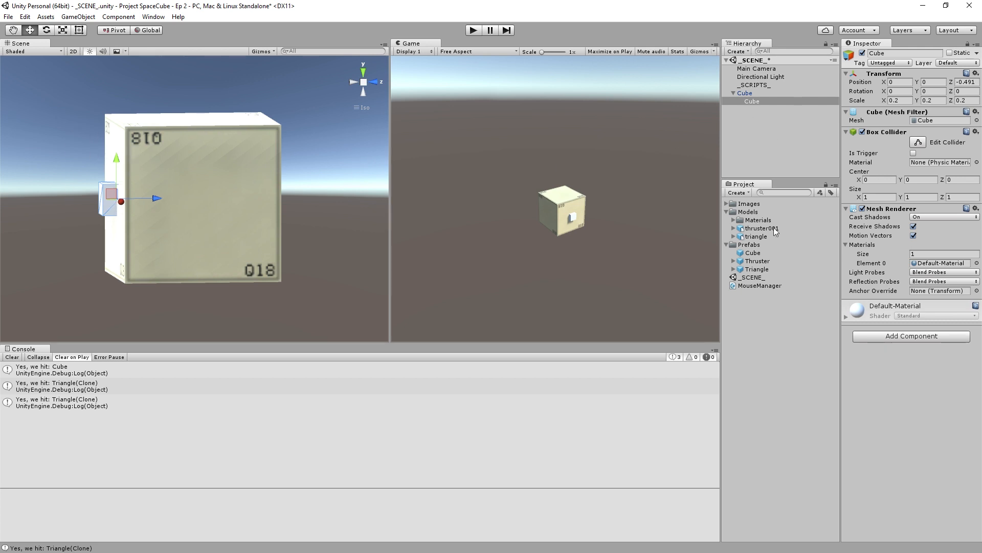
- Place a Triangle prefab in the scene and put a duplicate of the small child cube under it
left_click_drag(757, 269, 752, 106)
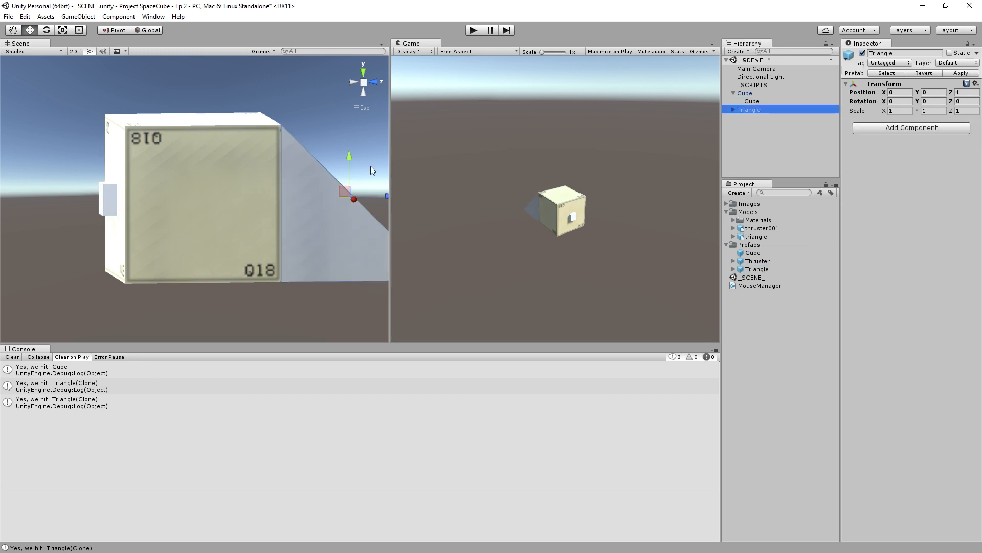
left_click(753, 102)
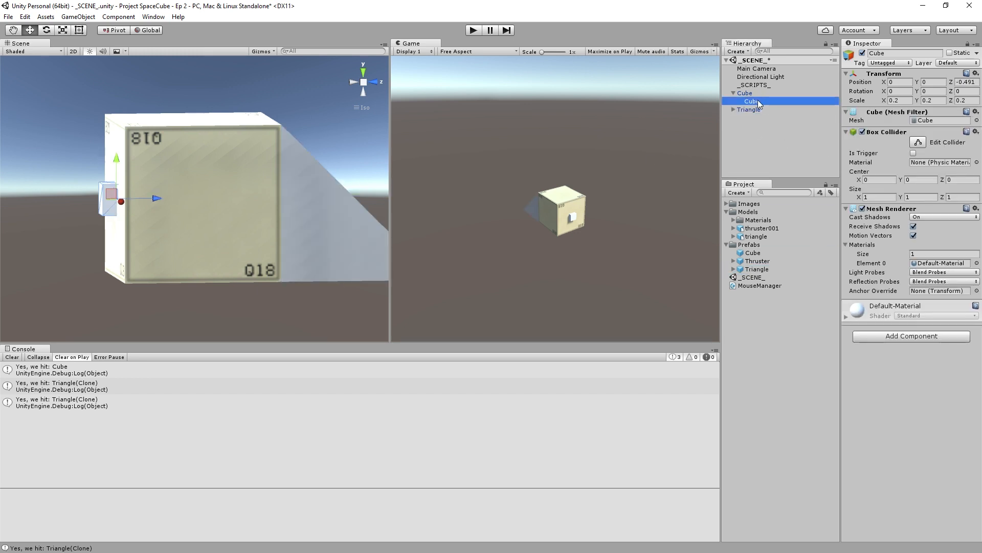
key("ctrl+d")
left_click_drag(756, 109, 749, 118)
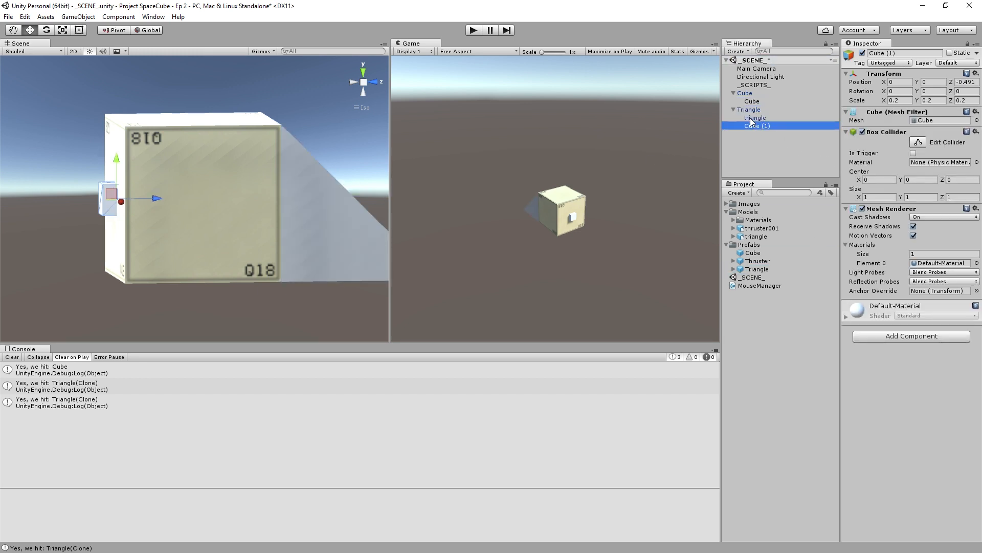
- Rename the duplicated cube under Triangle as SnapPoint
left_click(915, 53)
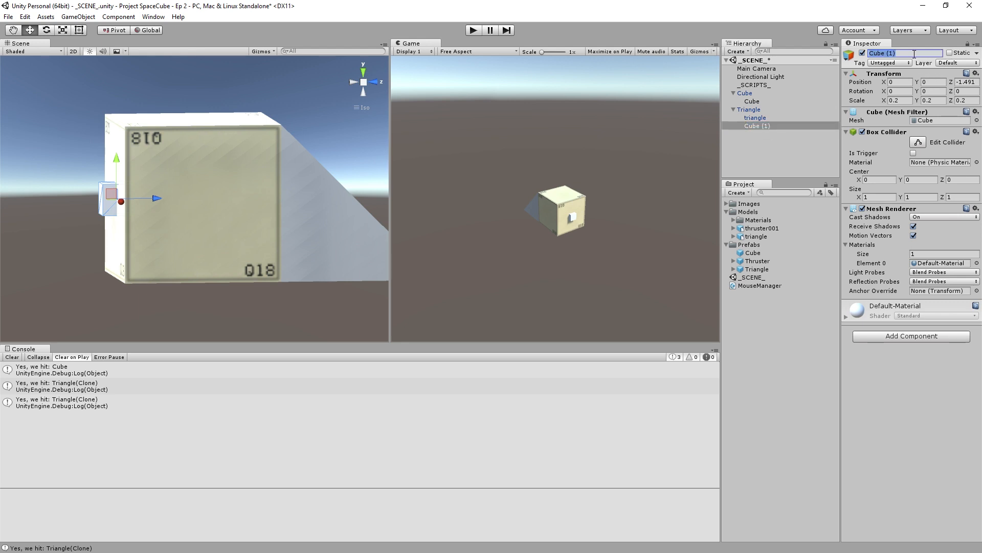
type("SnapPoint")
key("Return")
- Move SnapPoint onto the middle of the triangle's slope, at about Z -0.02, and rotate it about -46 degrees around X
scroll(313, 225, "down", 2)
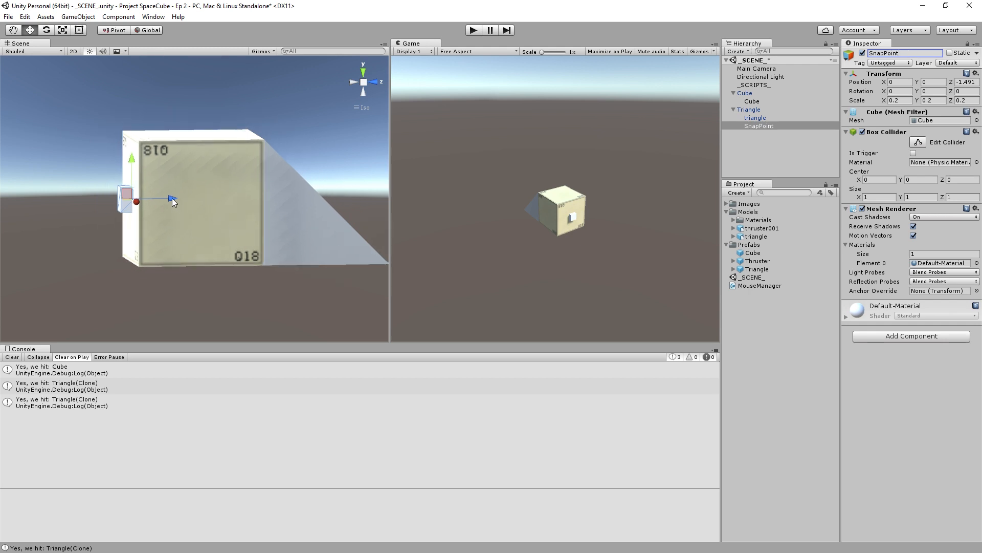
left_click_drag(172, 200, 362, 150)
left_click(372, 84)
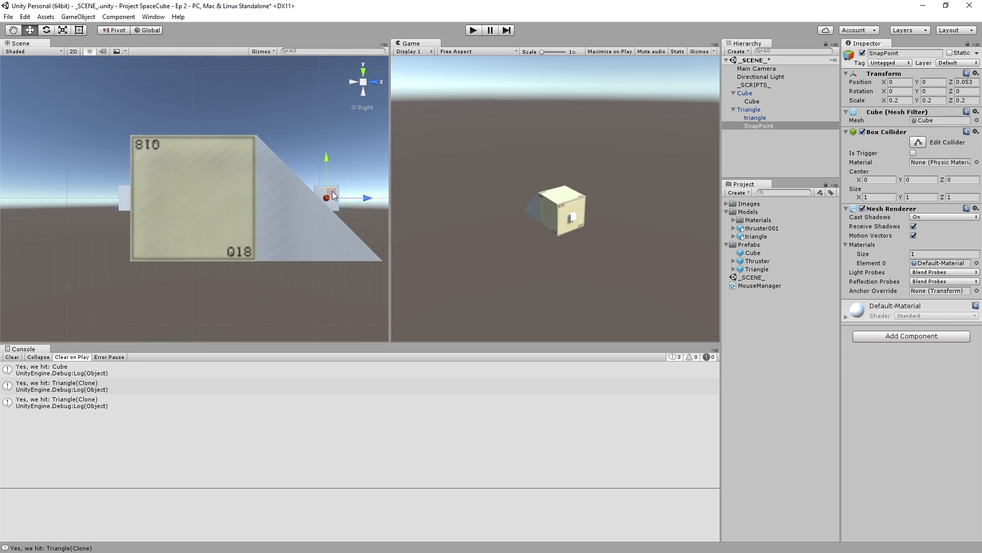
left_click_drag(335, 194, 256, 159)
key("e")
left_click(353, 143)
left_click_drag(135, 211, 357, 255, "alt")
- Examine SnapPoint's position and orientation on the triangle's slope up close, from the side, and from below
middle_click_drag(321, 194, 187, 219)
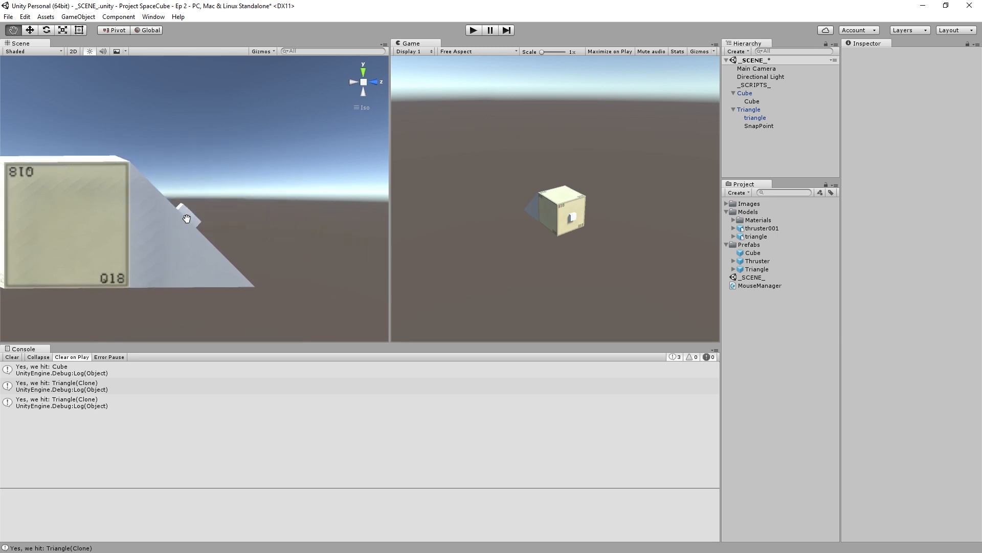
left_click_drag(281, 218, 235, 225, "alt")
scroll(204, 234, "up", 7)
left_click(183, 241)
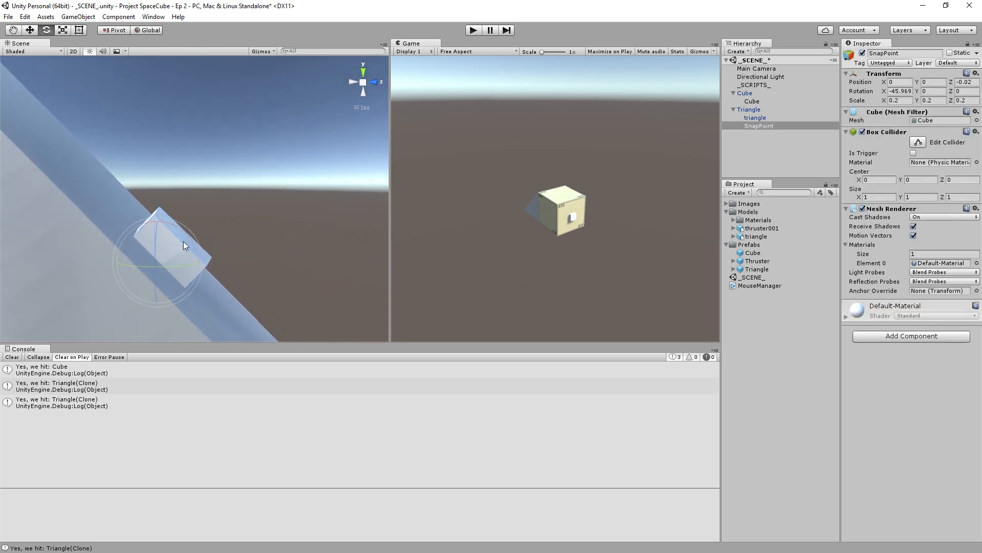
left_click_drag(232, 239, 120, 233, "alt")
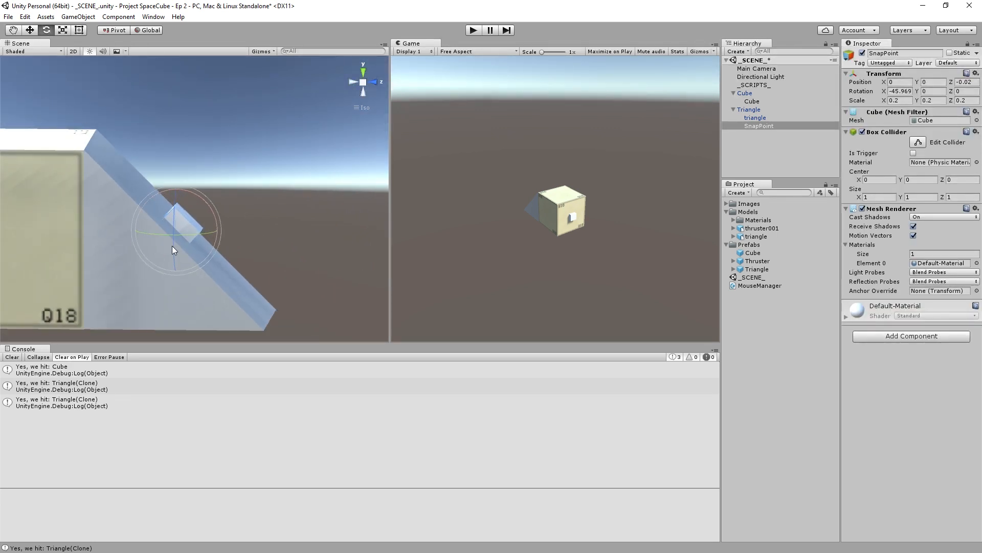
left_click_drag(305, 251, 226, 263, "alt")
left_click(296, 217)
left_click_drag(295, 217, 239, 236, "alt")
scroll(250, 243, "up", 5)
scroll(239, 245, "up", 5)
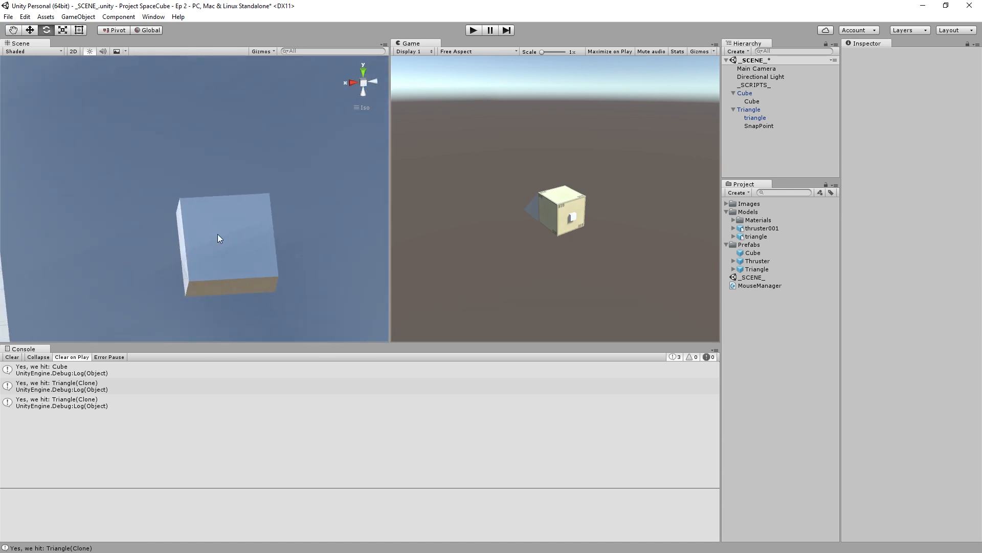
left_click_drag(236, 240, 137, 224, "alt")
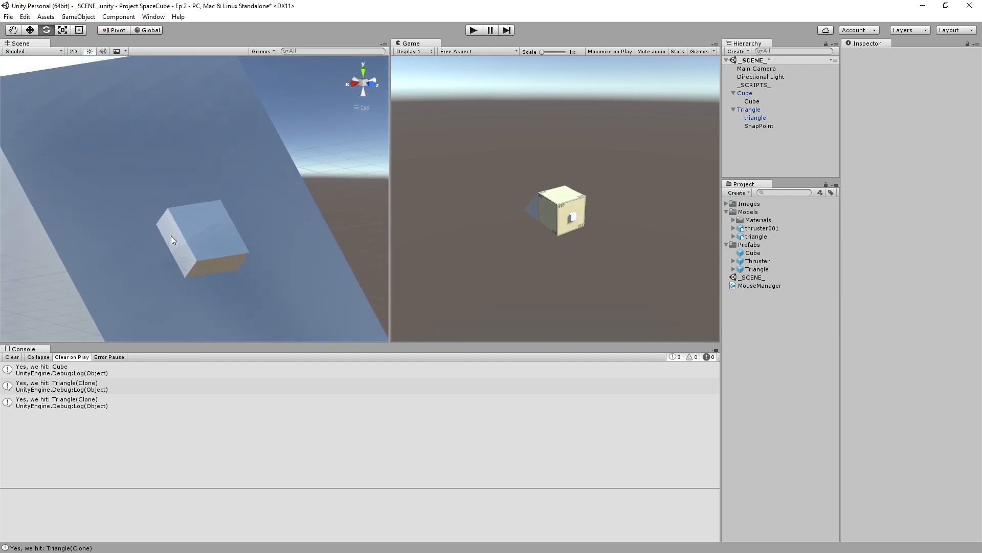
mouse_move(179, 240)
left_mouse_down("alt")
mouse_move(57, 240)
mouse_move(156, 241)
mouse_move(185, 251)
mouse_move(174, 250)
left_mouse_up("alt")
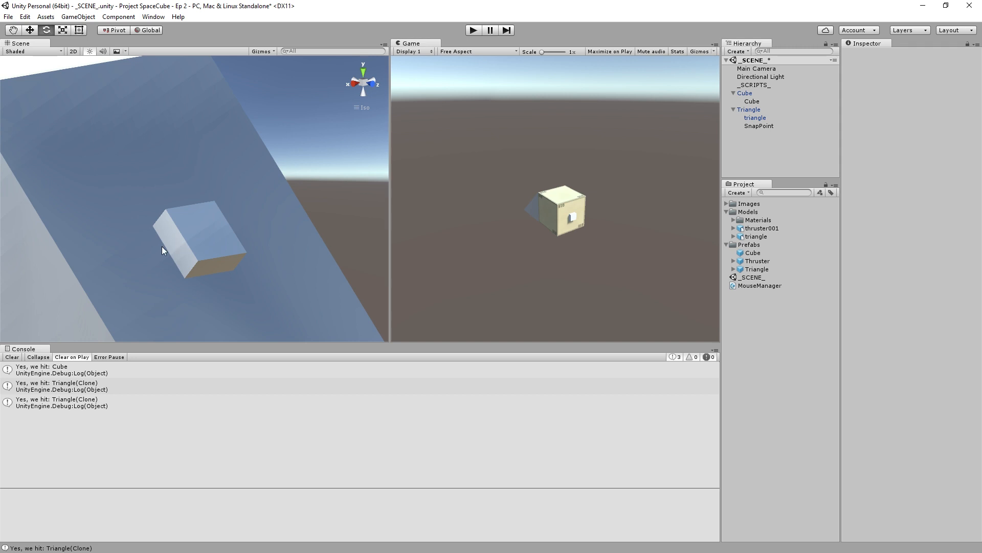
left_click_drag(162, 246, 202, 229, "alt")
left_click(200, 229)
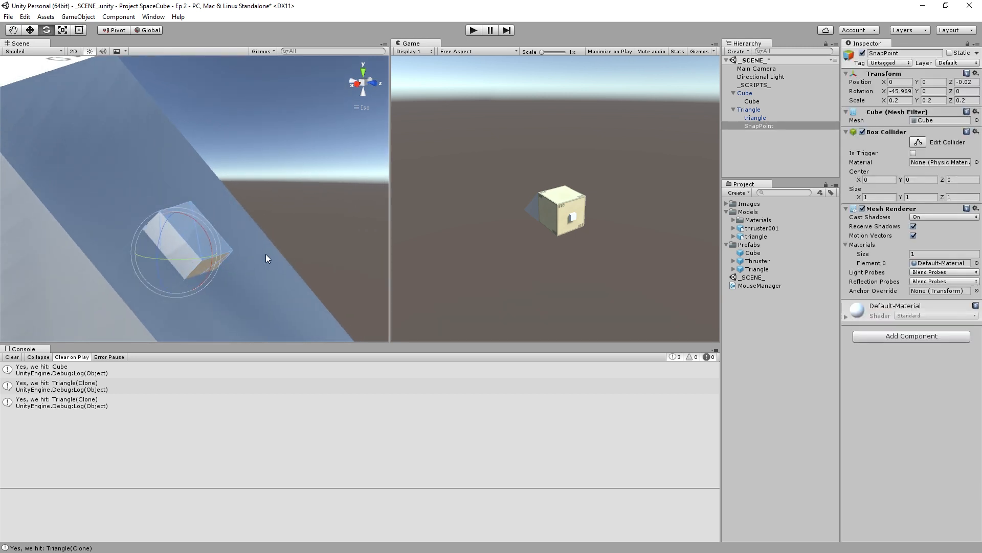
left_click_drag(266, 254, 307, 254, "alt")
left_click_drag(246, 215, 537, 179, "alt")
left_click_drag(161, 271, 290, 189, "alt")
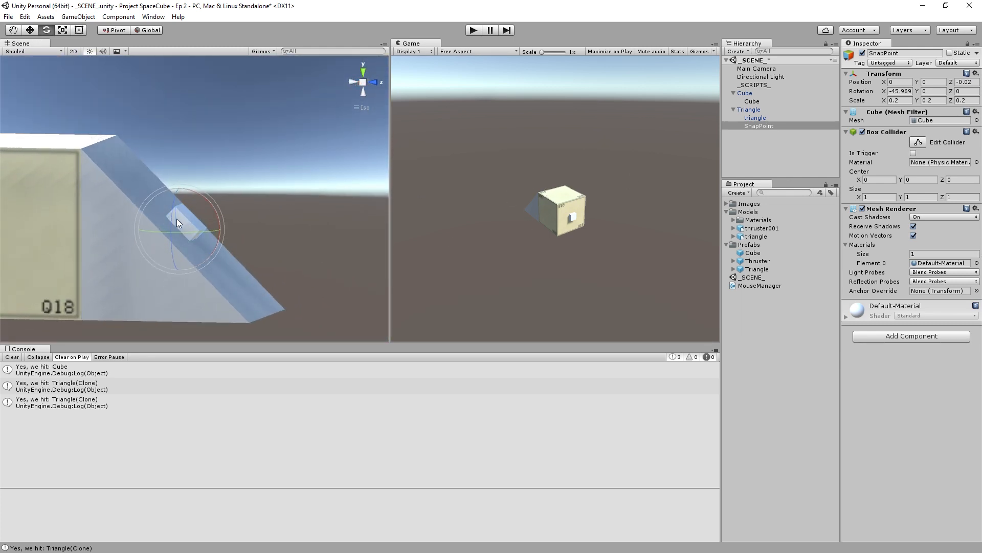
mouse_move(177, 219)
left_mouse_down("alt")
mouse_move(253, 241)
mouse_move(173, 222)
left_mouse_up("alt")
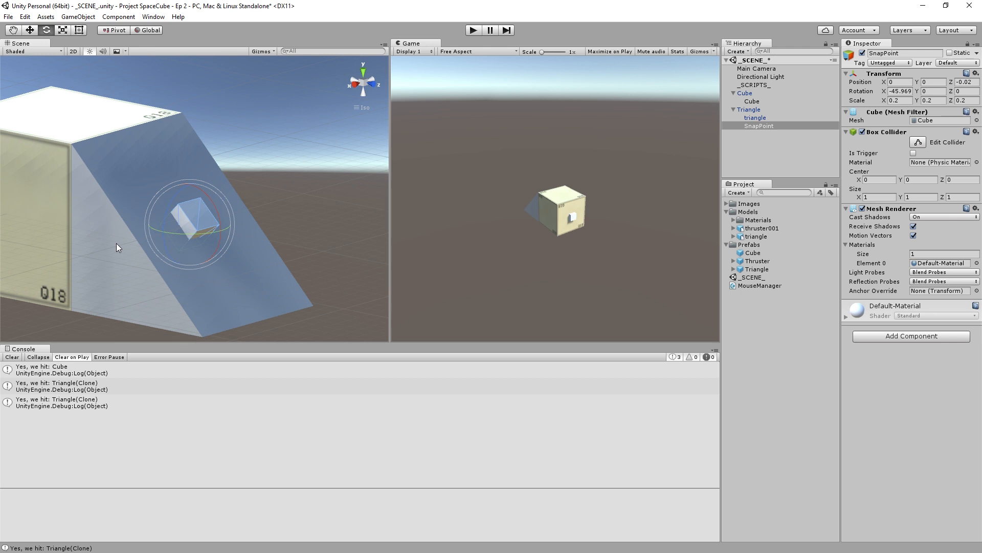
left_click_drag(302, 202, 146, 190, "alt")
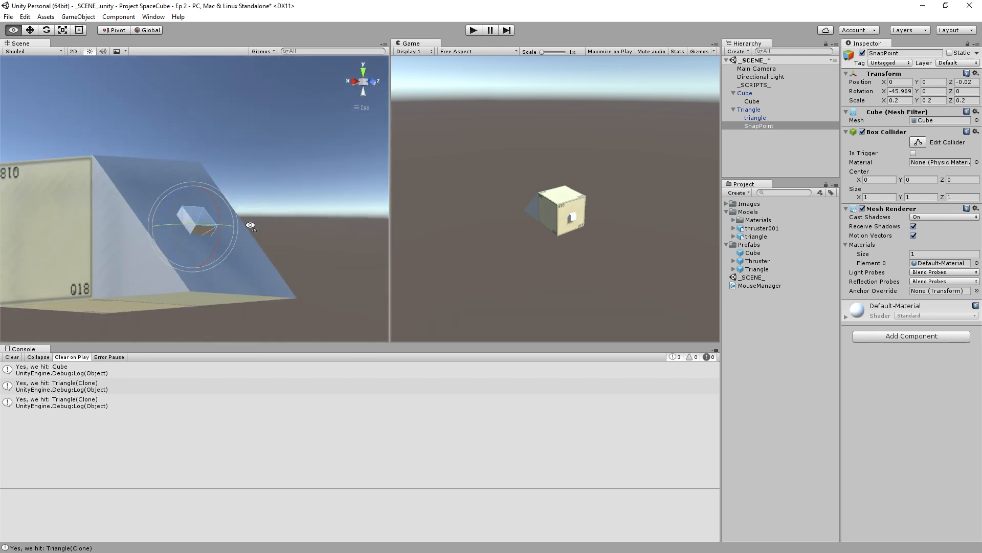
left_click_drag(216, 200, 117, 361, "alt")
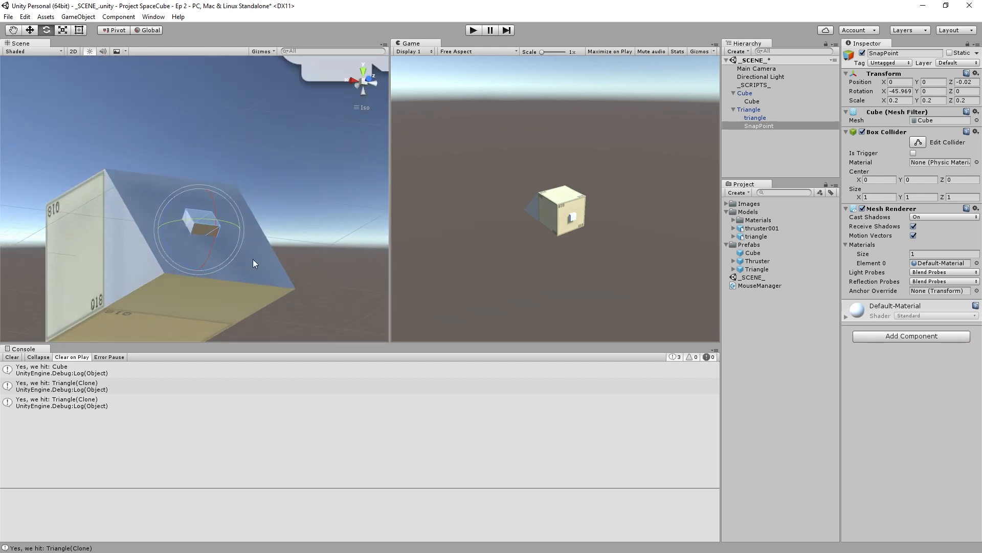
- Duplicate the parent Cube and move the copy along Z to position 4, clear of the triangle
left_click_drag(178, 192, 552, 244, "alt")
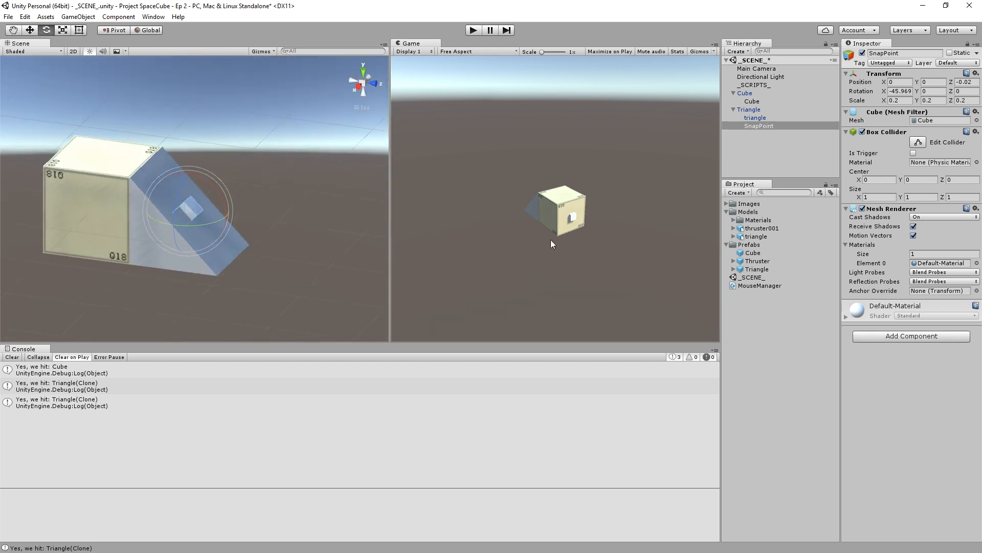
left_click(765, 93)
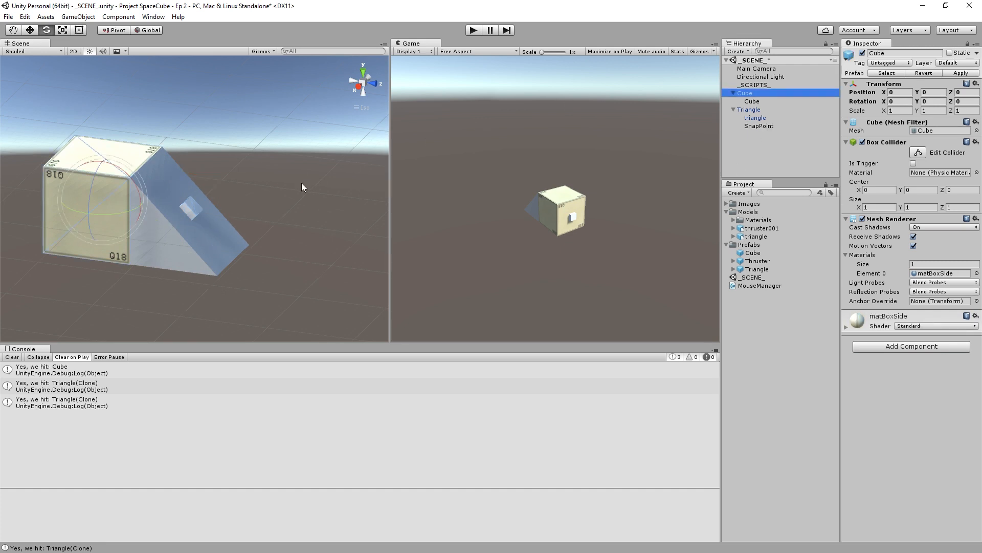
key("ctrl+d")
scroll(247, 169, "down", 5)
key("w")
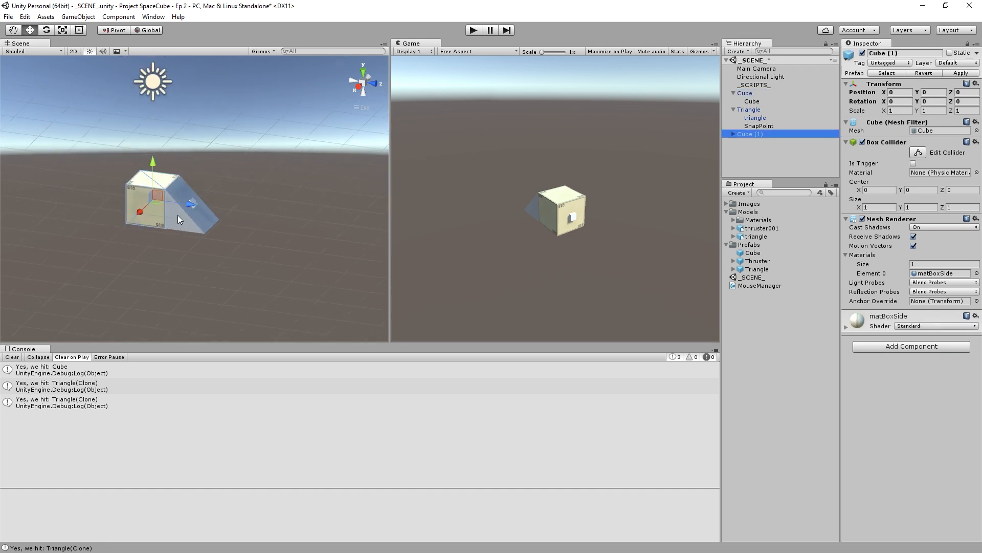
left_click_drag(193, 208, 346, 222, "ctrl")
key("f")
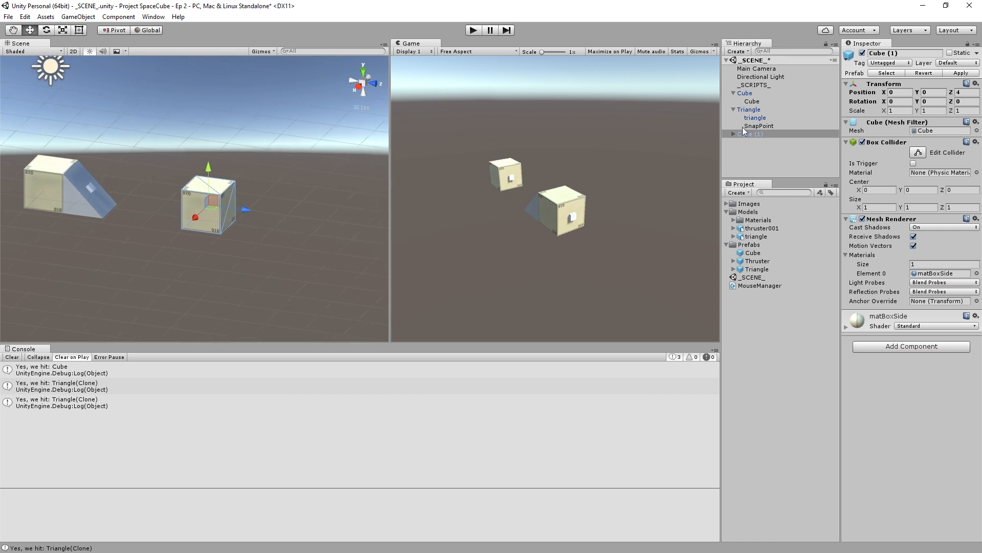
- Stretch the duplicated cube to a Z scale of 2 and deselect it
left_click(962, 111)
type("2")
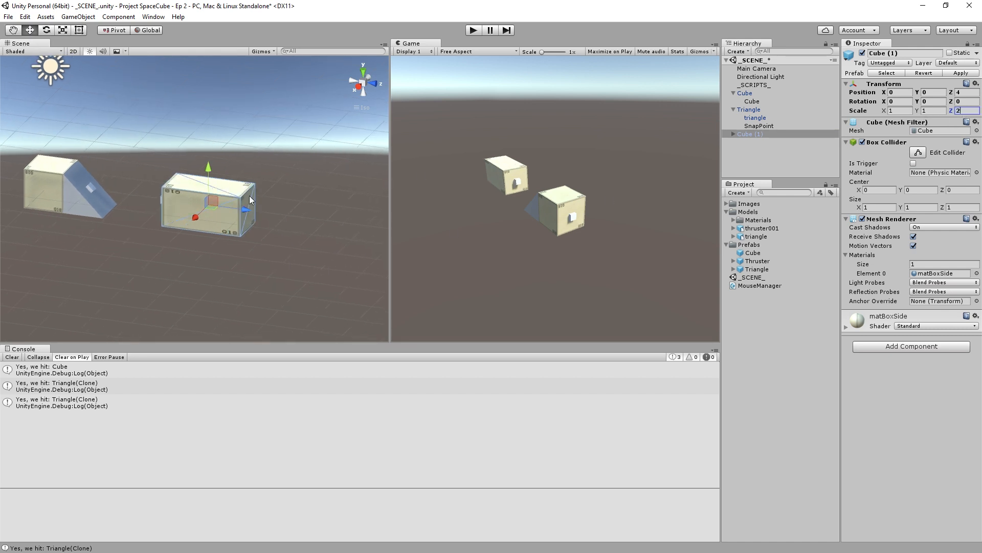
left_click(265, 170)
- Examine the stretched cube and its small attachment cube beside the triangle from several angles
scroll(210, 213, "up", 5)
middle_click_drag(135, 221, 230, 201)
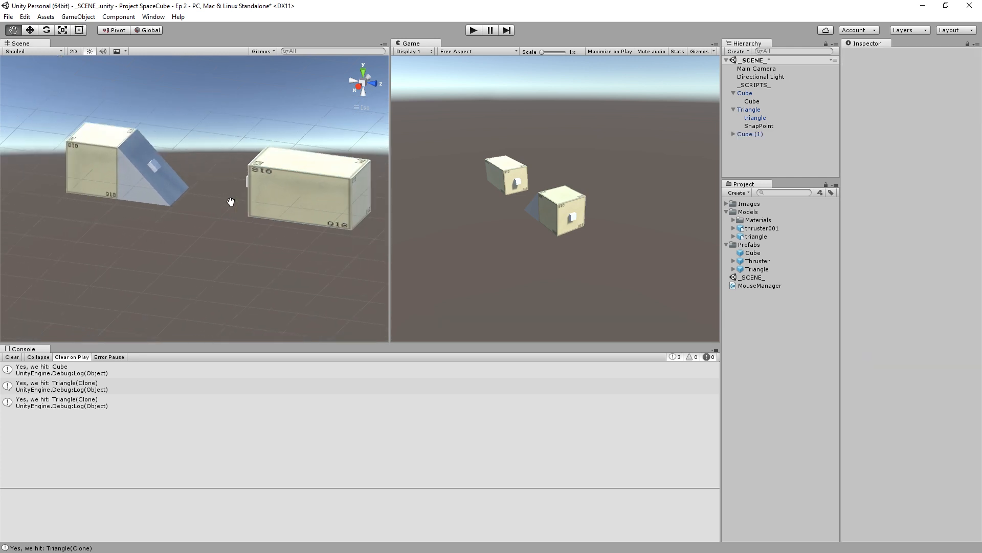
right_click_drag(251, 214, 326, 184)
middle_click_drag(327, 177, 225, 190)
scroll(212, 191, "up", 2)
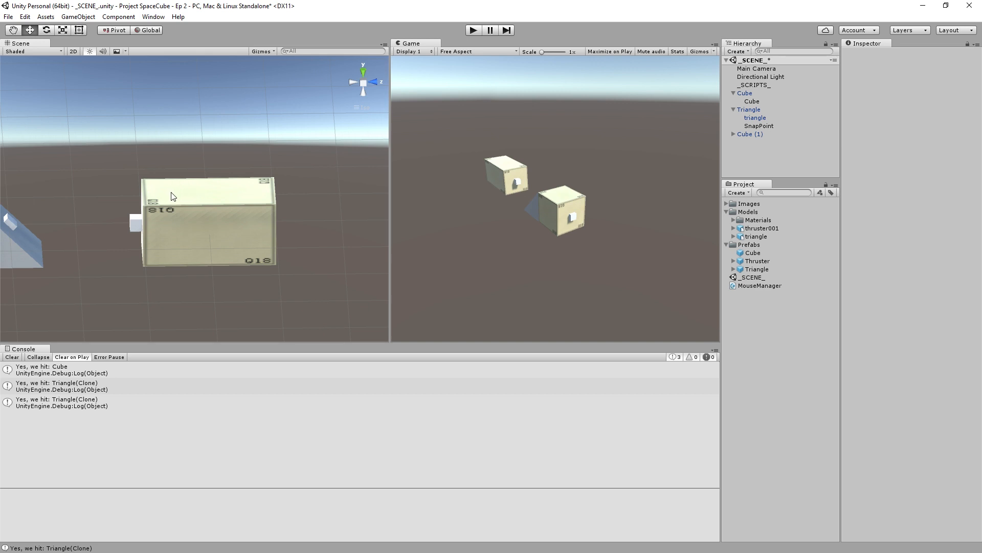
right_click_drag(242, 195, 196, 295)
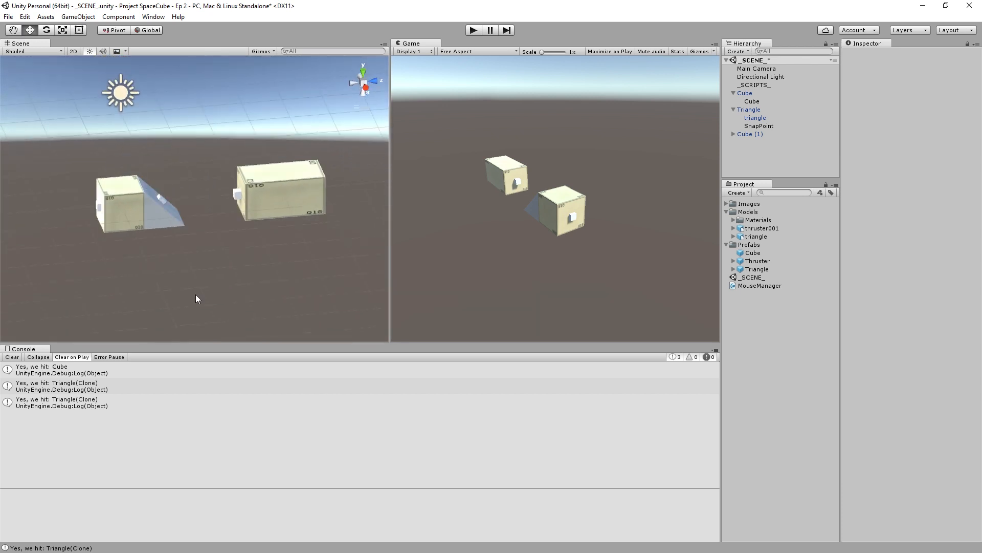
right_click_drag(137, 288, 266, 238)
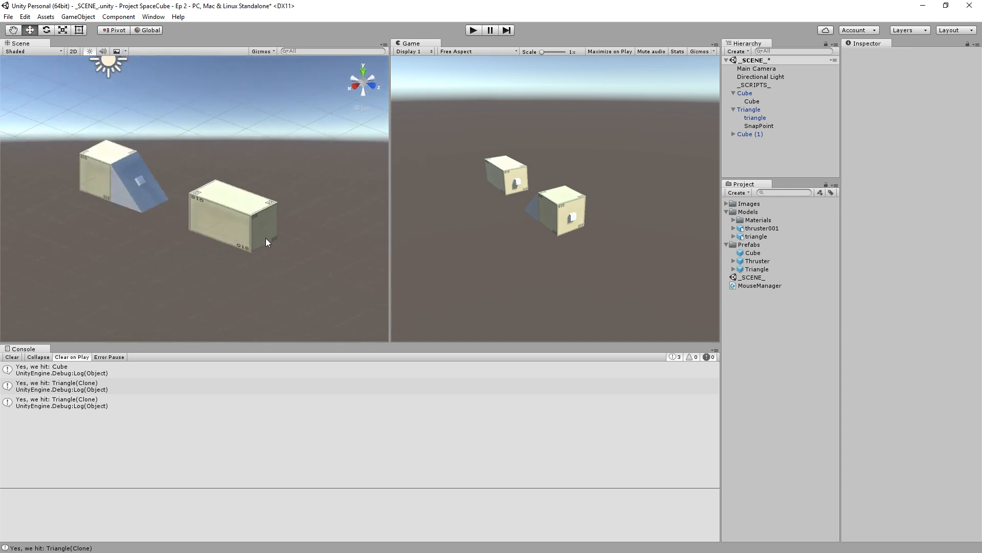